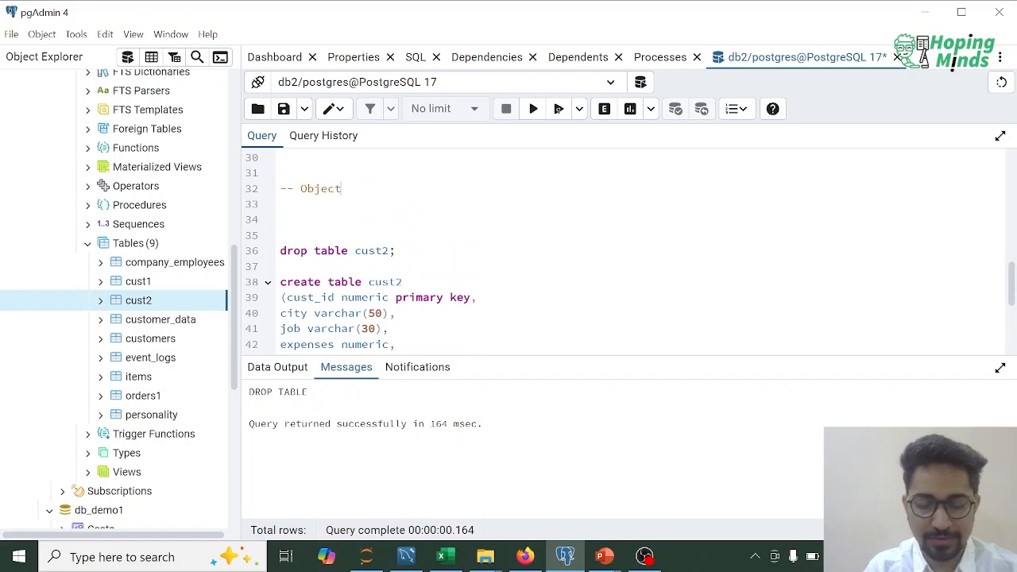
Complete the comment heading as "-- Objective" and add the line "1) To Understand the data" beneath it
{"action": "key", "text": "Return"}
{"action": "type", "text": "1) "}
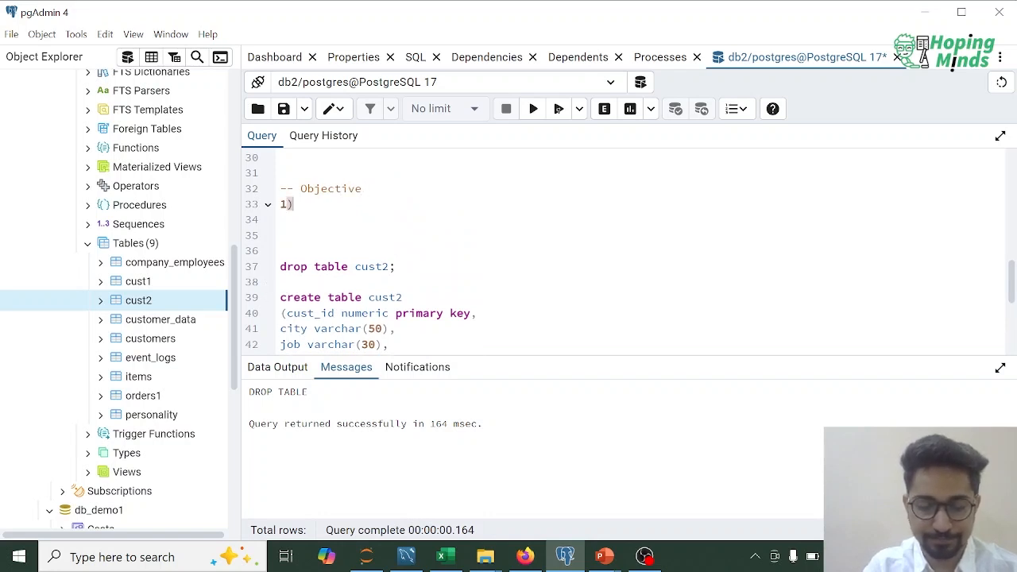
{"action": "type", "text": "T"}
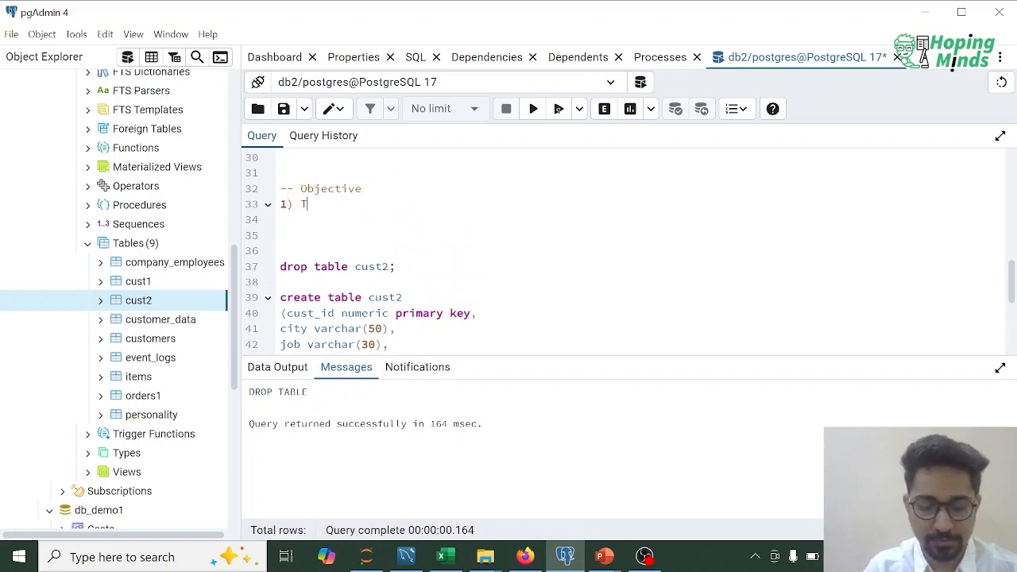
{"action": "type", "text": "o"}
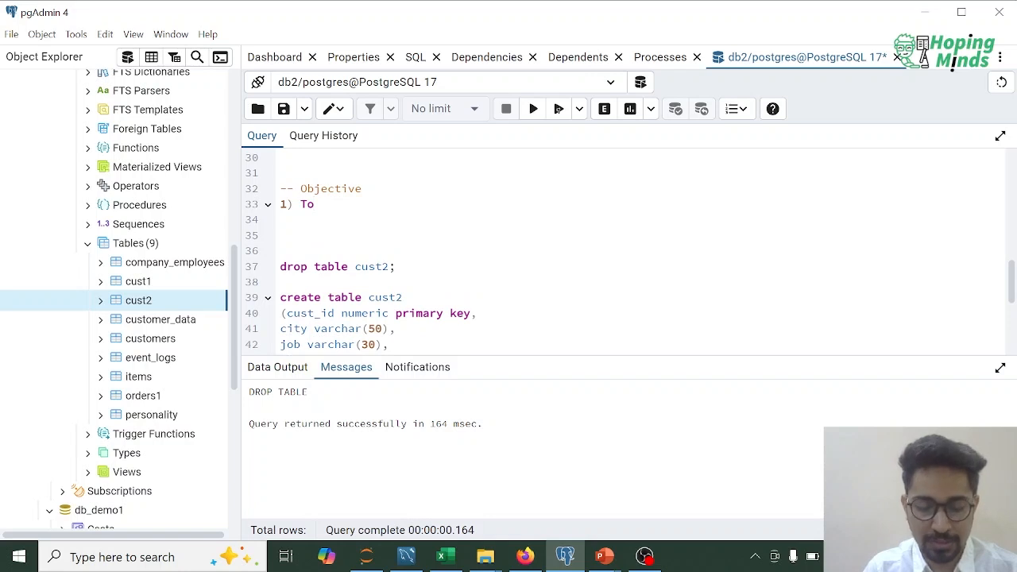
{"action": "type", "text": " Unders"}
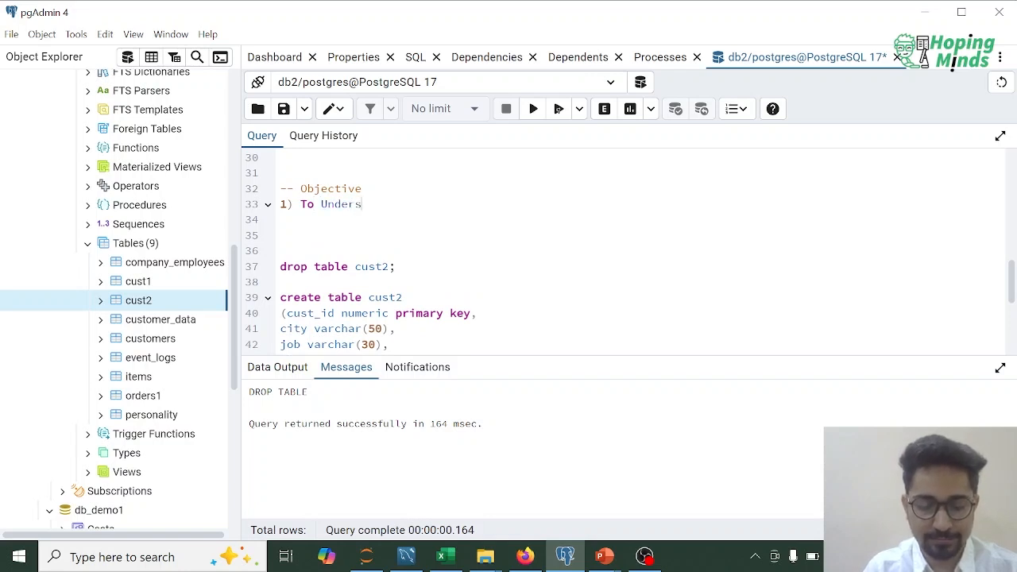
{"action": "type", "text": "tand the data"}
{"action": "key", "text": "Return"}
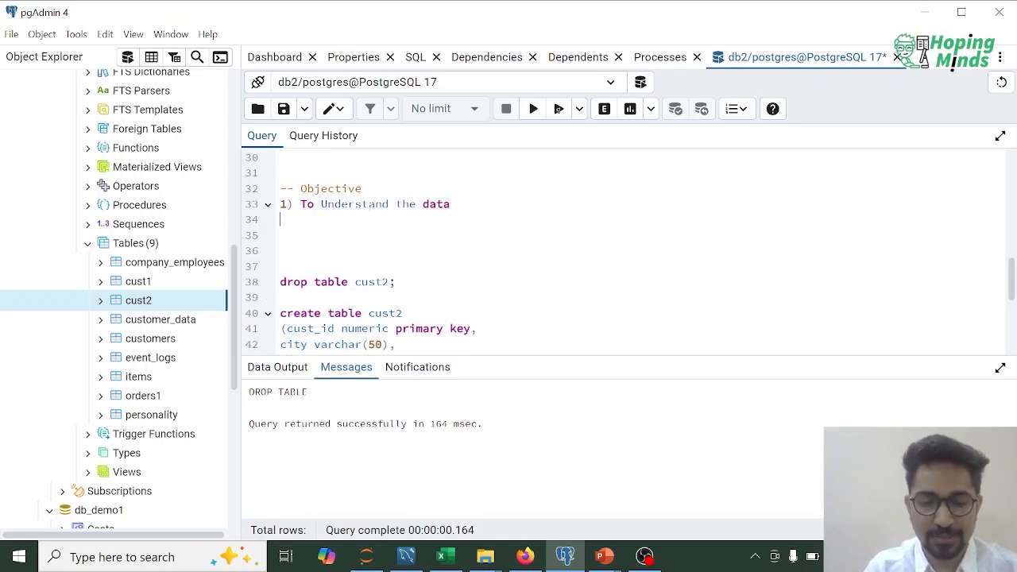
Add the second objective line "2) Create a table schema in postgre" below the first one
{"action": "type", "text": "2) Creat"}
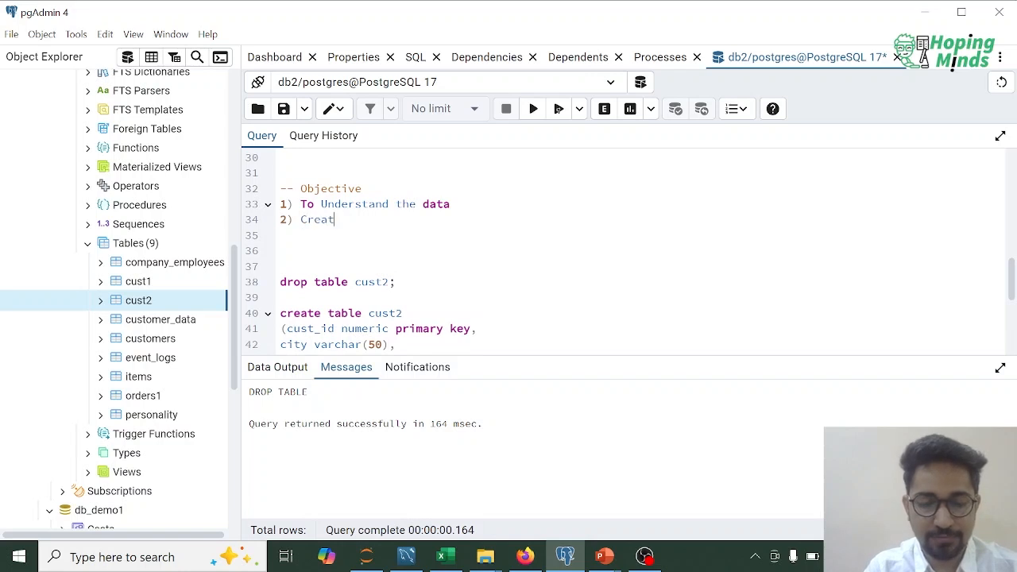
{"action": "type", "text": "e atable"}
{"action": "key", "text": "BackSpace"}
{"action": "key", "text": "BackSpace"}
{"action": "key", "text": "BackSpace"}
{"action": "key", "text": "BackSpace"}
{"action": "key", "text": "BackSpace"}
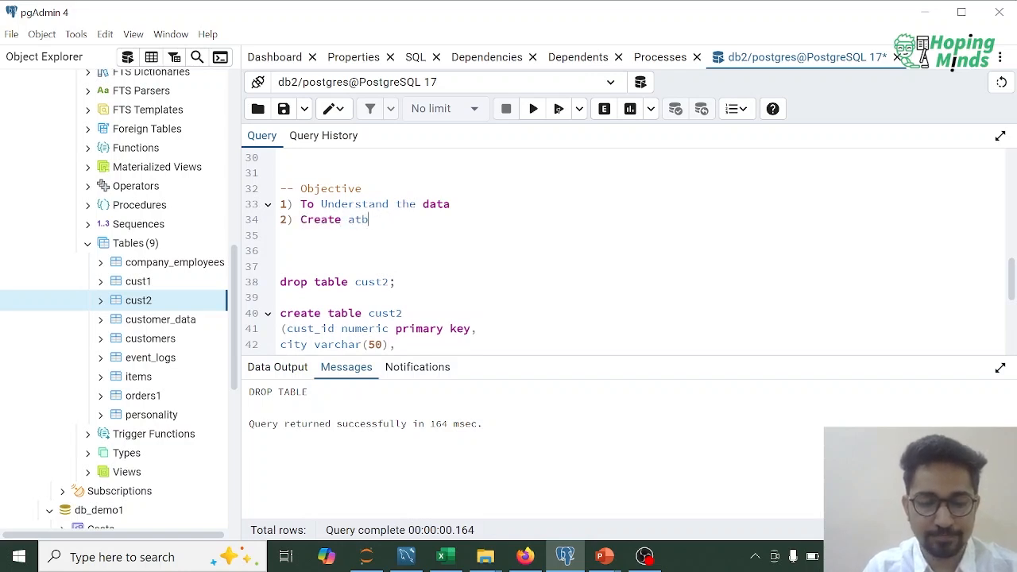
{"action": "type", "text": "atble"}
{"action": "key", "text": "BackSpace"}
{"action": "key", "text": "BackSpace"}
{"action": "key", "text": "BackSpace"}
{"action": "key", "text": "BackSpace"}
{"action": "key", "text": "BackSpace"}
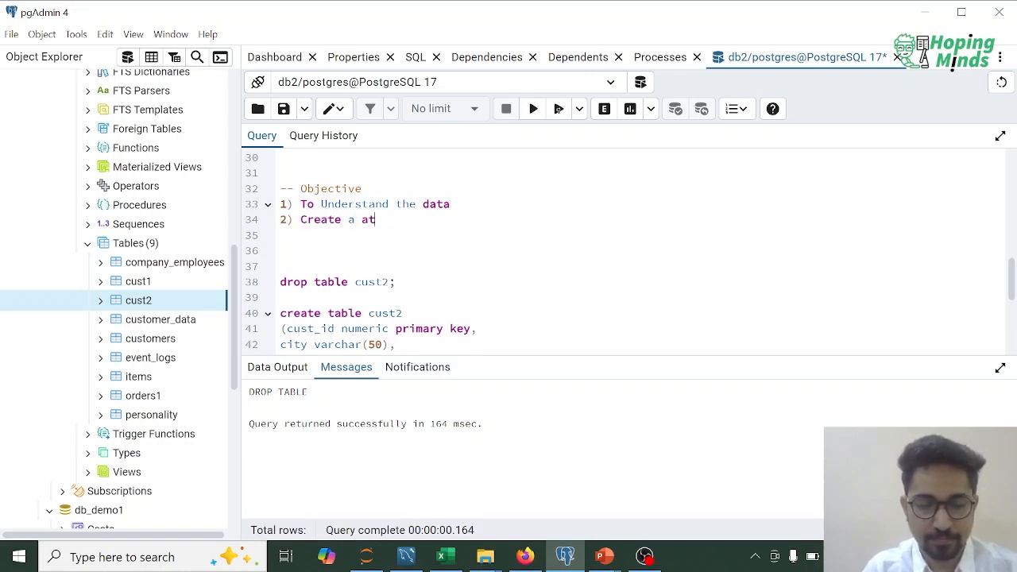
{"action": "type", "text": "table sc"}
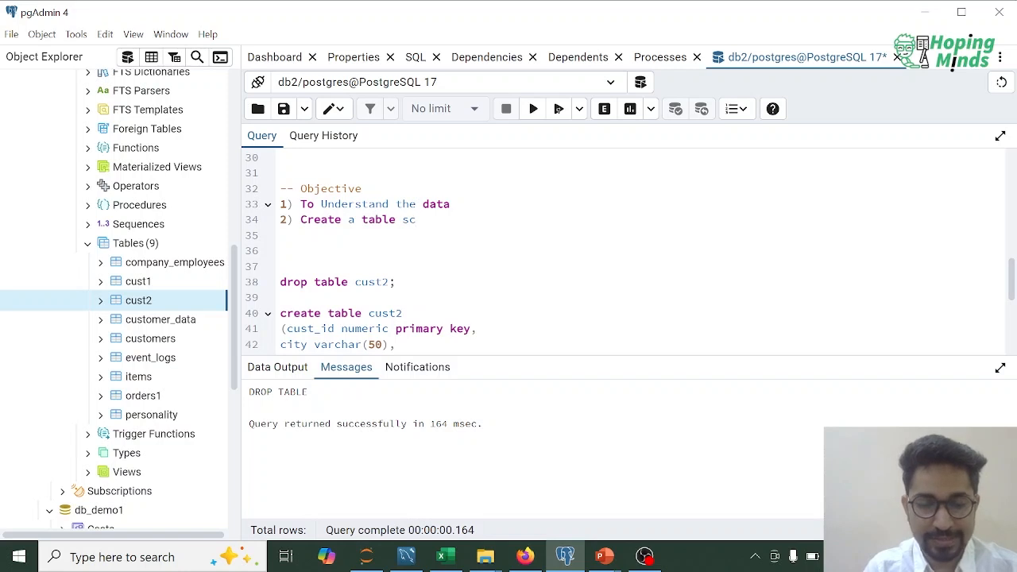
{"action": "type", "text": "hema i"}
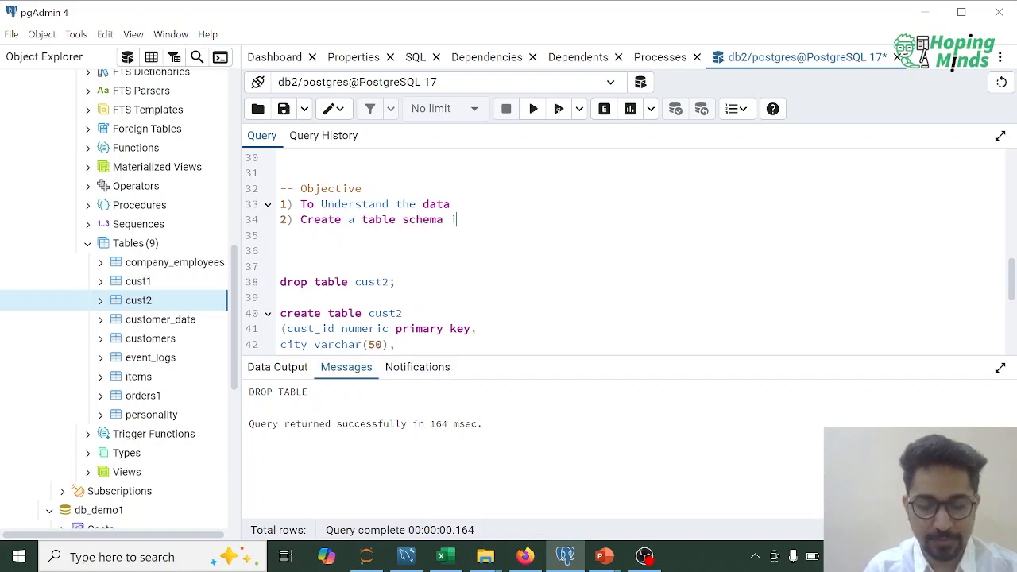
{"action": "type", "text": "n pstgre"}
{"action": "key", "text": "Return"}
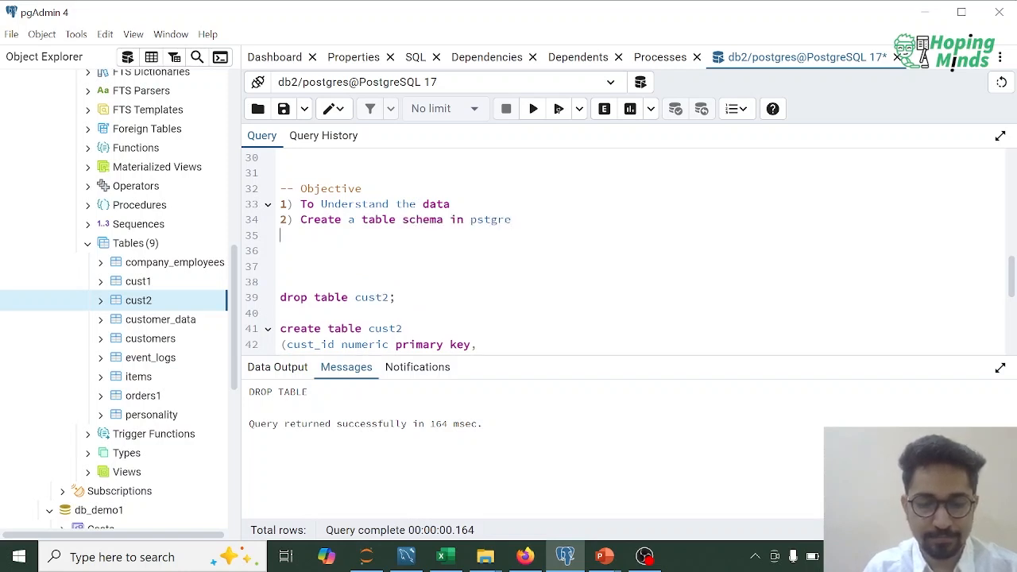
{"action": "type", "text": "o"}
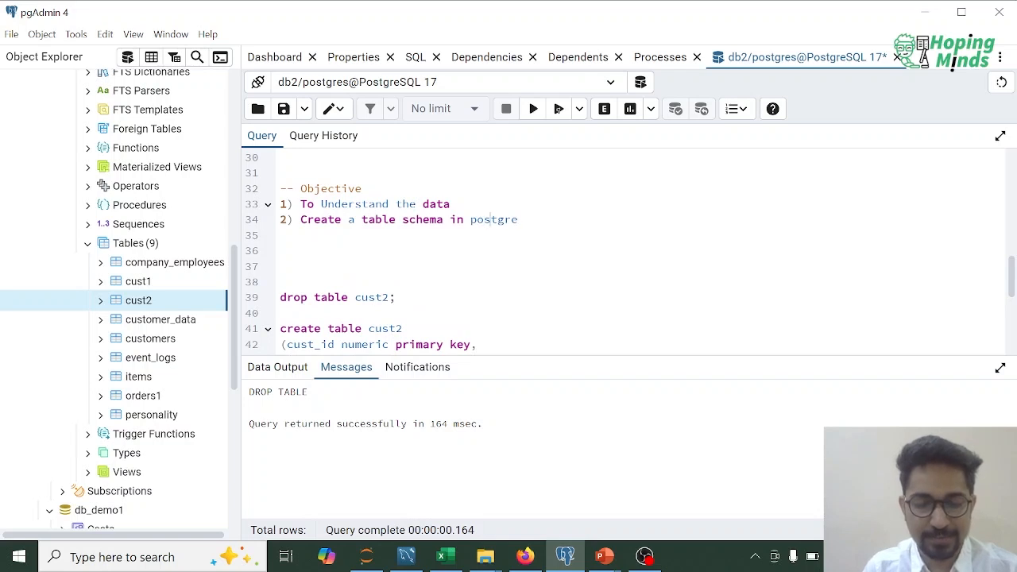
Add the third objective line "3) import data from scv file"
{"action": "type", "text": "3) im"}
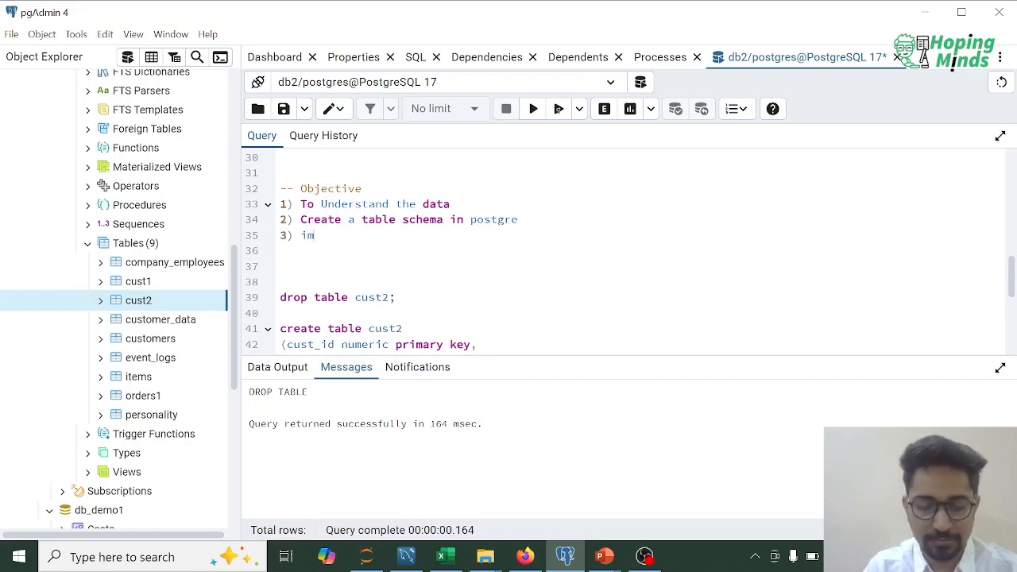
{"action": "type", "text": "port data from"}
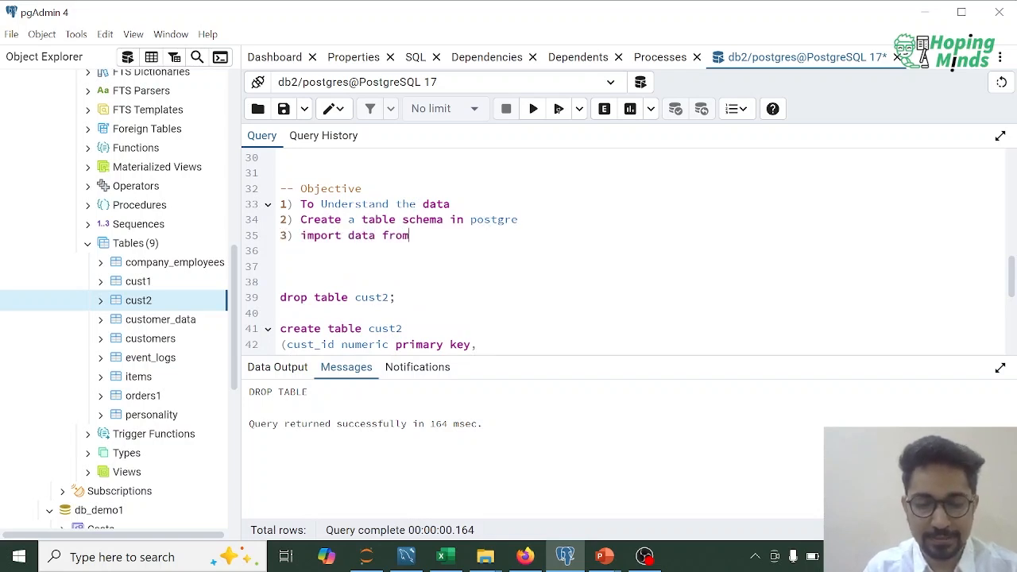
{"action": "type", "text": " scv file"}
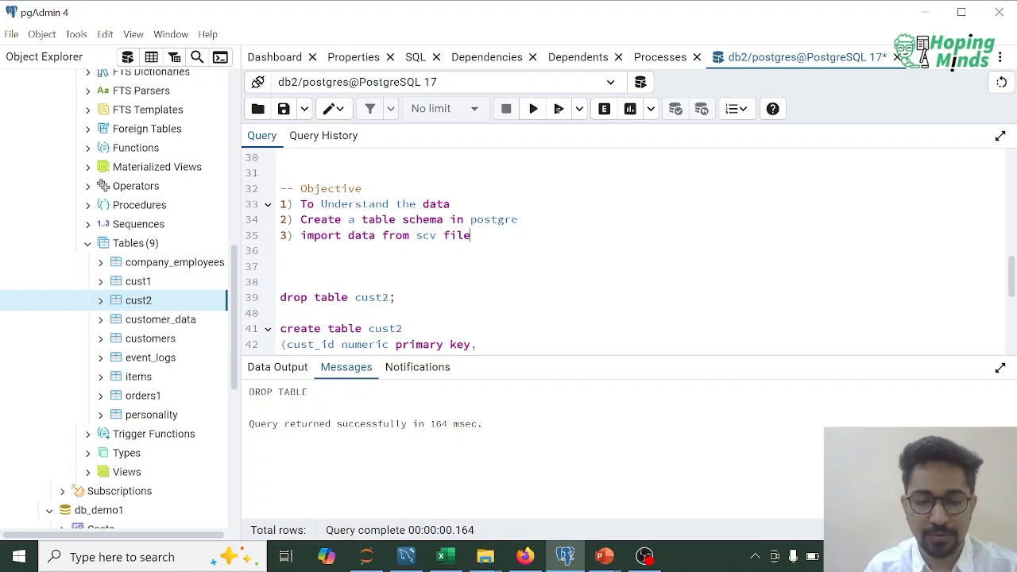
Turn the three numbered objective lines into SQL comments
{"action": "key", "text": "Up"}
{"action": "key", "text": "shift+Down"}
{"action": "key", "text": "shift+Down"}
{"action": "key", "text": "shift+Down"}
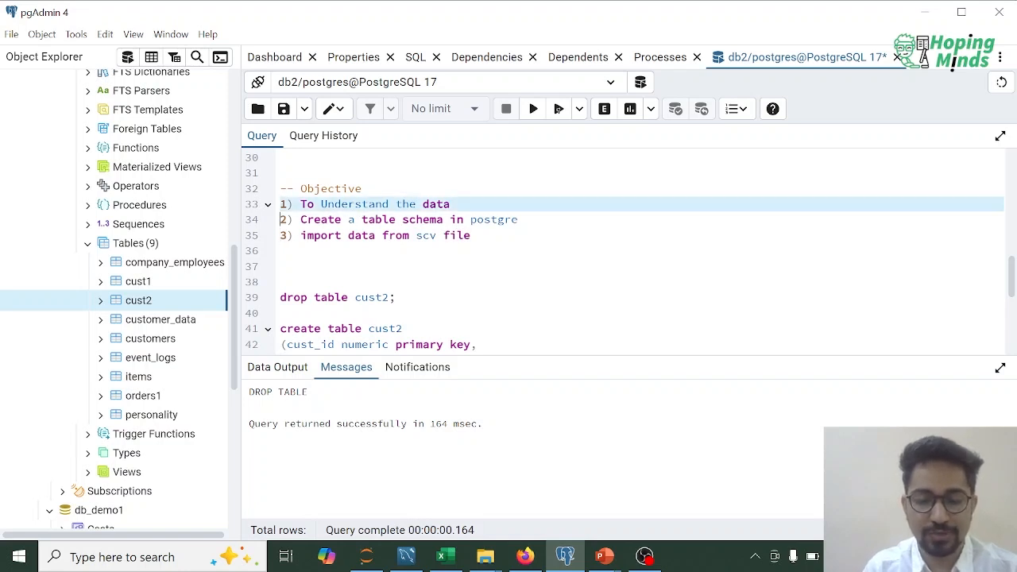
{"action": "key", "text": "ctrl+slash"}
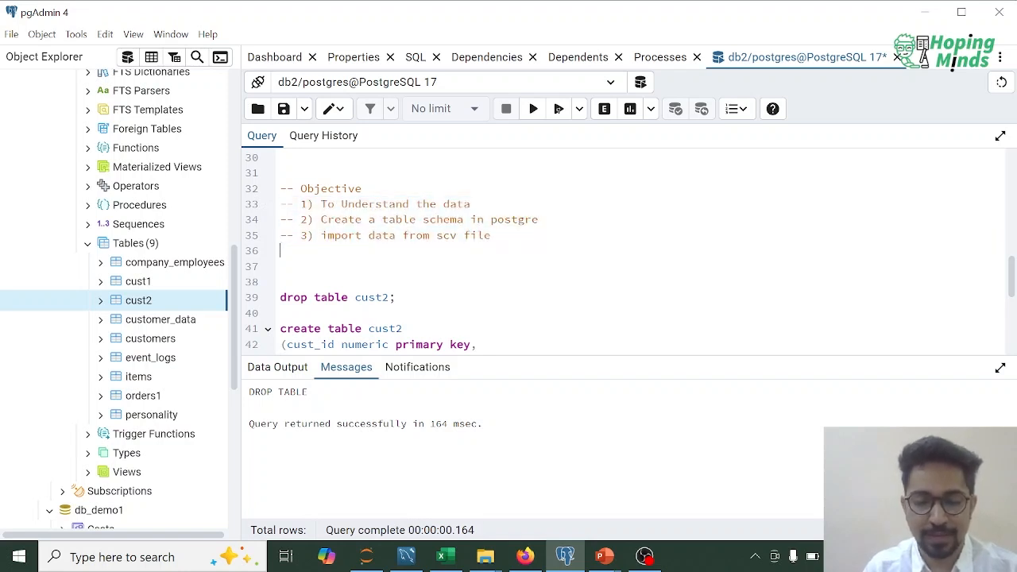
Add the comment "-- 4) Solving queries on the data imported" and extend objective 1 with "- csv file."
{"action": "type", "text": "# "}
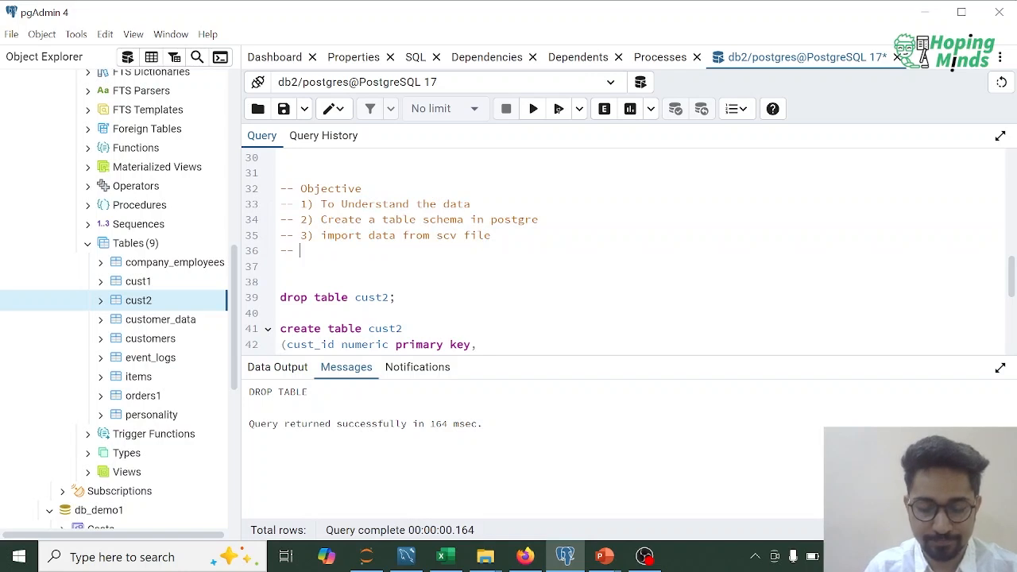
{"action": "type", "text": "4) Solving"}
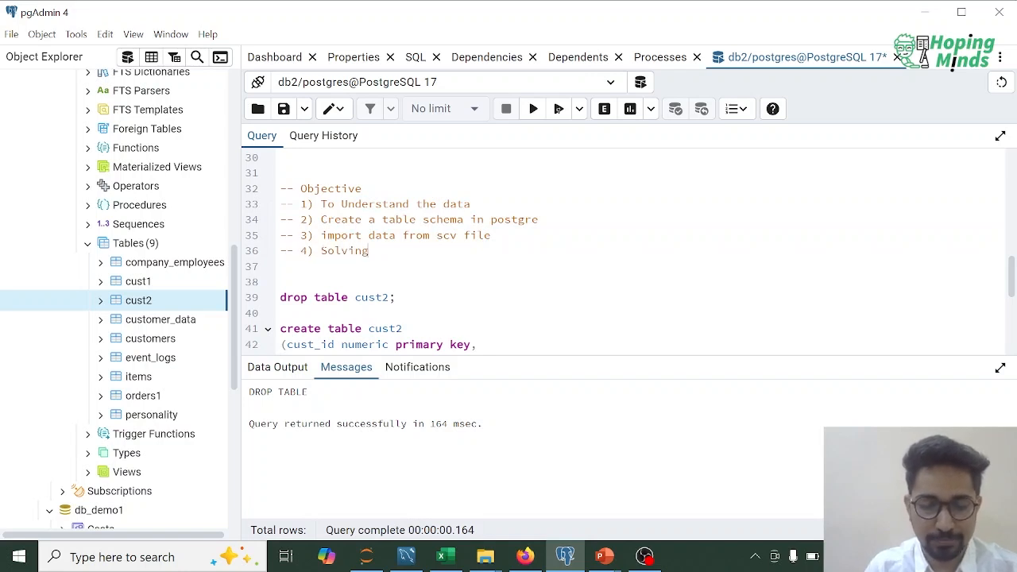
{"action": "type", "text": " queries on"}
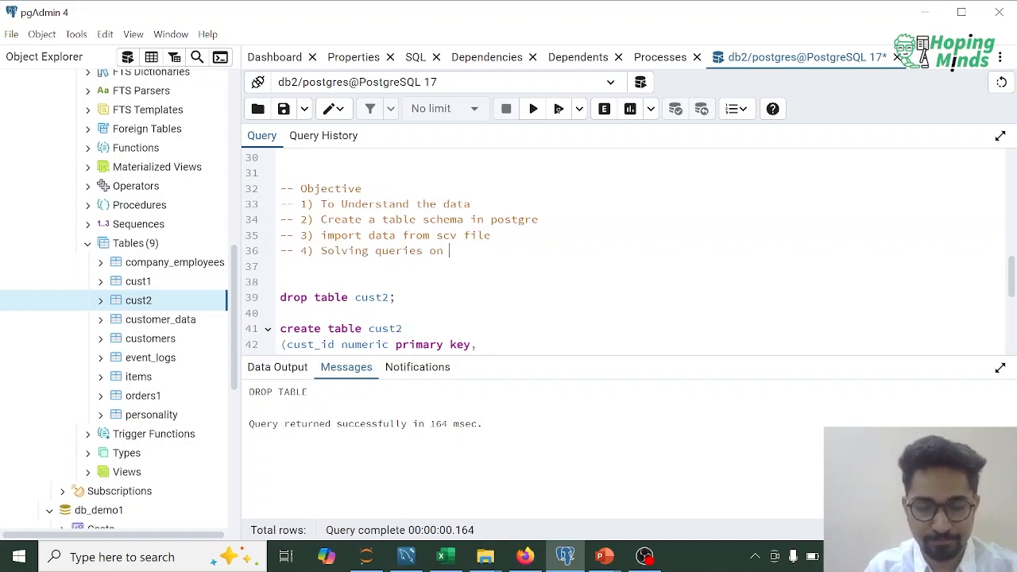
{"action": "type", "text": "  the "}
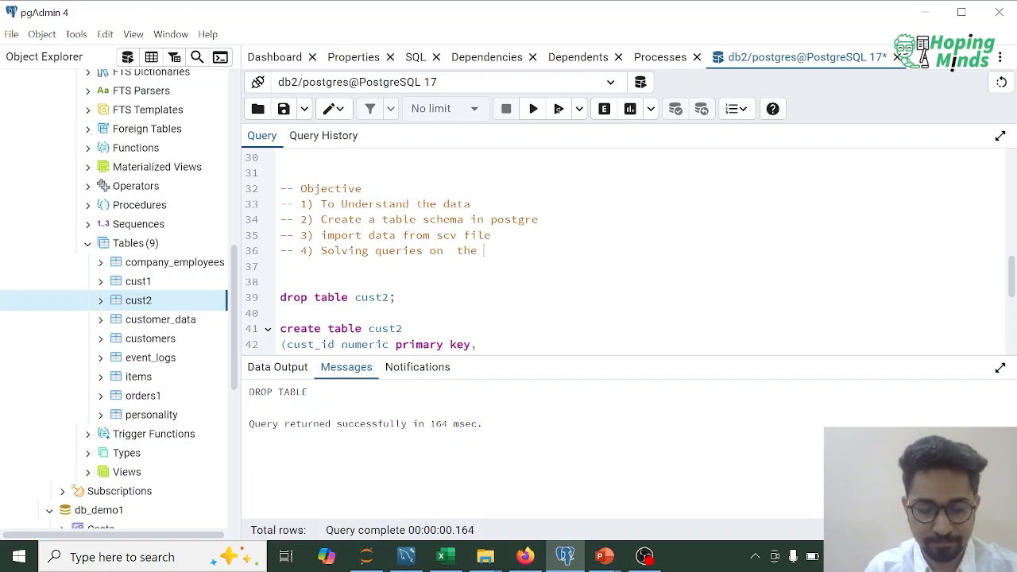
{"action": "type", "text": "data imported"}
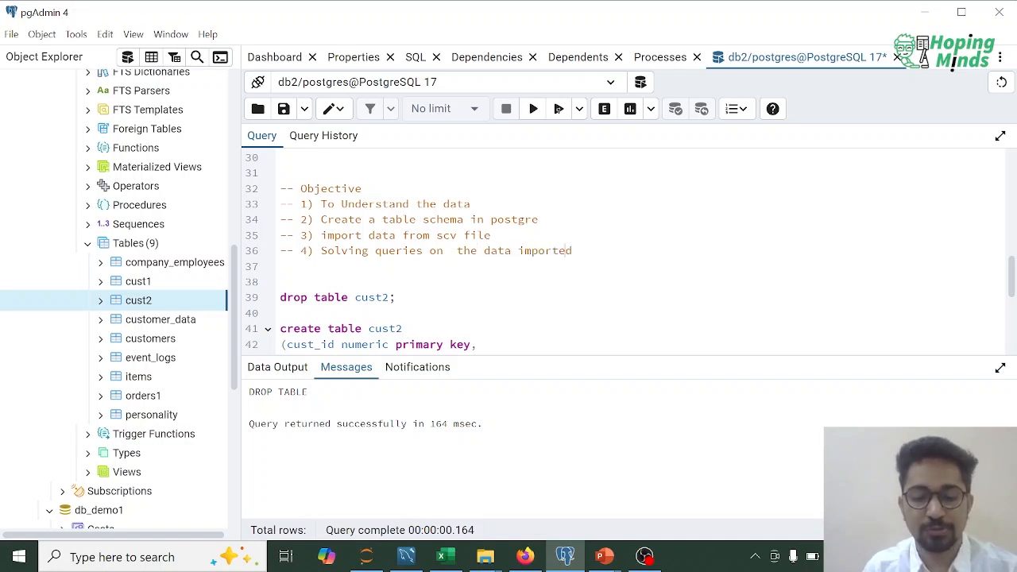
{"action": "key", "text": "BackSpace"}
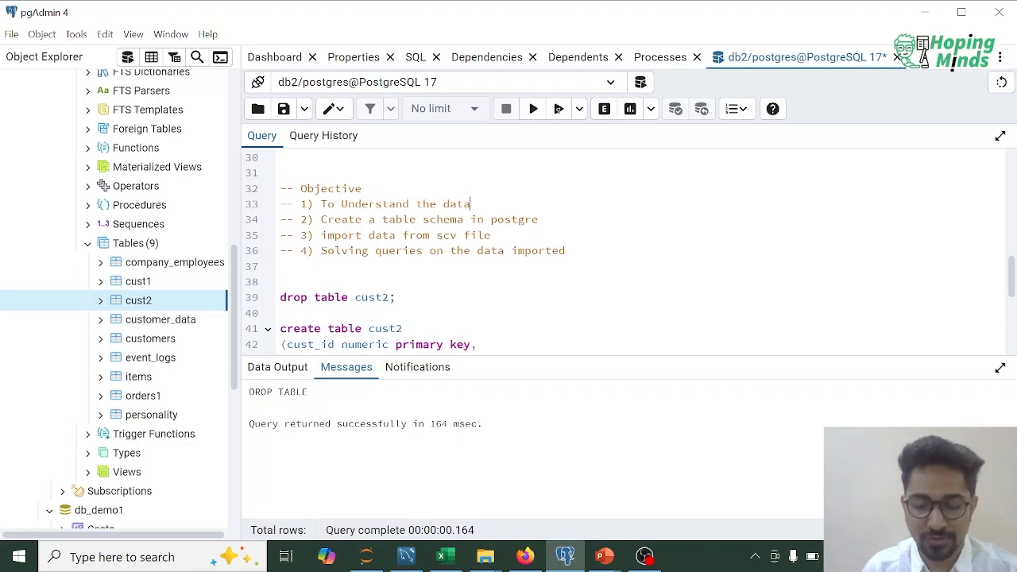
{"action": "type", "text": "csv files"}
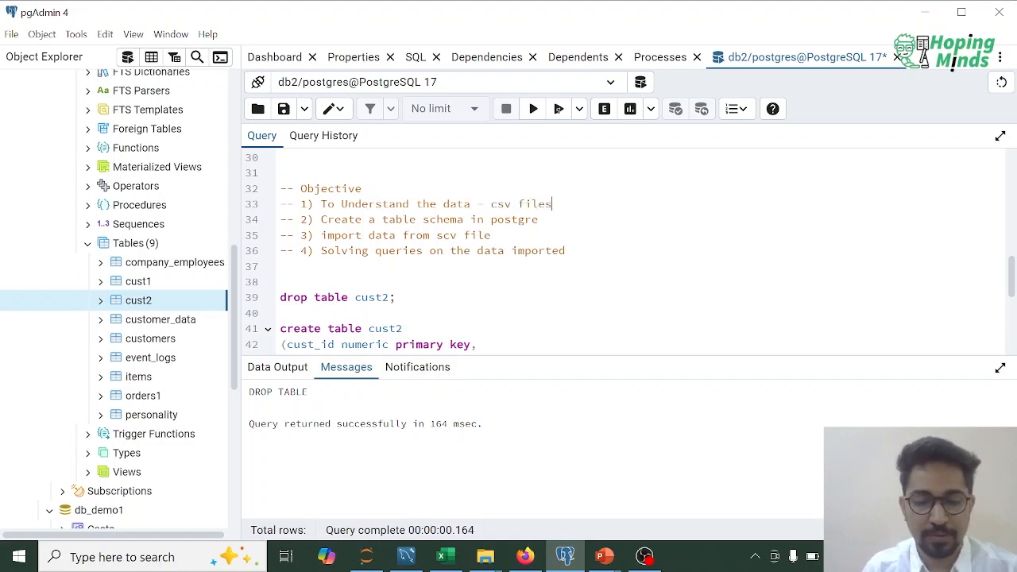
{"action": "key", "text": "BackSpace"}
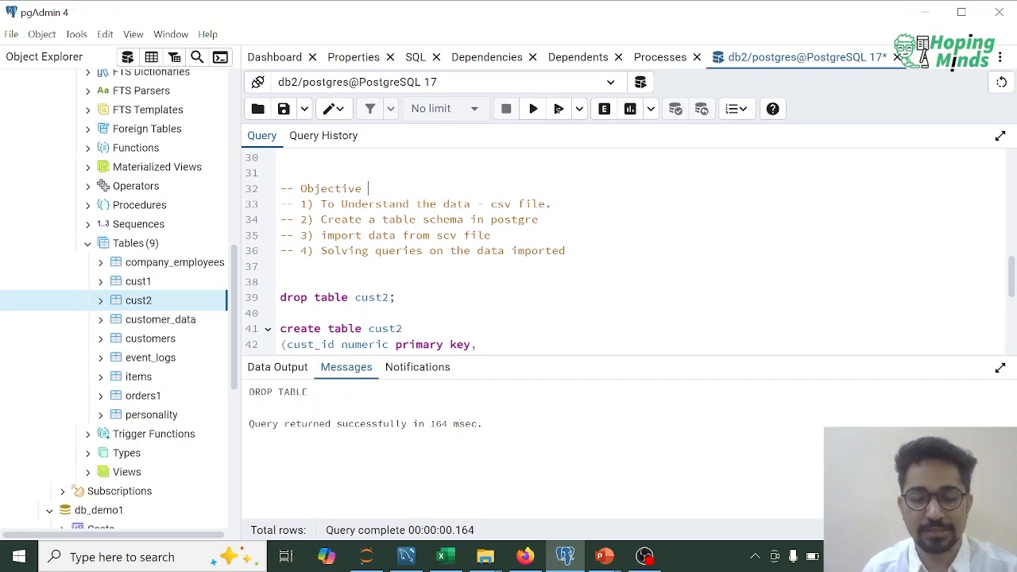
Switch to the Cust_data sheet in Excel and review the column headers from cust_id through gender
{"action": "key", "text": "alt+Tab"}
{"action": "key", "text": "alt+Tab"}
{"action": "key", "text": "alt+Tab"}
{"action": "key", "text": "alt+Tab"}
{"action": "key", "text": "alt+Tab"}
{"action": "key", "text": "alt+Tab"}
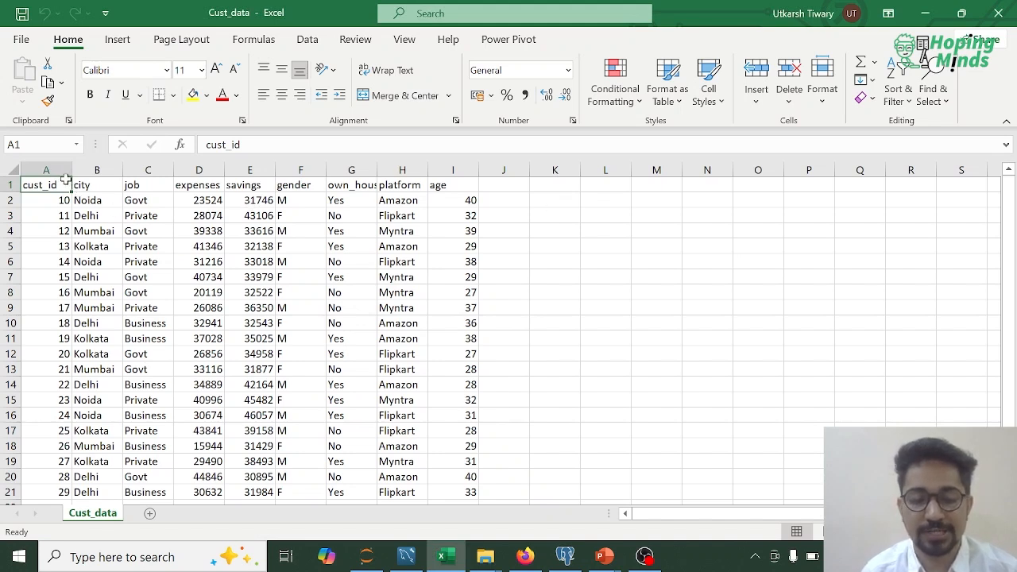
{"action": "key", "text": "Right"}
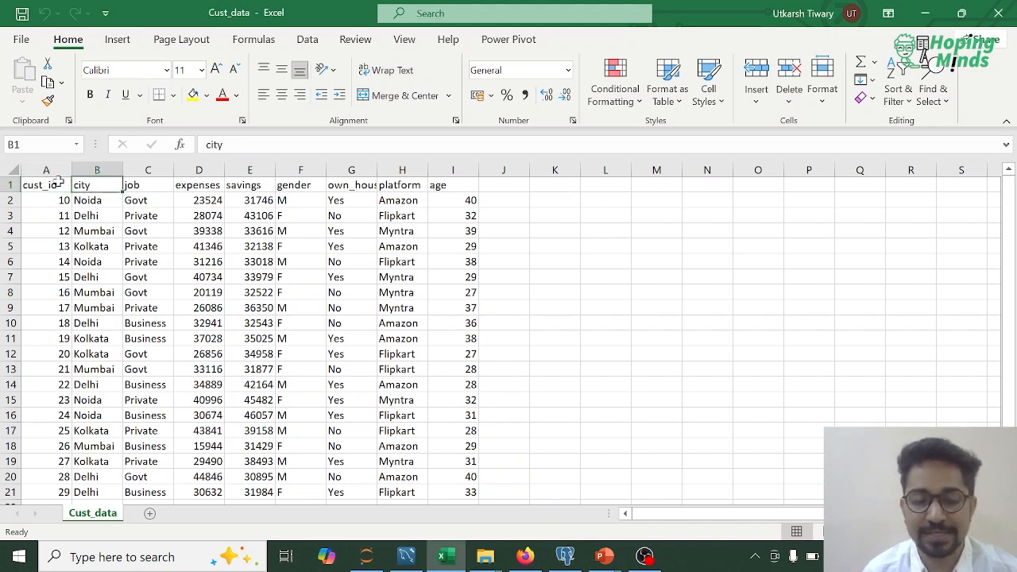
{"action": "key", "text": "Right"}
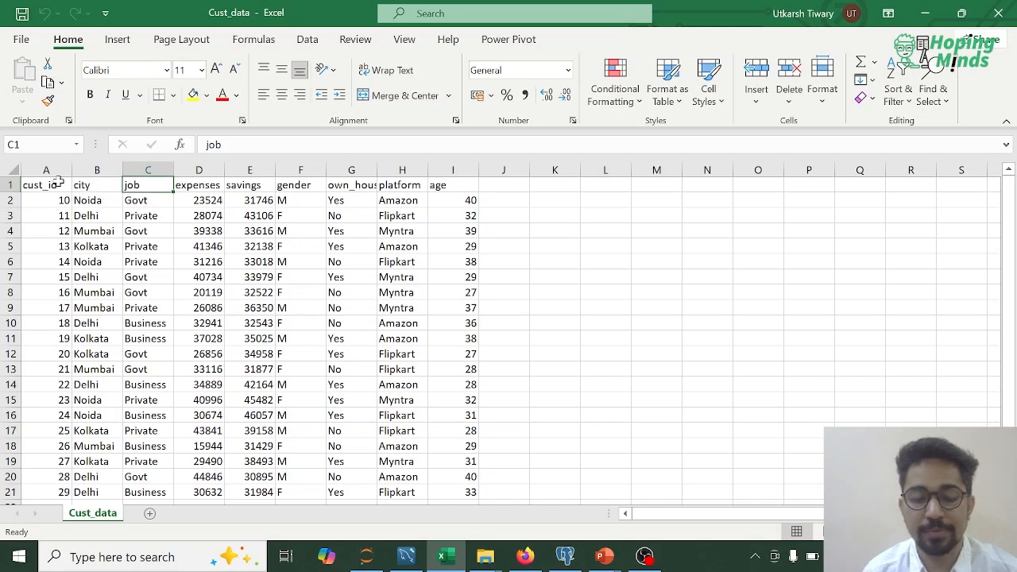
{"action": "key", "text": "Right"}
{"action": "key", "text": "Right"}
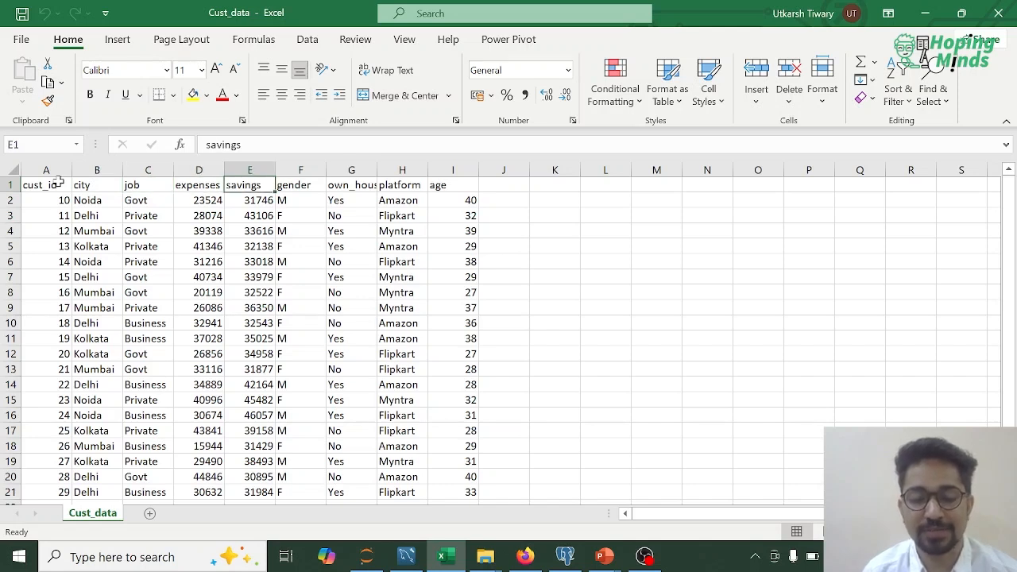
{"action": "key", "text": "Right"}
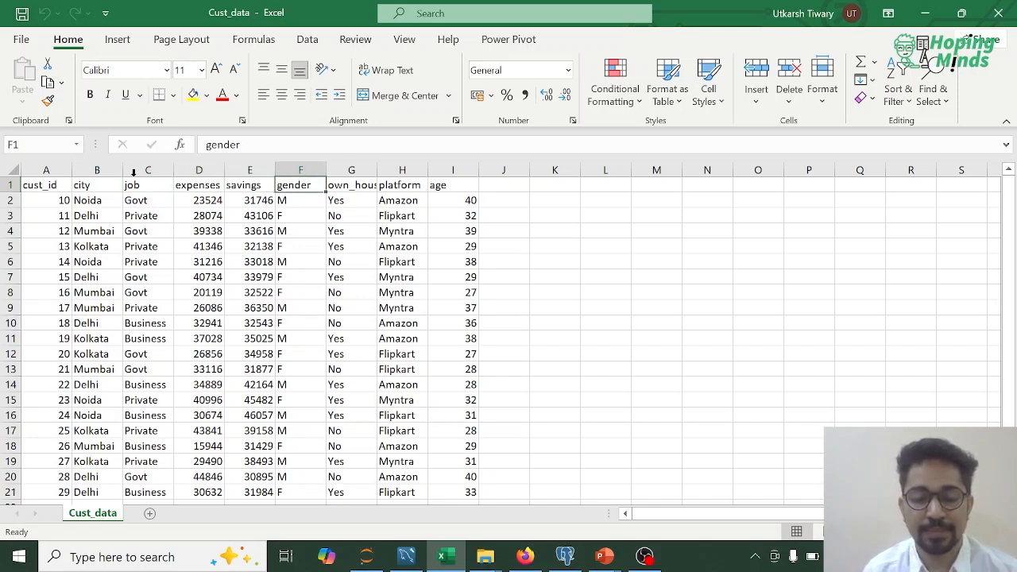
Widen column G to fit the own_house header, and review the own_house, platform and age headers
{"action": "left_click_drag", "start_coordinate": [378, 169], "coordinate": [402, 169]}
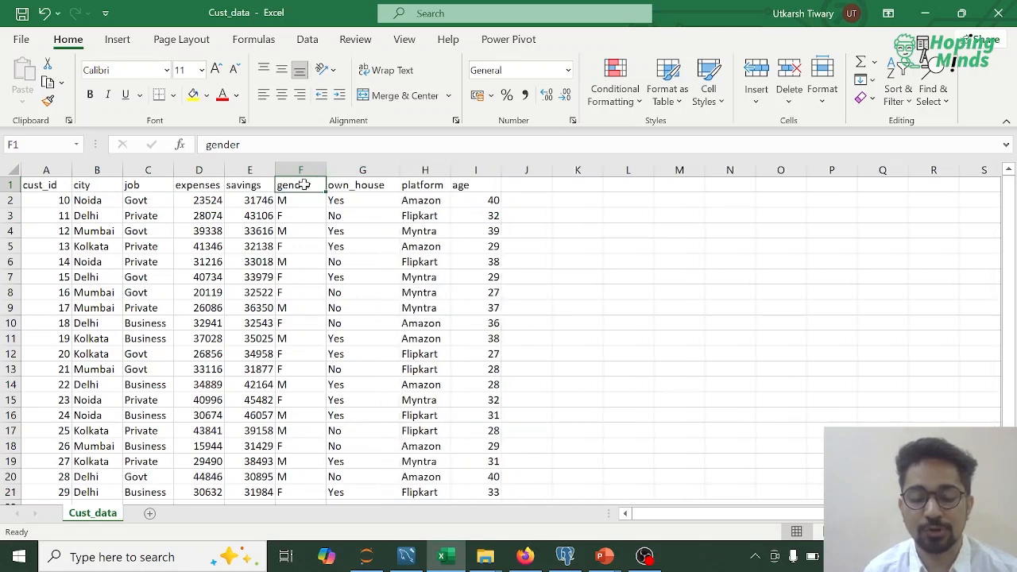
{"action": "left_click", "coordinate": [359, 187]}
{"action": "key", "text": "Right"}
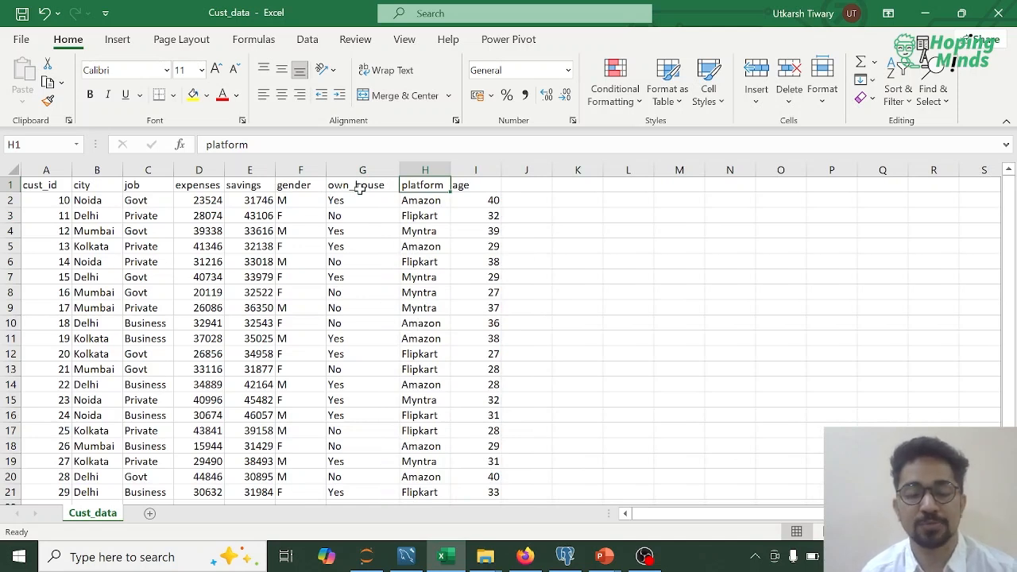
{"action": "key", "text": "Right"}
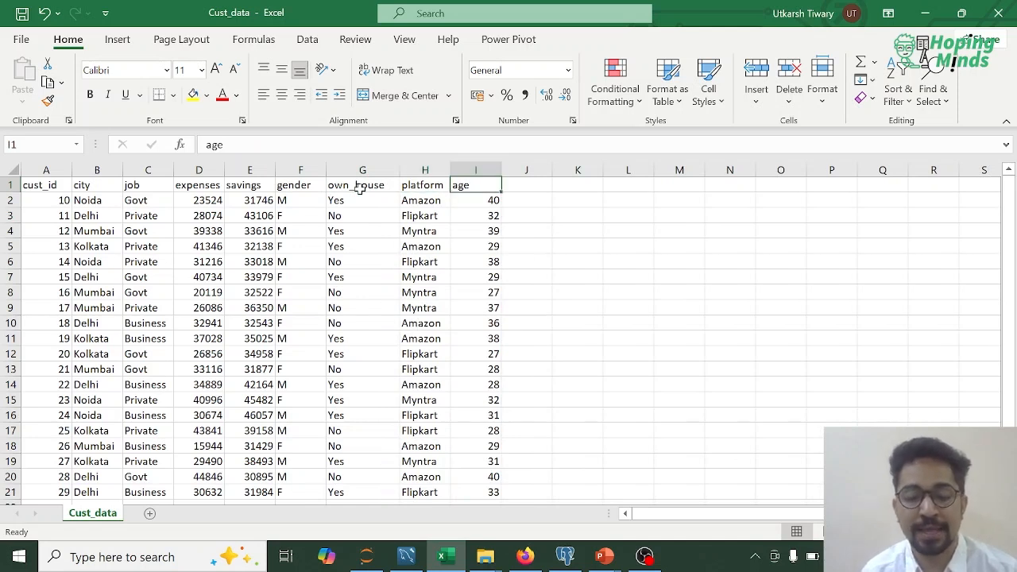
Return to the cust_id column and select its first data cell, A2
{"action": "key", "text": "Left"}
{"action": "key", "text": "Home"}
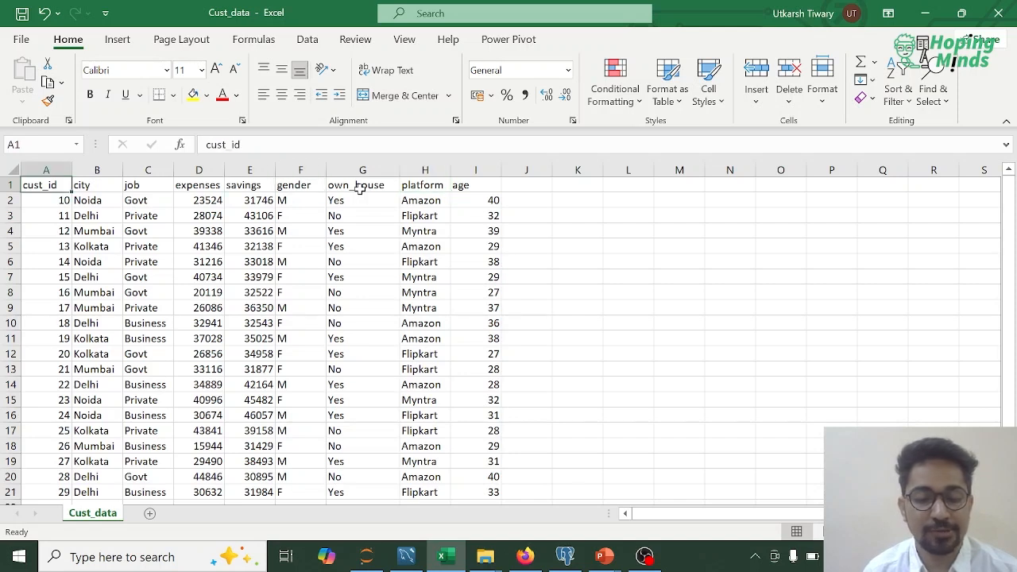
{"action": "key", "text": "Down"}
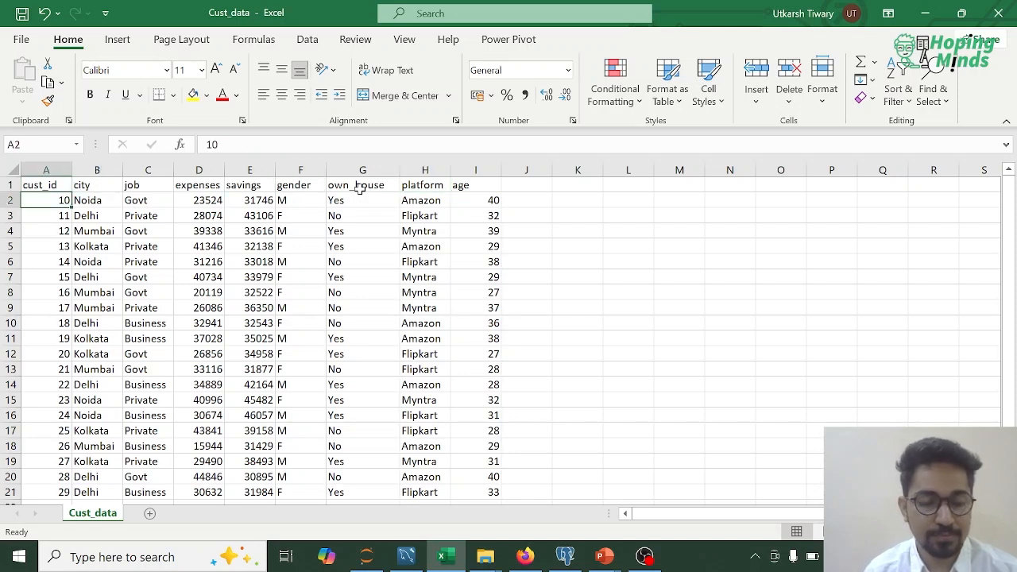
Review the cust_id column from its header down past the last customer record and back to the header
{"action": "key", "text": "Up"}
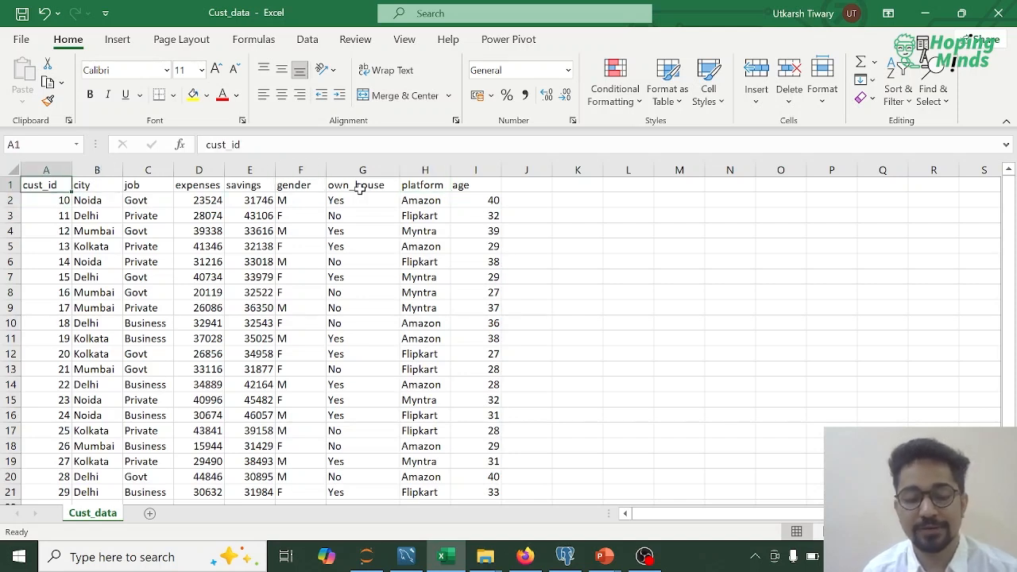
{"action": "key", "text": "Down"}
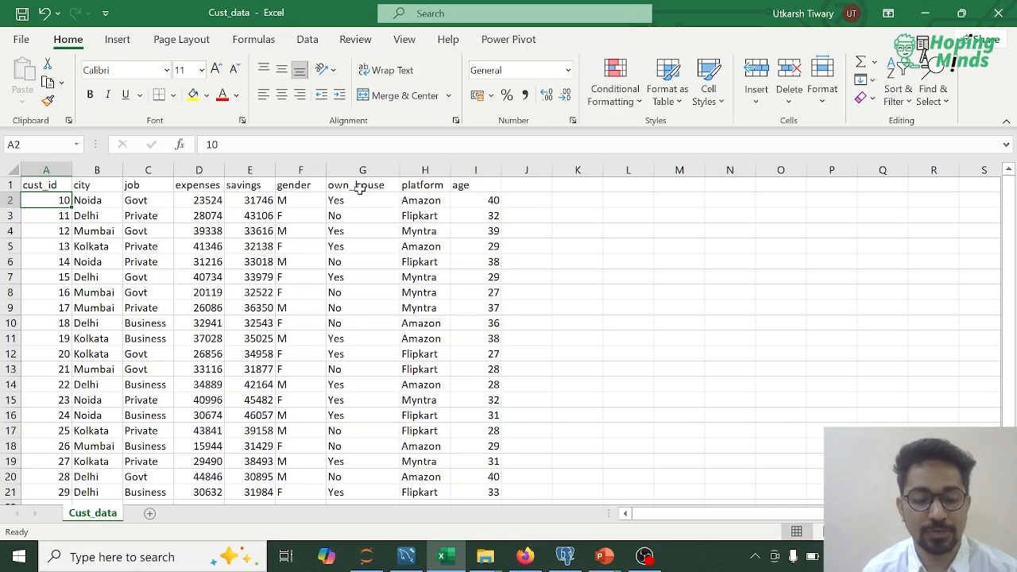
{"action": "key", "text": "Down"}
{"action": "key", "text": "Down"}
{"action": "key", "text": "Down"}
{"action": "key", "text": "Down"}
{"action": "key", "text": "Down"}
{"action": "key", "text": "Down"}
{"action": "key", "text": "Down"}
{"action": "key", "text": "Down"}
{"action": "key", "text": "Down"}
{"action": "key", "text": "Down"}
{"action": "key", "text": "Down"}
{"action": "key", "text": "Down"}
{"action": "key", "text": "Down"}
{"action": "key", "text": "Down"}
{"action": "key", "text": "Down"}
{"action": "key", "text": "Down"}
{"action": "key", "text": "Down"}
{"action": "key", "text": "Down"}
{"action": "key", "text": "Down"}
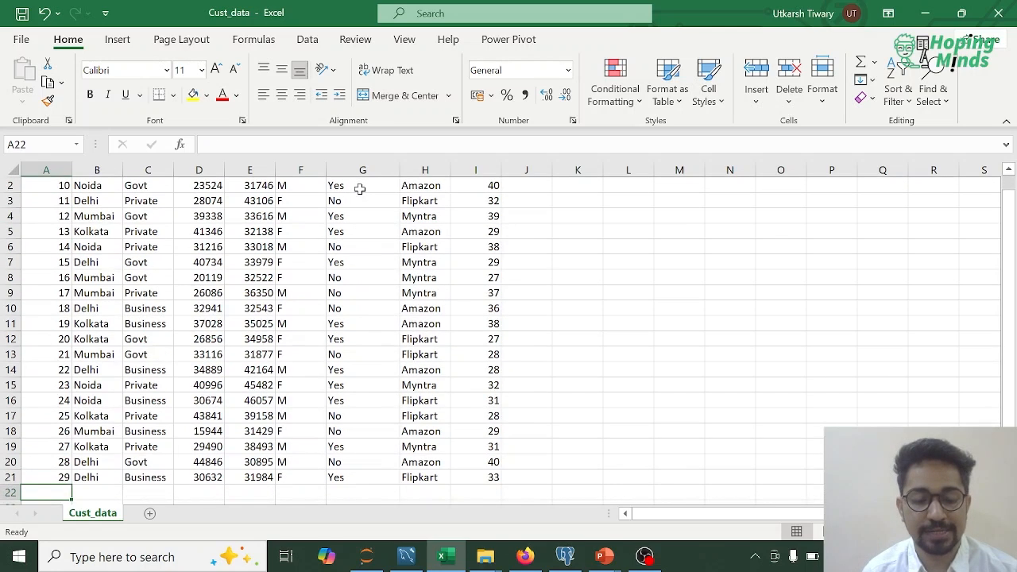
{"action": "key", "text": "Up"}
{"action": "key", "text": "Up"}
{"action": "key", "text": "Up"}
{"action": "key", "text": "Up"}
{"action": "key", "text": "Up"}
{"action": "key", "text": "Up"}
{"action": "key", "text": "Up"}
{"action": "key", "text": "Up"}
{"action": "key", "text": "Up"}
{"action": "key", "text": "Up"}
{"action": "key", "text": "Up"}
{"action": "key", "text": "Up"}
{"action": "key", "text": "Up"}
{"action": "key", "text": "Up"}
{"action": "key", "text": "Up"}
{"action": "key", "text": "Up"}
{"action": "key", "text": "Up"}
{"action": "key", "text": "Up"}
{"action": "key", "text": "Up"}
{"action": "key", "text": "Up"}
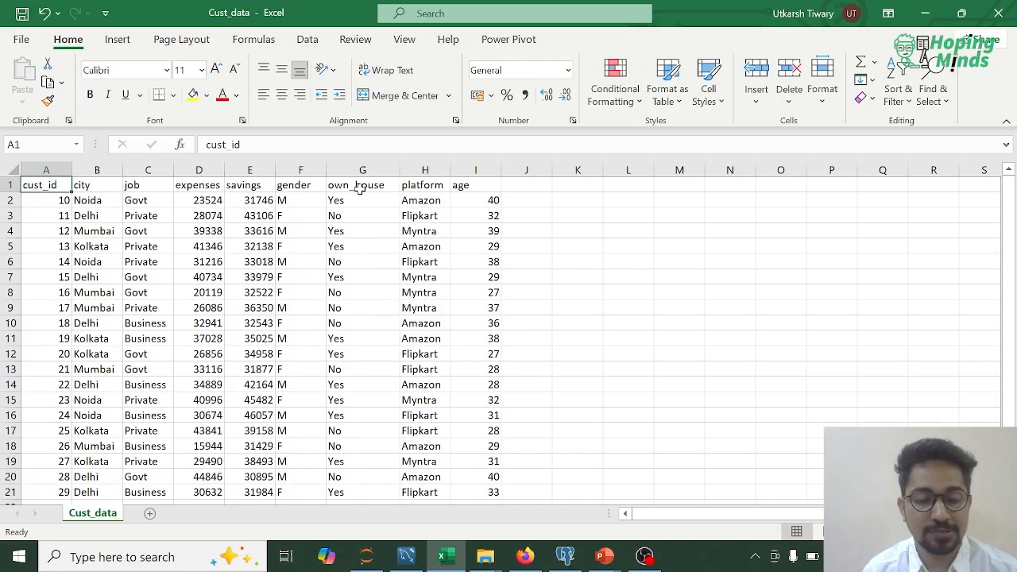
Move from the first cust_id value to the city column and review its header and first data cell, B2
{"action": "key", "text": "Down"}
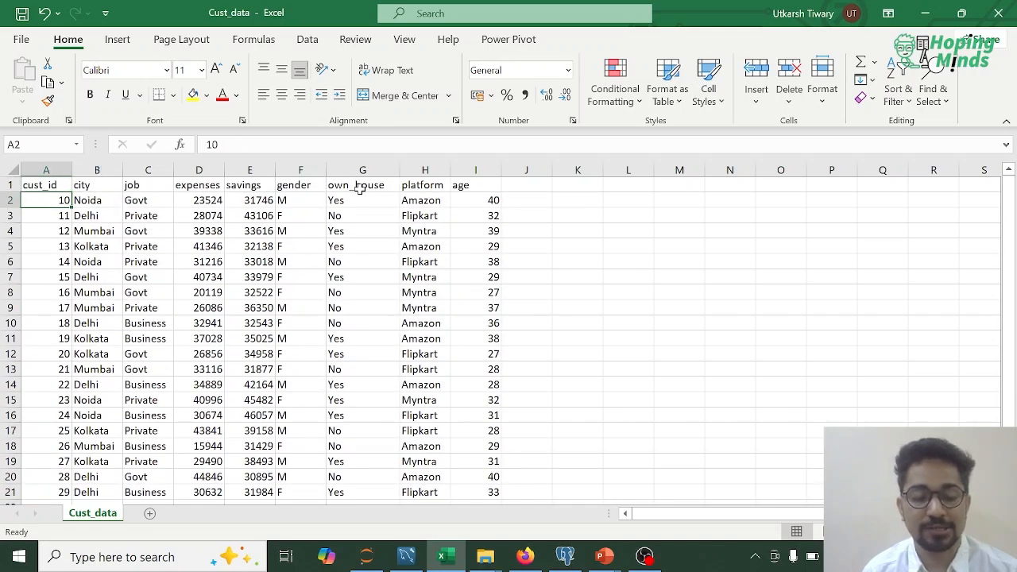
{"action": "key", "text": "Right"}
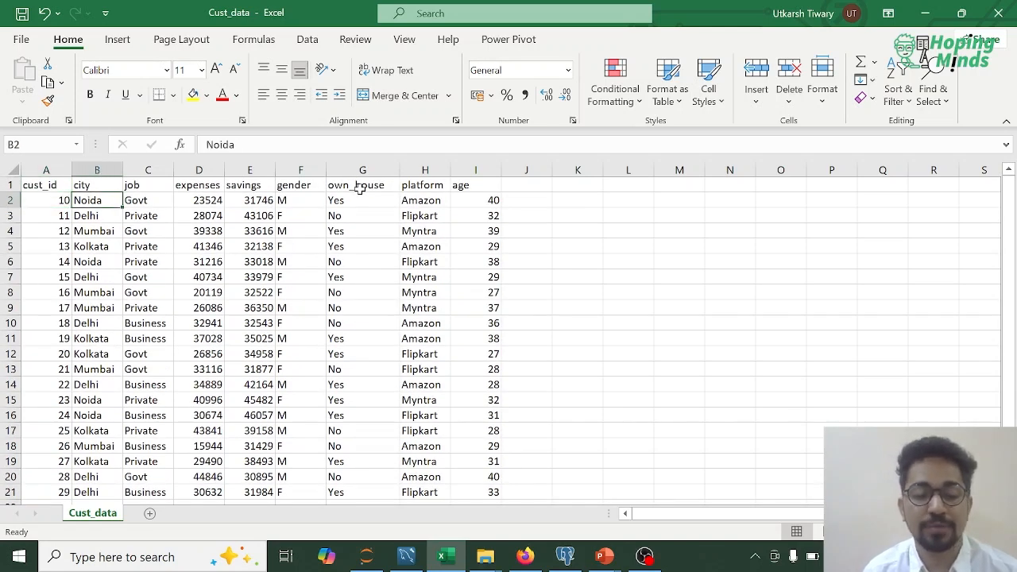
{"action": "key", "text": "Up"}
{"action": "key", "text": "Down"}
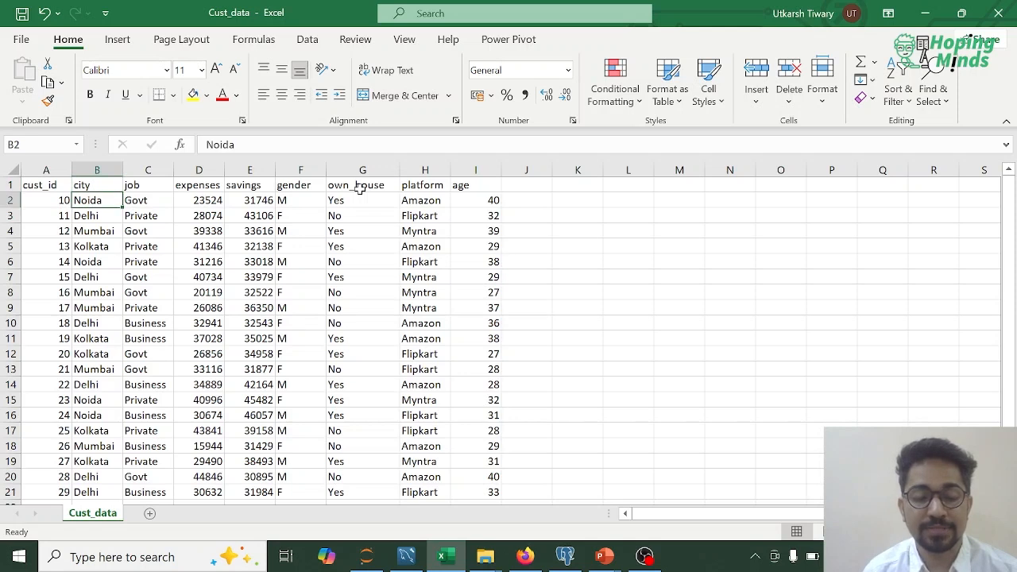
{"action": "key", "text": "Up"}
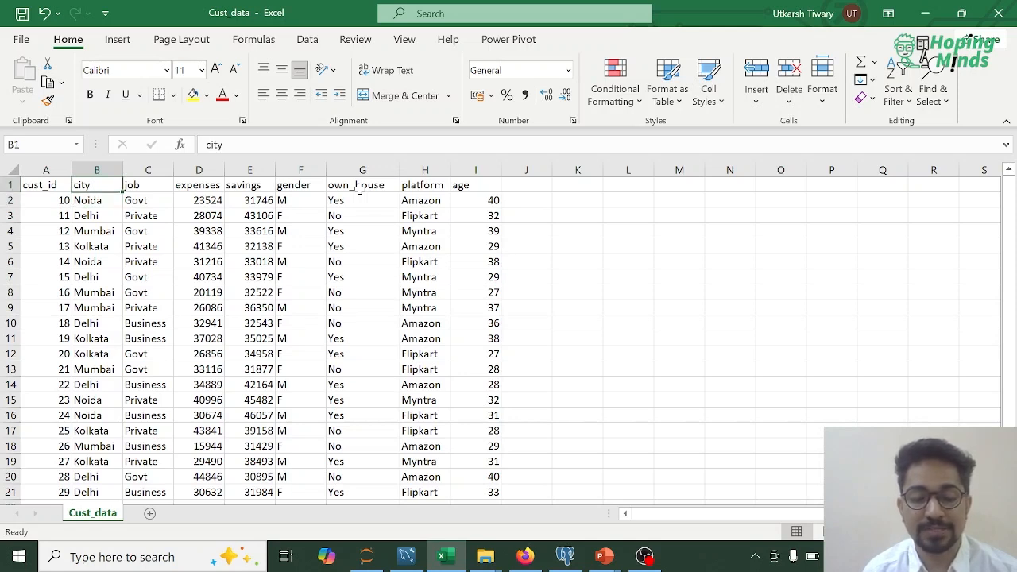
{"action": "key", "text": "Down"}
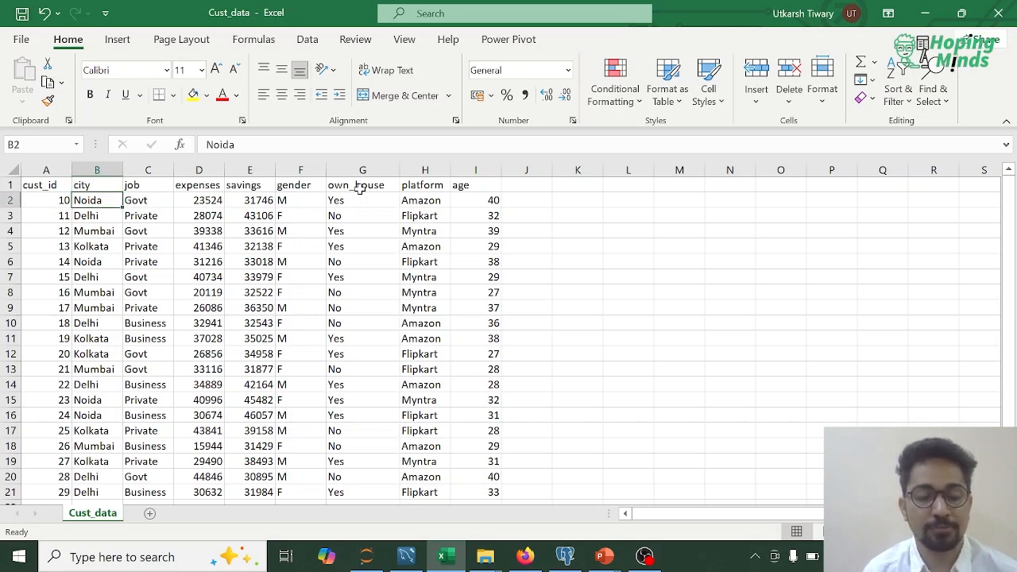
Select the header row from cust_id through age and turn on filters for those columns
{"action": "key", "text": "Up"}
{"action": "key", "text": "Left"}
{"action": "key", "text": "shift+Right"}
{"action": "key", "text": "shift+Right"}
{"action": "key", "text": "shift+Right"}
{"action": "key", "text": "shift+Right"}
{"action": "key", "text": "shift+Right"}
{"action": "key", "text": "shift+Right"}
{"action": "key", "text": "shift+Right"}
{"action": "key", "text": "shift+Right"}
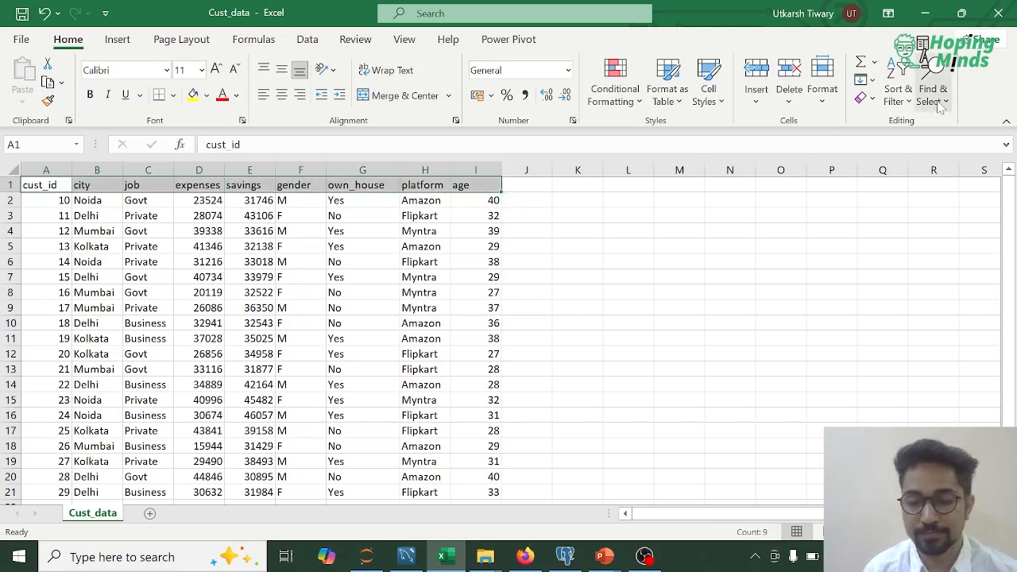
{"action": "left_click", "coordinate": [909, 105]}
{"action": "left_click", "coordinate": [926, 196]}
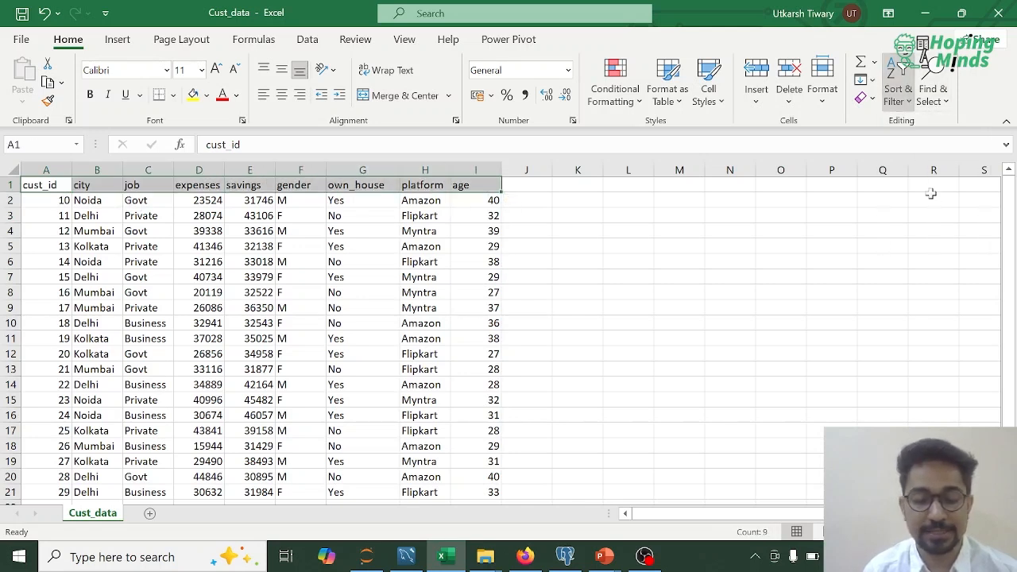
Examine the distinct values in the filter lists of the city and job columns without filtering any rows
{"action": "left_click", "coordinate": [114, 185]}
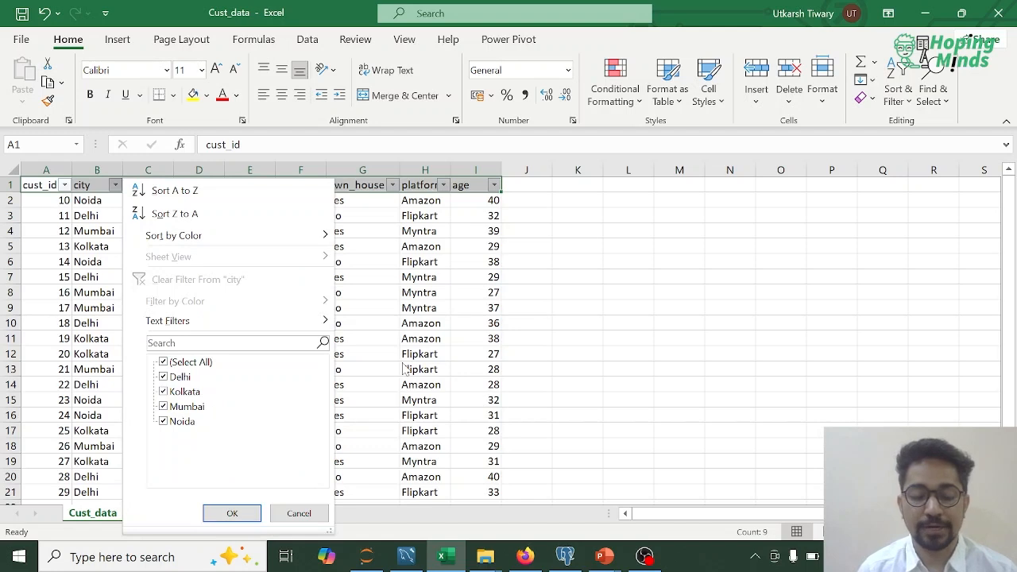
{"action": "left_click", "coordinate": [232, 513]}
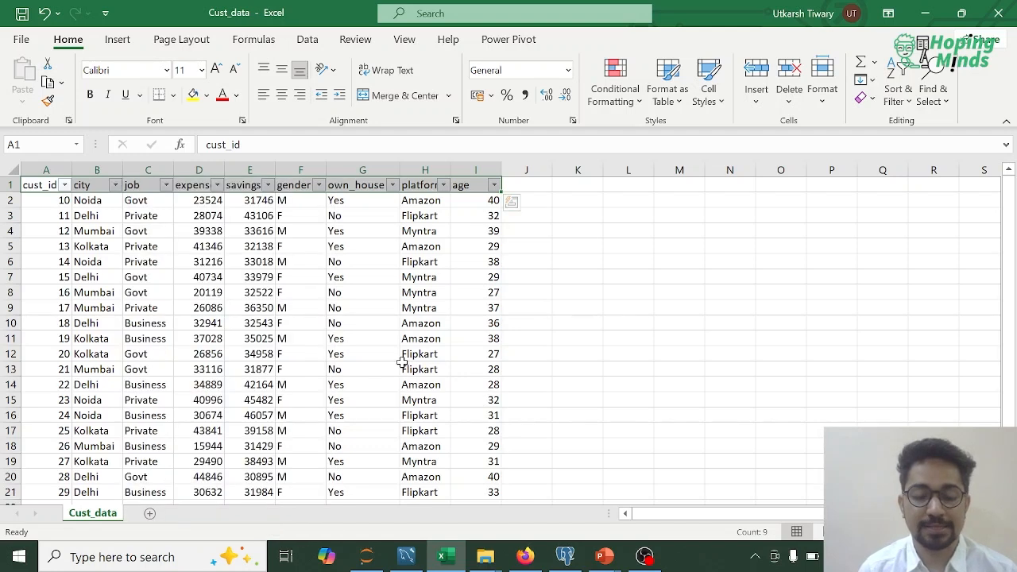
{"action": "left_click", "coordinate": [166, 185]}
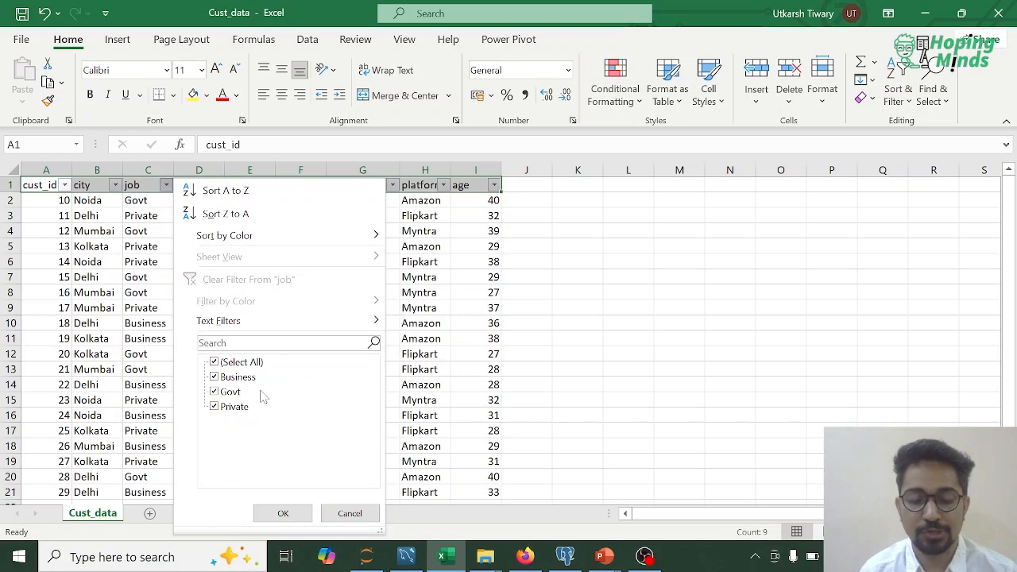
{"action": "left_click", "coordinate": [413, 378]}
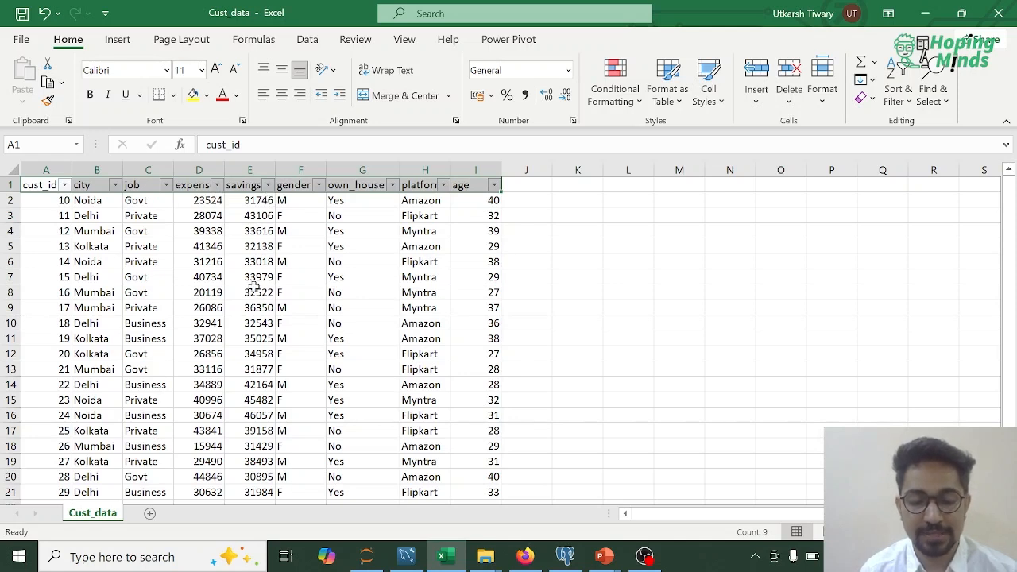
Examine the distinct values in the filter lists of the gender, own_house and platform columns
{"action": "left_click", "coordinate": [319, 186]}
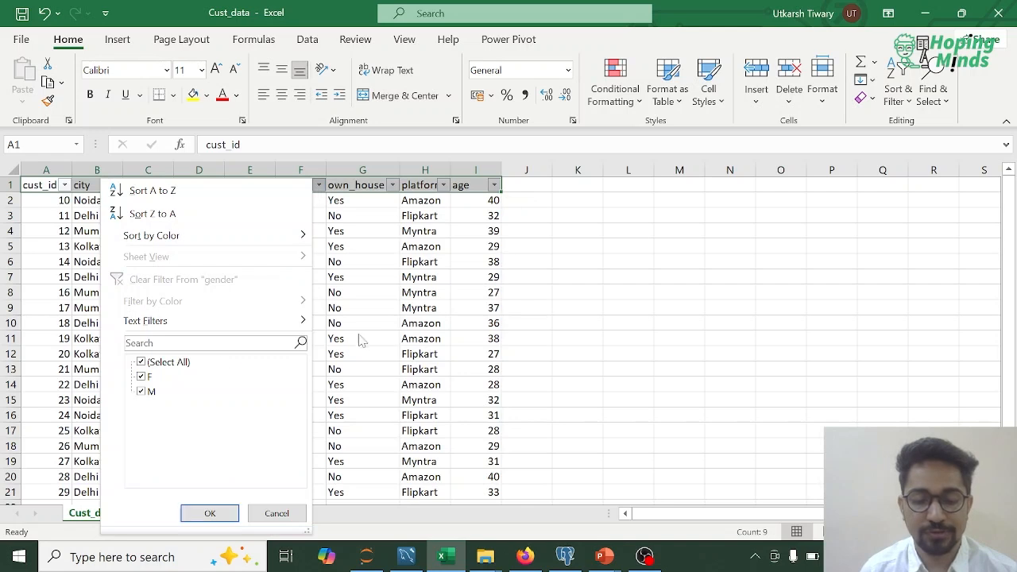
{"action": "left_click", "coordinate": [385, 338]}
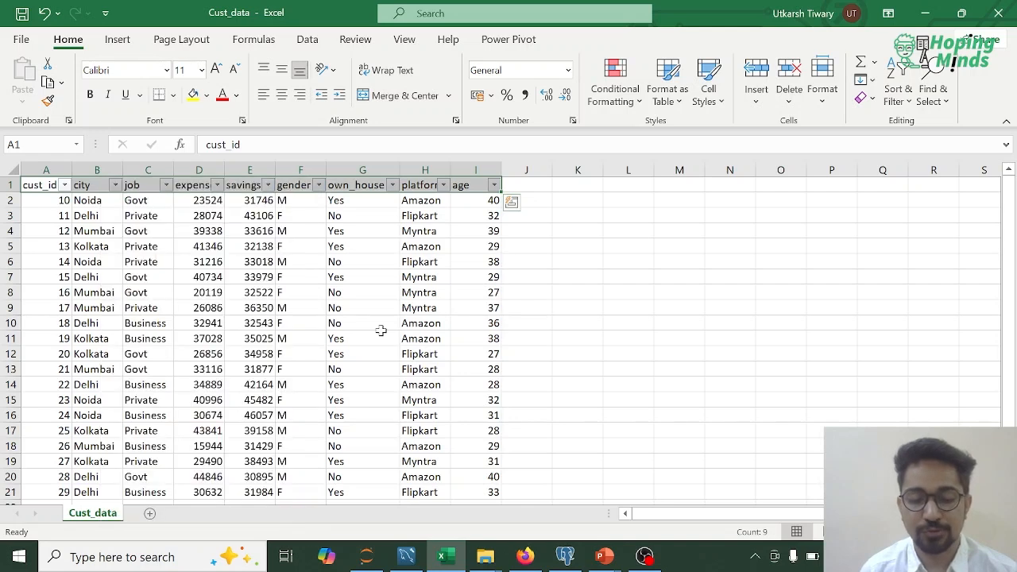
{"action": "left_click", "coordinate": [393, 188]}
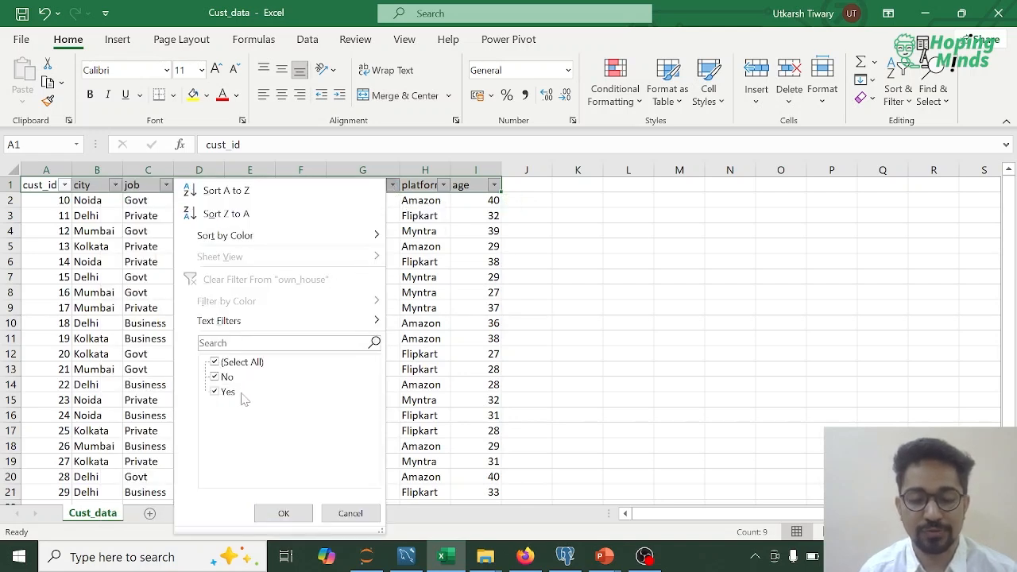
{"action": "left_click", "coordinate": [445, 322]}
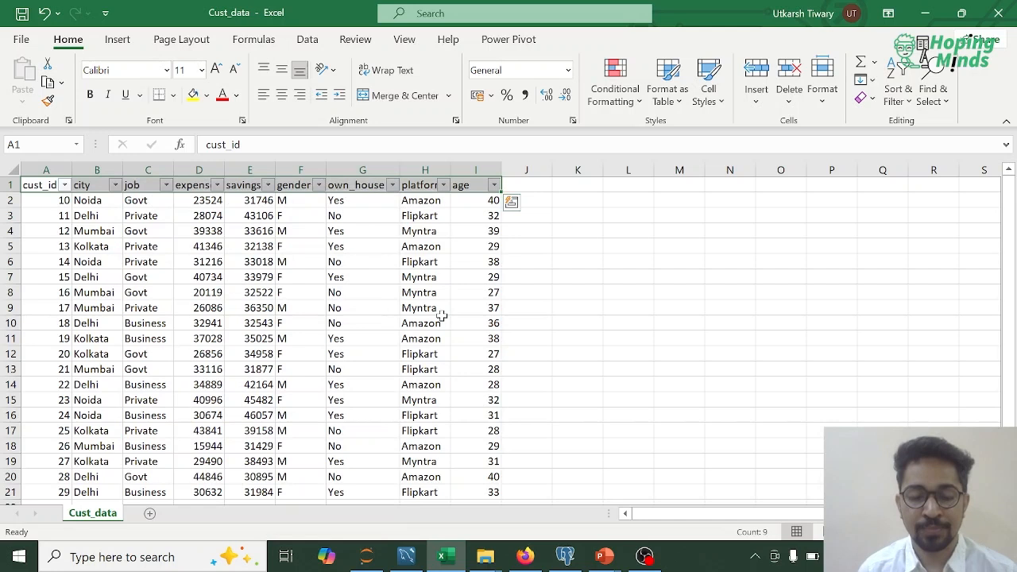
{"action": "left_click", "coordinate": [442, 185]}
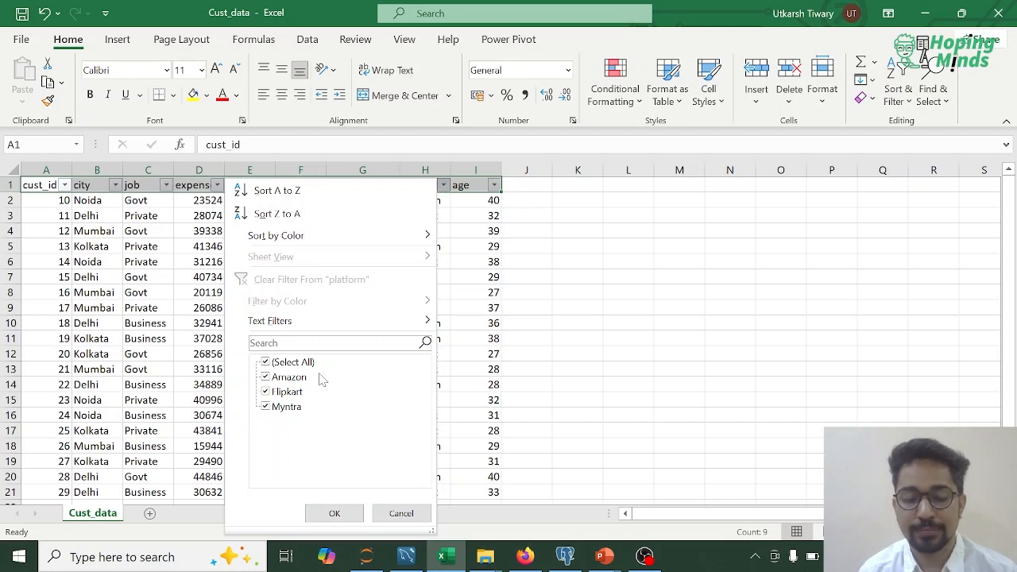
{"action": "left_click", "coordinate": [335, 513]}
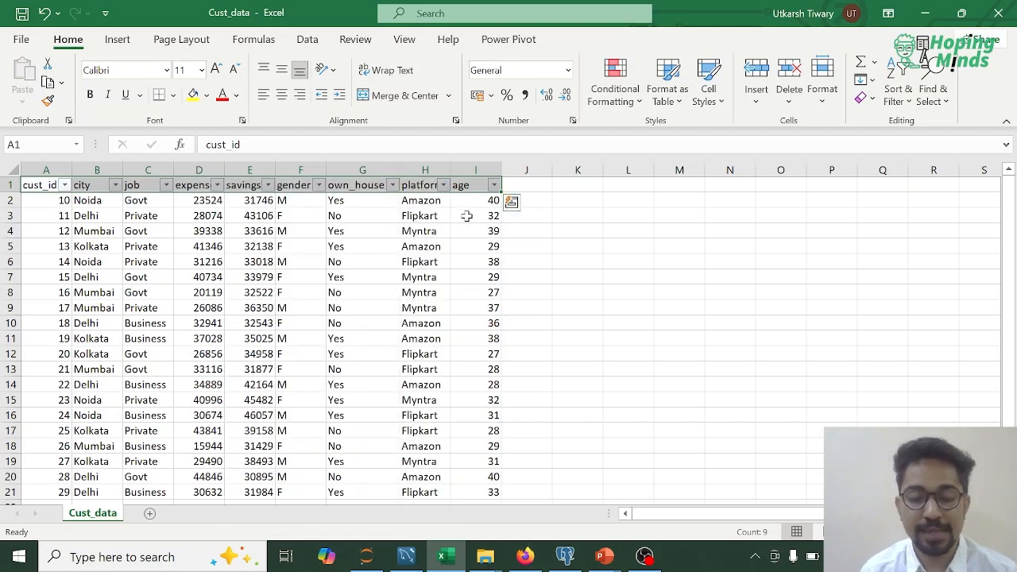
Examine the full range of ages in the age column's filter list, leaving every value selected
{"action": "left_click", "coordinate": [493, 185]}
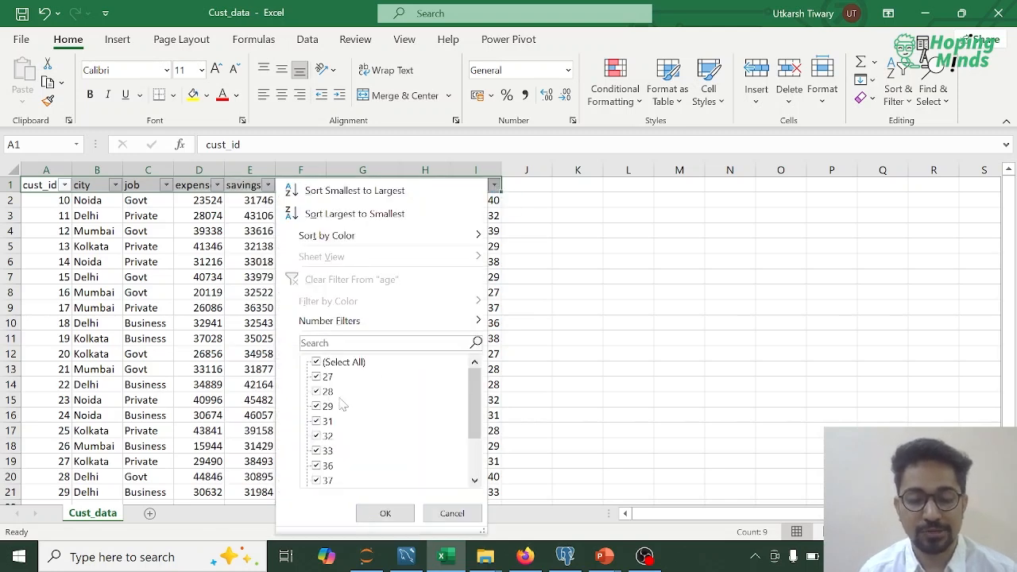
{"action": "scroll", "coordinate": [345, 411], "scroll_direction": "down", "scroll_amount": 3}
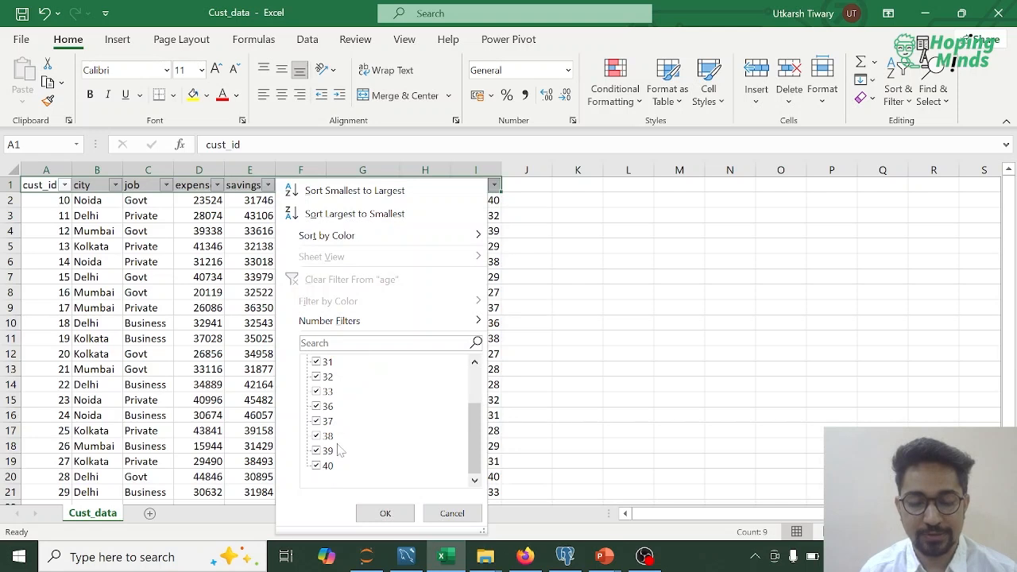
{"action": "scroll", "coordinate": [341, 385], "scroll_direction": "up", "scroll_amount": 2}
{"action": "scroll", "coordinate": [342, 386], "scroll_direction": "up", "scroll_amount": 2}
{"action": "left_click", "coordinate": [386, 513]}
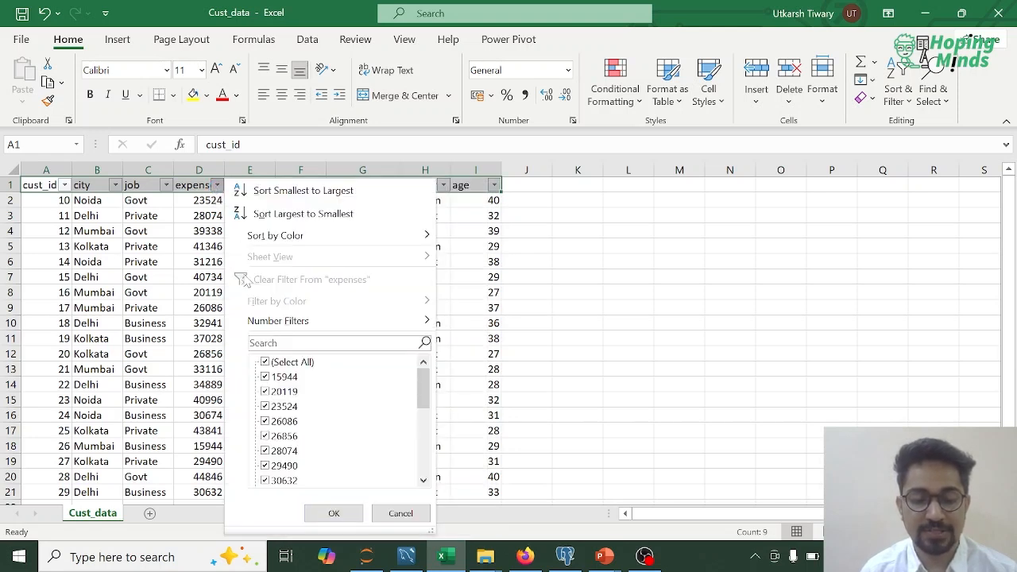
Examine the lowest and highest amounts in the filter lists of the expenses and savings columns
{"action": "left_click", "coordinate": [216, 186]}
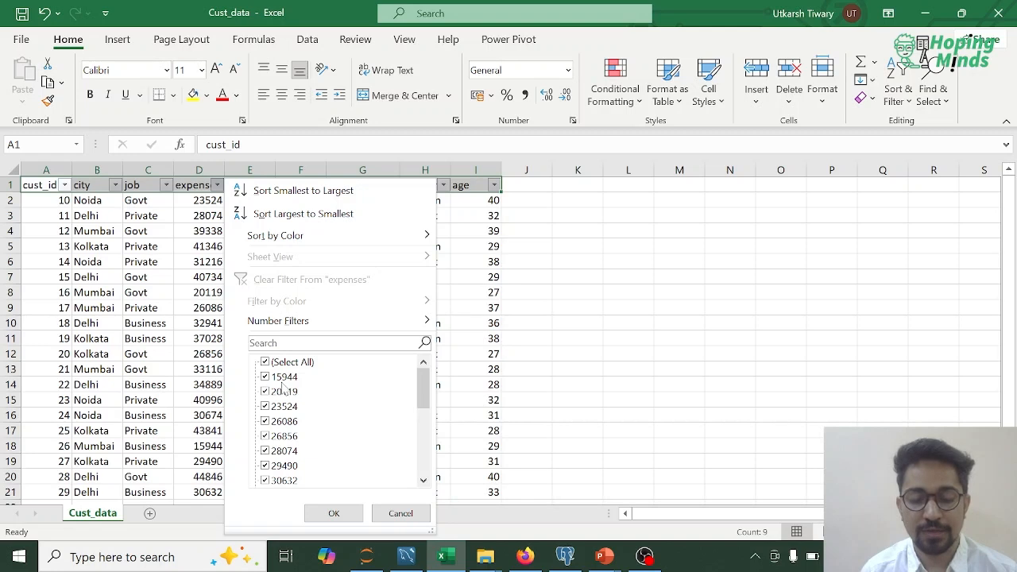
{"action": "scroll", "coordinate": [323, 397], "scroll_direction": "down", "scroll_amount": 5}
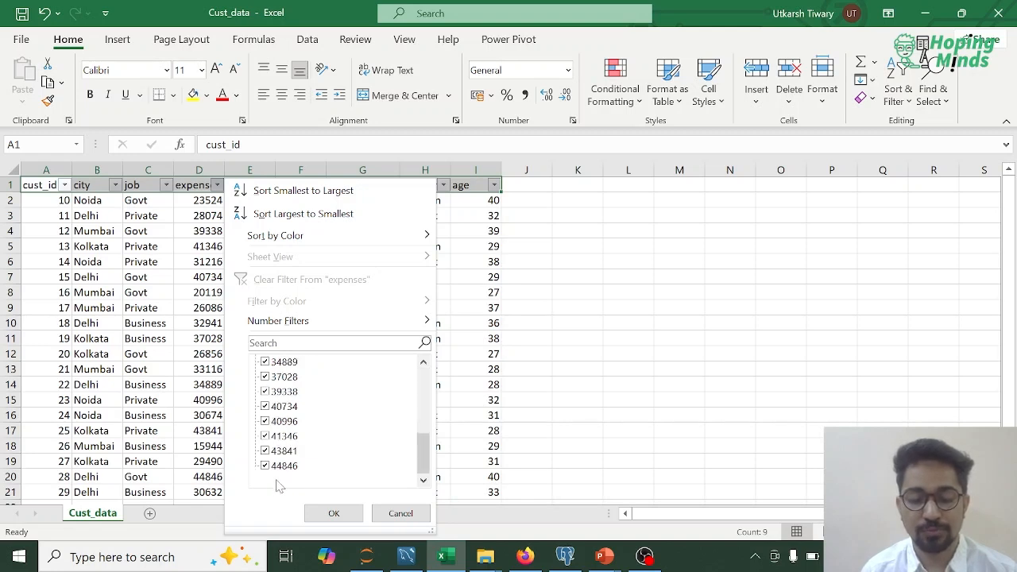
{"action": "left_click", "coordinate": [333, 513]}
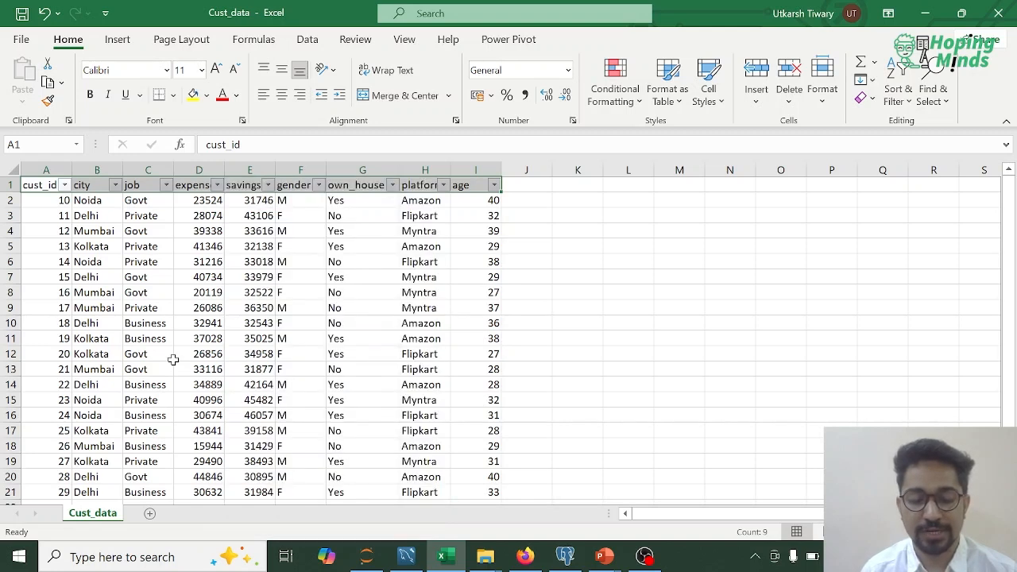
{"action": "left_click", "coordinate": [268, 185]}
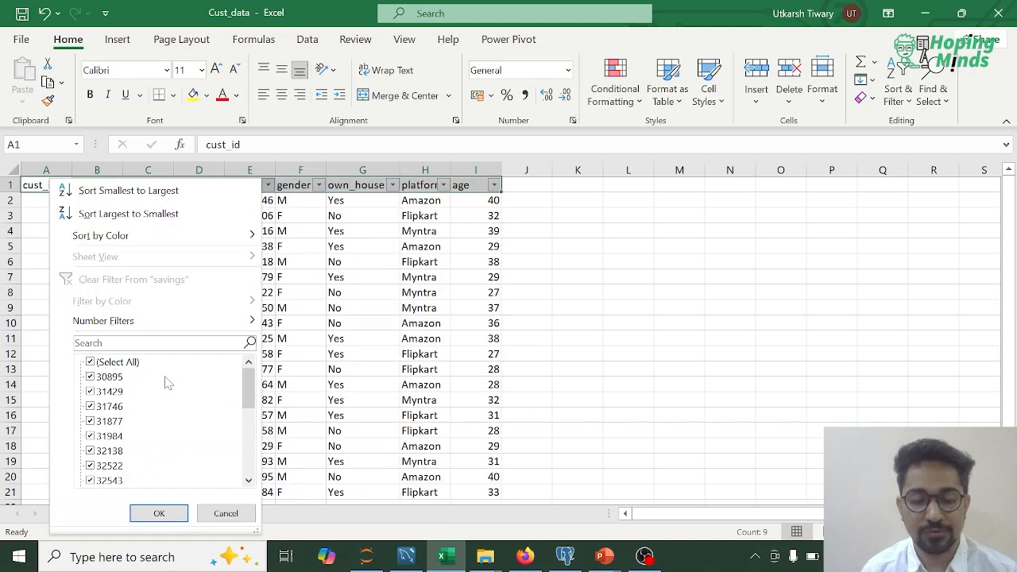
{"action": "scroll", "coordinate": [157, 409], "scroll_direction": "down", "scroll_amount": 3}
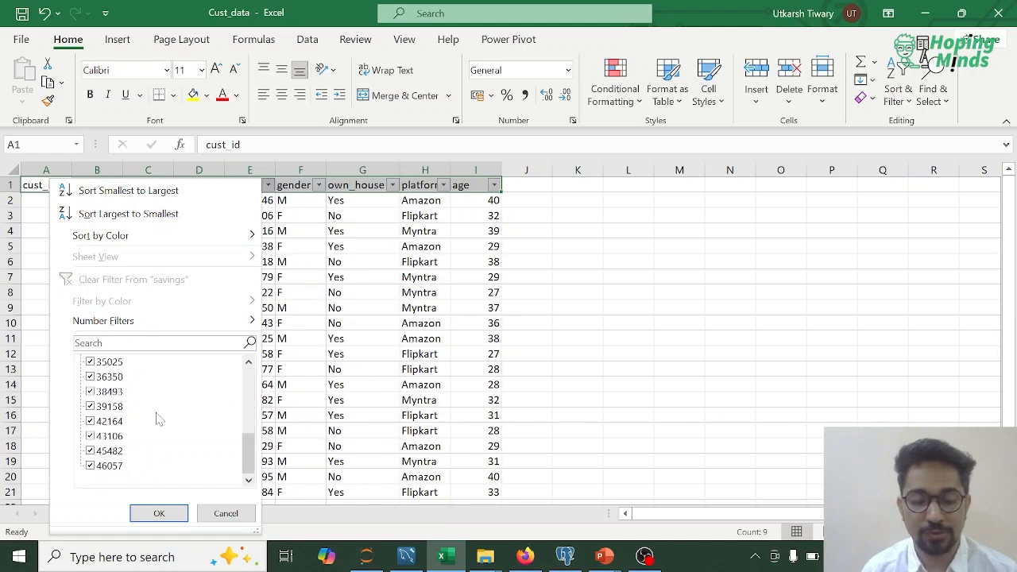
{"action": "left_click", "coordinate": [305, 328]}
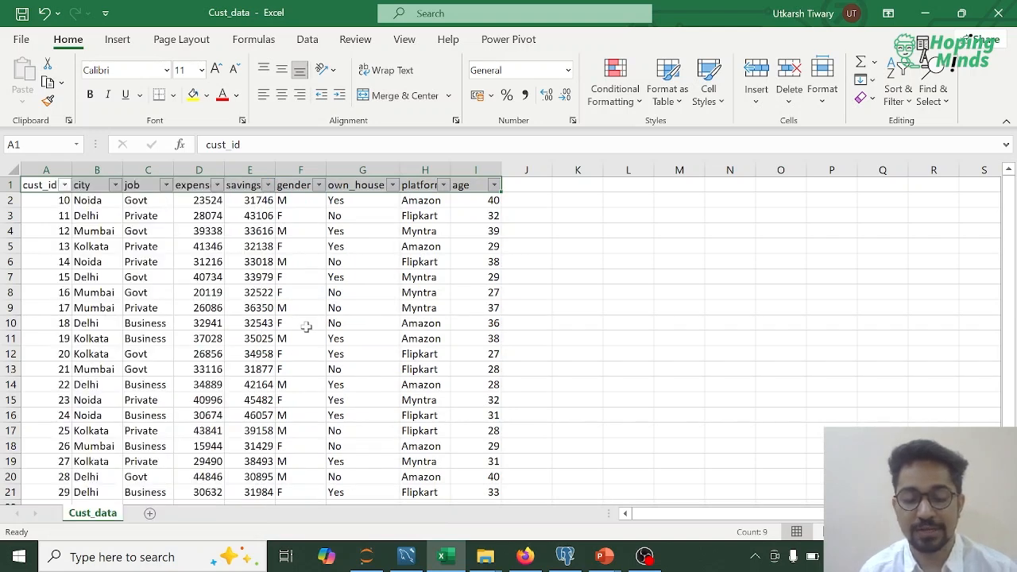
Turn off the filters on the header row and select an empty cell outside the data
{"action": "left_click", "coordinate": [358, 292]}
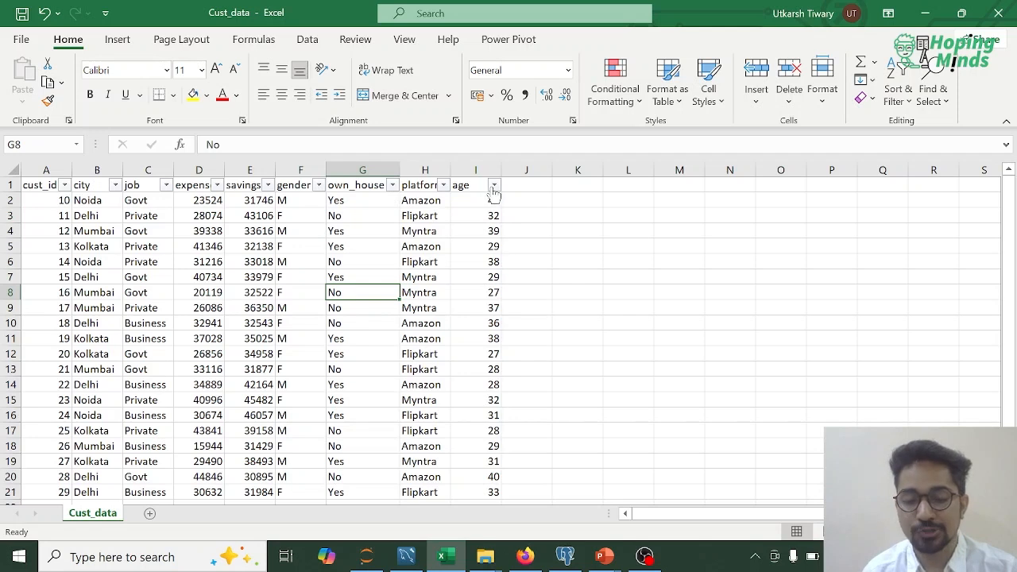
{"action": "left_click", "coordinate": [934, 101]}
{"action": "left_click", "coordinate": [897, 101]}
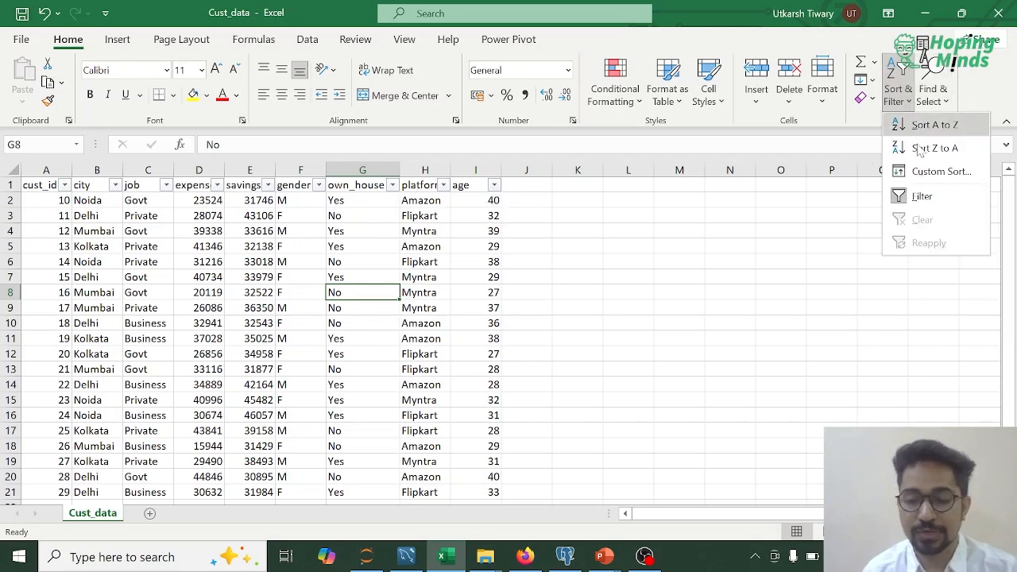
{"action": "left_click", "coordinate": [902, 195]}
{"action": "left_click", "coordinate": [749, 248]}
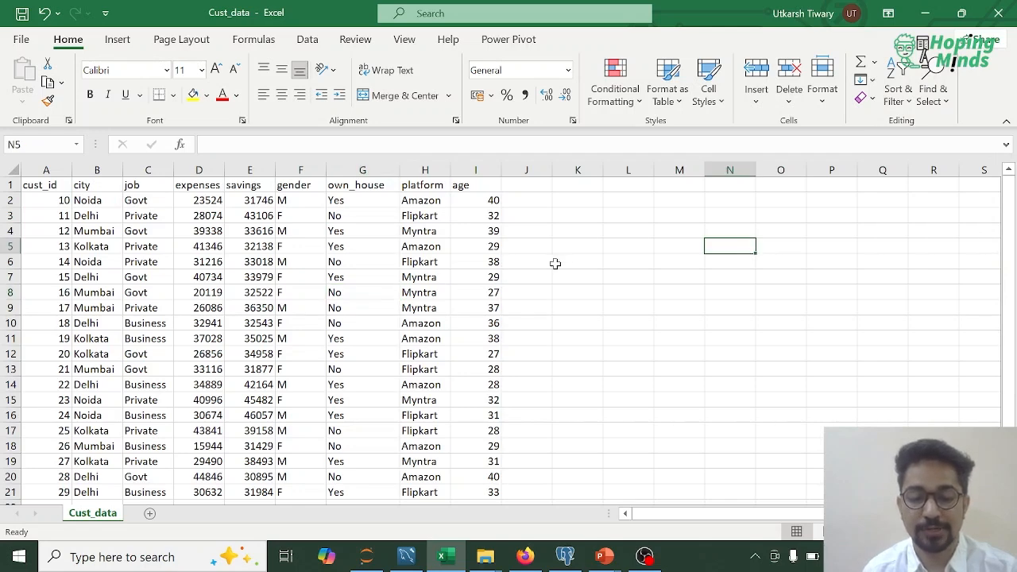
Switch to pgAdmin and highlight the objective 1 comment text "Understand the data - csv file."
{"action": "key", "text": "alt+Tab"}
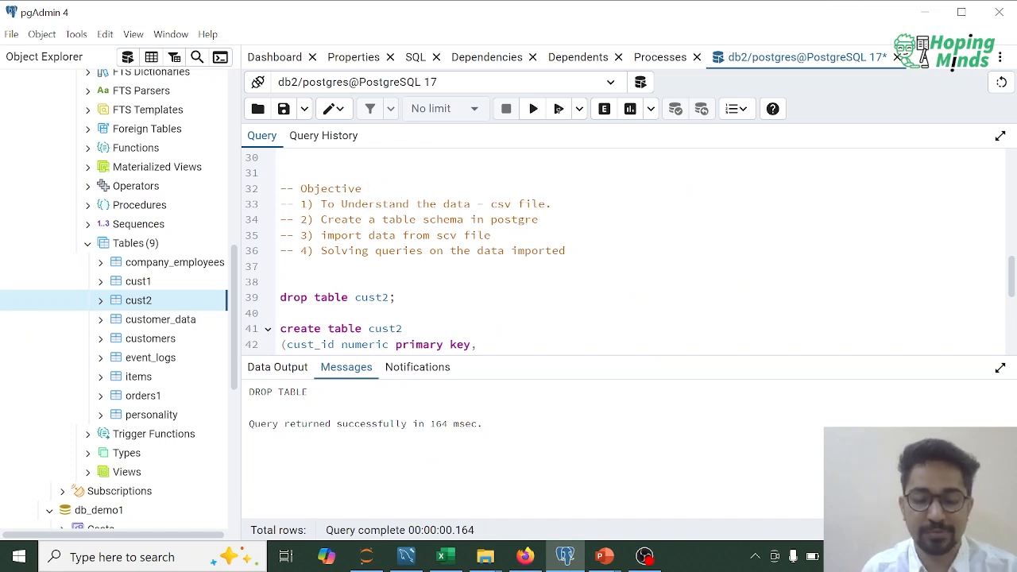
{"action": "left_click_drag", "start_coordinate": [335, 204], "coordinate": [551, 204]}
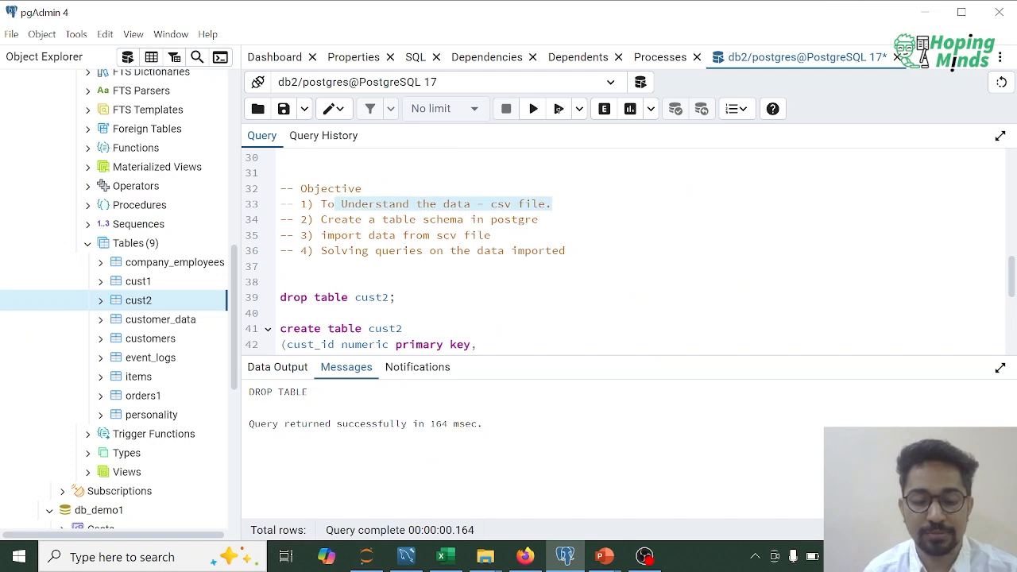
Rename the table in the create table statement to cust_data
{"action": "left_click", "coordinate": [396, 297]}
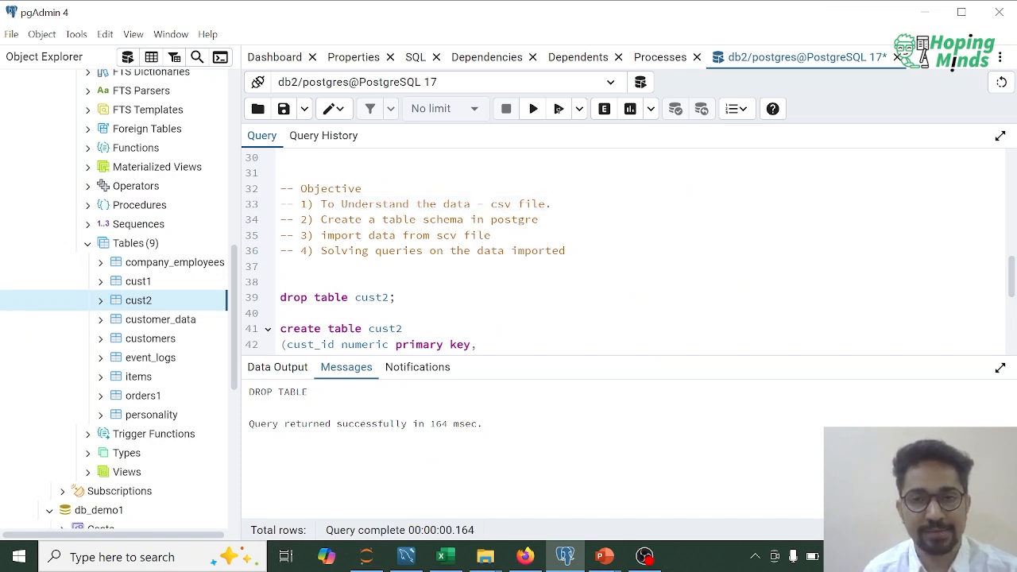
{"action": "key", "text": "Down"}
{"action": "key", "text": "Down"}
{"action": "key", "text": "Down"}
{"action": "key", "text": "Down"}
{"action": "key", "text": "Down"}
{"action": "key", "text": "Down"}
{"action": "key", "text": "Down"}
{"action": "key", "text": "Down"}
{"action": "key", "text": "Down"}
{"action": "key", "text": "Down"}
{"action": "key", "text": "Down"}
{"action": "key", "text": "Down"}
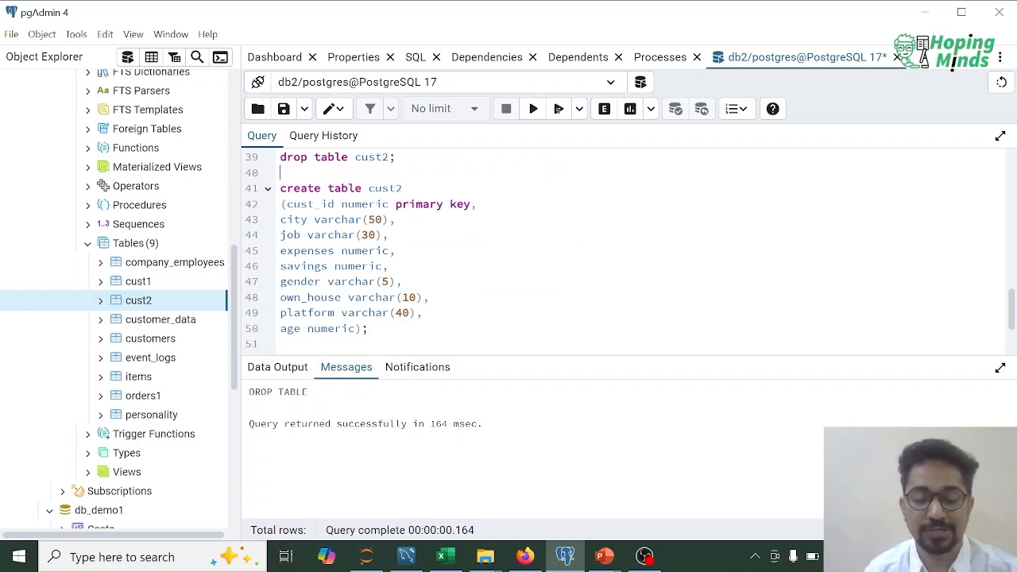
{"action": "double_click", "coordinate": [386, 189]}
{"action": "left_click", "coordinate": [403, 189]}
{"action": "key", "text": "BackSpace"}
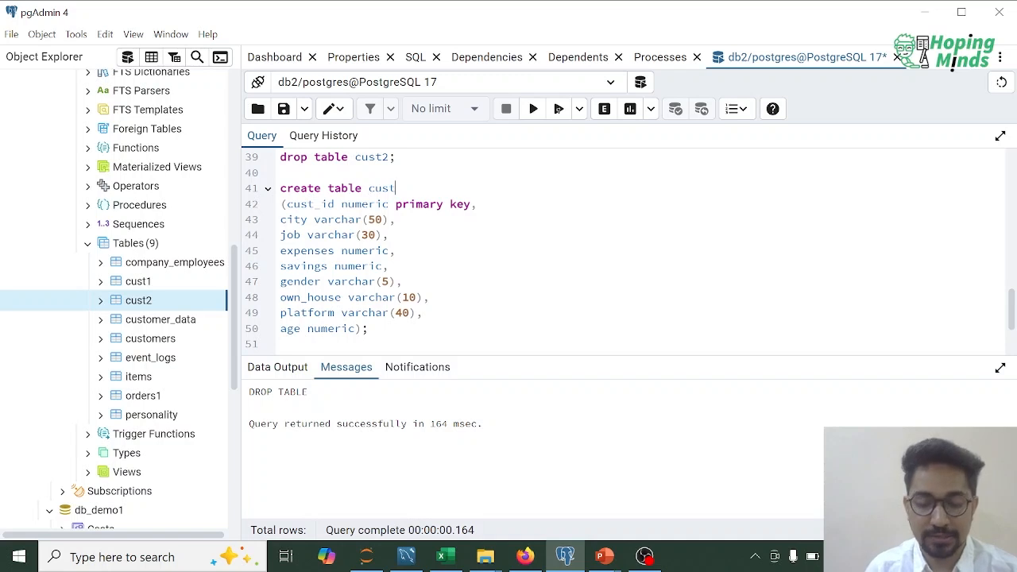
{"action": "type", "text": "_data"}
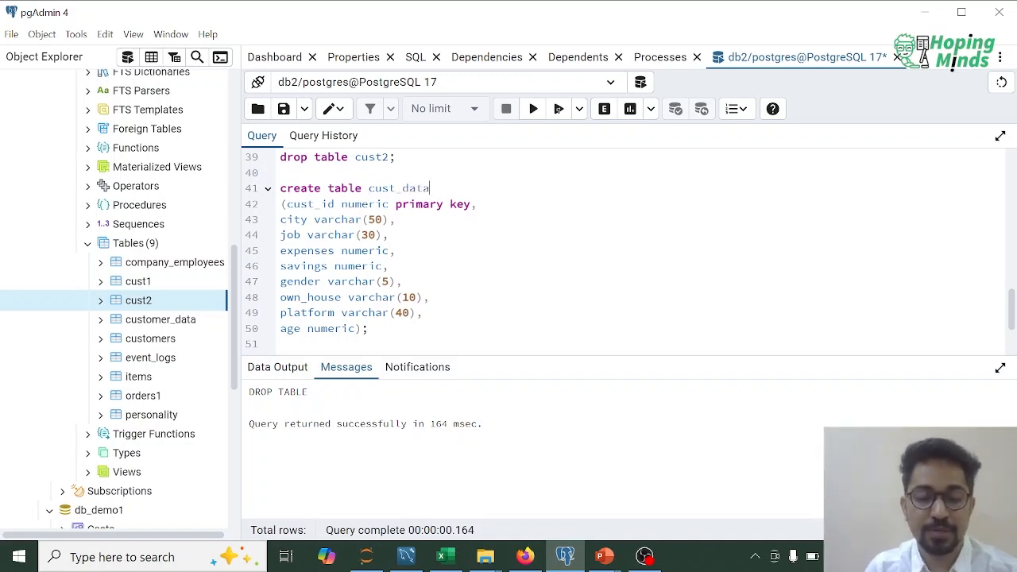
Review the cust_id column definition, highlighting the start of its name
{"action": "key", "text": "Down"}
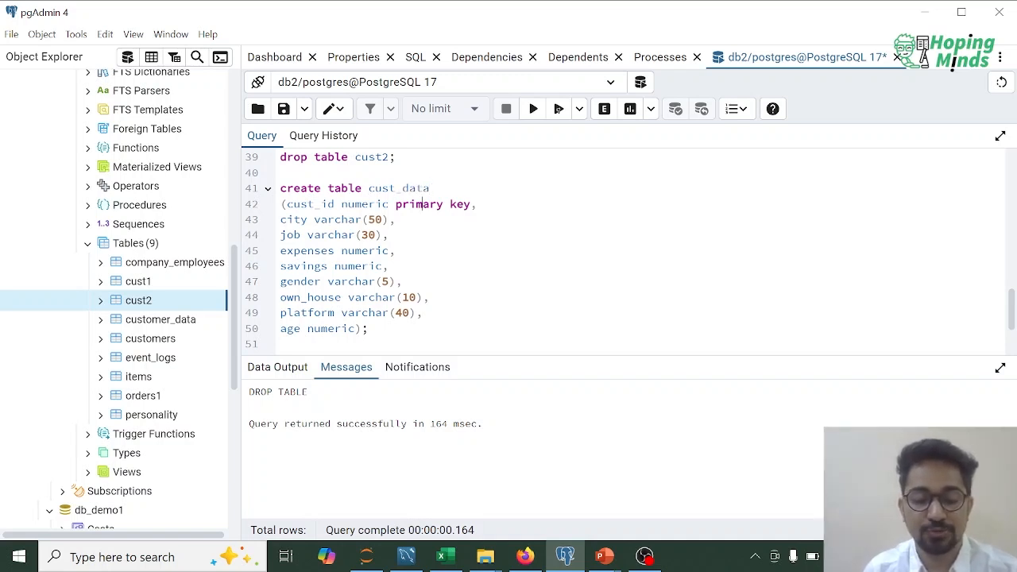
{"action": "key", "text": "Left"}
{"action": "key", "text": "Left"}
{"action": "key", "text": "Left"}
{"action": "key", "text": "Left"}
{"action": "key", "text": "Left"}
{"action": "key", "text": "Left"}
{"action": "key", "text": "Left"}
{"action": "key", "text": "Left"}
{"action": "key", "text": "Left"}
{"action": "key", "text": "shift+Right"}
{"action": "key", "text": "shift+Right"}
{"action": "key", "text": "shift+Right"}
{"action": "key", "text": "shift+Right"}
{"action": "key", "text": "shift+Right"}
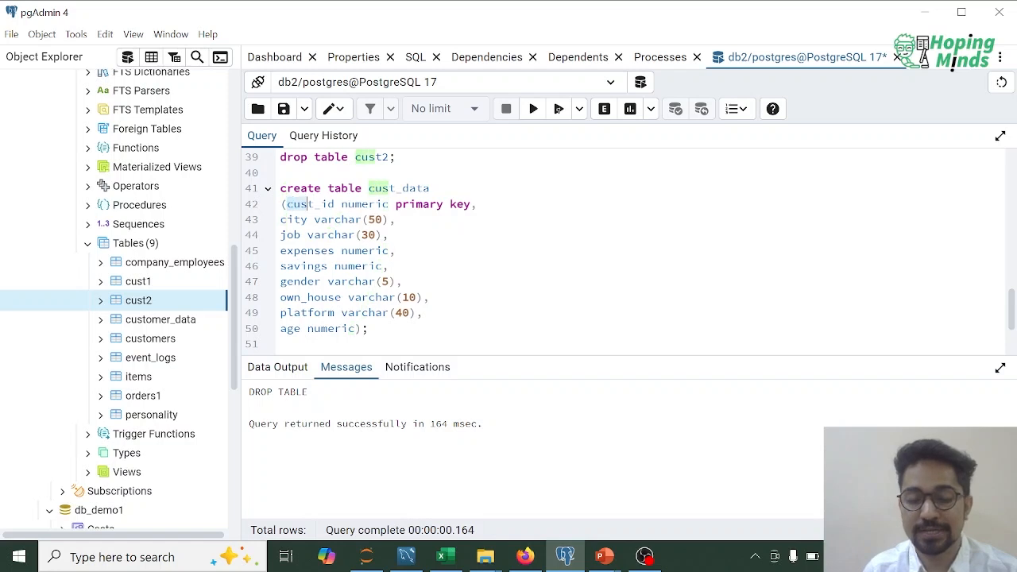
{"action": "key", "text": "Right"}
{"action": "key", "text": "Right"}
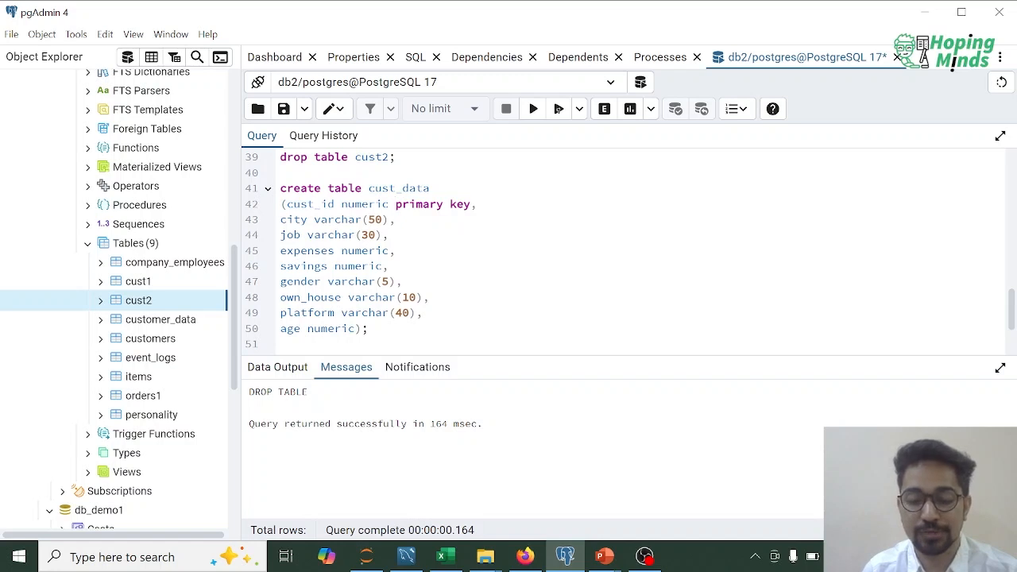
Review the city column definition by highlighting its data type varchar(50)
{"action": "key", "text": "Left"}
{"action": "key", "text": "Left"}
{"action": "key", "text": "Left"}
{"action": "key", "text": "Left"}
{"action": "key", "text": "Left"}
{"action": "key", "text": "Left"}
{"action": "key", "text": "Left"}
{"action": "key", "text": "Left"}
{"action": "key", "text": "Left"}
{"action": "key", "text": "Left"}
{"action": "key", "text": "Left"}
{"action": "key", "text": "Left"}
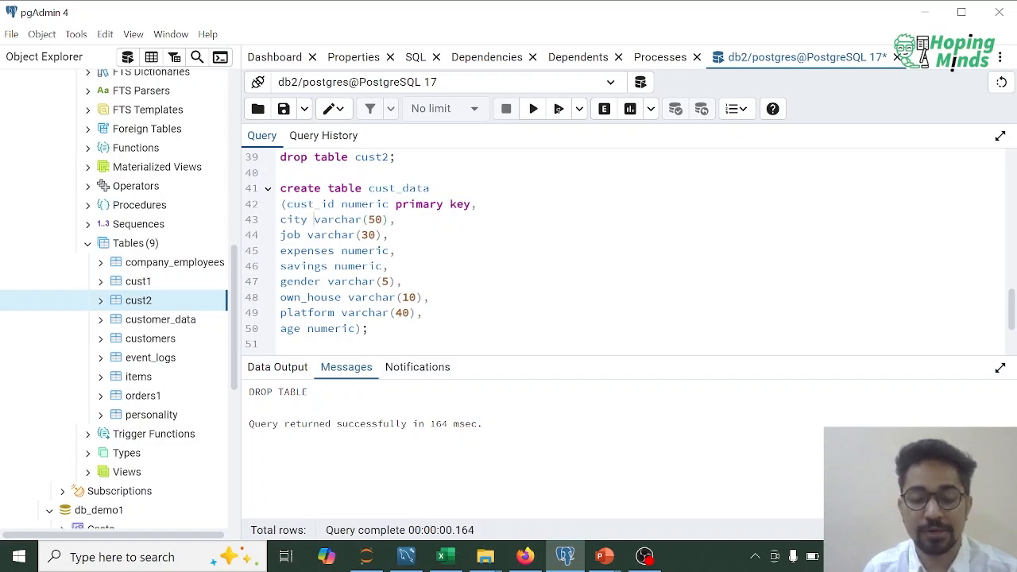
{"action": "key", "text": "shift+Right"}
{"action": "key", "text": "shift+Right"}
{"action": "key", "text": "shift+Right"}
{"action": "key", "text": "shift+Right"}
{"action": "key", "text": "shift+Right"}
{"action": "key", "text": "shift+Right"}
{"action": "key", "text": "shift+Right"}
{"action": "key", "text": "shift+Right"}
{"action": "key", "text": "shift+Right"}
{"action": "key", "text": "shift+Right"}
{"action": "key", "text": "shift+Right"}
{"action": "key", "text": "Right"}
{"action": "key", "text": "Left"}
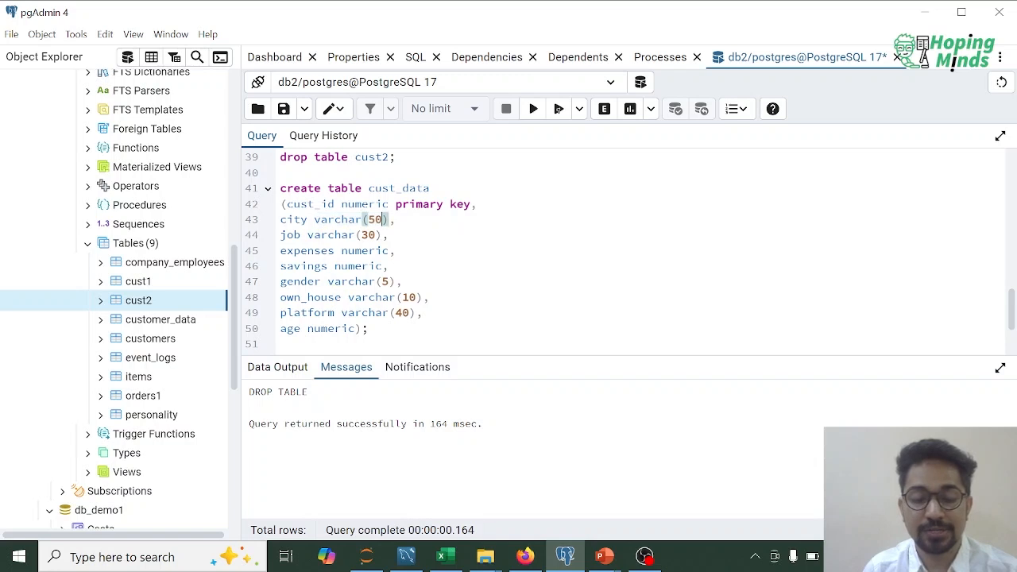
{"action": "key", "text": "shift+Left"}
{"action": "key", "text": "shift+Left"}
{"action": "key", "text": "shift+Left"}
{"action": "key", "text": "shift+Left"}
{"action": "key", "text": "shift+Left"}
{"action": "key", "text": "shift+Left"}
{"action": "key", "text": "shift+Left"}
{"action": "key", "text": "shift+Left"}
{"action": "key", "text": "shift+Left"}
{"action": "key", "text": "shift+Left"}
{"action": "key", "text": "shift+Left"}
{"action": "key", "text": "shift+Right"}
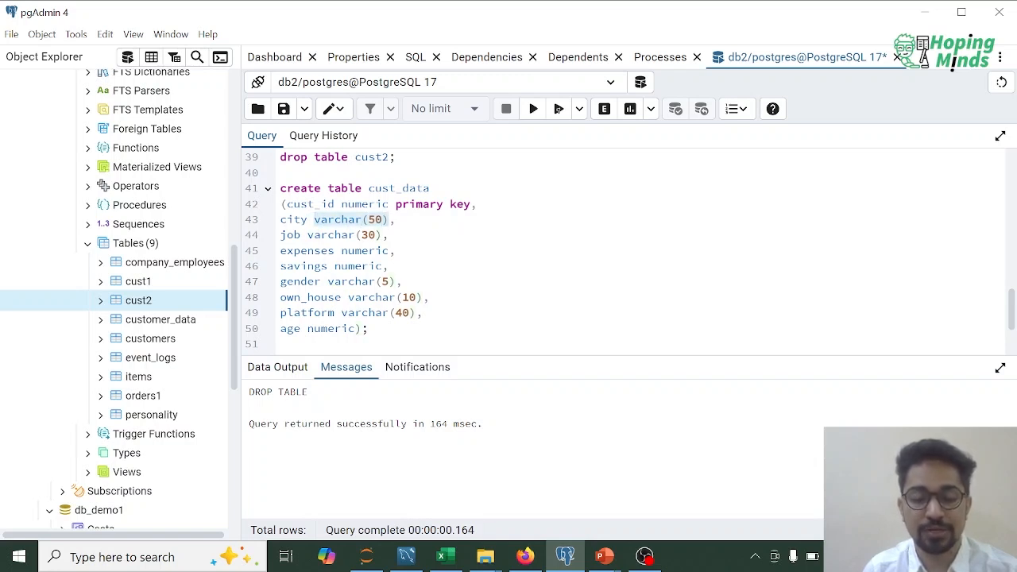
Review the job column definition by highlighting its data type varchar(30)
{"action": "key", "text": "Right"}
{"action": "key", "text": "Down"}
{"action": "key", "text": "Left"}
{"action": "key", "text": "Left"}
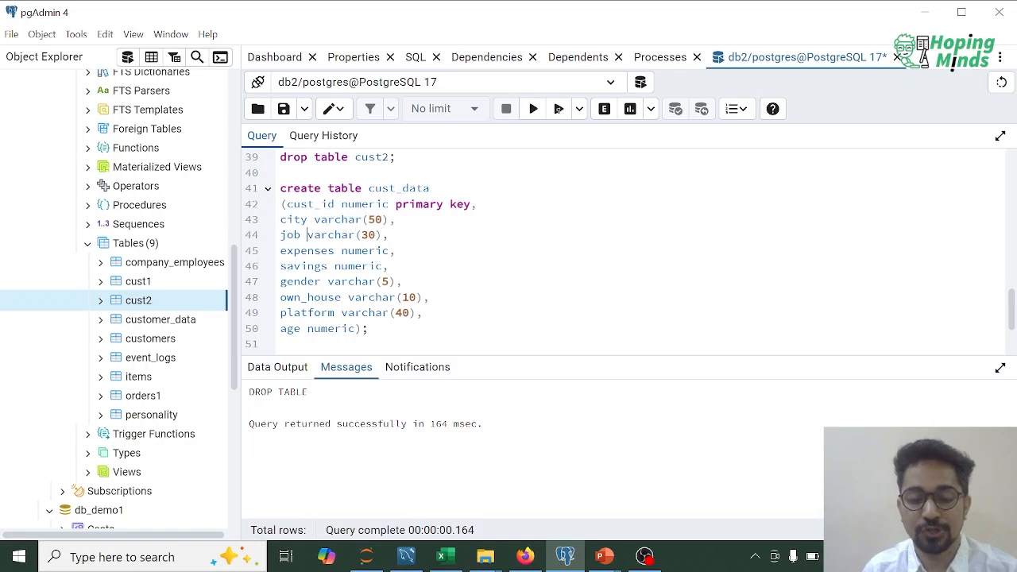
{"action": "key", "text": "shift+Right"}
{"action": "key", "text": "shift+Right"}
{"action": "key", "text": "shift+Right"}
{"action": "key", "text": "shift+Right"}
{"action": "key", "text": "shift+Right"}
{"action": "key", "text": "shift+Right"}
{"action": "key", "text": "shift+Right"}
{"action": "key", "text": "shift+Right"}
{"action": "key", "text": "shift+Right"}
{"action": "key", "text": "shift+Right"}
{"action": "key", "text": "shift+Right"}
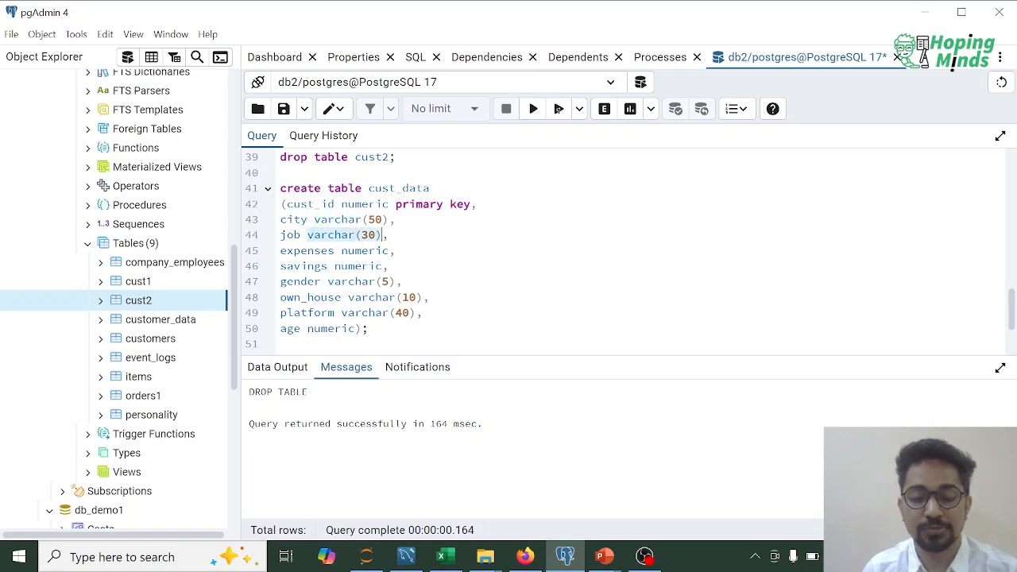
{"action": "key", "text": "Right"}
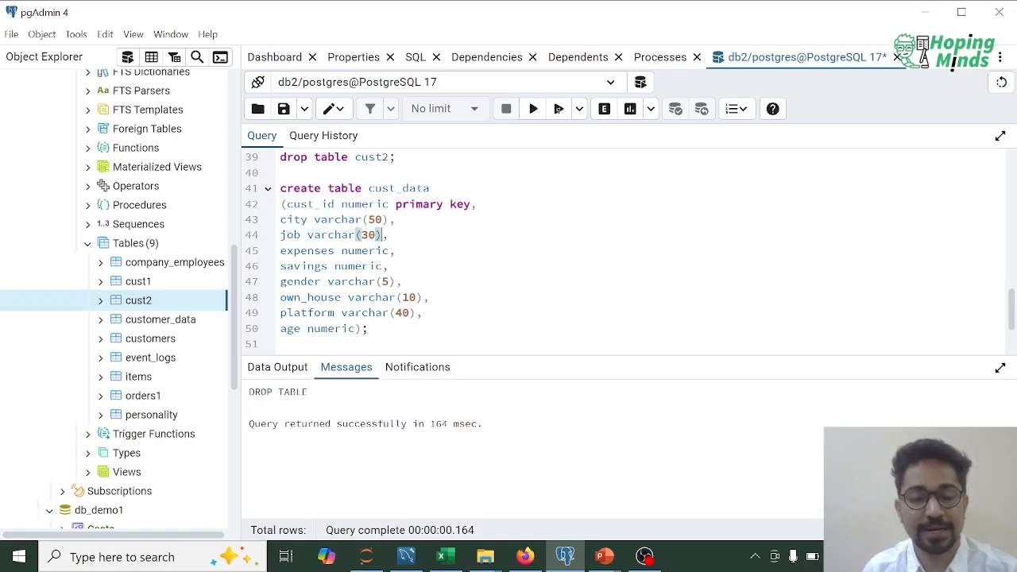
Review the expenses and savings column definitions, highlighting the numeric type of savings
{"action": "key", "text": "Down"}
{"action": "key", "text": "Left"}
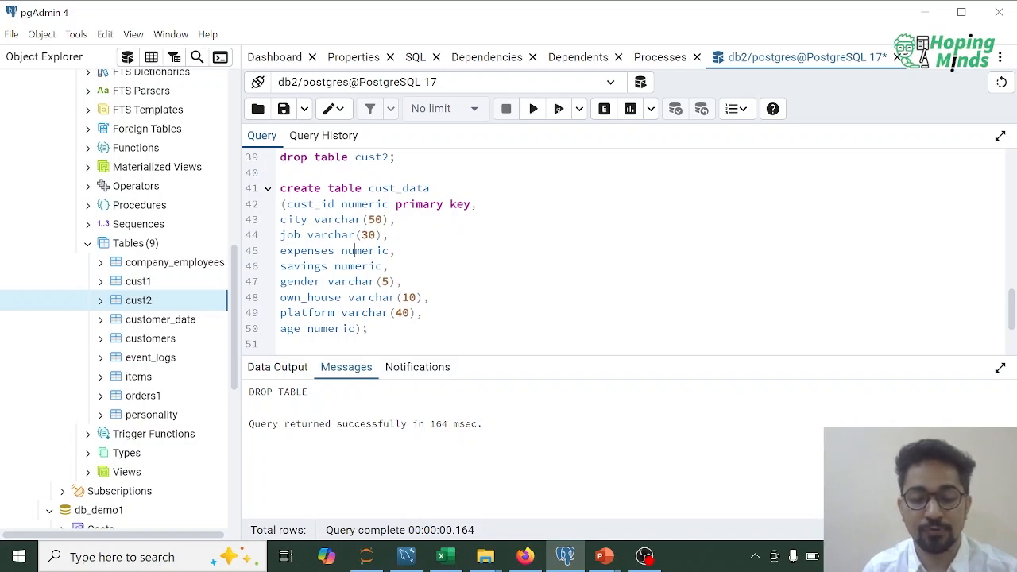
{"action": "key", "text": "Down"}
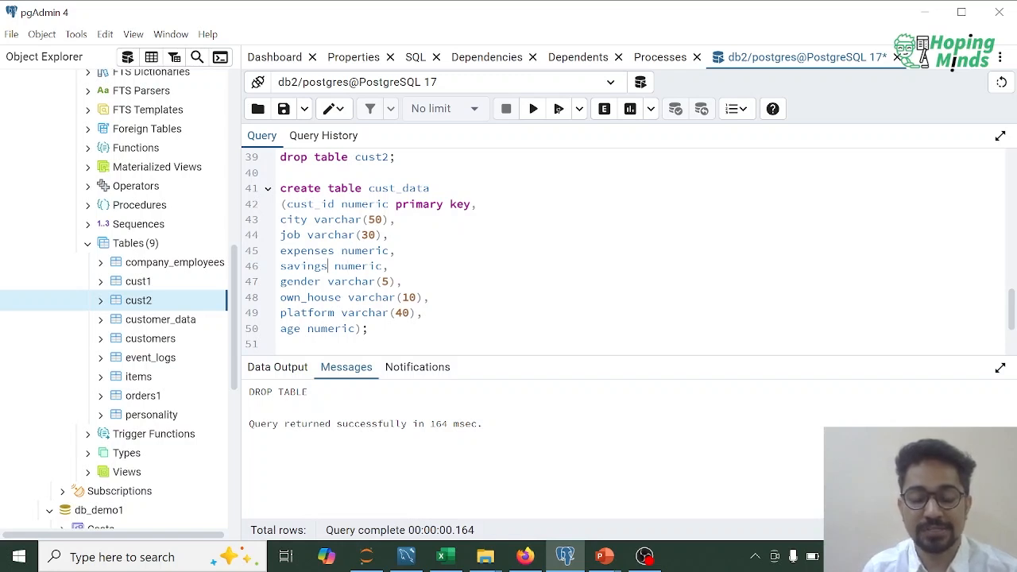
{"action": "key", "text": "shift+Right"}
{"action": "key", "text": "shift+Right"}
{"action": "key", "text": "shift+Right"}
{"action": "key", "text": "shift+Right"}
{"action": "key", "text": "shift+Right"}
{"action": "key", "text": "shift+Right"}
{"action": "key", "text": "shift+Right"}
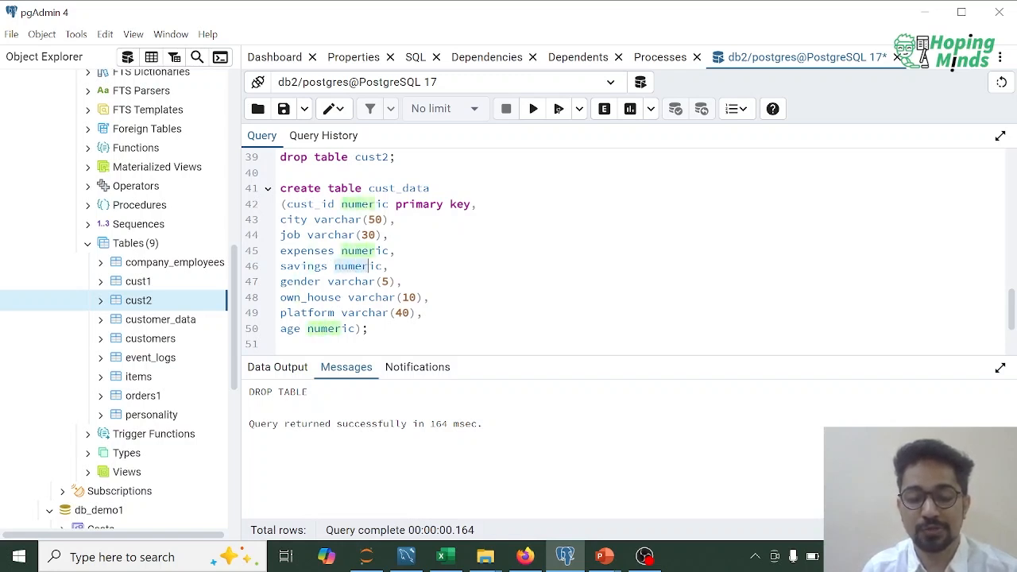
{"action": "left_click", "coordinate": [374, 267]}
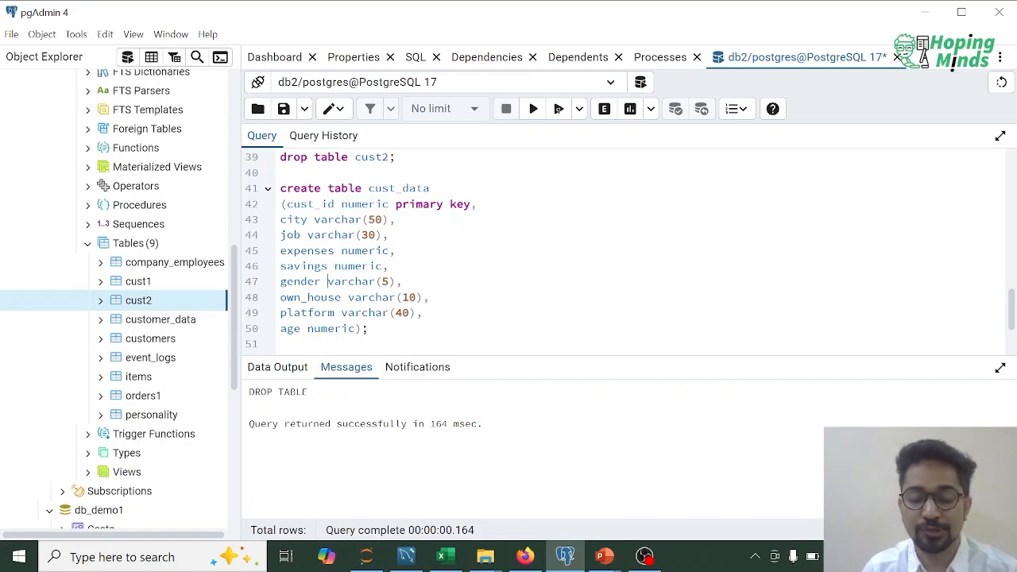
Review the gender column definition by highlighting its data type varchar(5)
{"action": "key", "text": "shift+Right"}
{"action": "key", "text": "shift+Right"}
{"action": "key", "text": "shift+Right"}
{"action": "key", "text": "shift+Right"}
{"action": "key", "text": "shift+Right"}
{"action": "key", "text": "shift+Right"}
{"action": "key", "text": "shift+Right"}
{"action": "key", "text": "shift+Right"}
{"action": "key", "text": "shift+Right"}
{"action": "key", "text": "shift+Right"}
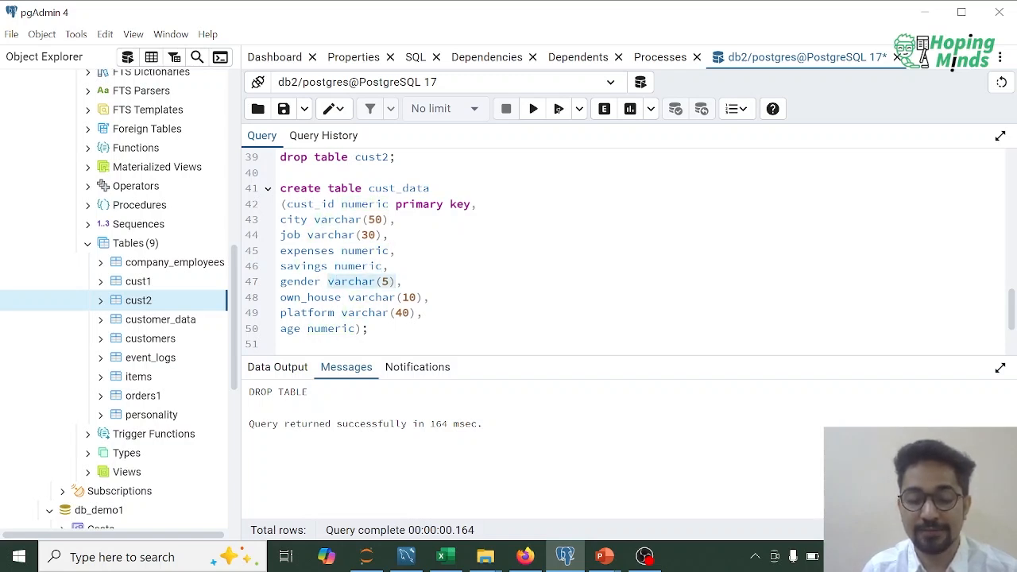
Add the comment "-- Yes or No" after the gender column definition
{"action": "left_click", "coordinate": [395, 281]}
{"action": "key", "text": "Right"}
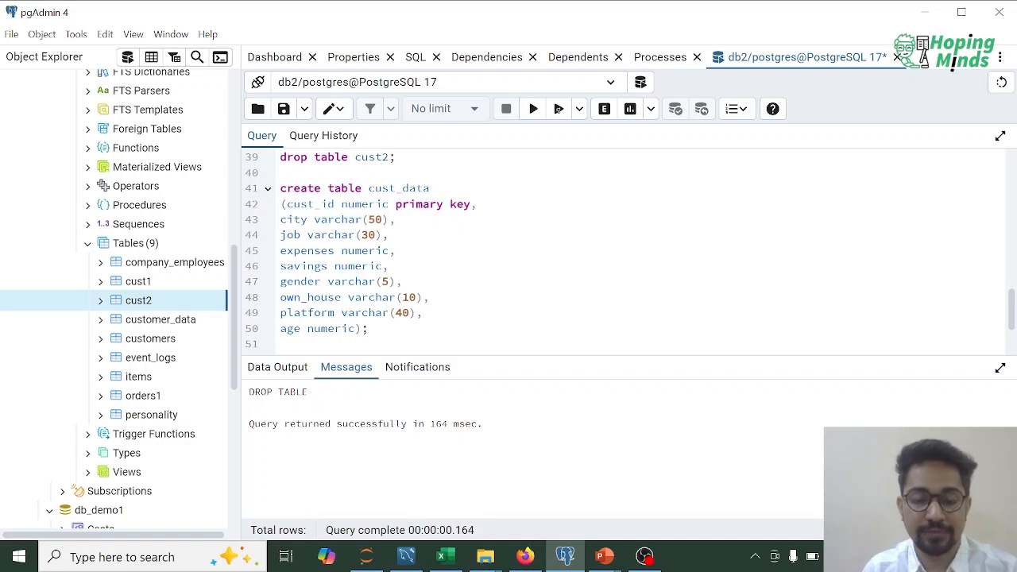
{"action": "type", "text": "-- Yes "}
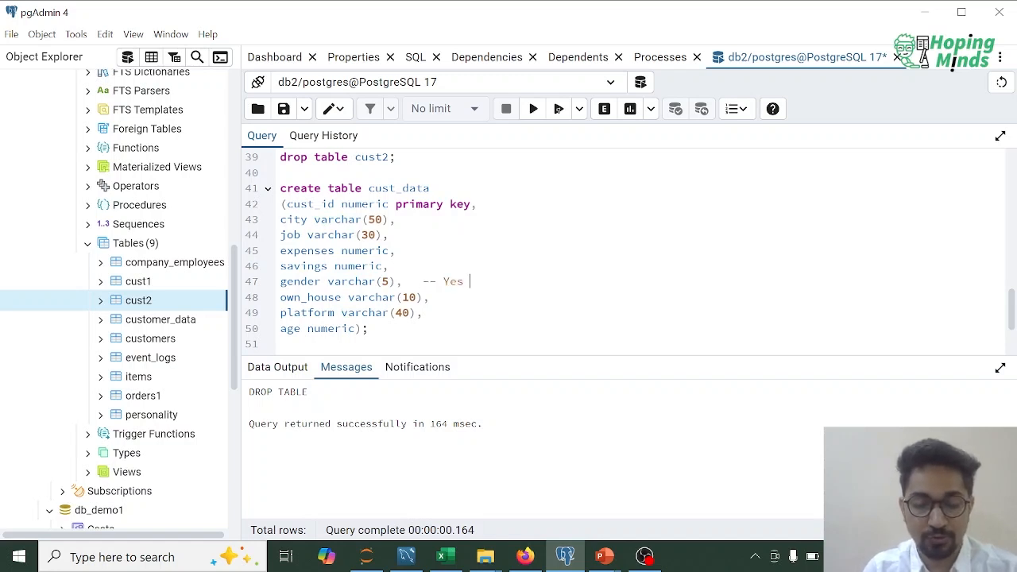
{"action": "type", "text": "or No"}
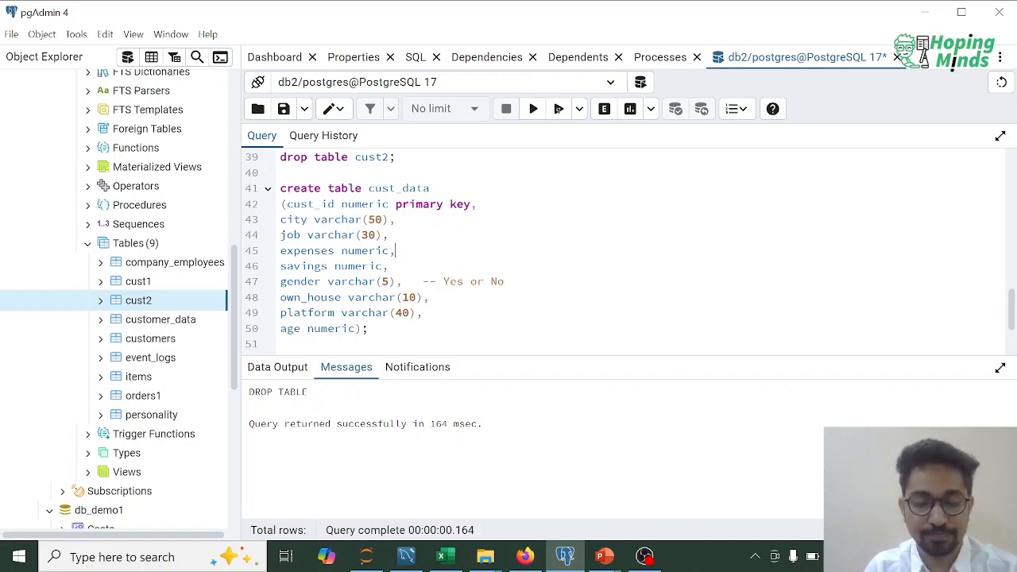
Add the comment "-- Delhi, Mumbai, Kolata, Noida" after the city column definition
{"action": "type", "text": "   -- "}
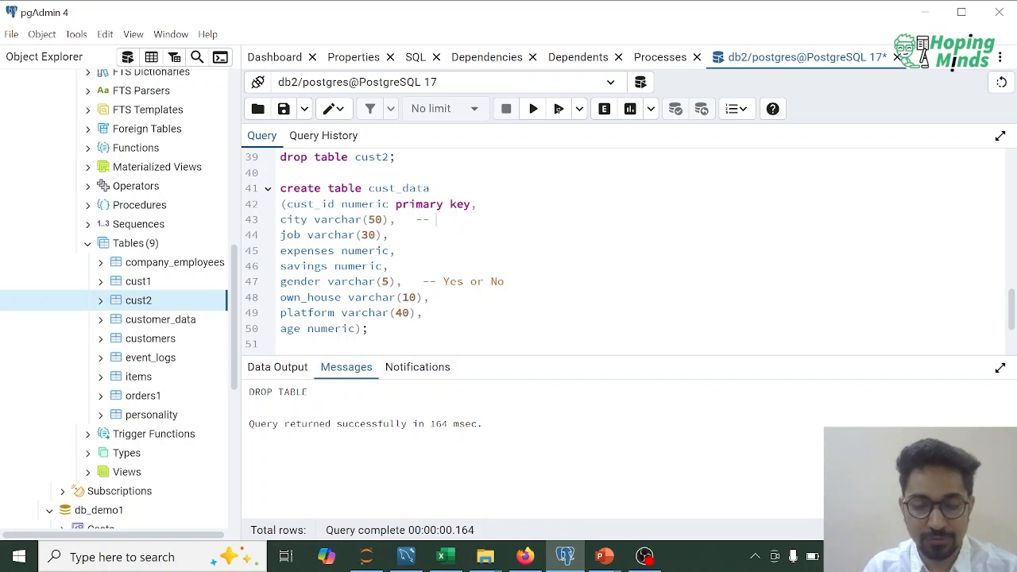
{"action": "type", "text": "Delhi, Mum"}
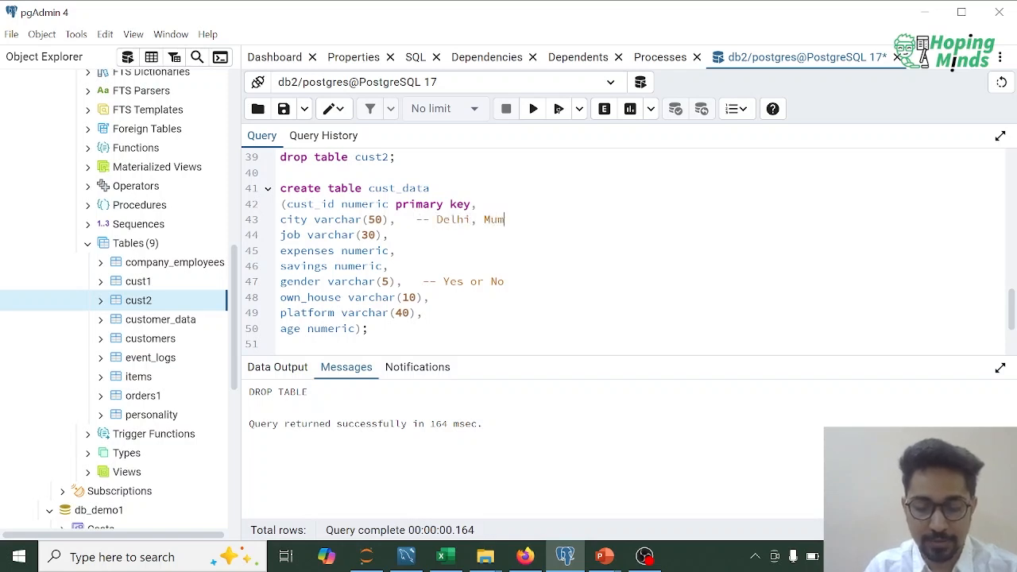
{"action": "type", "text": "bai, Kolata"}
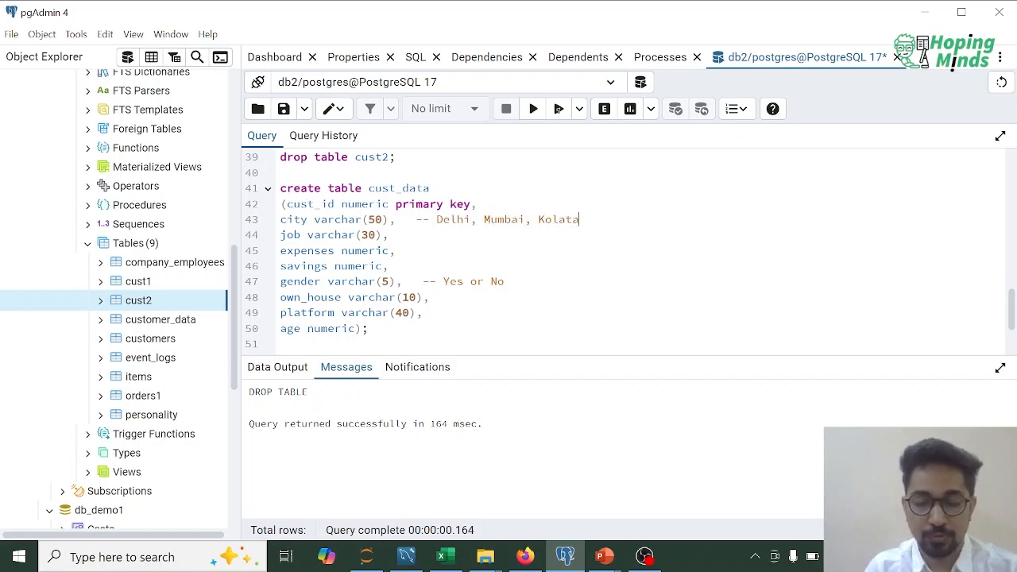
{"action": "type", "text": ", Noida"}
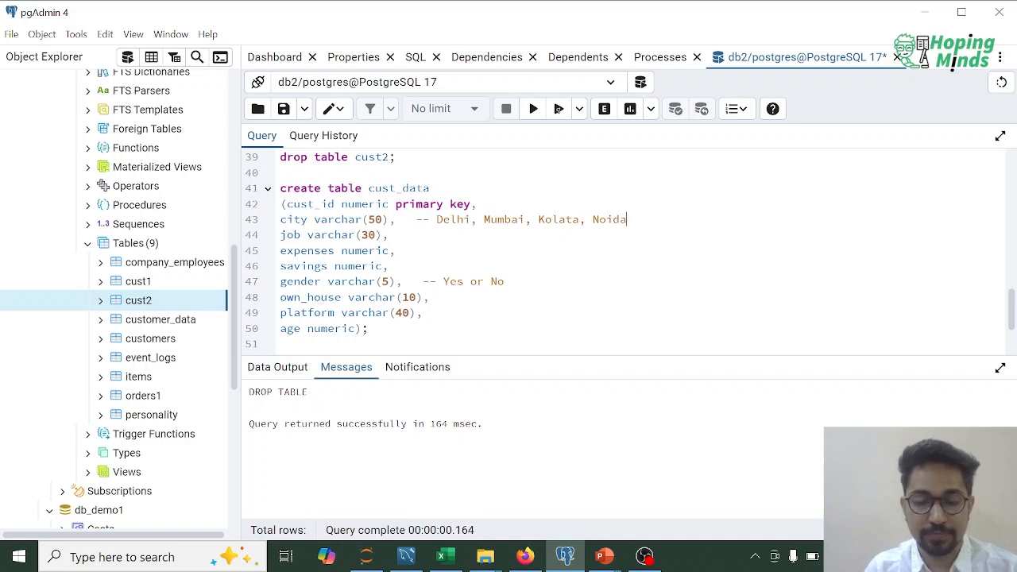
Add the comment "-- Govt, Private, Business" after the job column definition
{"action": "type", "text": "-- "}
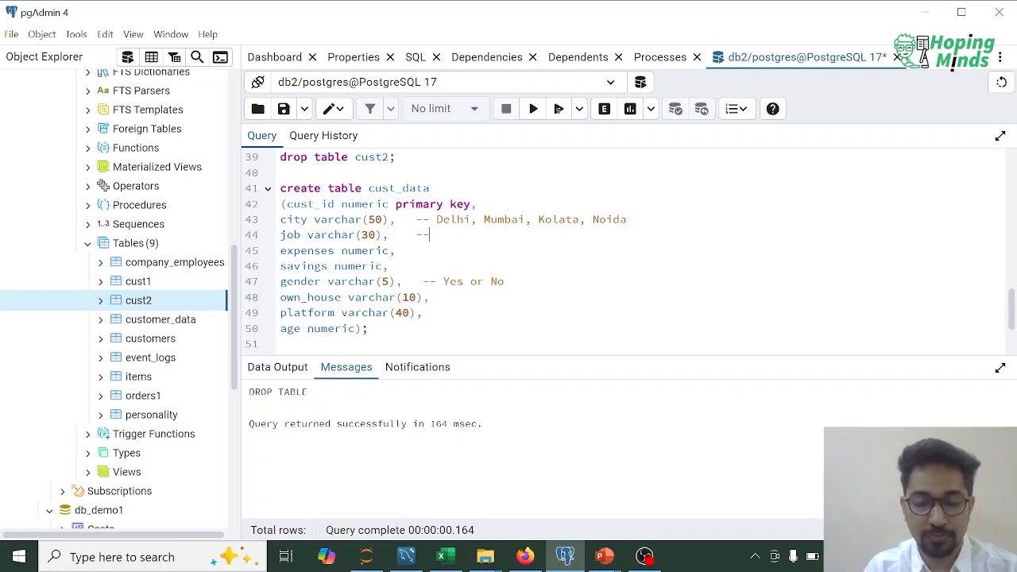
{"action": "type", "text": "Govt, "}
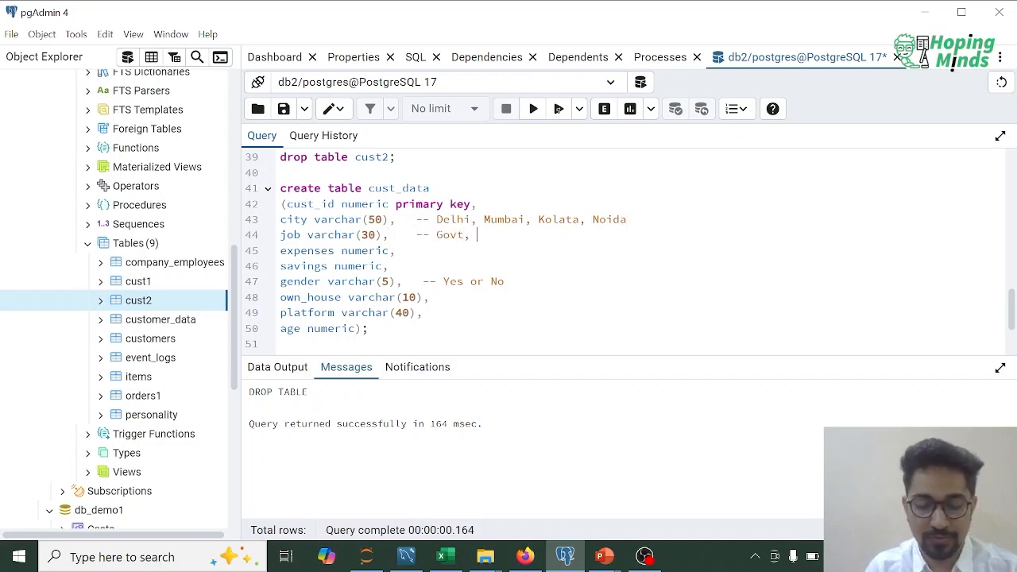
{"action": "type", "text": "Private, Bus"}
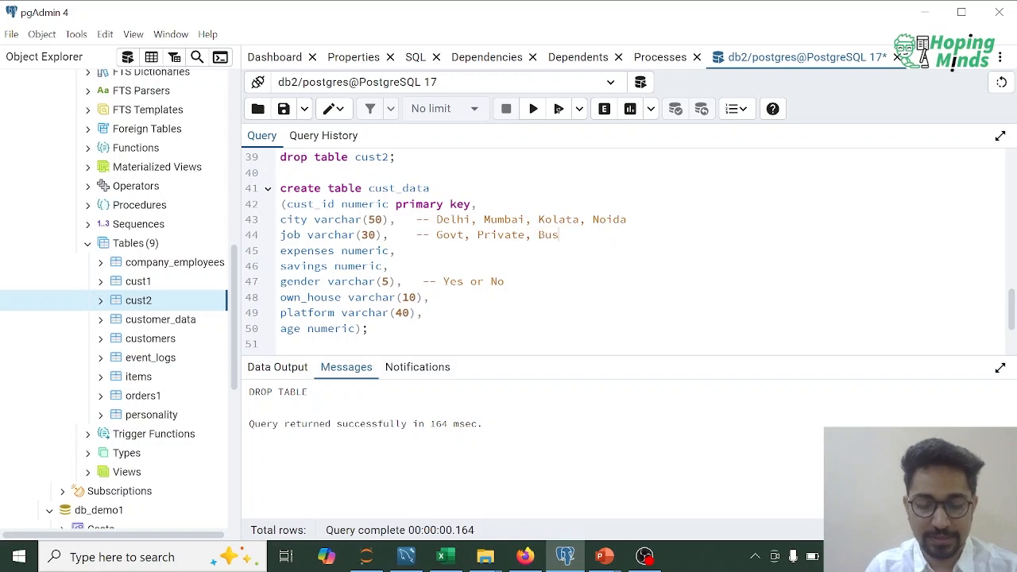
{"action": "type", "text": "iness"}
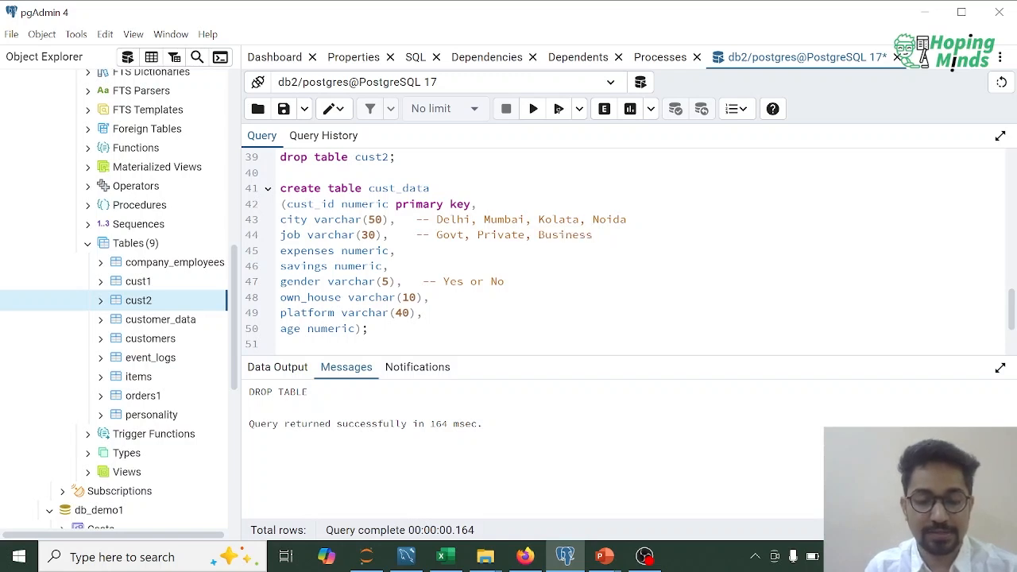
Add the comment "-- Yes or No" after the own_house column definition
{"action": "key", "text": "Down"}
{"action": "key", "text": "Down"}
{"action": "key", "text": "Down"}
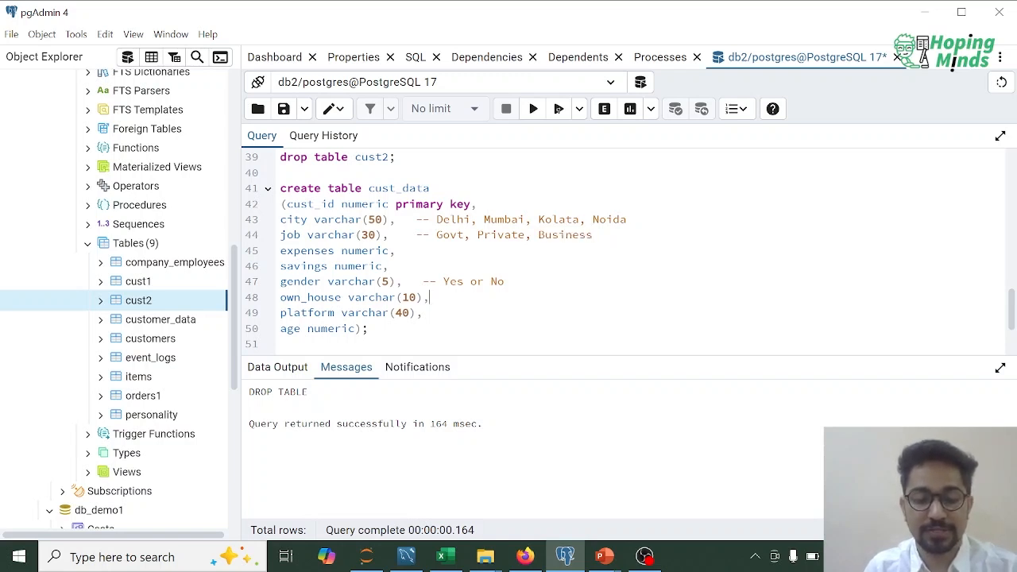
{"action": "type", "text": "-- "}
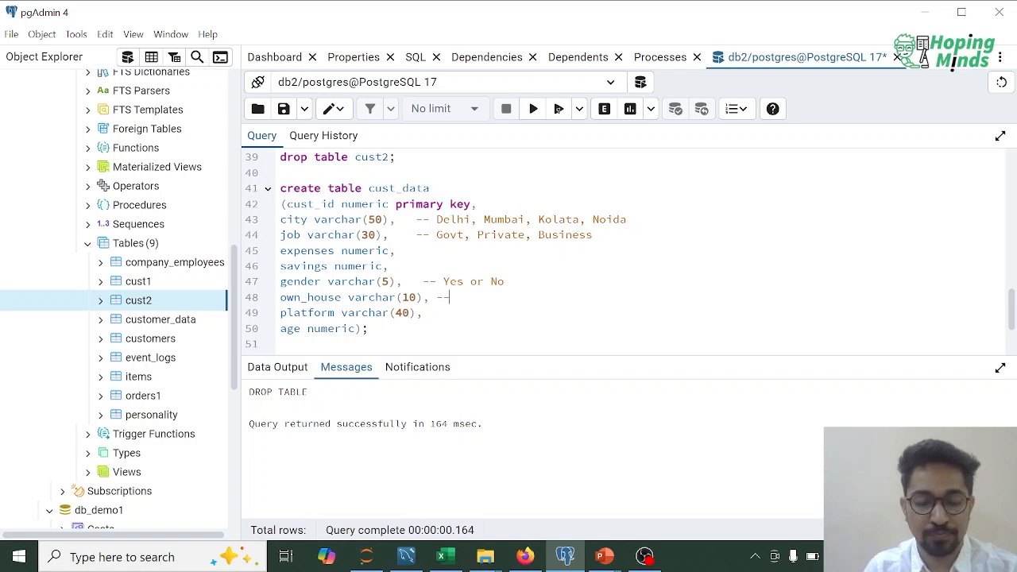
{"action": "type", "text": "Yes or No"}
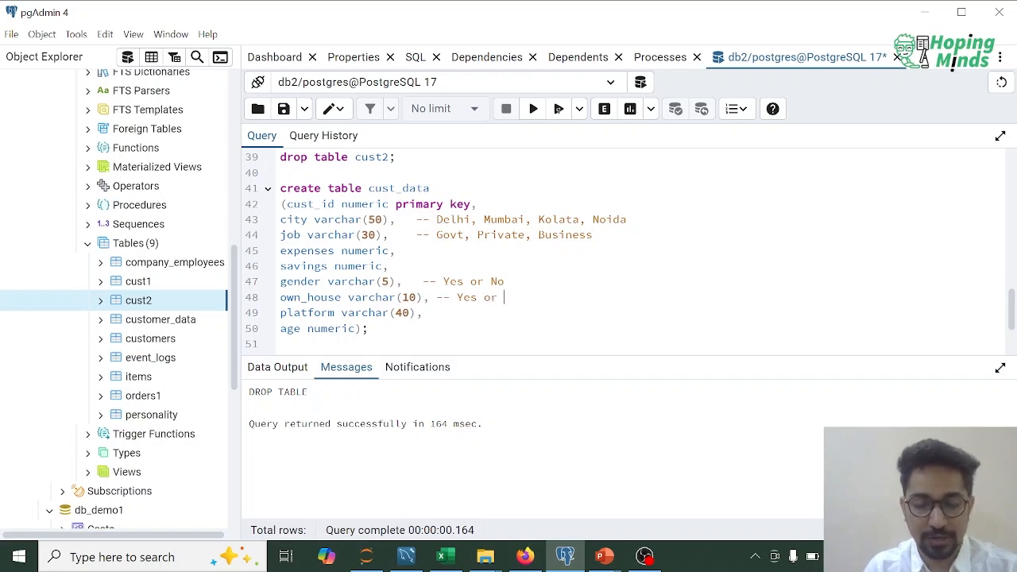
Replace the text of the gender column's comment with "M or F"
{"action": "key", "text": "shift+Left"}
{"action": "key", "text": "shift+Left"}
{"action": "key", "text": "shift+Left"}
{"action": "key", "text": "shift+Left"}
{"action": "key", "text": "shift+Left"}
{"action": "key", "text": "shift+Left"}
{"action": "key", "text": "shift+Left"}
{"action": "key", "text": "shift+Left"}
{"action": "key", "text": "shift+Left"}
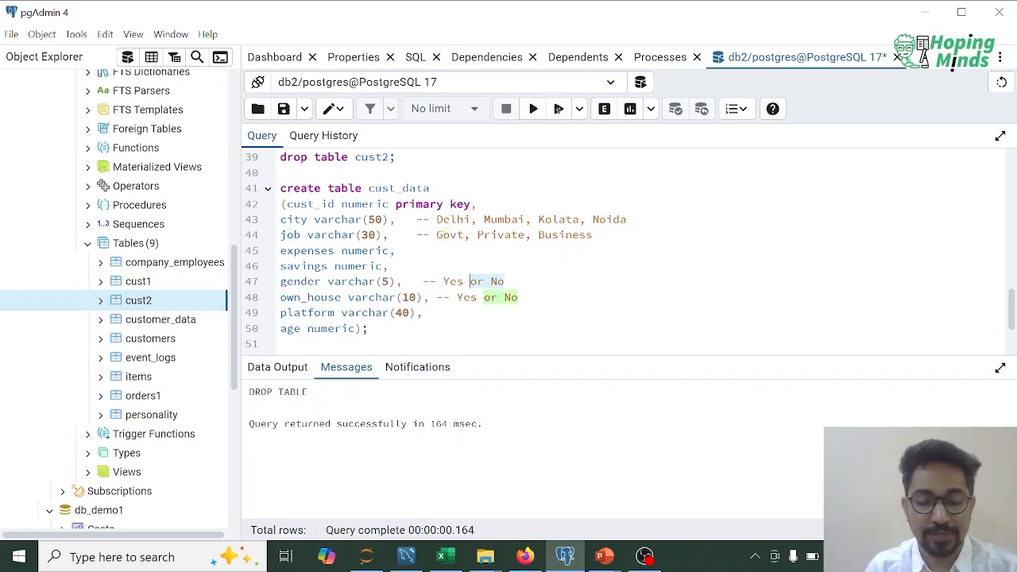
{"action": "key", "text": "BackSpace"}
{"action": "type", "text": "M or F"}
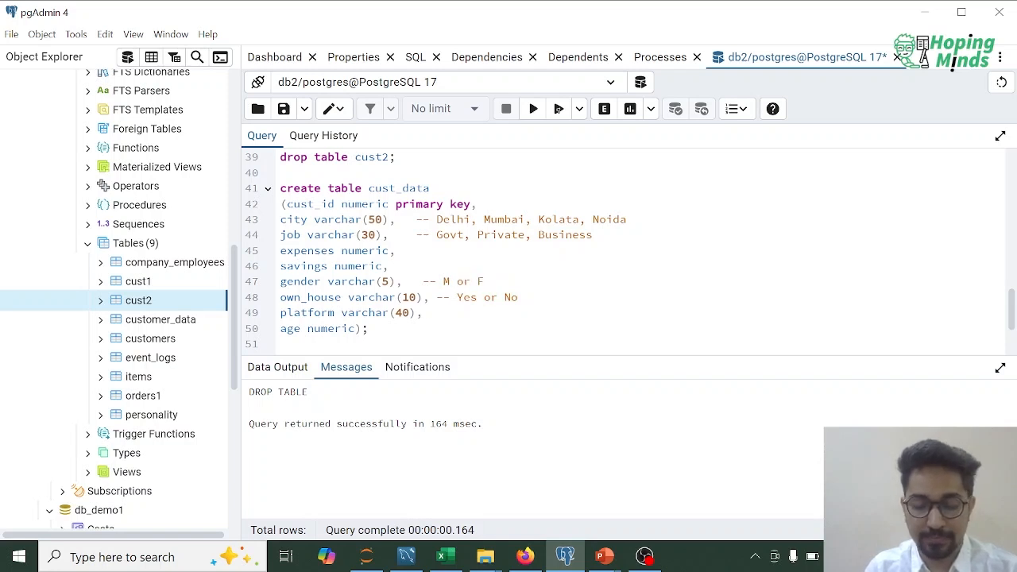
Add the comment "-- Amazon, Flipkart, Myntra" after the platform column definition
{"action": "type", "text": " -- "}
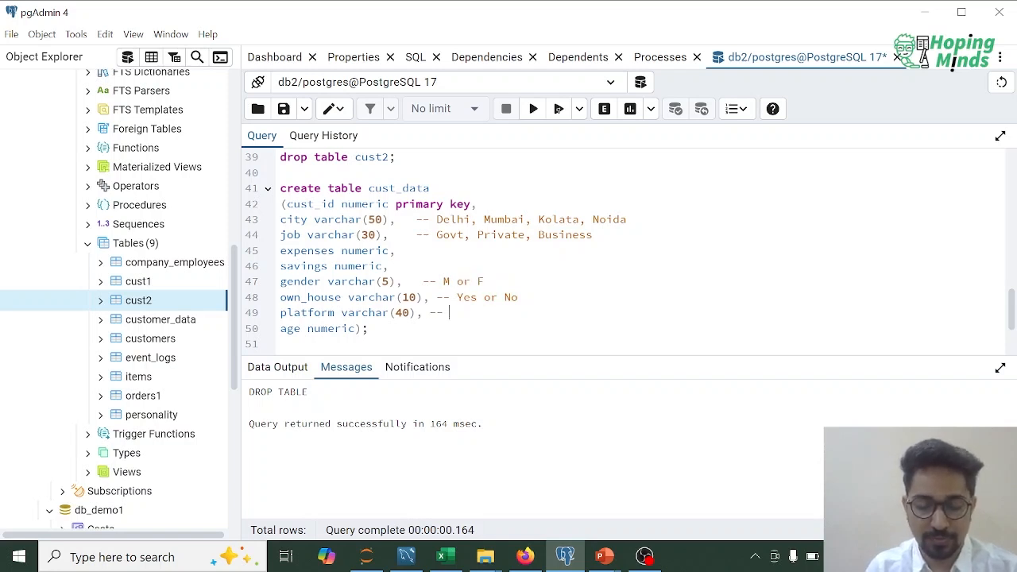
{"action": "type", "text": "Amazon, Fli"}
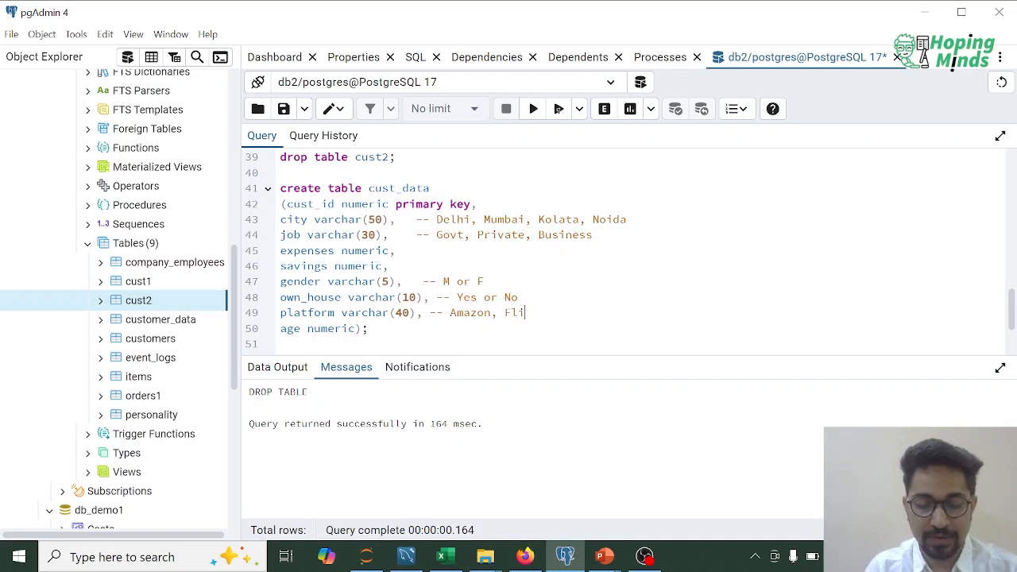
{"action": "type", "text": "pkart,"}
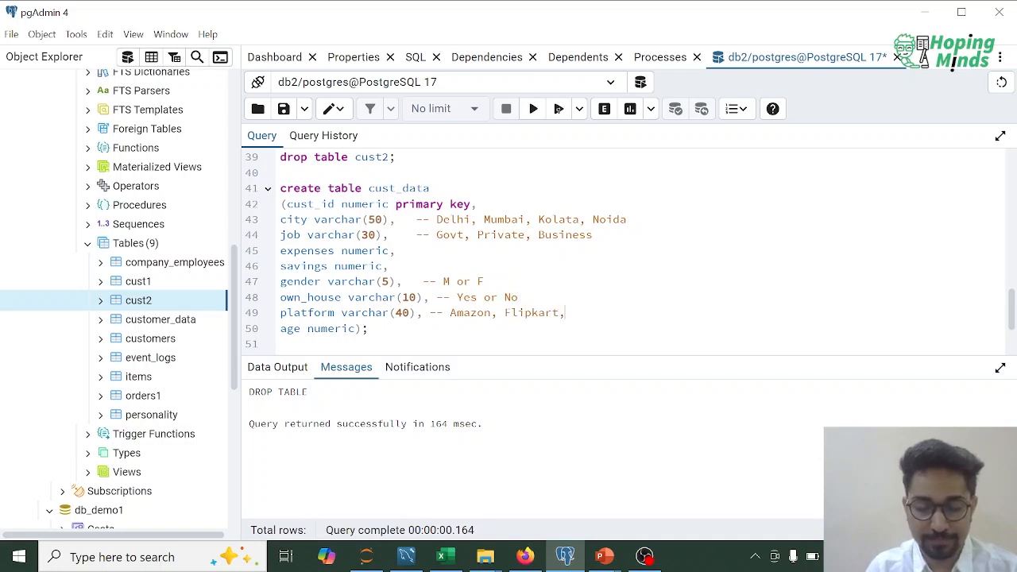
{"action": "type", "text": " Myntra"}
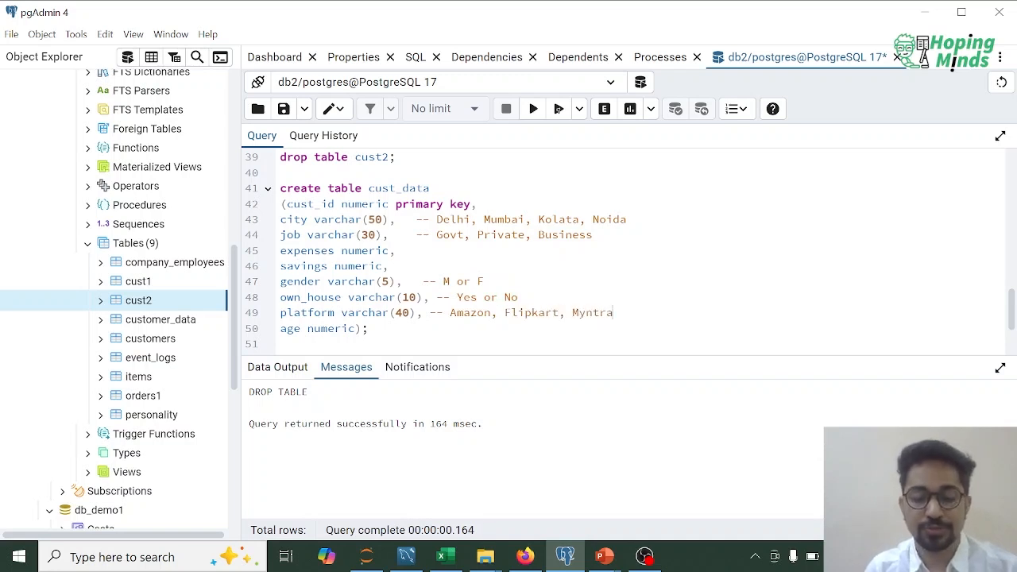
{"action": "left_click_drag", "start_coordinate": [417, 219], "coordinate": [613, 313]}
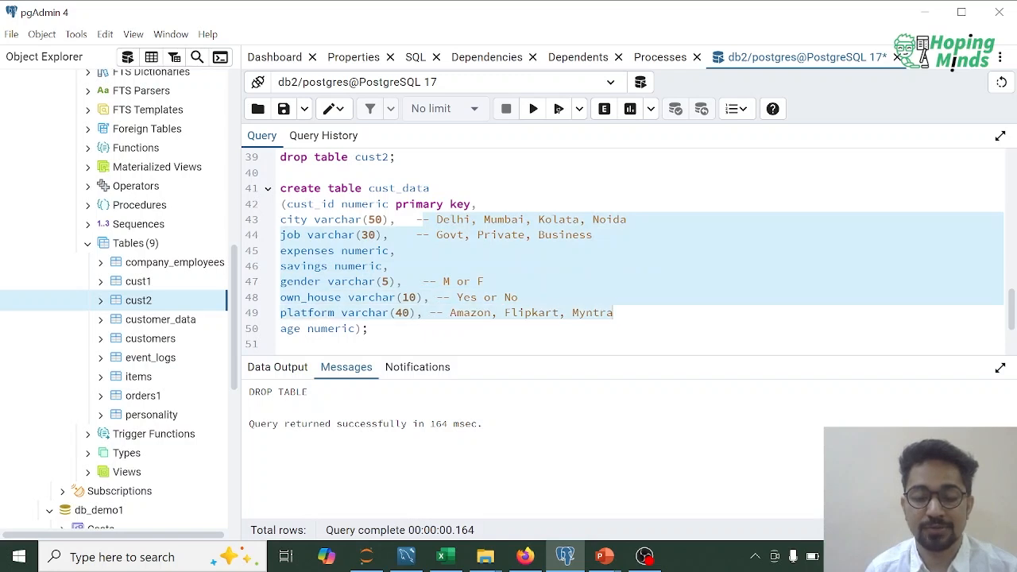
{"action": "left_click", "coordinate": [614, 313]}
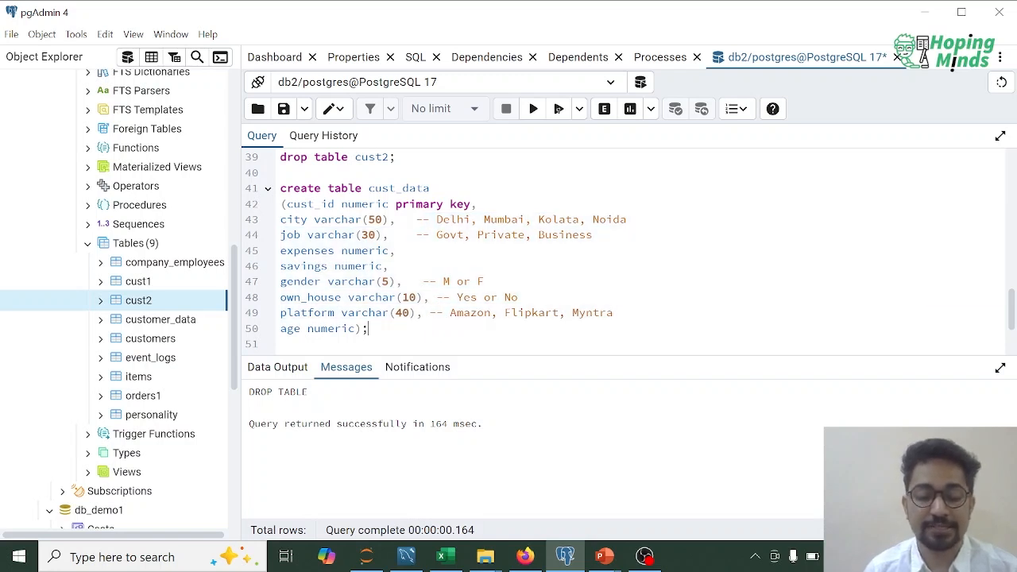
Run only the create table cust_data statement, from its first line through the age column definition
{"action": "left_click_drag", "start_coordinate": [367, 328], "coordinate": [279, 189]}
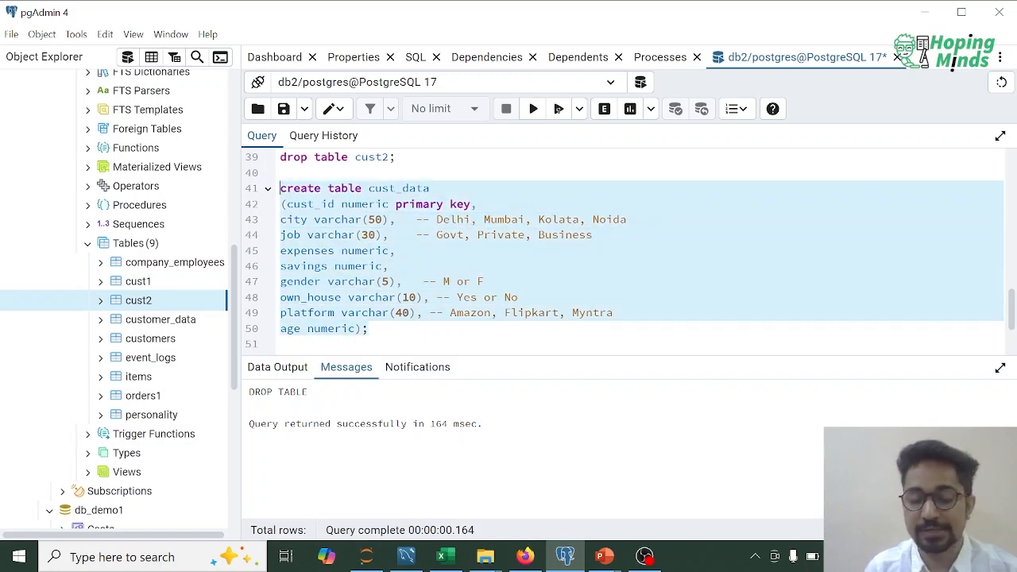
{"action": "left_click", "coordinate": [534, 113]}
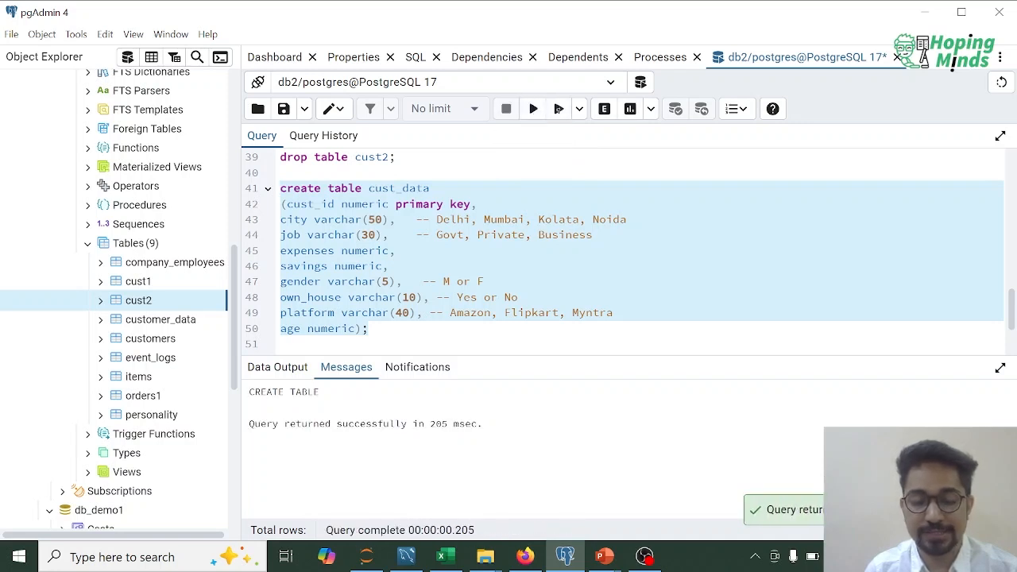
{"action": "left_click", "coordinate": [369, 329]}
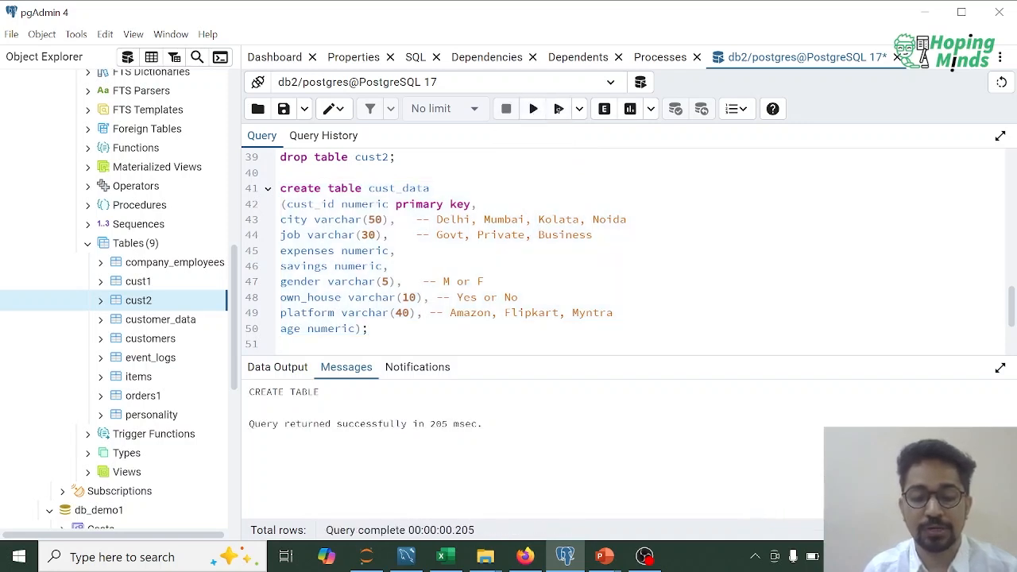
{"action": "left_click_drag", "start_coordinate": [280, 188], "coordinate": [369, 329]}
{"action": "left_click", "coordinate": [368, 329]}
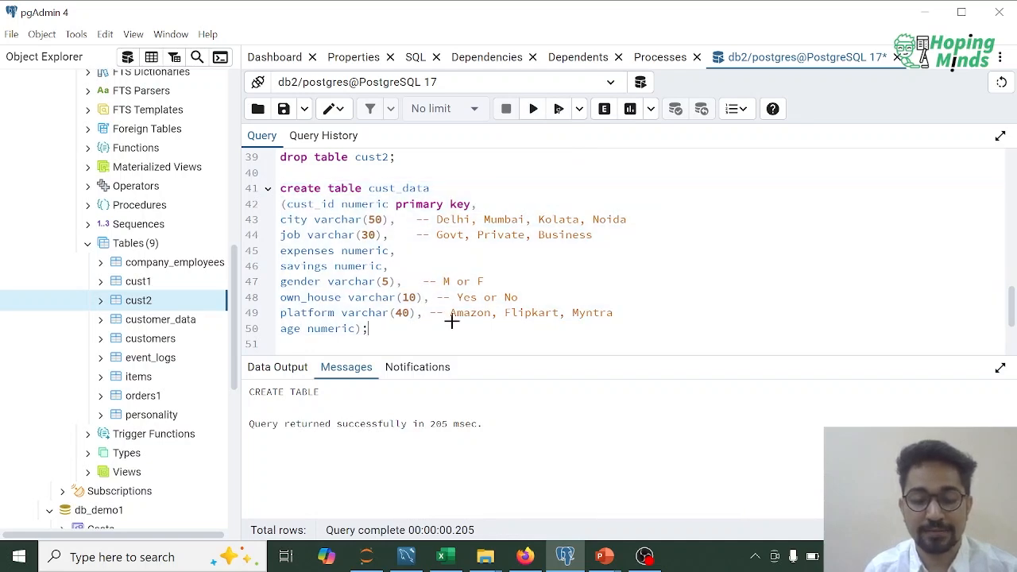
{"action": "key", "text": "alt+Tab"}
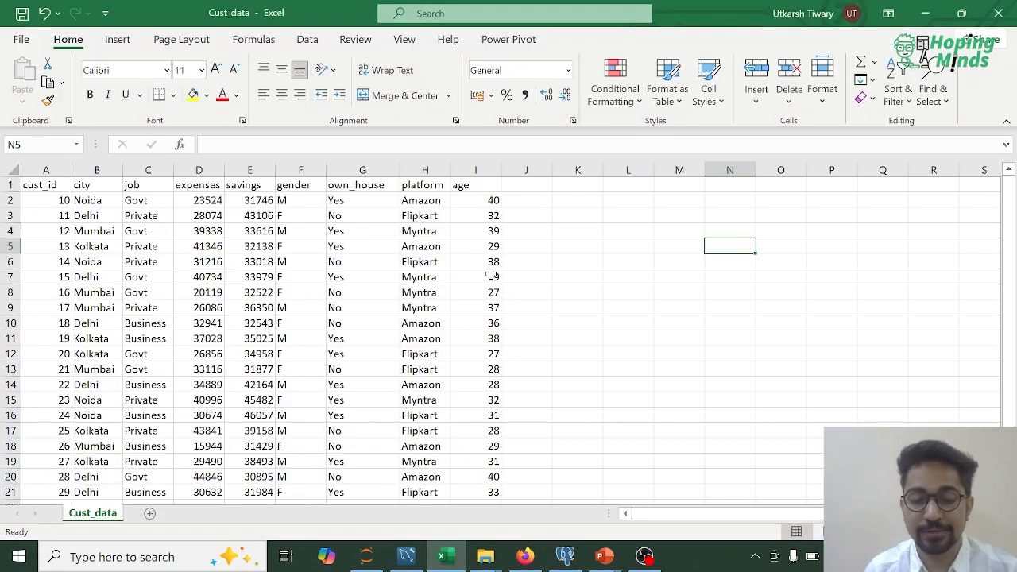
{"action": "key", "text": "alt+Tab"}
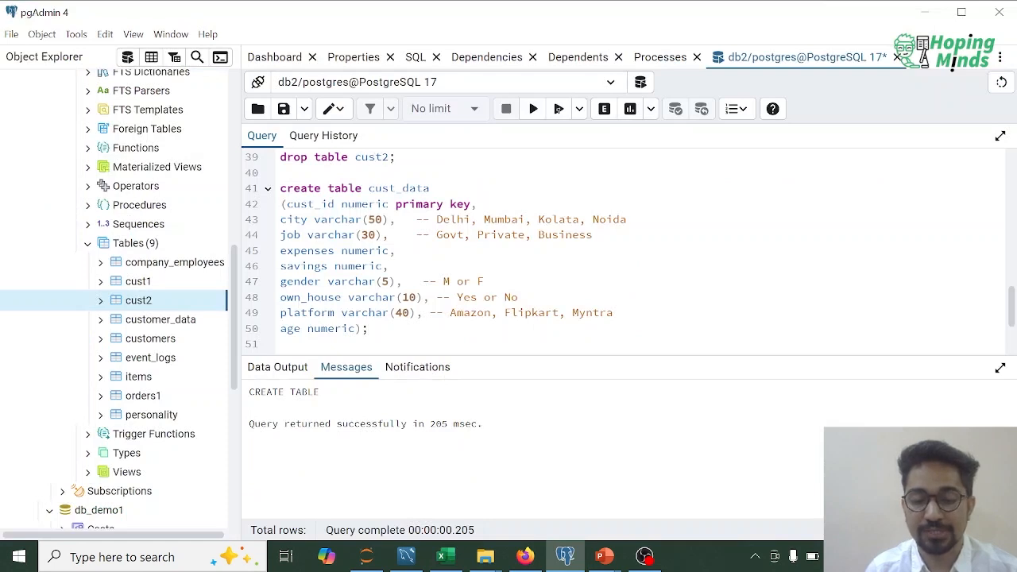
{"action": "left_click_drag", "start_coordinate": [362, 188], "coordinate": [430, 188]}
{"action": "left_click", "coordinate": [430, 188]}
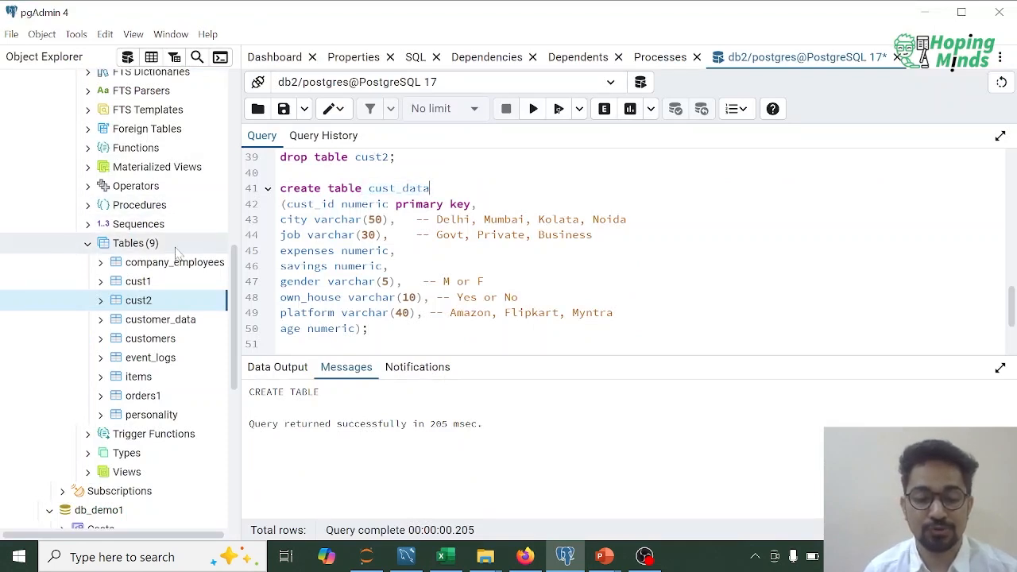
Refresh the Tables list in the public schema of the db2 database
{"action": "left_click", "coordinate": [134, 244]}
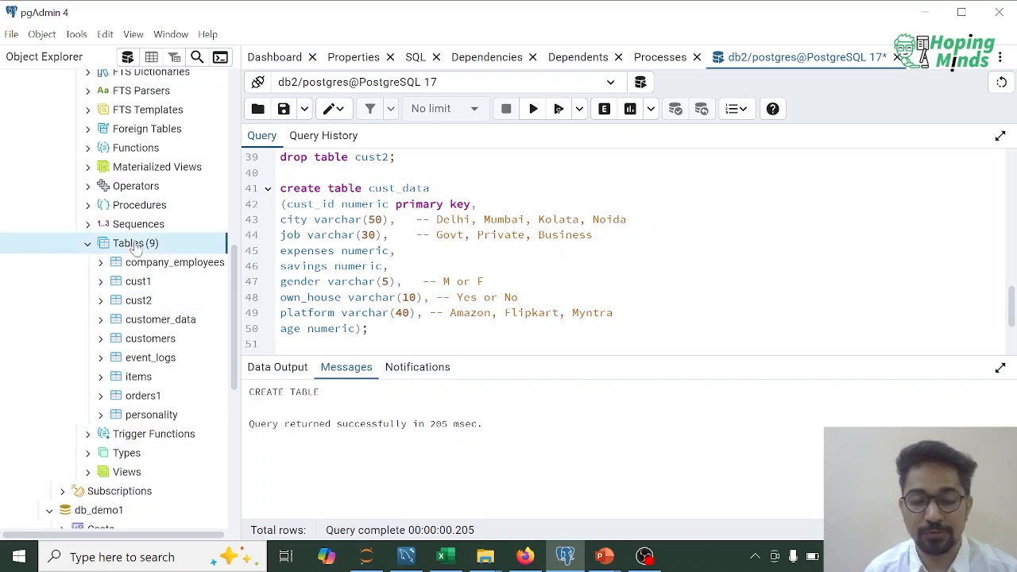
{"action": "scroll", "coordinate": [137, 246], "scroll_direction": "up", "scroll_amount": 5}
{"action": "scroll", "coordinate": [136, 246], "scroll_direction": "up", "scroll_amount": 5}
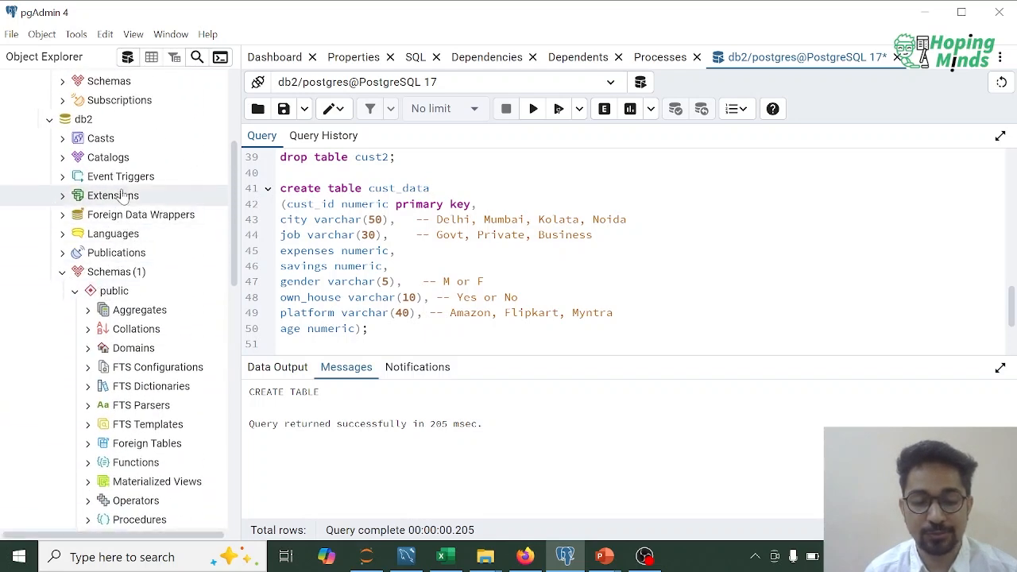
{"action": "scroll", "coordinate": [151, 251], "scroll_direction": "down", "scroll_amount": 9}
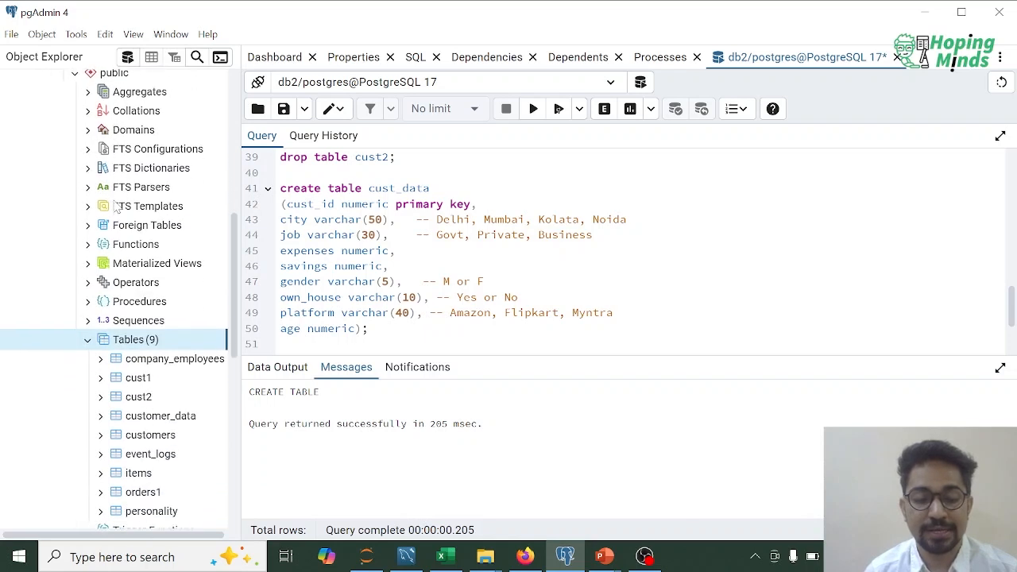
{"action": "scroll", "coordinate": [153, 254], "scroll_direction": "down", "scroll_amount": 2}
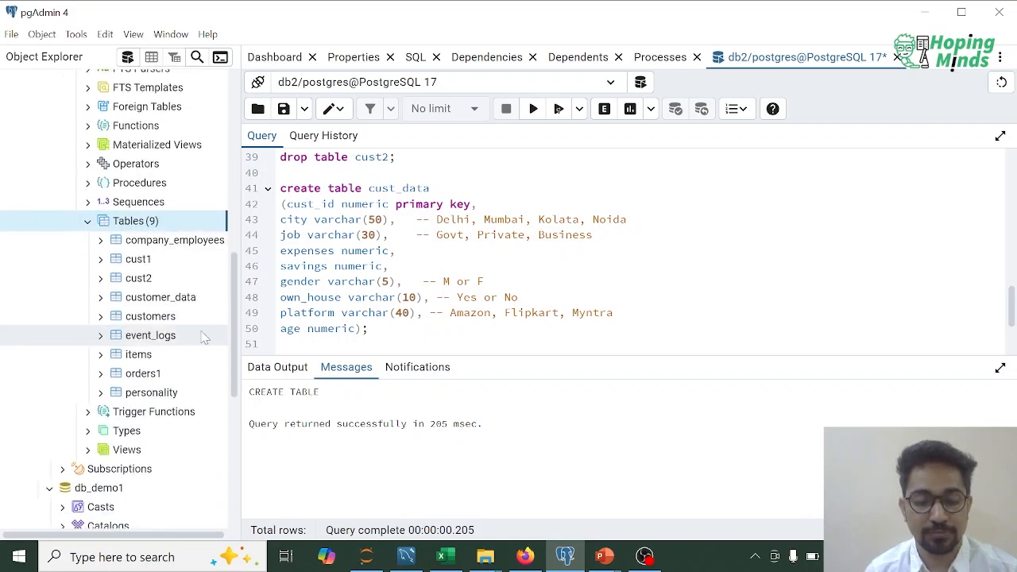
{"action": "right_click", "coordinate": [136, 225]}
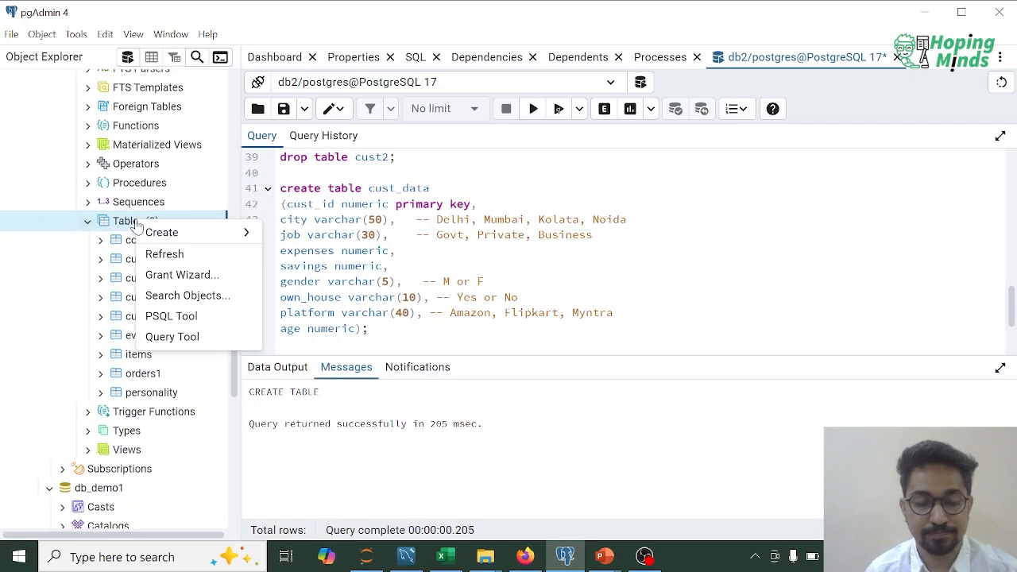
{"action": "left_click", "coordinate": [164, 252]}
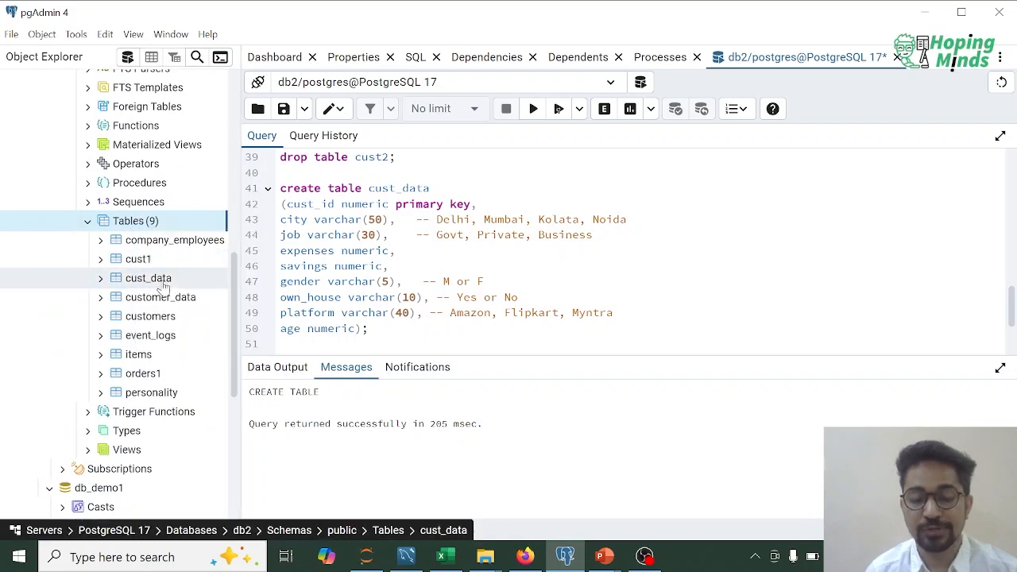
Review the columns of the cust_data table in the object tree and add two blank lines below the create table statement
{"action": "left_click", "coordinate": [100, 278]}
{"action": "left_click", "coordinate": [113, 298]}
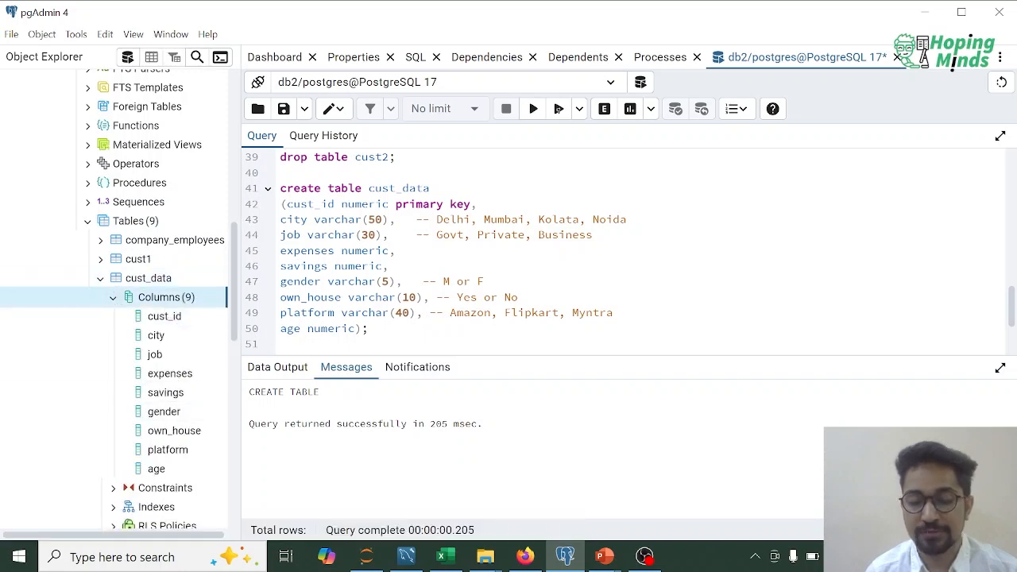
{"action": "key", "text": "Return"}
{"action": "key", "text": "Return"}
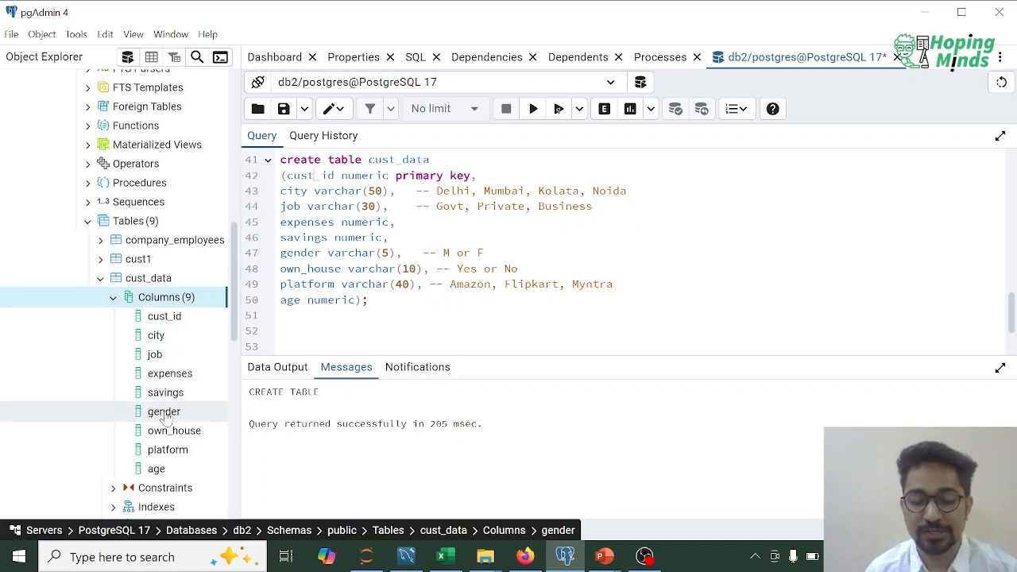
{"action": "left_click", "coordinate": [113, 297]}
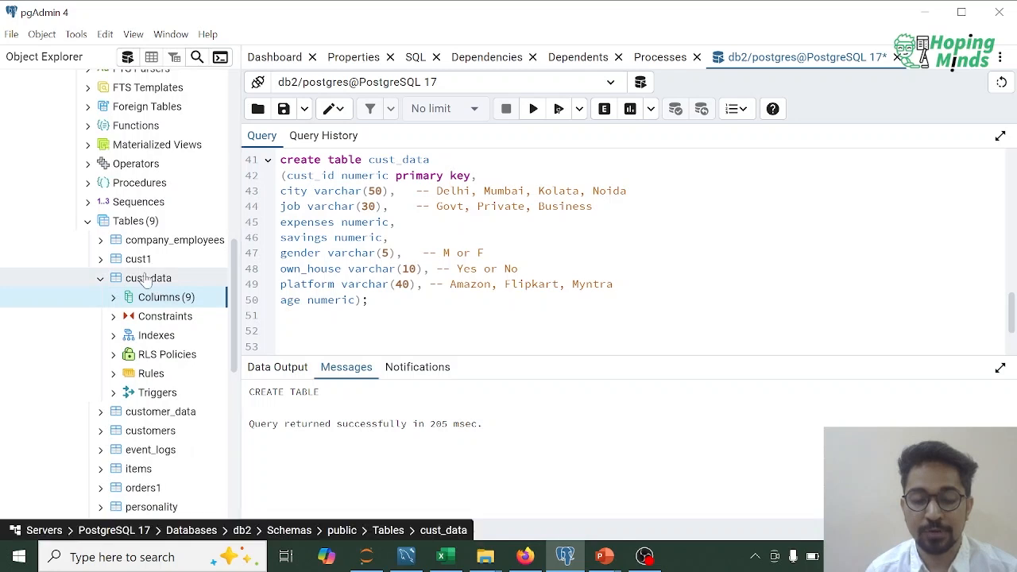
Open the data import dialog for the cust_data table and choose Cust_data.csv from the M5 folder as the source file
{"action": "right_click", "coordinate": [148, 280]}
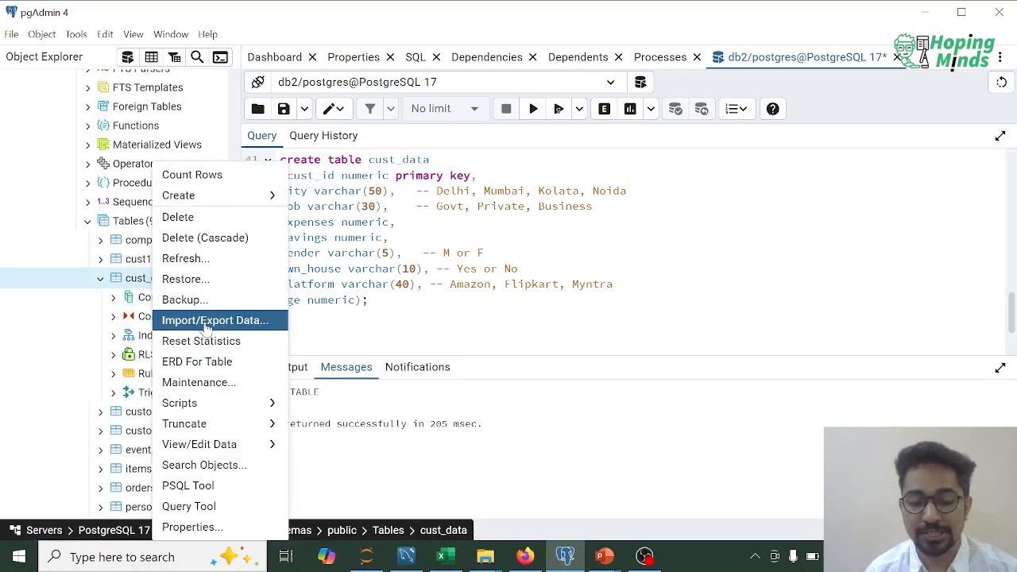
{"action": "left_click", "coordinate": [204, 320]}
{"action": "type", "text": "C:\\Users\\DELL\\Downloads\\HM\\Excel_SQL_Power_BI\\M5\\Cust_data.csv"}
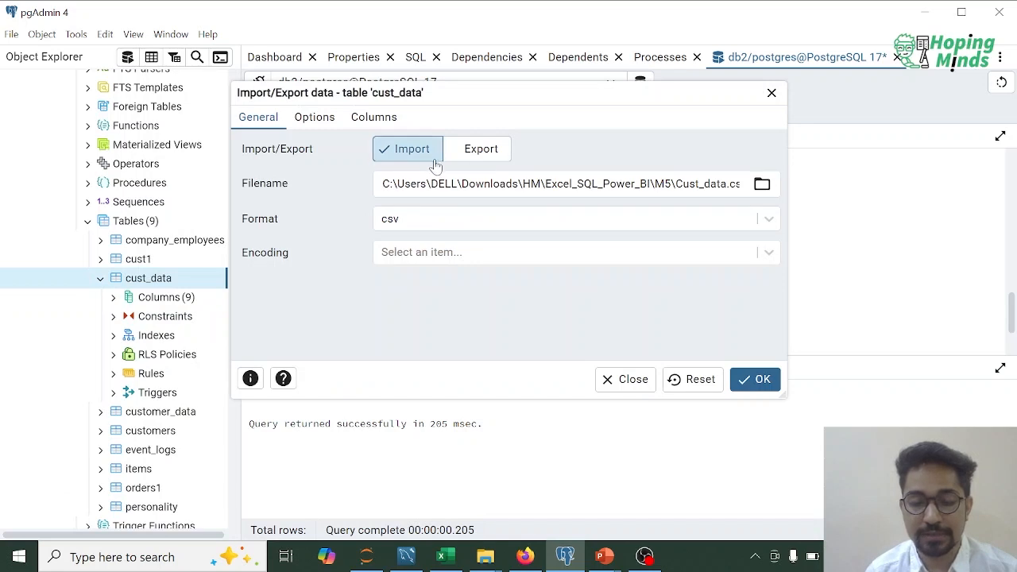
{"action": "left_click", "coordinate": [567, 177]}
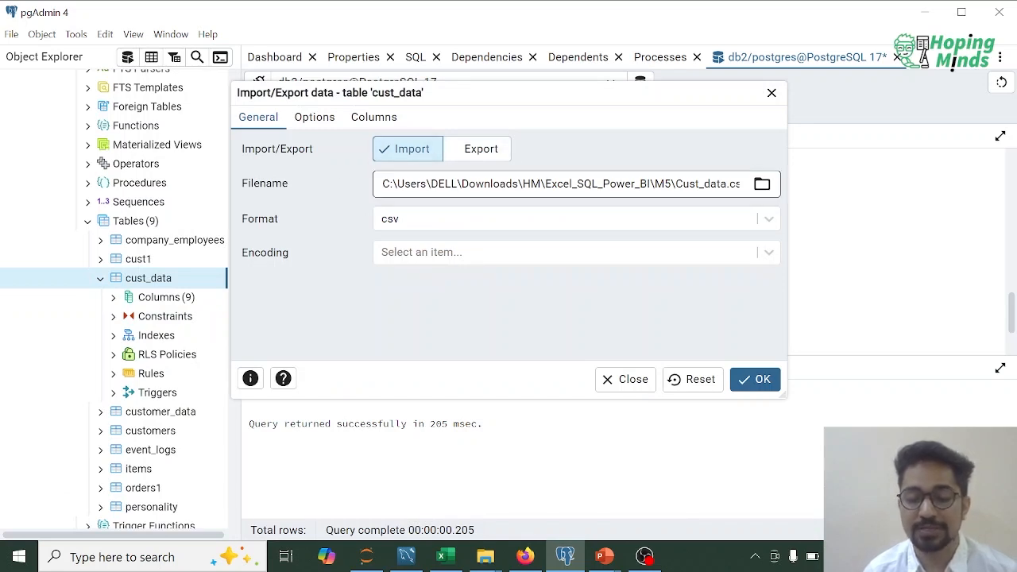
{"action": "left_click", "coordinate": [404, 149]}
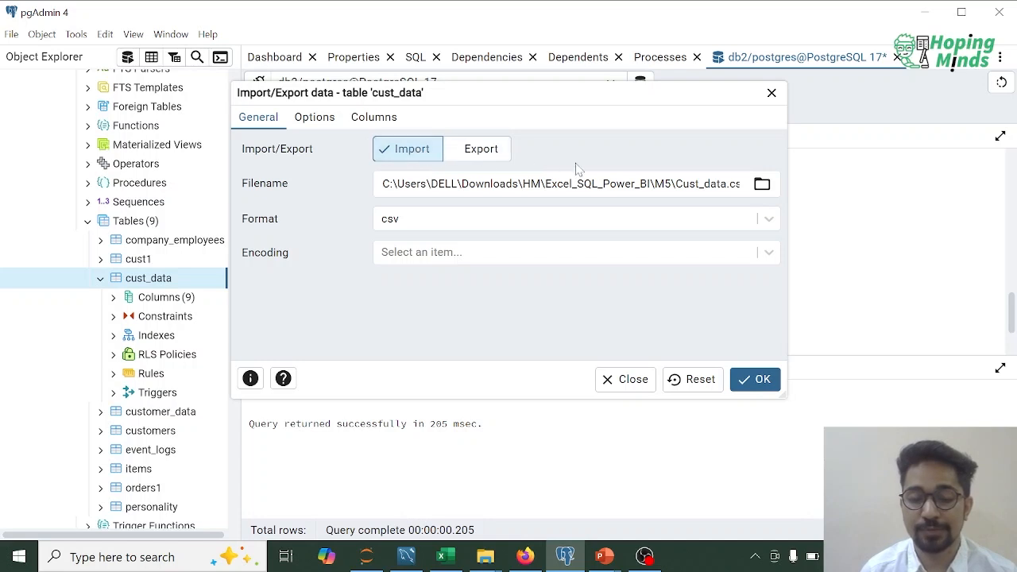
{"action": "left_click", "coordinate": [733, 183]}
{"action": "left_click", "coordinate": [762, 183]}
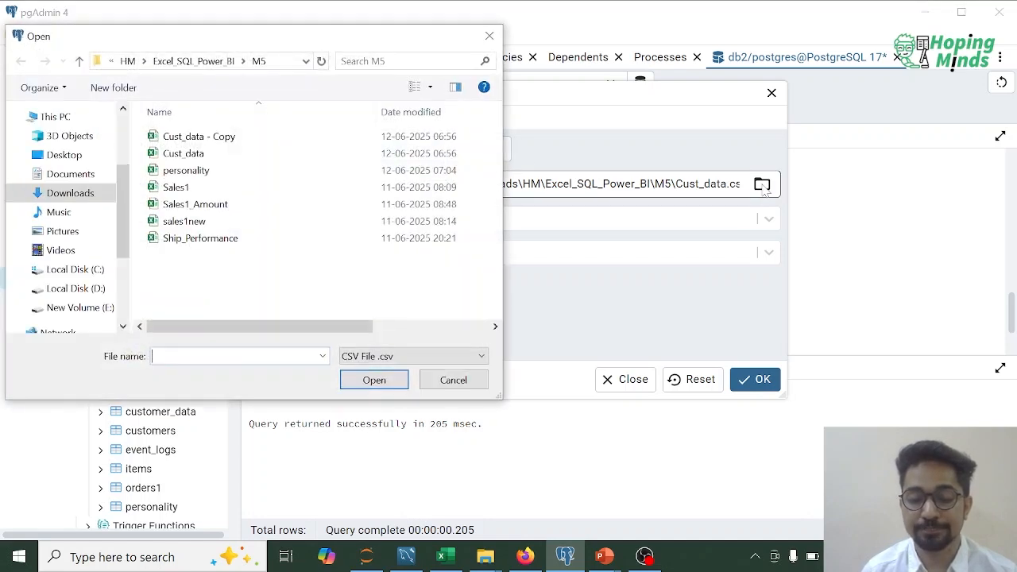
{"action": "left_click", "coordinate": [190, 155]}
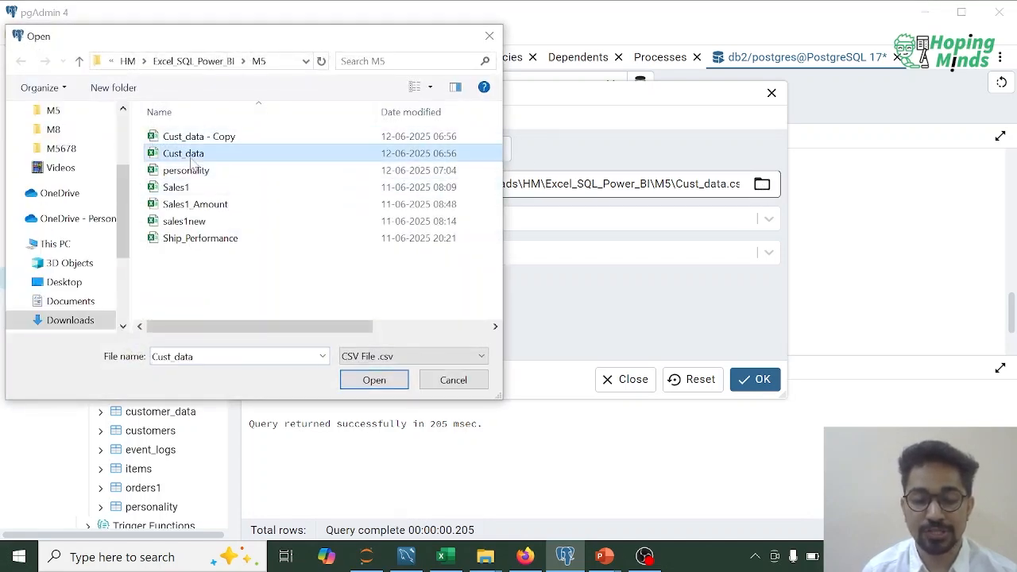
{"action": "left_click", "coordinate": [374, 381]}
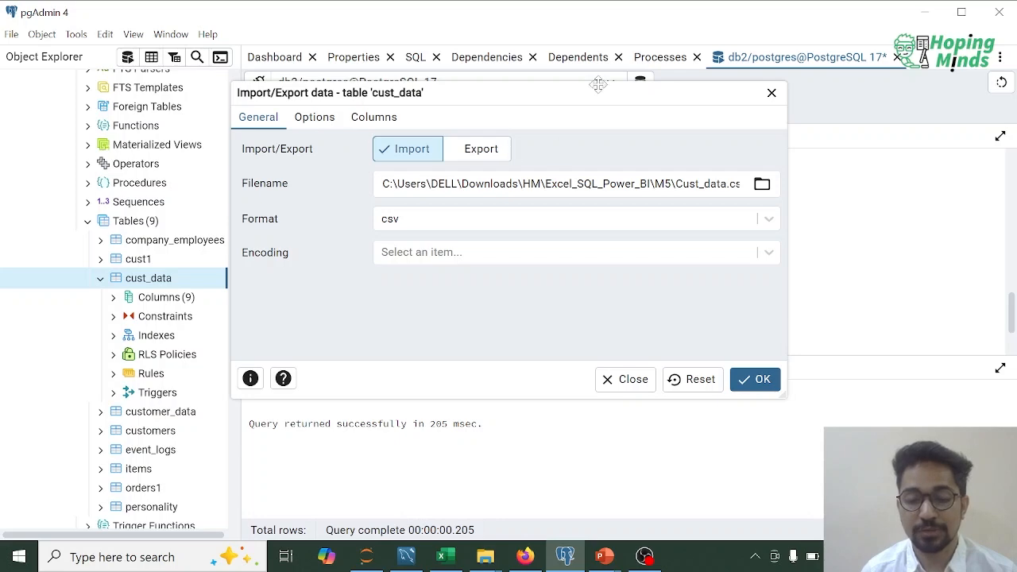
Move the import dialog aside and compare the header row A1:I1 of Cust_data in Excel with the cust_data column definitions in pgAdmin
{"action": "left_click_drag", "start_coordinate": [540, 91], "coordinate": [814, 209]}
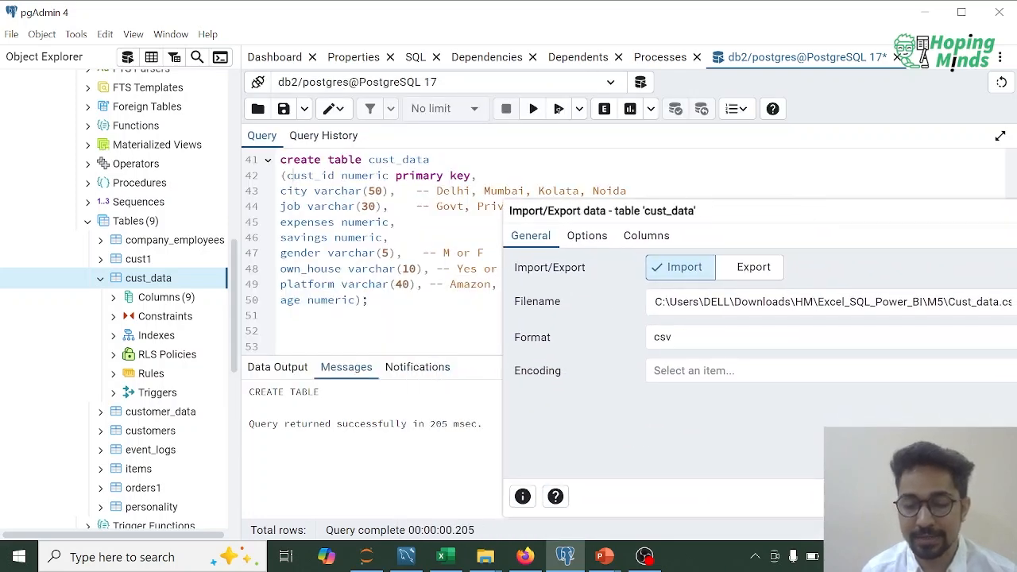
{"action": "left_click", "coordinate": [446, 556]}
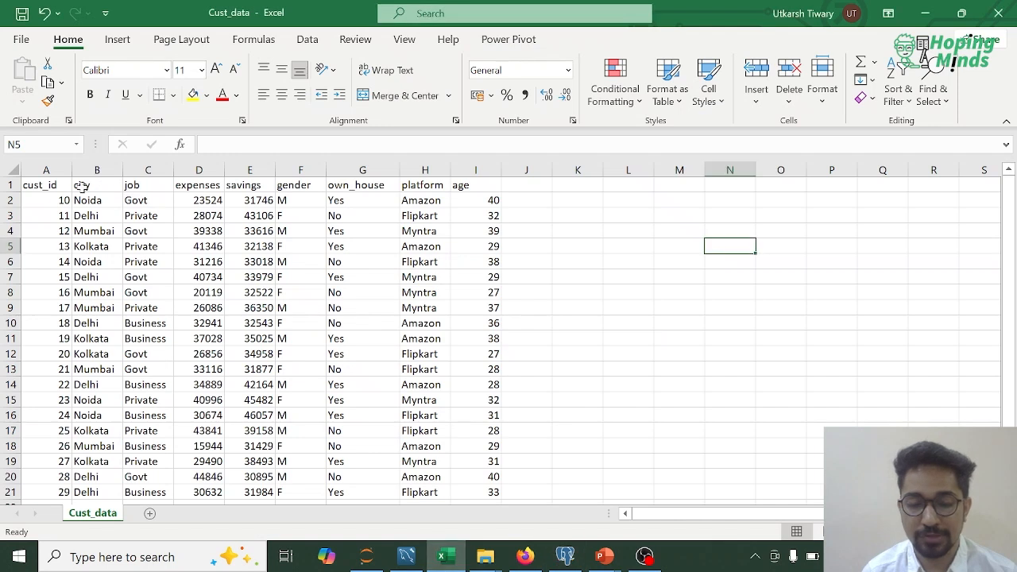
{"action": "left_click", "coordinate": [46, 185]}
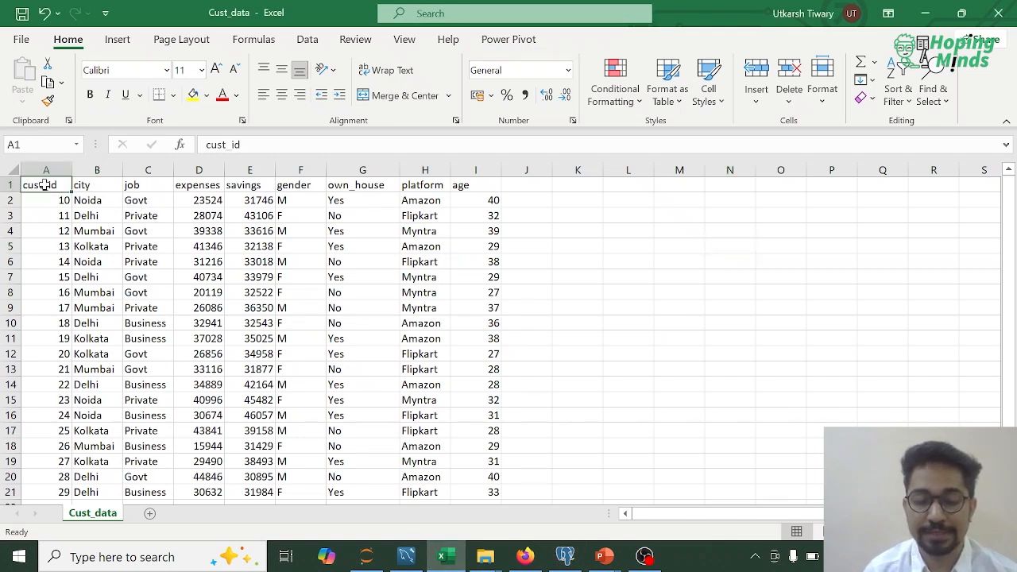
{"action": "key", "text": "shift+Right"}
{"action": "key", "text": "shift+Right"}
{"action": "key", "text": "shift+Right"}
{"action": "key", "text": "shift+Right"}
{"action": "key", "text": "shift+Right"}
{"action": "key", "text": "shift+Right"}
{"action": "key", "text": "shift+Right"}
{"action": "key", "text": "shift+Right"}
{"action": "key", "text": "shift+Right"}
{"action": "key", "text": "shift+Right"}
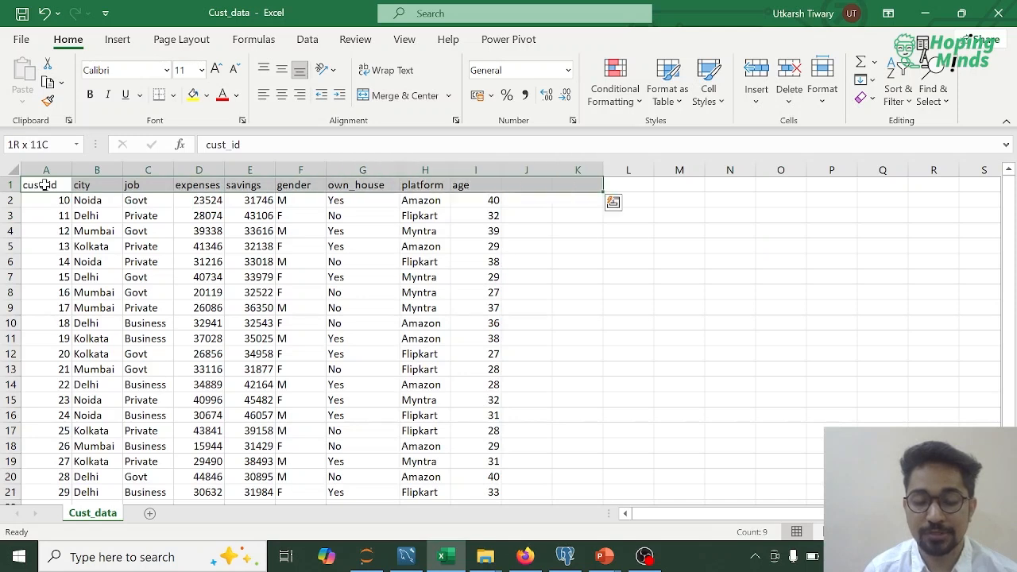
{"action": "key", "text": "shift+Left"}
{"action": "key", "text": "shift+Left"}
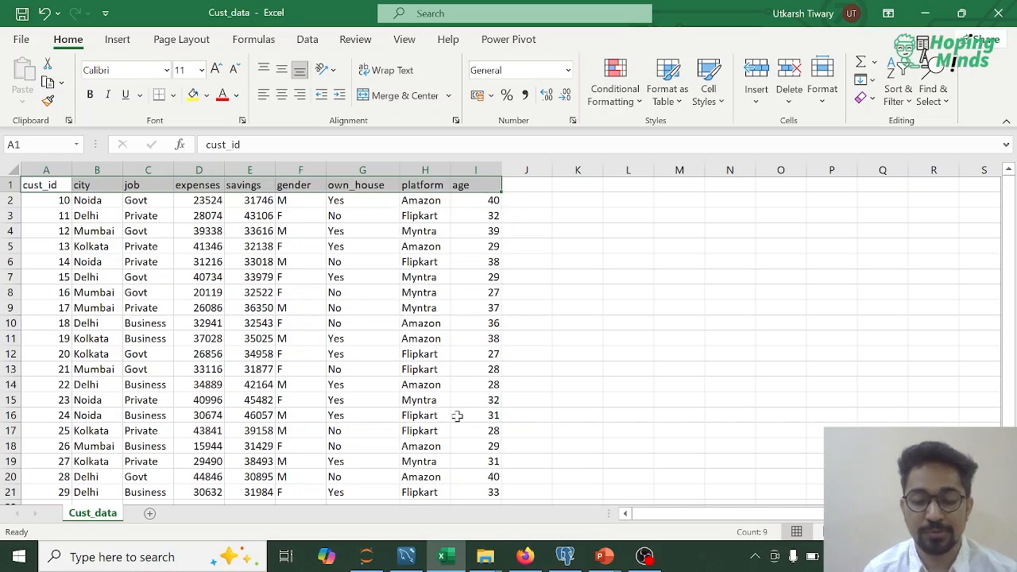
{"action": "left_click", "coordinate": [565, 556]}
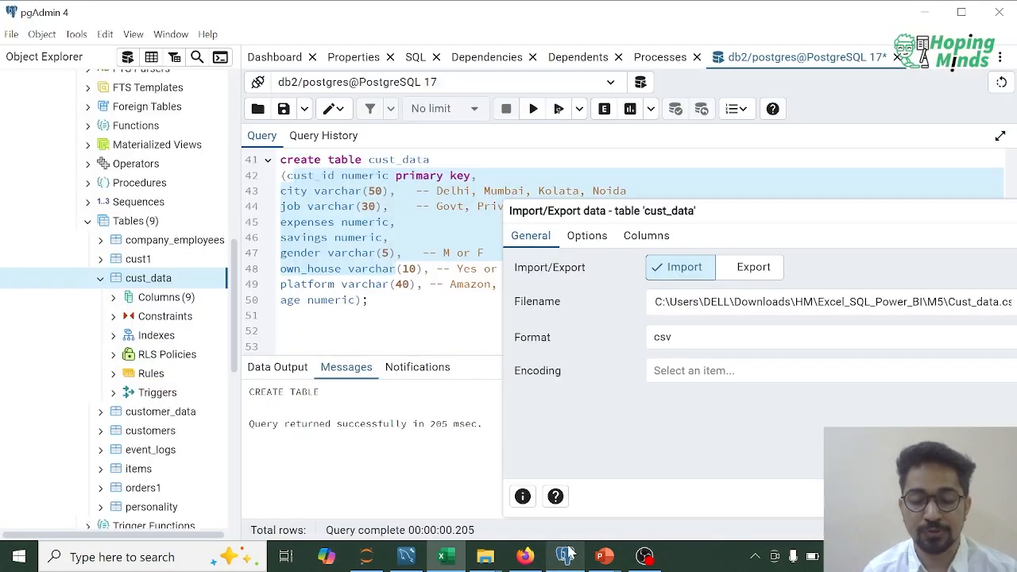
Check the import options with Header enabled and a comma delimiter, and import Cust_data.csv into the cust_data table
{"action": "left_click_drag", "start_coordinate": [760, 204], "coordinate": [555, 183]}
{"action": "left_click", "coordinate": [378, 211]}
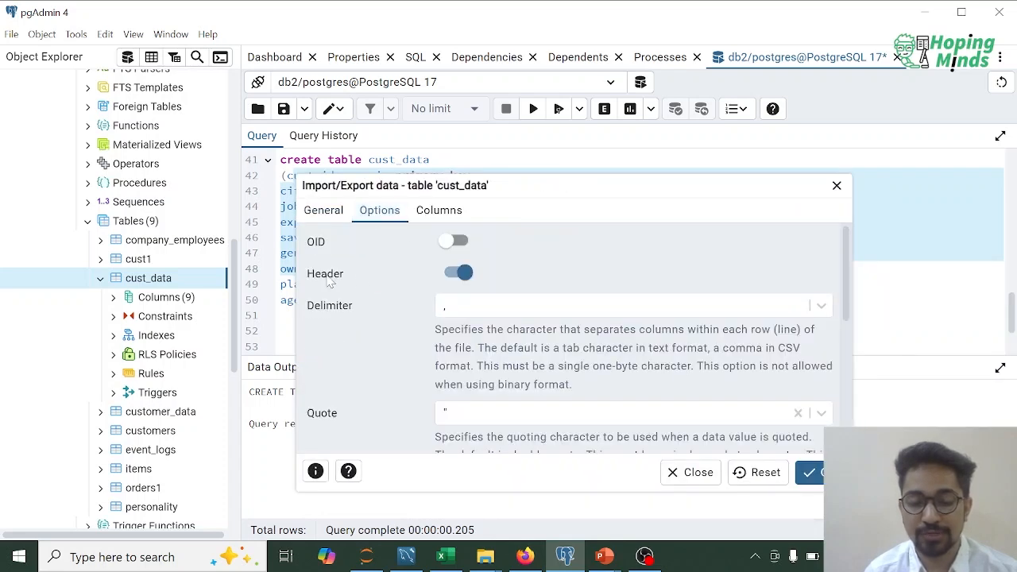
{"action": "left_click_drag", "start_coordinate": [567, 181], "coordinate": [534, 132]}
{"action": "scroll", "coordinate": [490, 308], "scroll_direction": "down", "scroll_amount": 1}
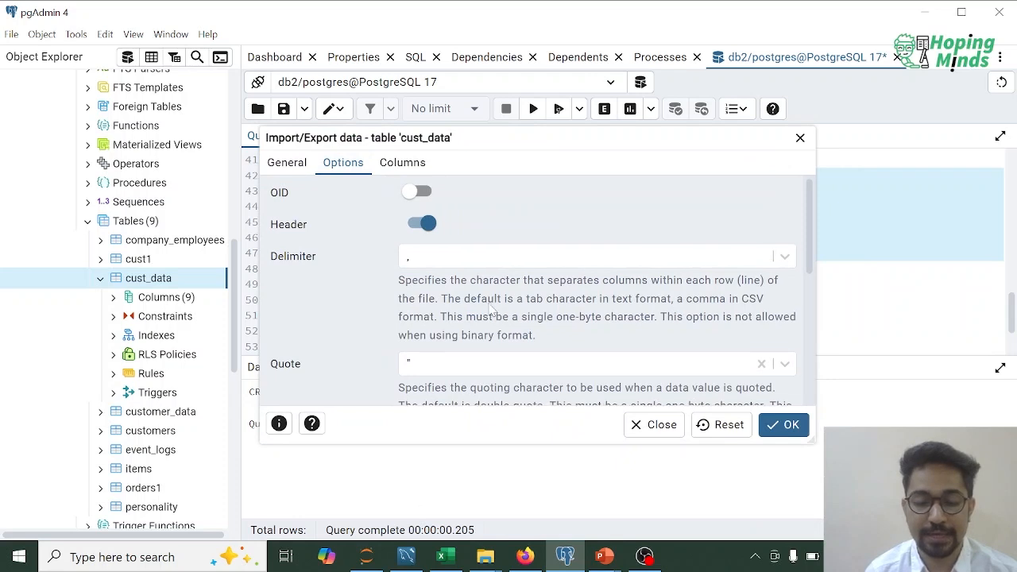
{"action": "scroll", "coordinate": [490, 308], "scroll_direction": "up", "scroll_amount": 1}
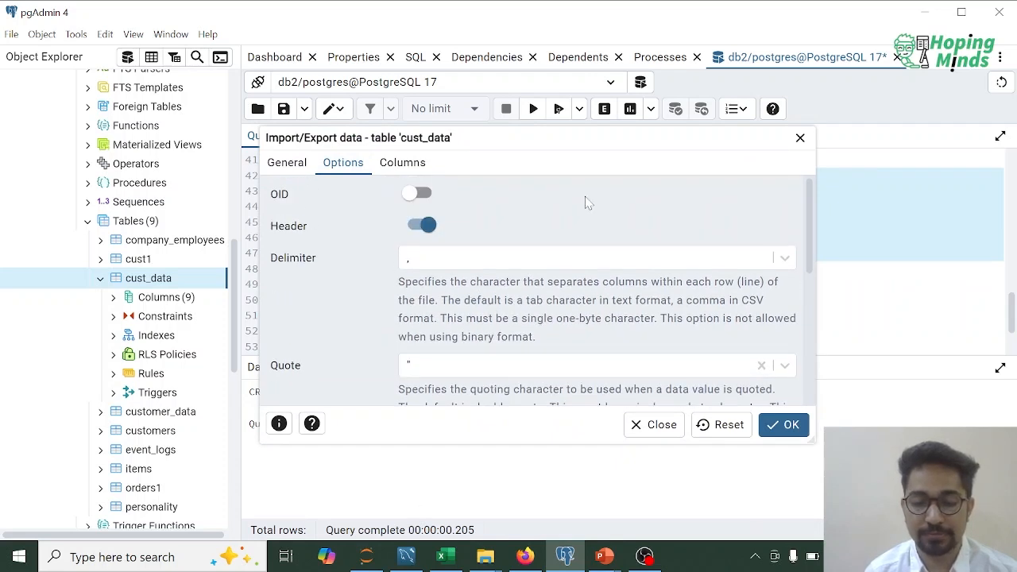
{"action": "left_click_drag", "start_coordinate": [538, 143], "coordinate": [492, 113]}
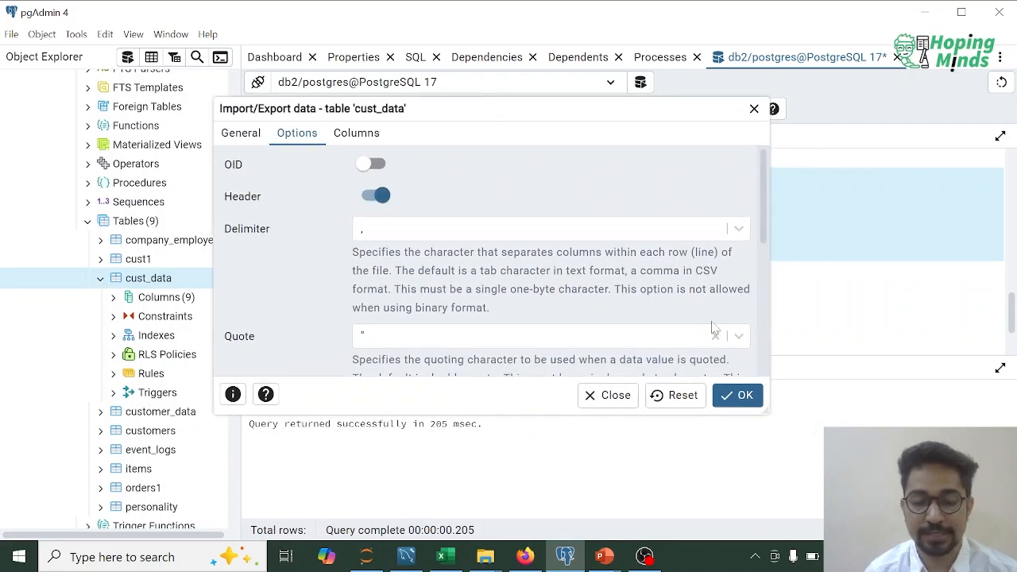
{"action": "left_click", "coordinate": [732, 401]}
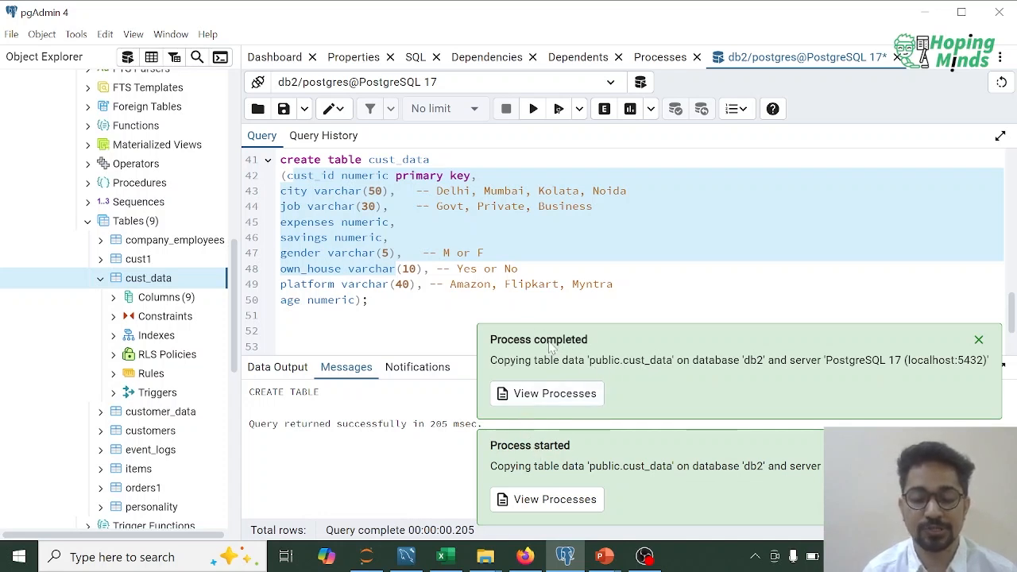
{"action": "left_click", "coordinate": [979, 344]}
Write the query "select * from cust_data;" below the create table statement and run only that line
{"action": "left_click", "coordinate": [493, 316]}
{"action": "key", "text": "Return"}
{"action": "key", "text": "Return"}
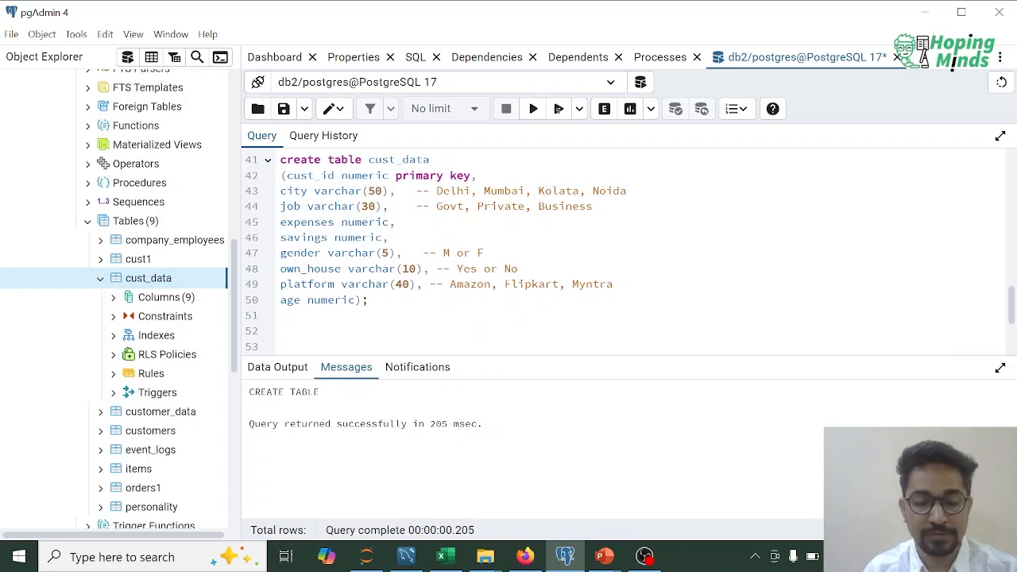
{"action": "type", "text": "seelct "}
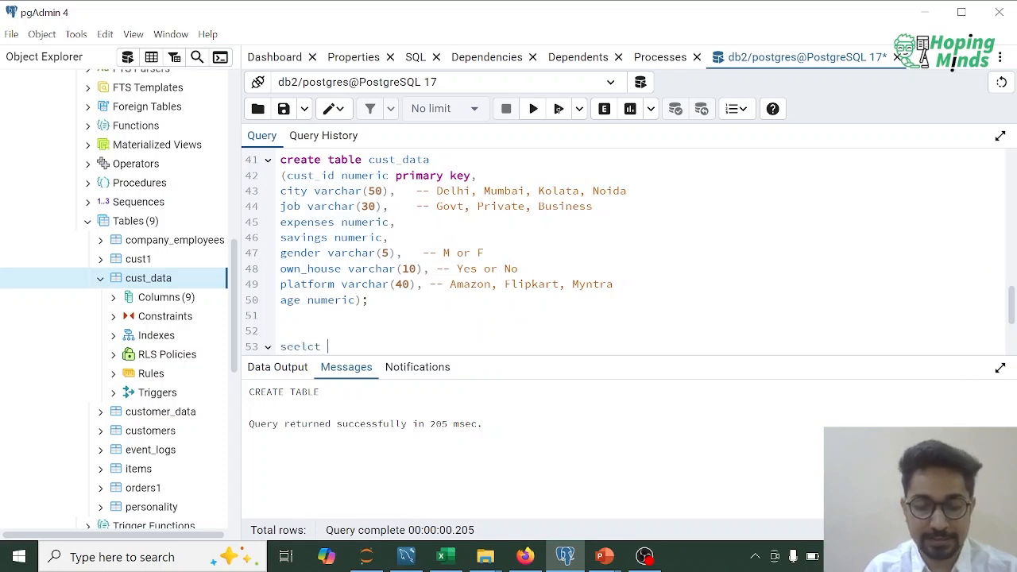
{"action": "type", "text": "* from"}
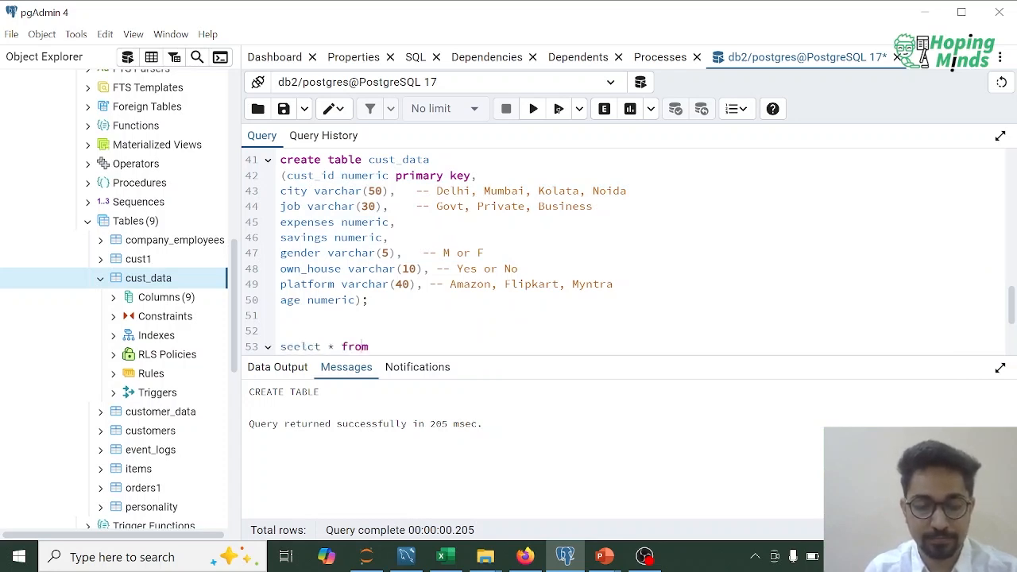
{"action": "key", "text": "BackSpace"}
{"action": "key", "text": "Right"}
{"action": "type", "text": "e"}
{"action": "key", "text": "Down"}
{"action": "key", "text": "Left"}
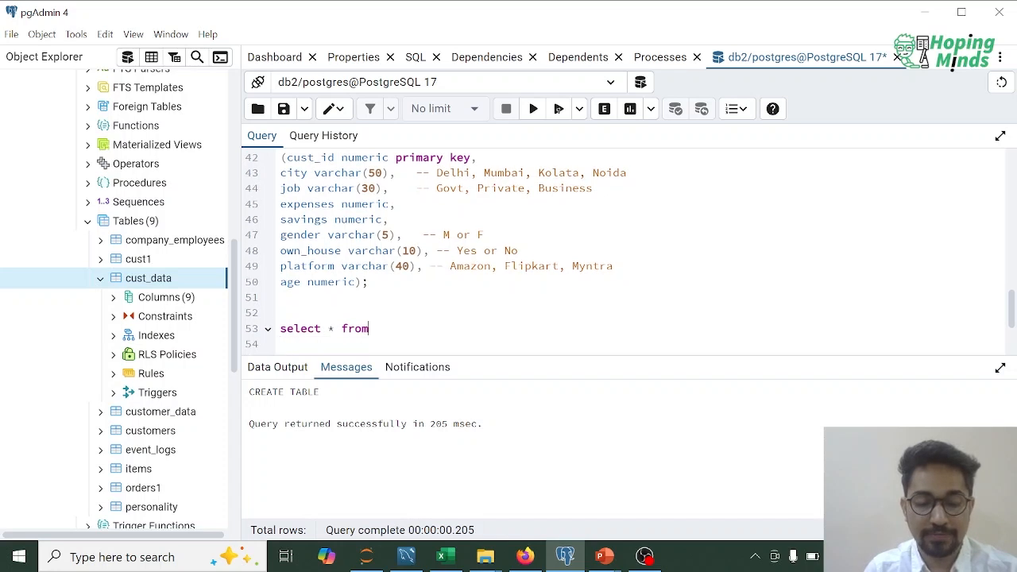
{"action": "type", "text": "cust_data"}
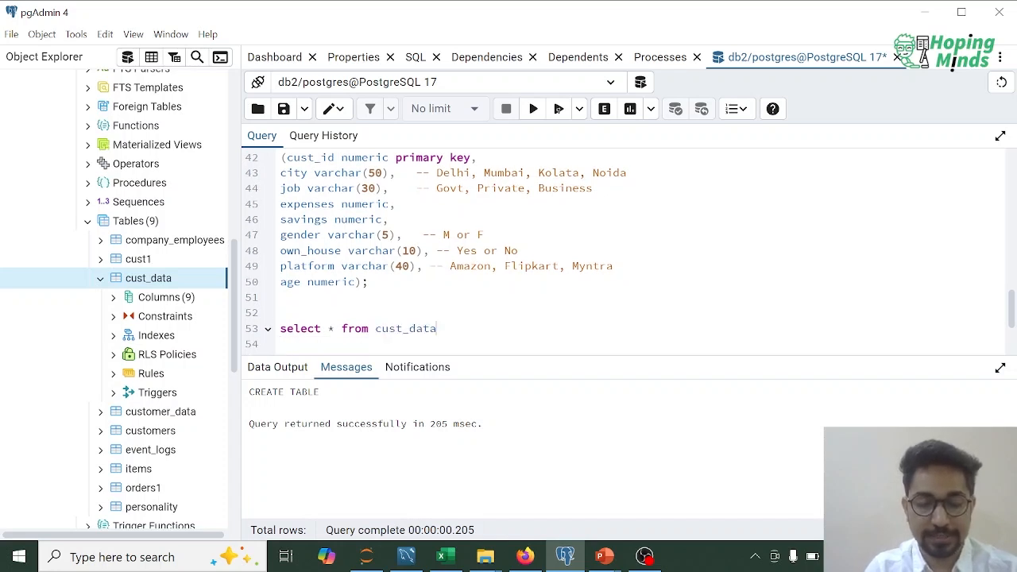
{"action": "type", "text": ";"}
{"action": "key", "text": "shift+Home"}
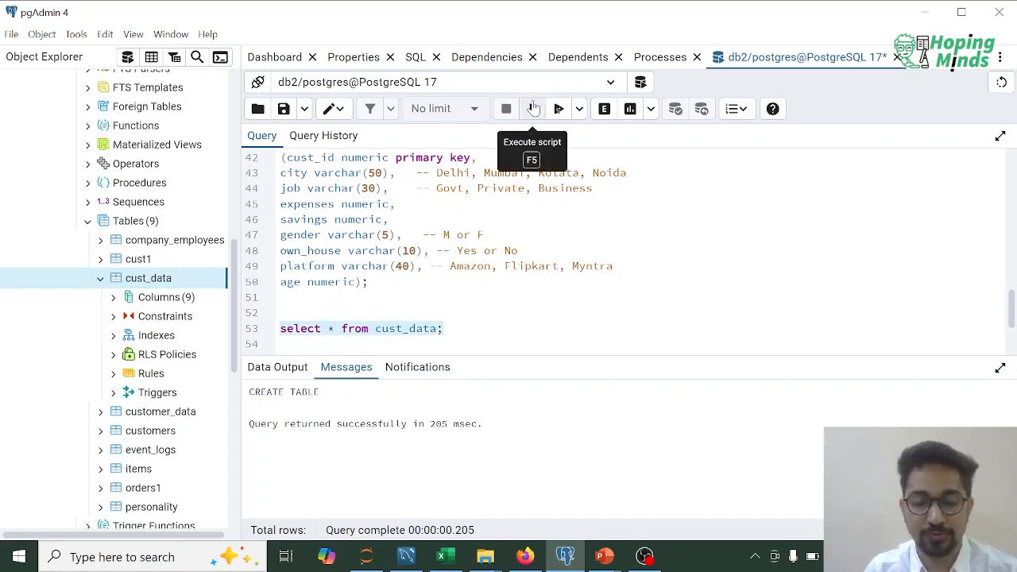
{"action": "left_click", "coordinate": [534, 109]}
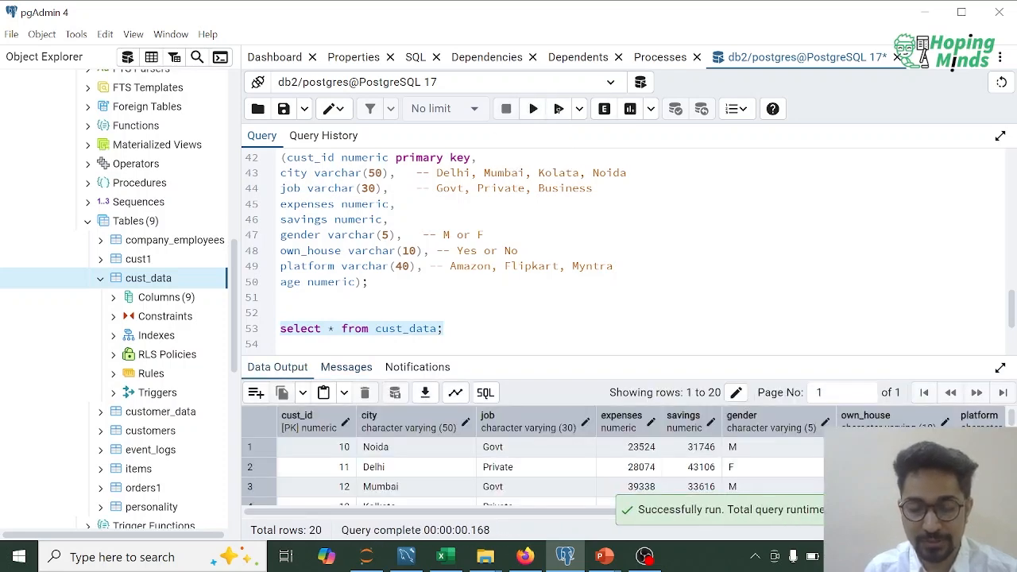
Enlarge the query results temporarily and examine the imported cust_data rows across all columns from cust_id to age
{"action": "left_click_drag", "start_coordinate": [556, 355], "coordinate": [556, 252]}
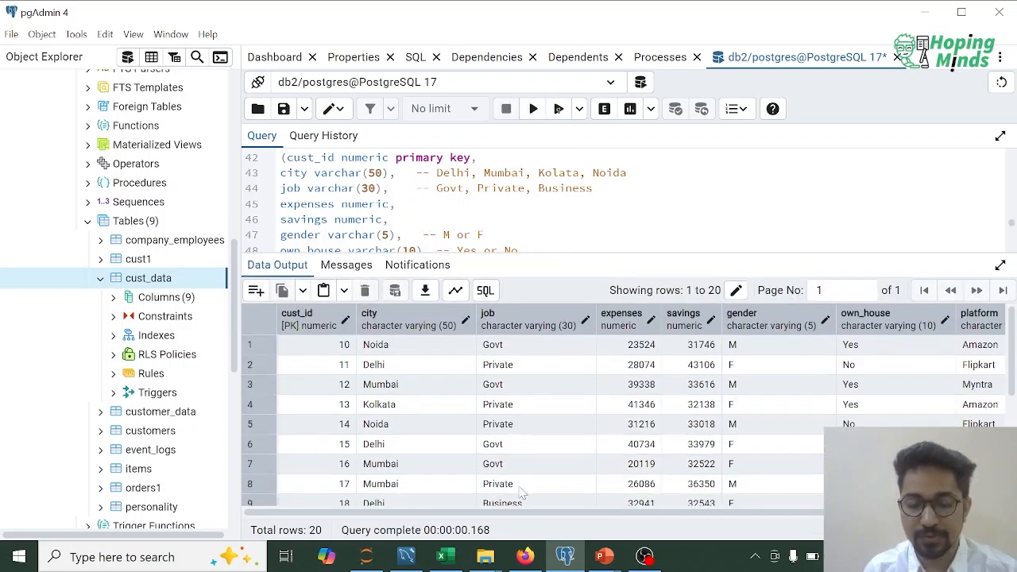
{"action": "left_click_drag", "start_coordinate": [510, 518], "coordinate": [688, 510]}
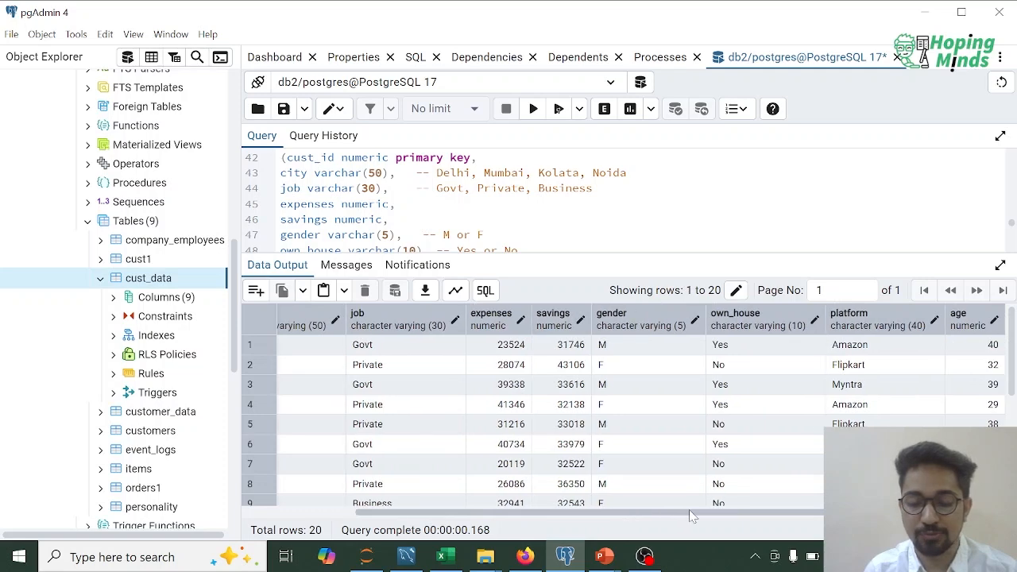
{"action": "left_click_drag", "start_coordinate": [596, 510], "coordinate": [476, 509]}
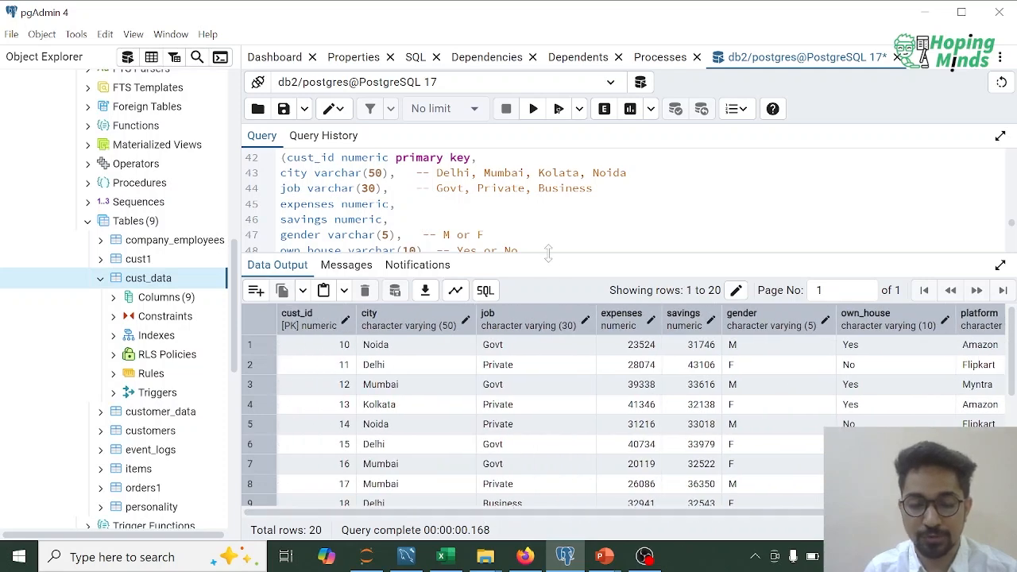
{"action": "left_click_drag", "start_coordinate": [548, 253], "coordinate": [552, 344]}
Add several blank lines below the select * from cust_data statement to make room for more queries
{"action": "left_click", "coordinate": [283, 311]}
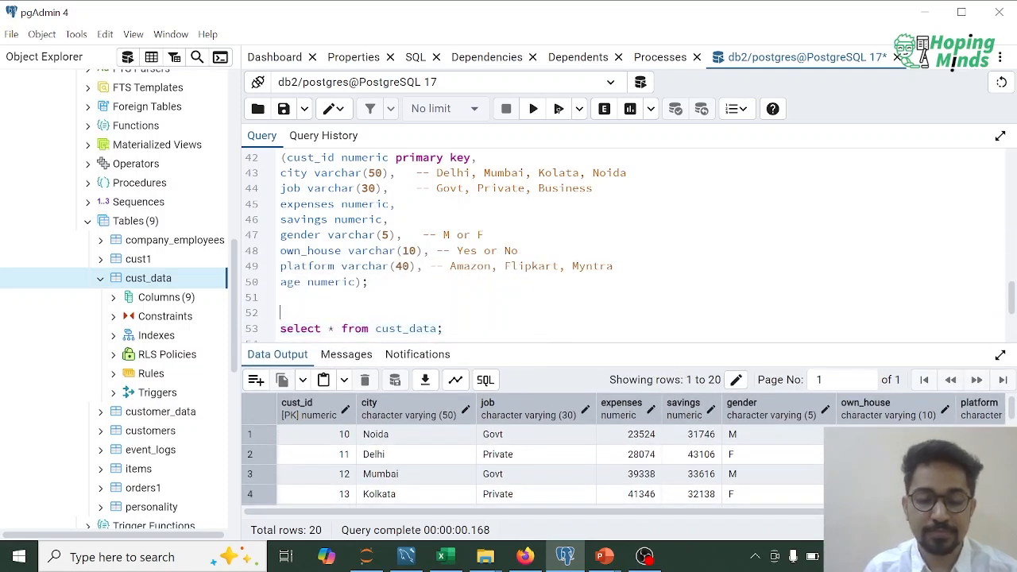
{"action": "key", "text": "Down"}
{"action": "key", "text": "Down"}
{"action": "key", "text": "Down"}
{"action": "key", "text": "Return"}
{"action": "key", "text": "Return"}
{"action": "key", "text": "Return"}
{"action": "key", "text": "Return"}
{"action": "key", "text": "Return"}
{"action": "key", "text": "Up"}
{"action": "key", "text": "Up"}
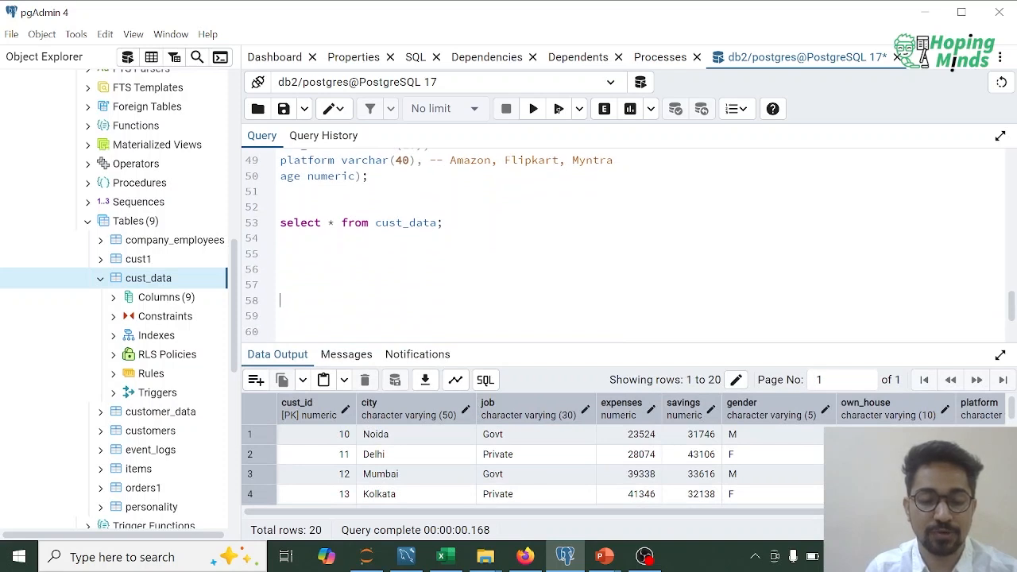
Add the comment "-- cust_id, city, job, expenses, savings, gender, own_house, platform, age" directly below the select statement
{"action": "type", "text": "# "}
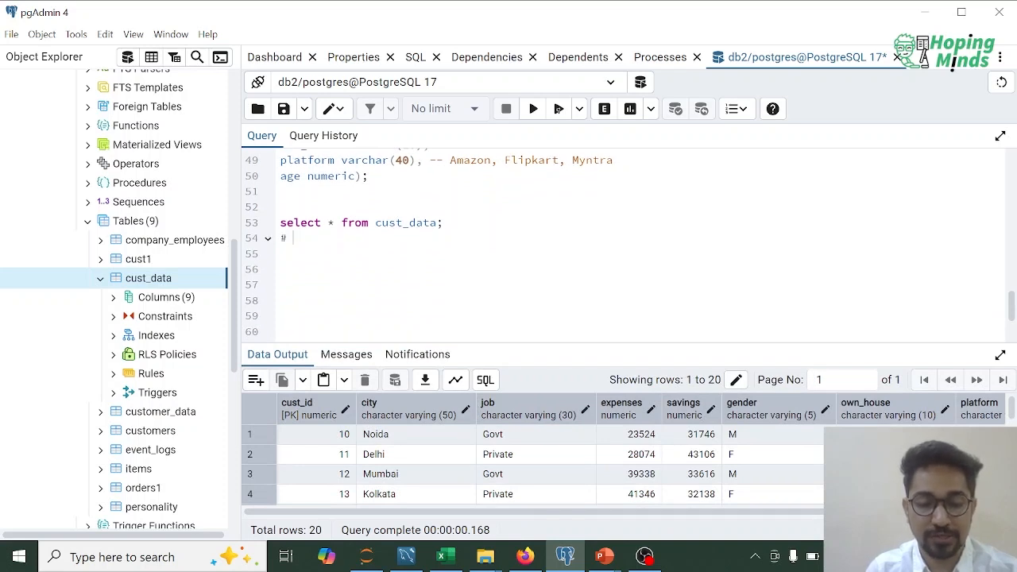
{"action": "type", "text": " cust_id, "}
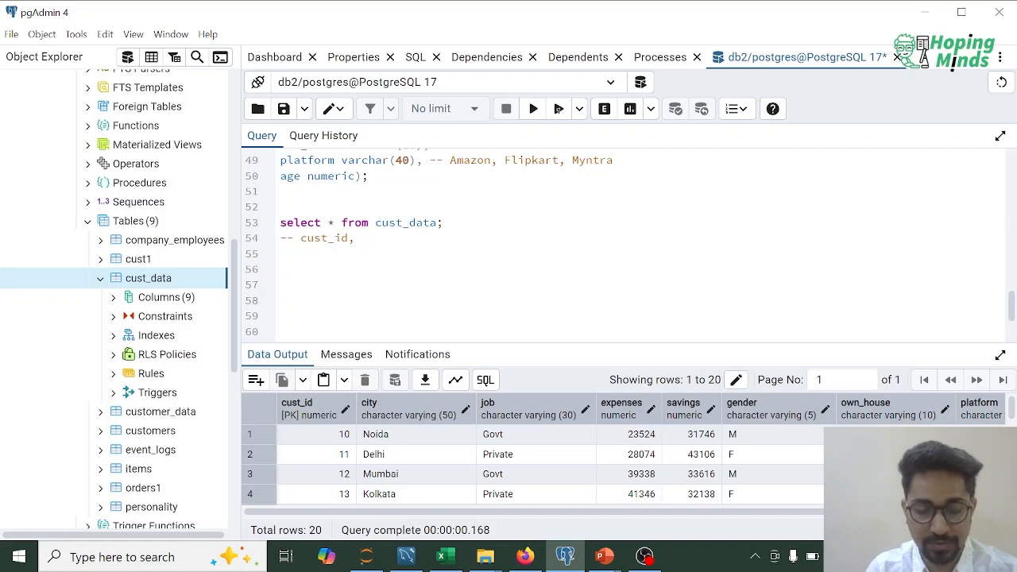
{"action": "type", "text": "city, job"}
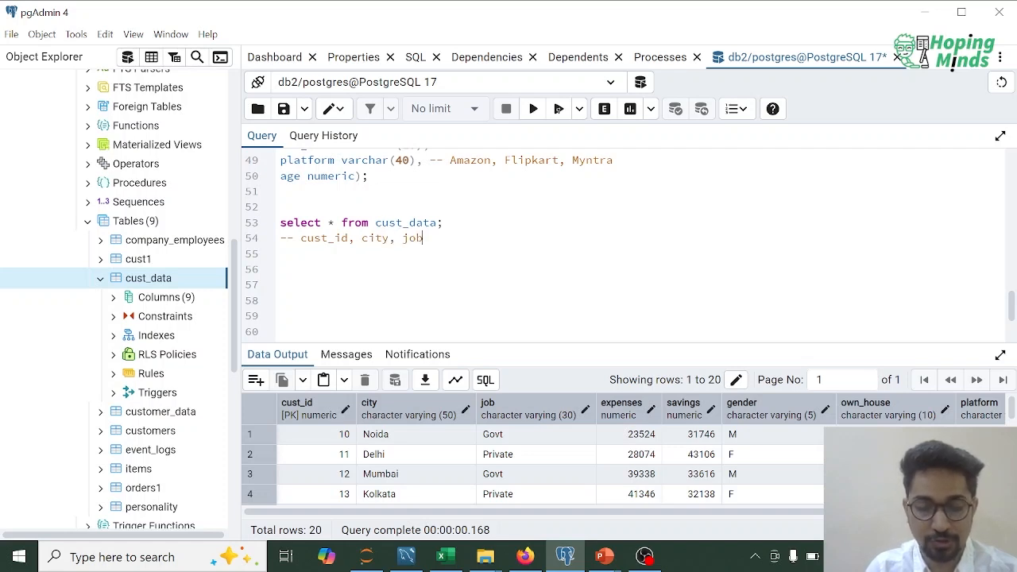
{"action": "type", "text": ", expense"}
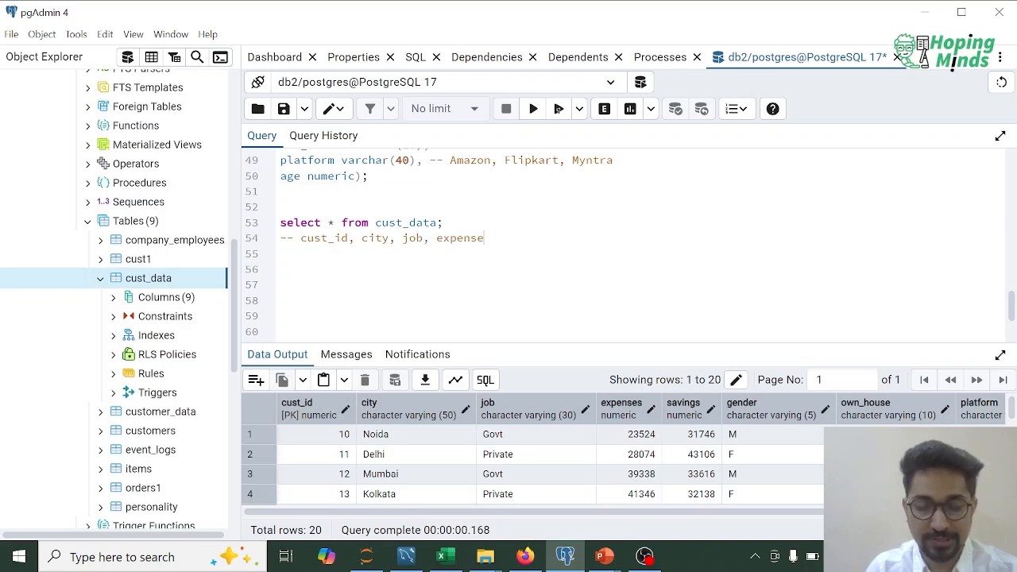
{"action": "type", "text": "s, saving,"}
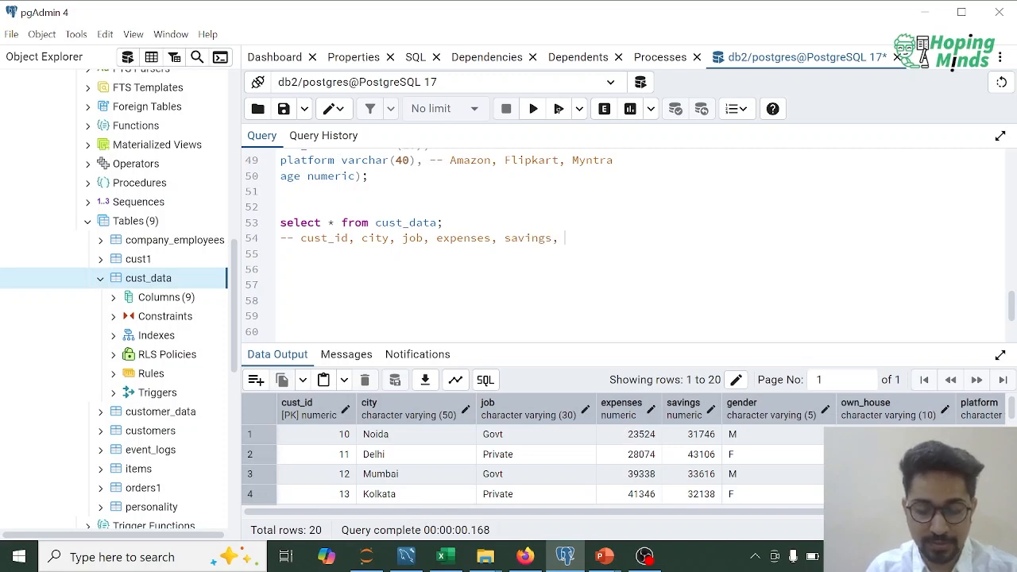
{"action": "type", "text": " gender, ow"}
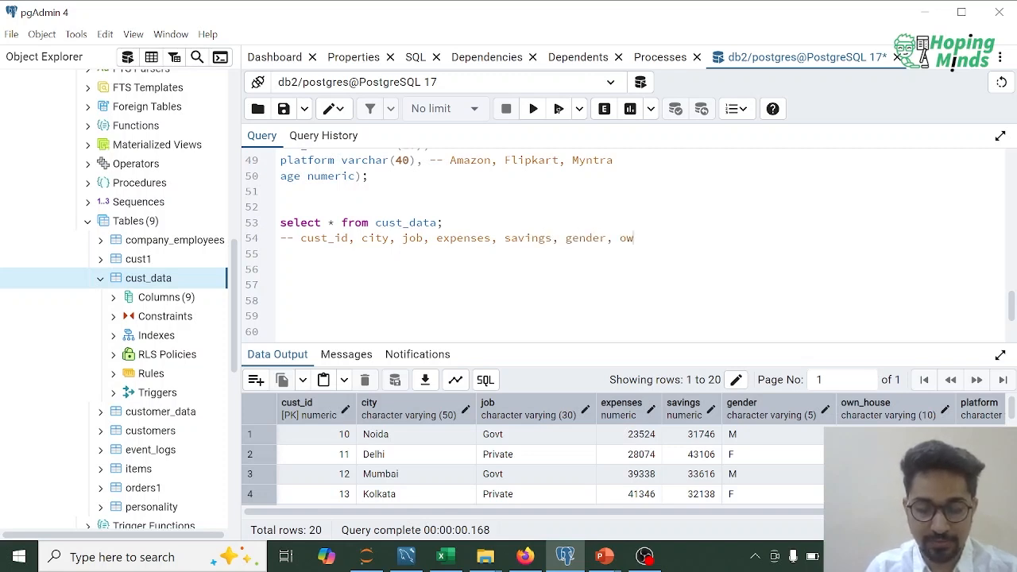
{"action": "type", "text": "n_house, p"}
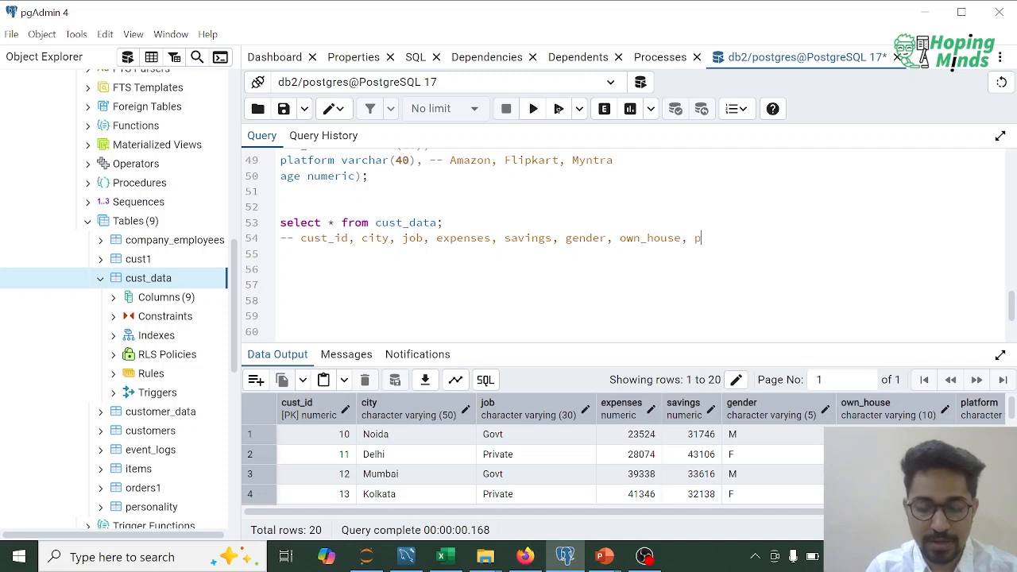
{"action": "type", "text": "latform, age"}
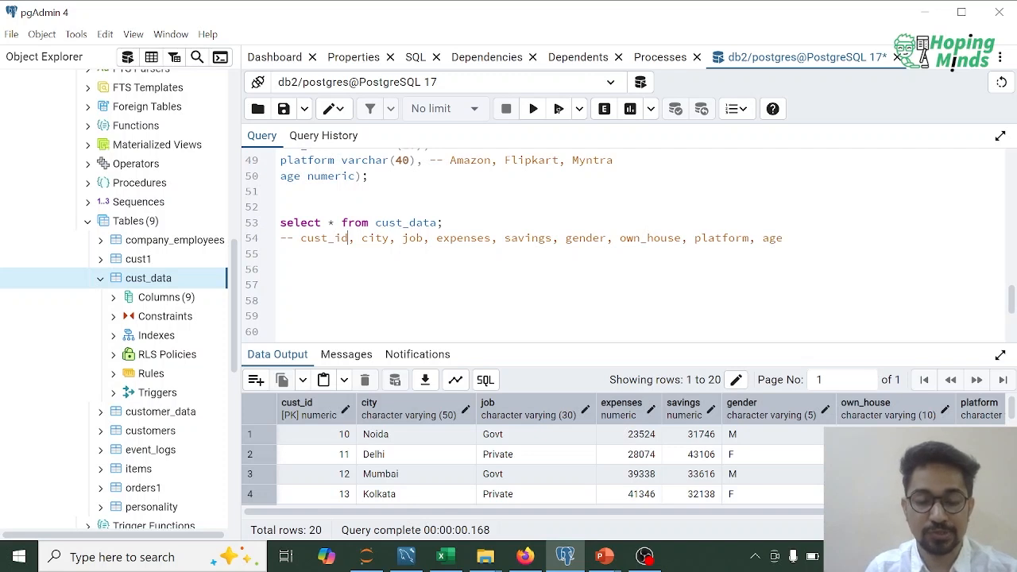
Add the question comment "-- 1) Find count of each city" on line 56, below the column list comment
{"action": "type", "text": "#"}
{"action": "type", "text": "--"}
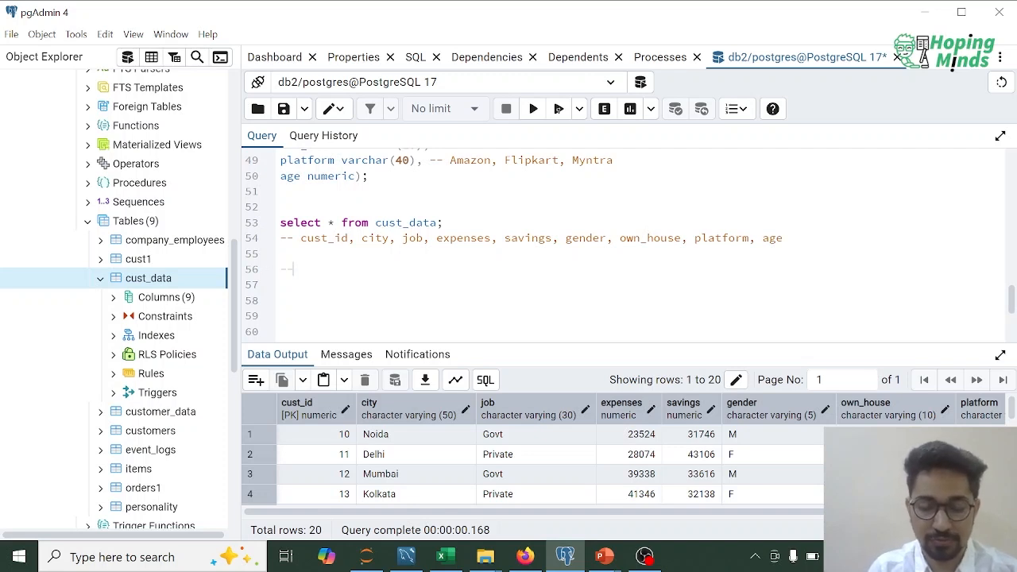
{"action": "type", "text": " Find City "}
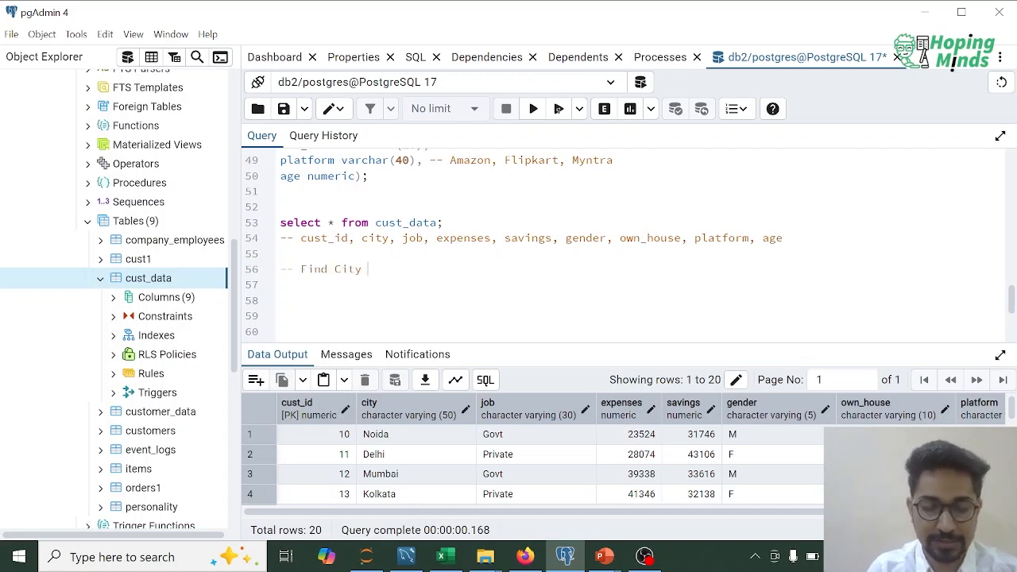
{"action": "type", "text": "count"}
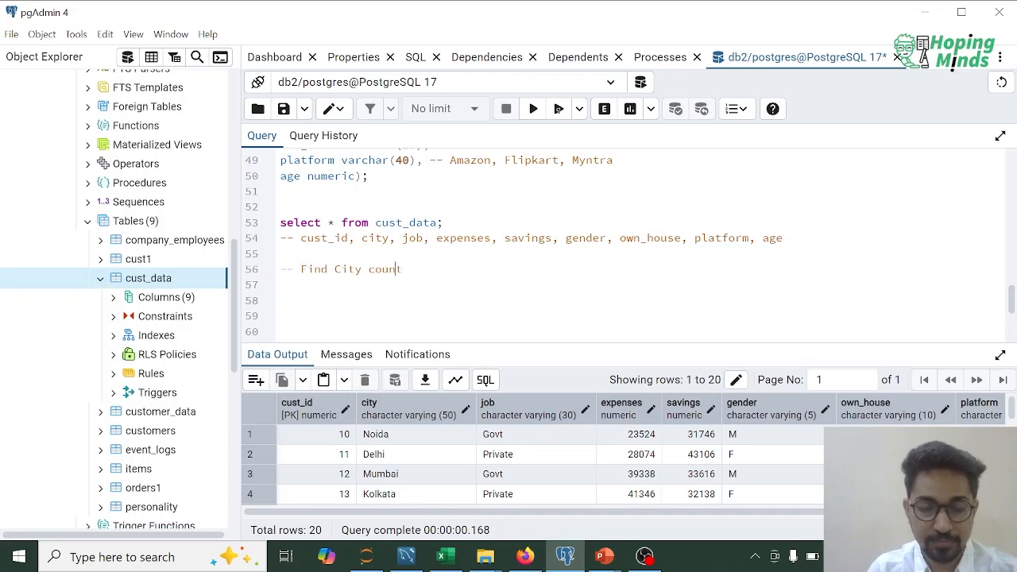
{"action": "key", "text": "BackSpace"}
{"action": "key", "text": "BackSpace"}
{"action": "key", "text": "BackSpace"}
{"action": "key", "text": "BackSpace"}
{"action": "key", "text": "BackSpace"}
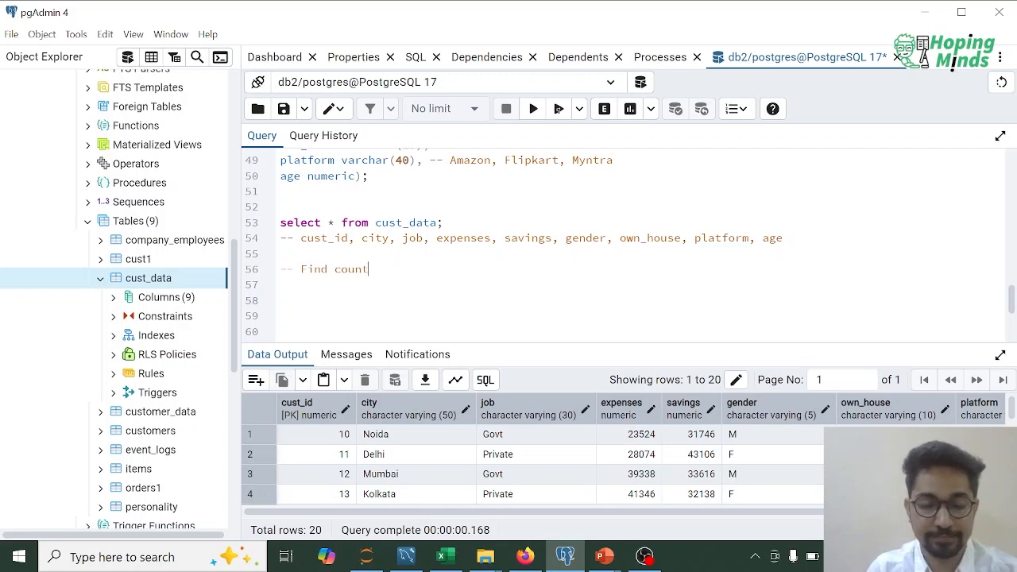
{"action": "type", "text": "of each city"}
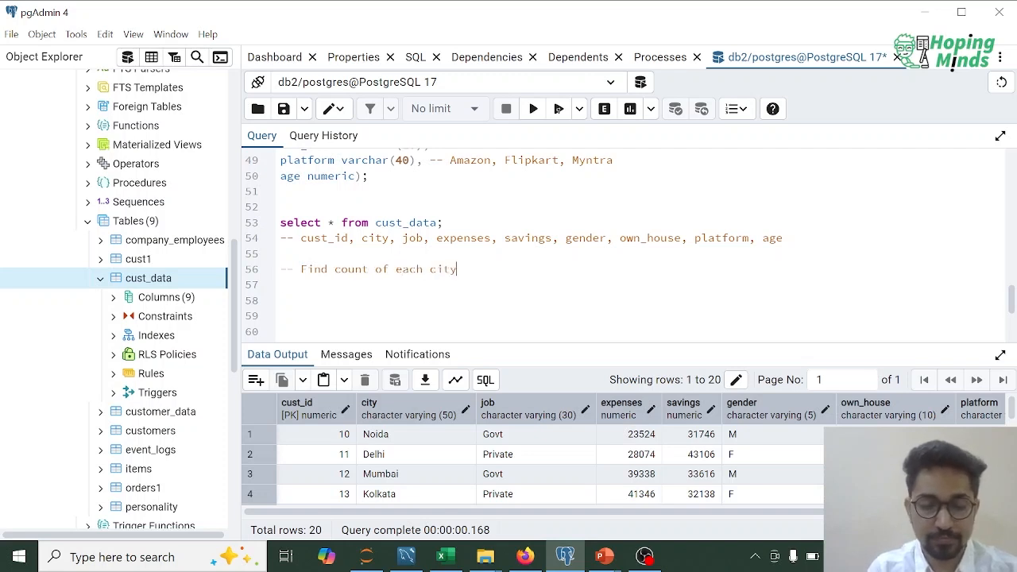
{"action": "type", "text": "1)"}
{"action": "key", "text": "Down"}
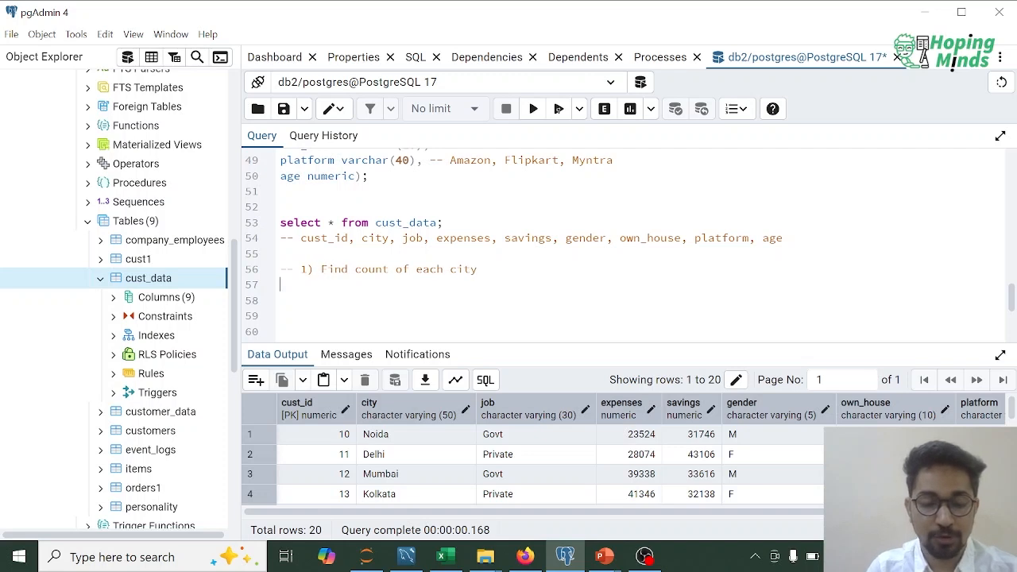
Write the query "select city, count(city) as City_Count from cust_data group by city;" on lines 58 and 59 below the first question
{"action": "type", "text": "seelct"}
{"action": "key", "text": "BackSpace"}
{"action": "key", "text": "BackSpace"}
{"action": "key", "text": "BackSpace"}
{"action": "key", "text": "BackSpace"}
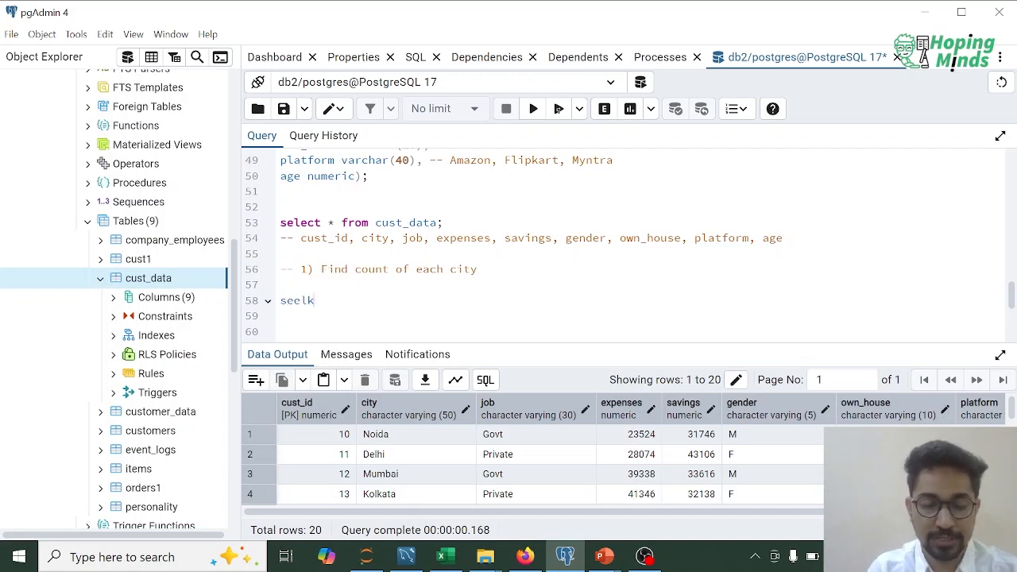
{"action": "type", "text": "lect count"}
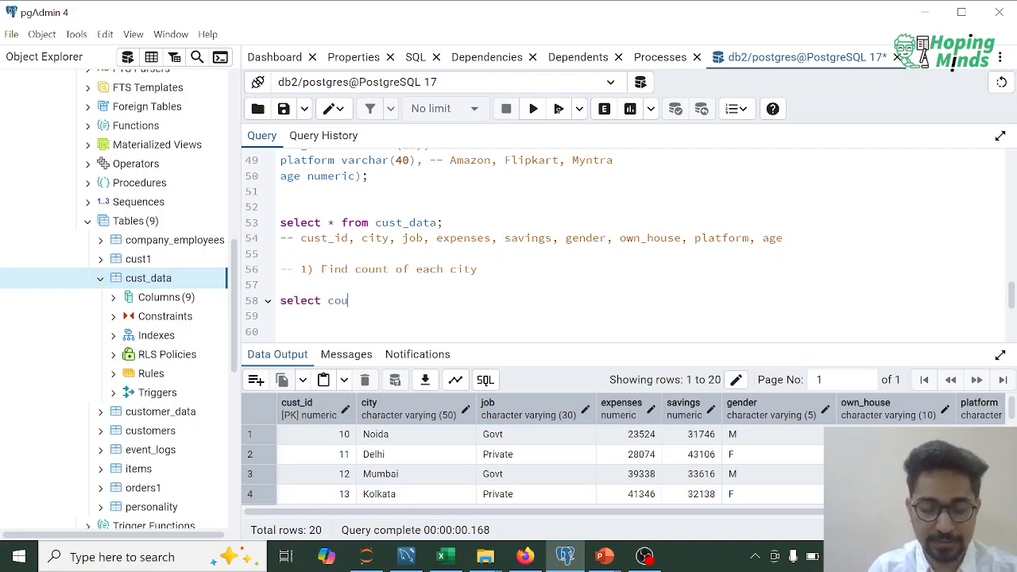
{"action": "key", "text": "BackSpace"}
{"action": "key", "text": "BackSpace"}
{"action": "key", "text": "BackSpace"}
{"action": "key", "text": "BackSpace"}
{"action": "type", "text": "ity,"}
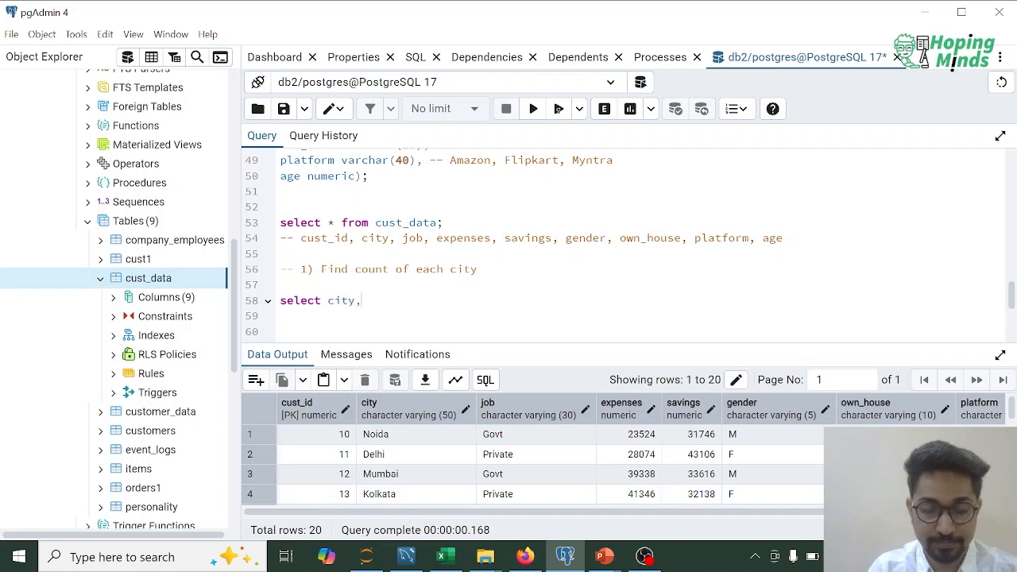
{"action": "type", "text": " count(city)"}
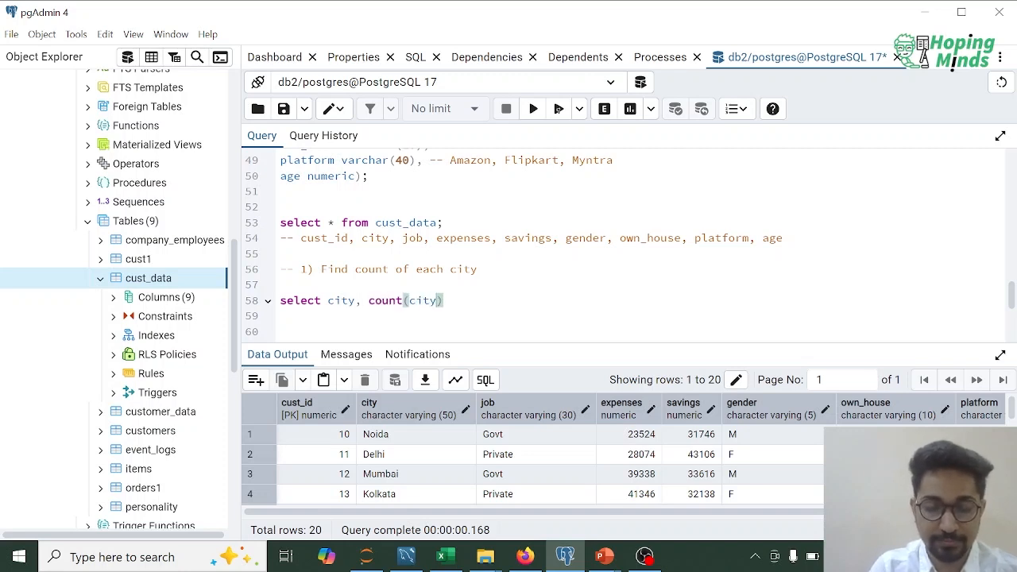
{"action": "type", "text": " as Cit"}
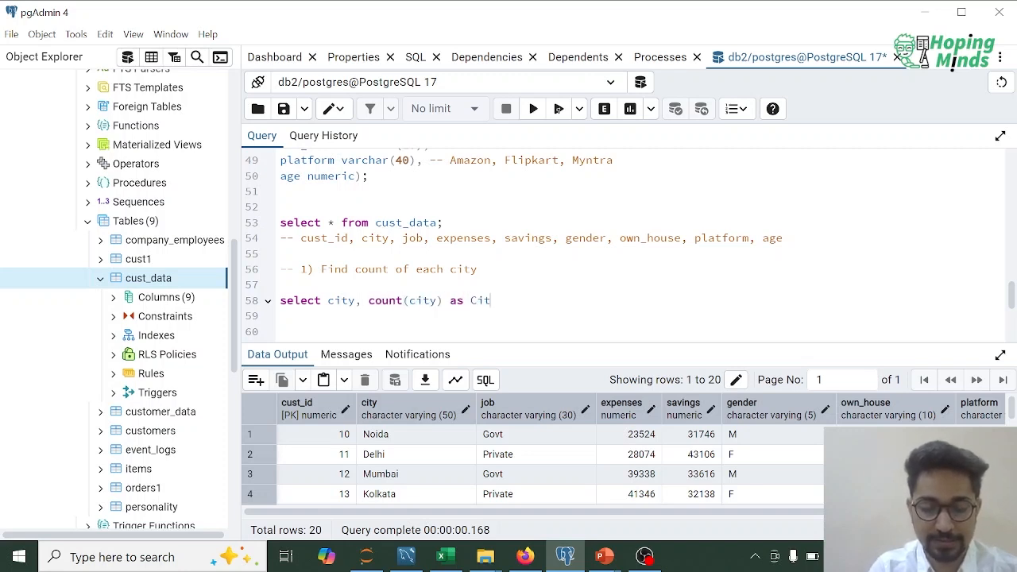
{"action": "type", "text": "y_Count fro"}
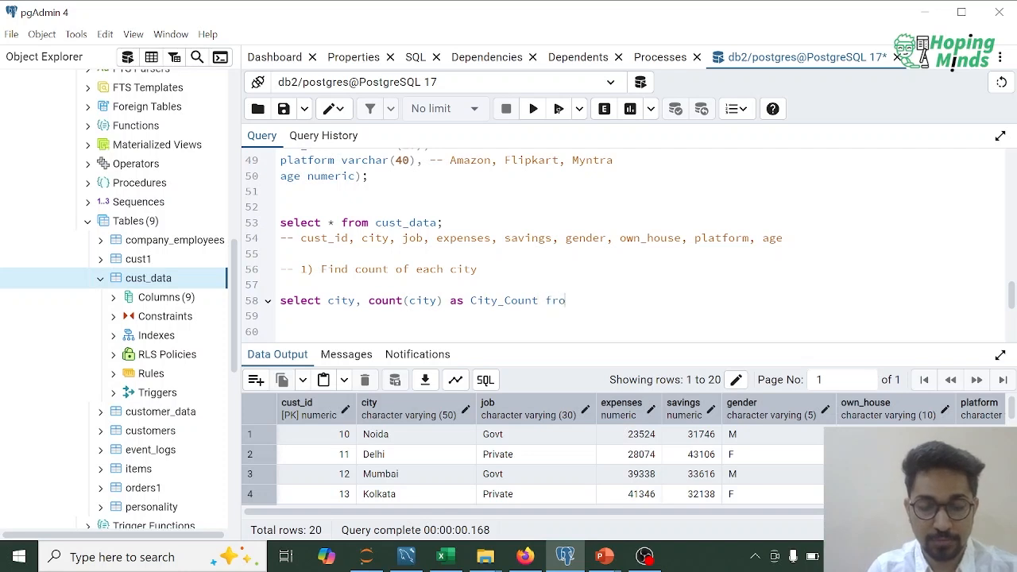
{"action": "type", "text": "m cust_"}
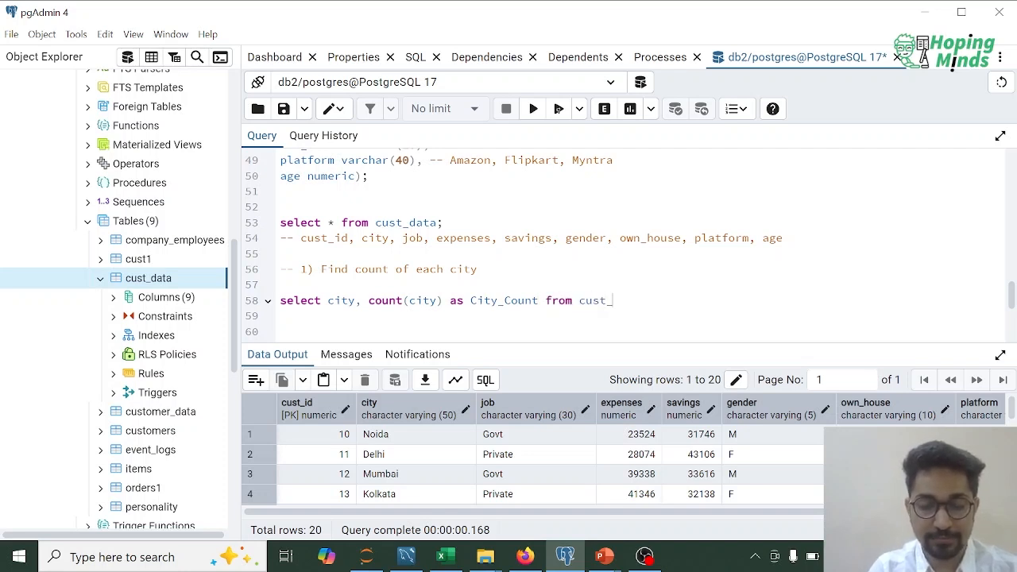
{"action": "type", "text": "data group "}
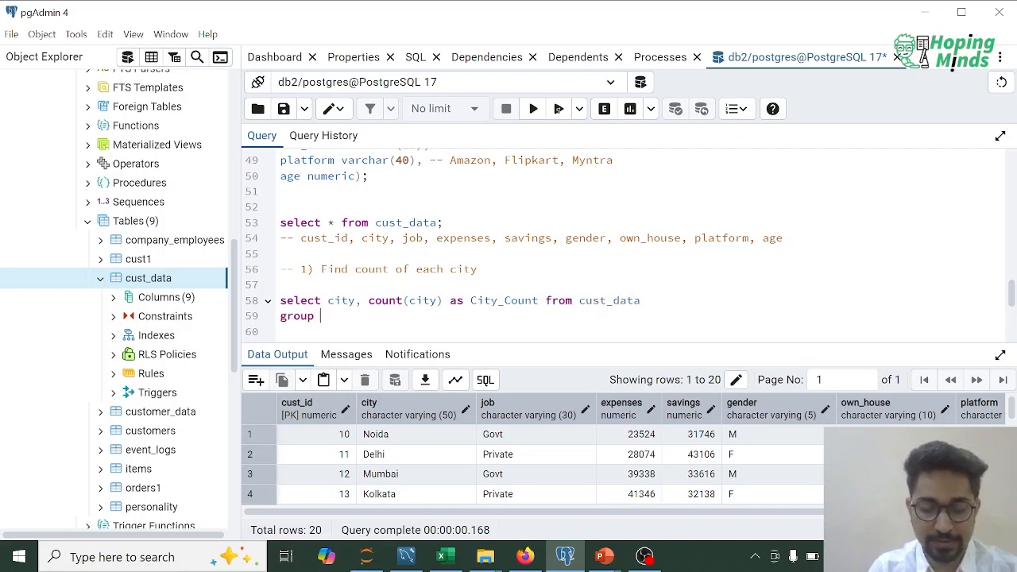
{"action": "type", "text": "by city;"}
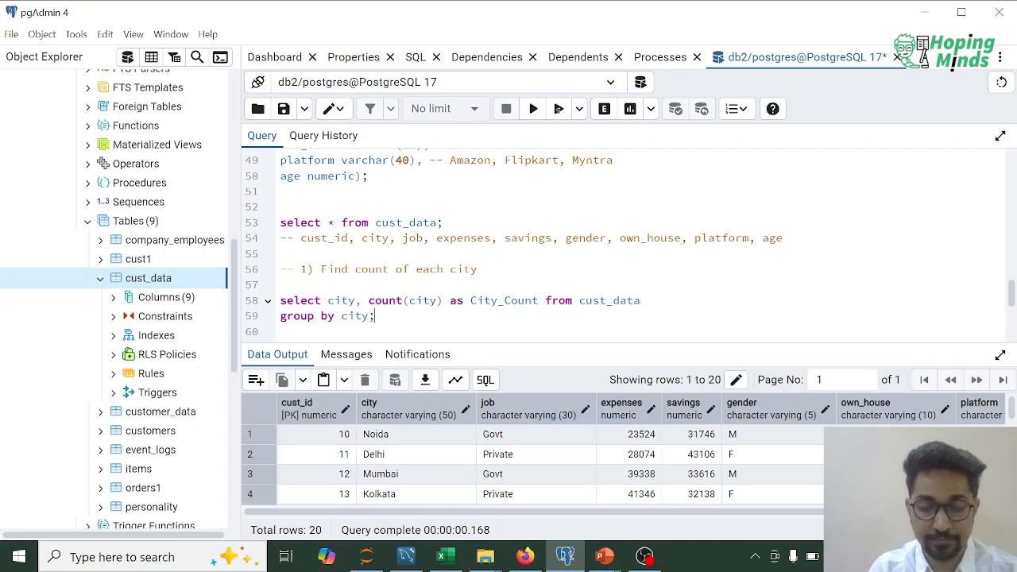
Run only the city count query and temporarily enlarge the results area to examine the count for each city
{"action": "key", "text": "shift+Up"}
{"action": "key", "text": "shift+Up"}
{"action": "key", "text": "shift+Right"}
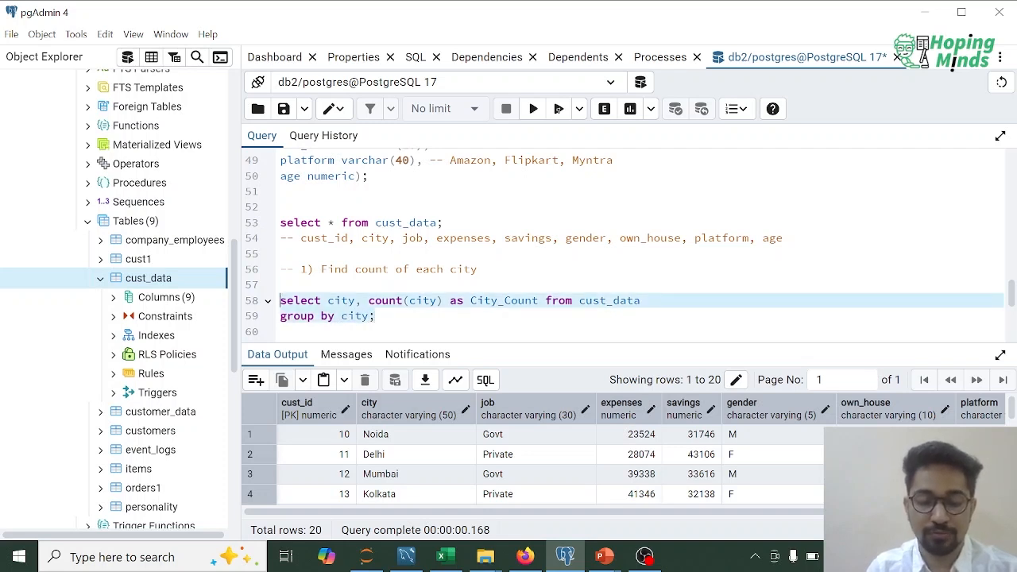
{"action": "key", "text": "F5"}
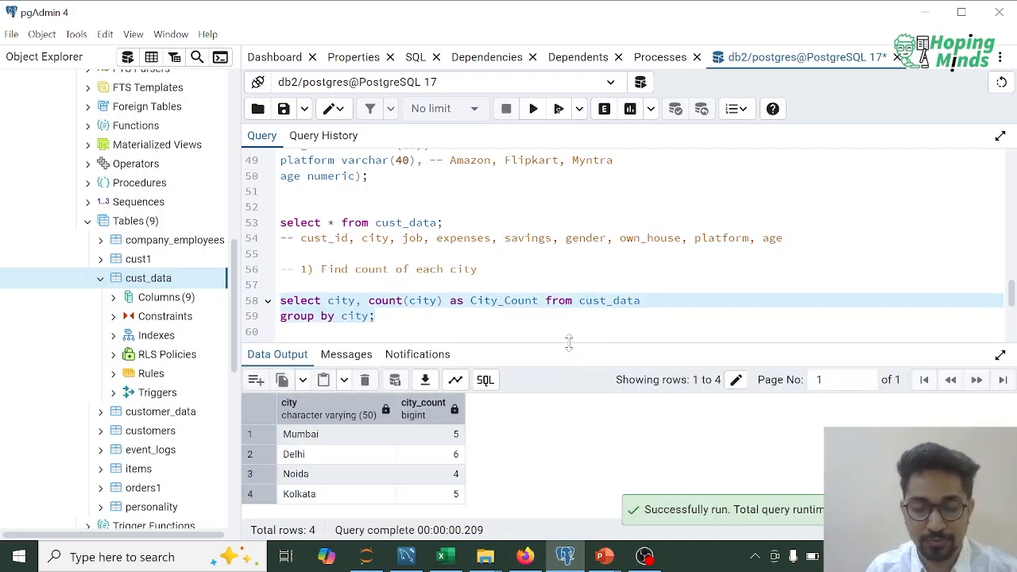
{"action": "left_click_drag", "start_coordinate": [569, 342], "coordinate": [565, 285]}
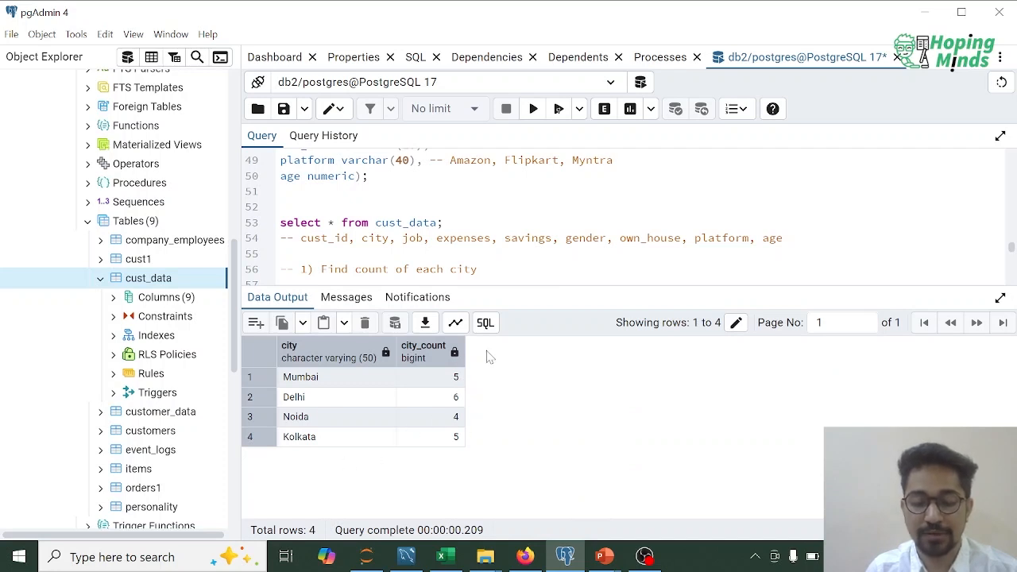
{"action": "left_click_drag", "start_coordinate": [579, 288], "coordinate": [577, 359]}
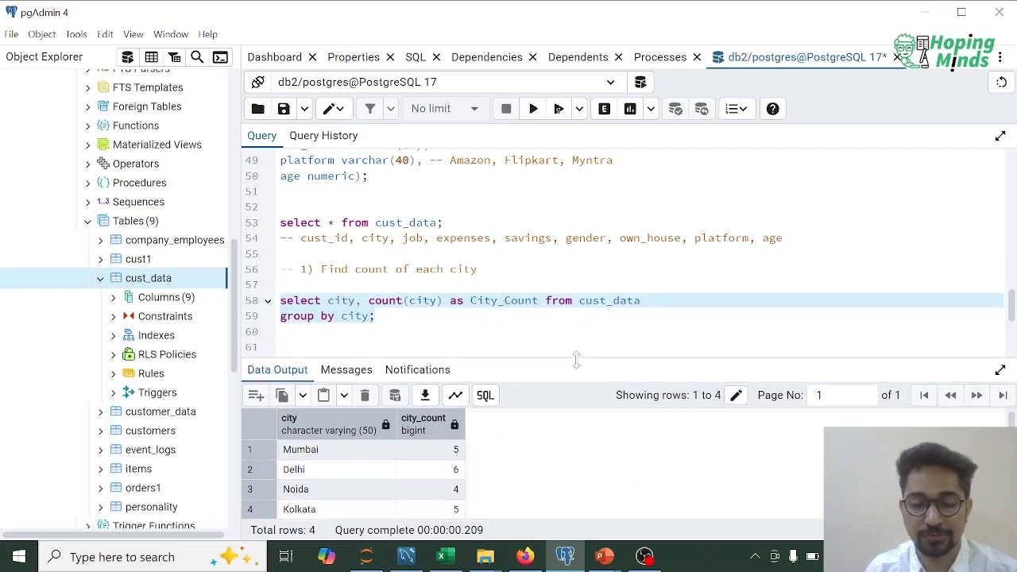
Add the question comment "-- 2) Find count of job Type" on line 61, reusing the wording of the first question
{"action": "left_click", "coordinate": [280, 331]}
{"action": "key", "text": "Return"}
{"action": "key", "text": "Return"}
{"action": "key", "text": "Up"}
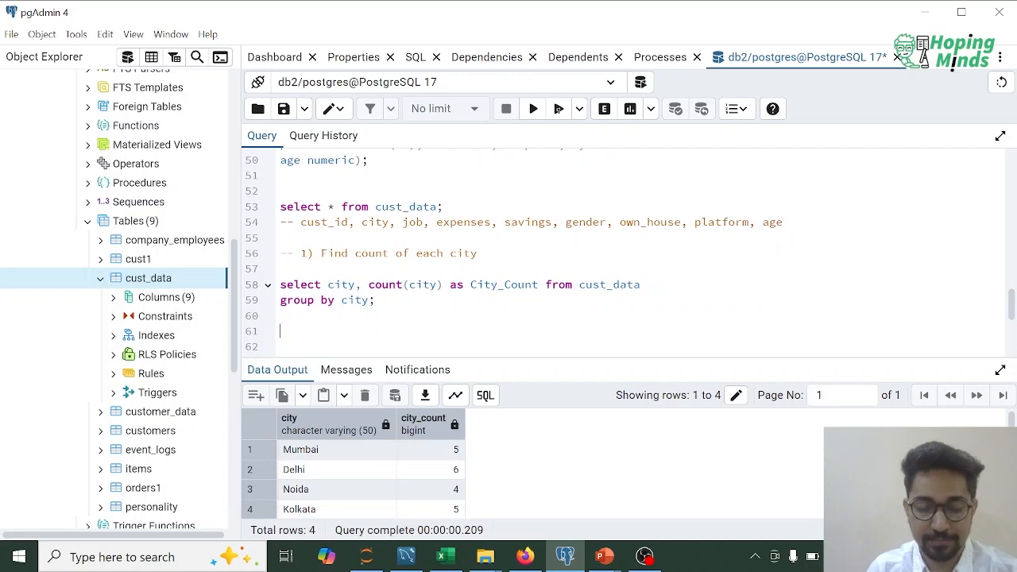
{"action": "type", "text": "-- 2)"}
{"action": "key", "text": "Up"}
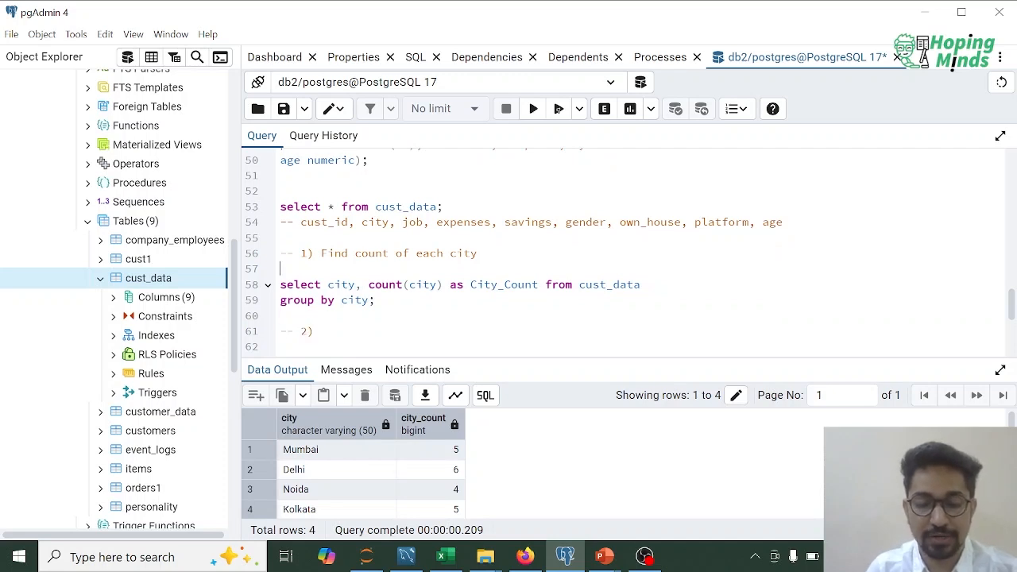
{"action": "left_click_drag", "start_coordinate": [321, 252], "coordinate": [478, 253]}
{"action": "key", "text": "ctrl+c"}
{"action": "key", "text": "Right"}
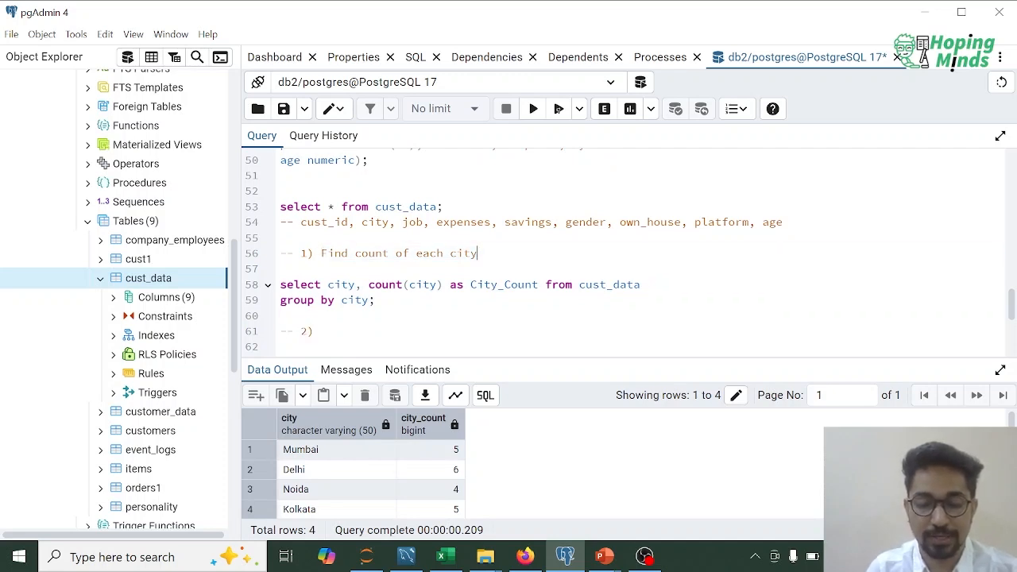
{"action": "key", "text": "ctrl+v"}
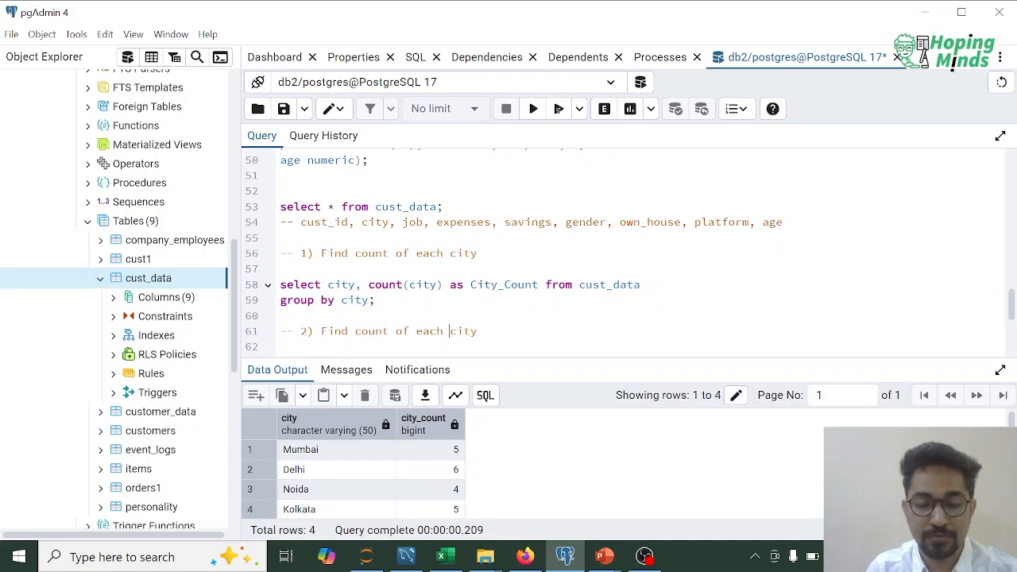
{"action": "left_click_drag", "start_coordinate": [414, 331], "coordinate": [478, 331]}
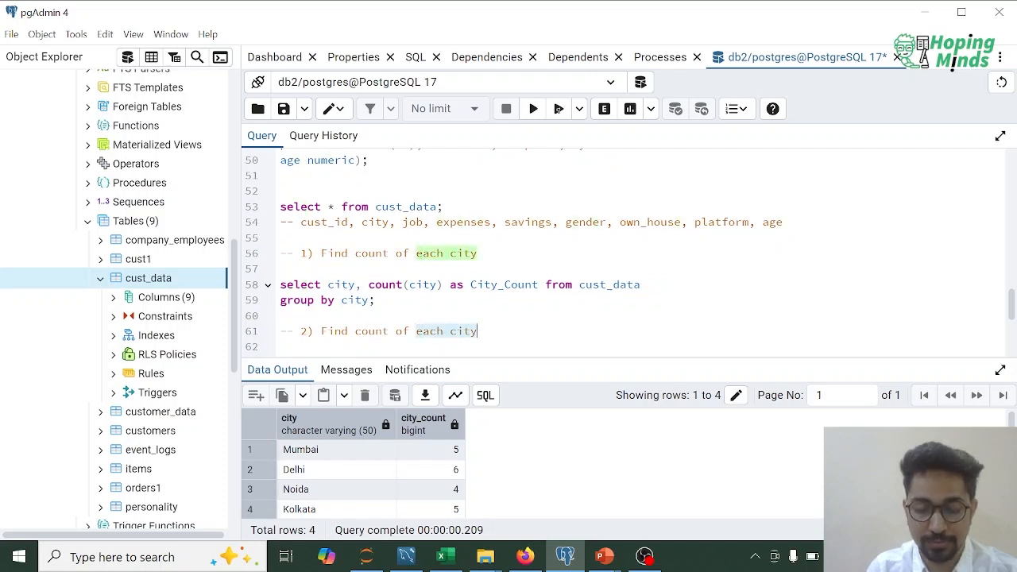
{"action": "type", "text": "job Type"}
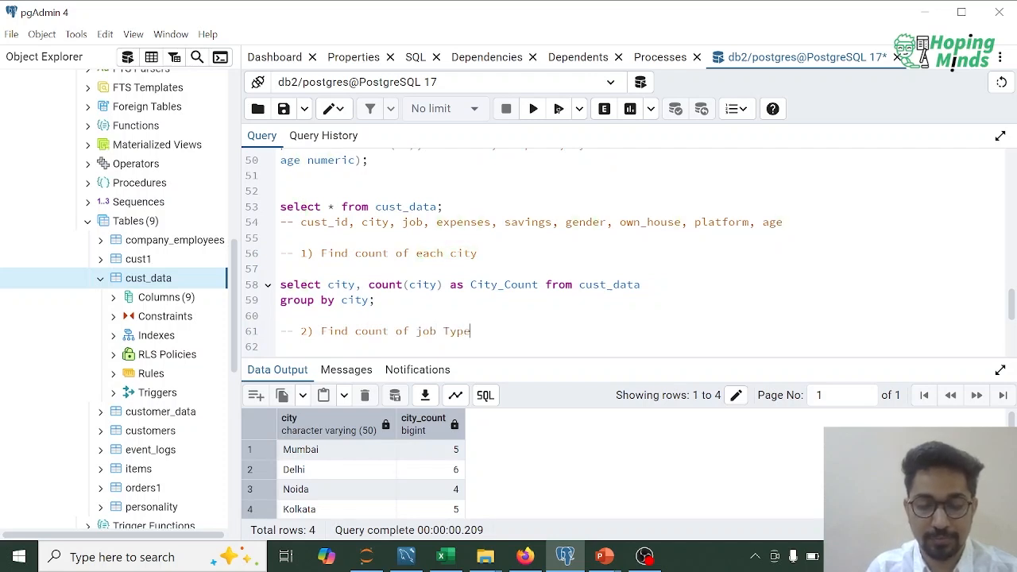
Duplicate the second question's comment onto line 63 and change it to "-- 3) Find count of platform"
{"action": "key", "text": "shift+Home"}
{"action": "key", "text": "ctrl+c"}
{"action": "key", "text": "End"}
{"action": "key", "text": "Return"}
{"action": "key", "text": "Return"}
{"action": "key", "text": "ctrl+v"}
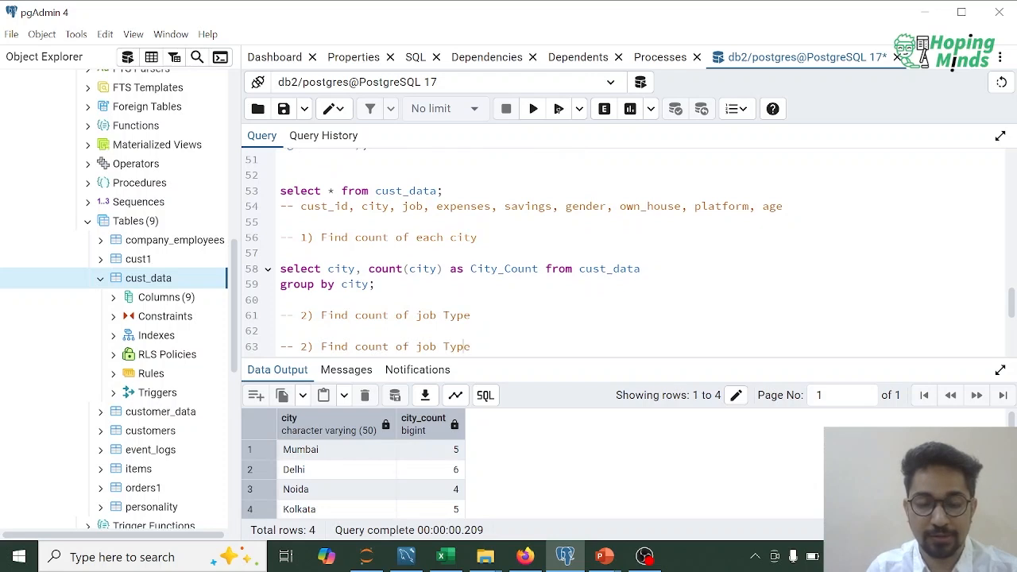
{"action": "left_click", "coordinate": [309, 346]}
{"action": "key", "text": "BackSpace"}
{"action": "type", "text": "3"}
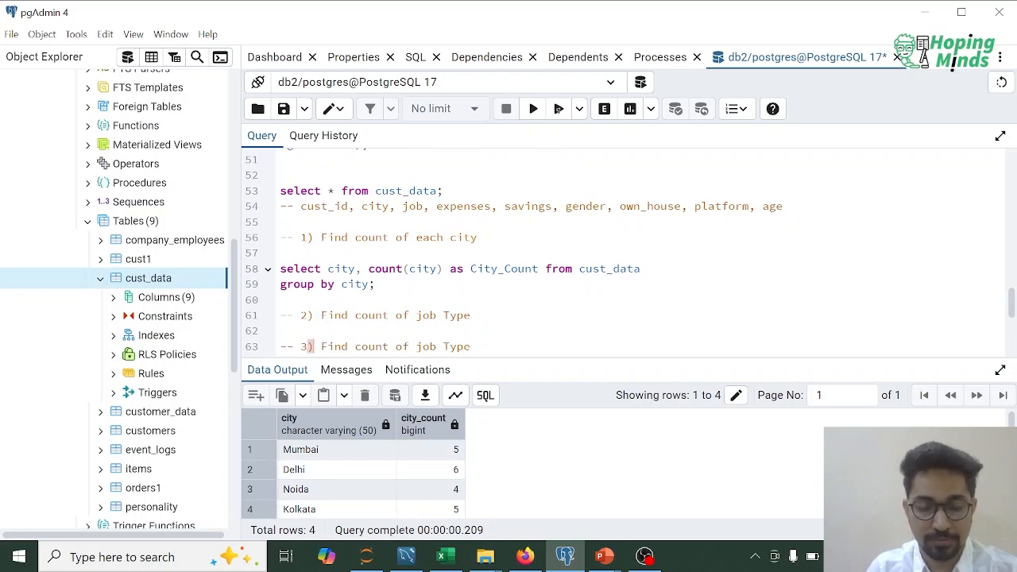
{"action": "left_click_drag", "start_coordinate": [417, 346], "coordinate": [470, 332]}
{"action": "type", "text": "platform"}
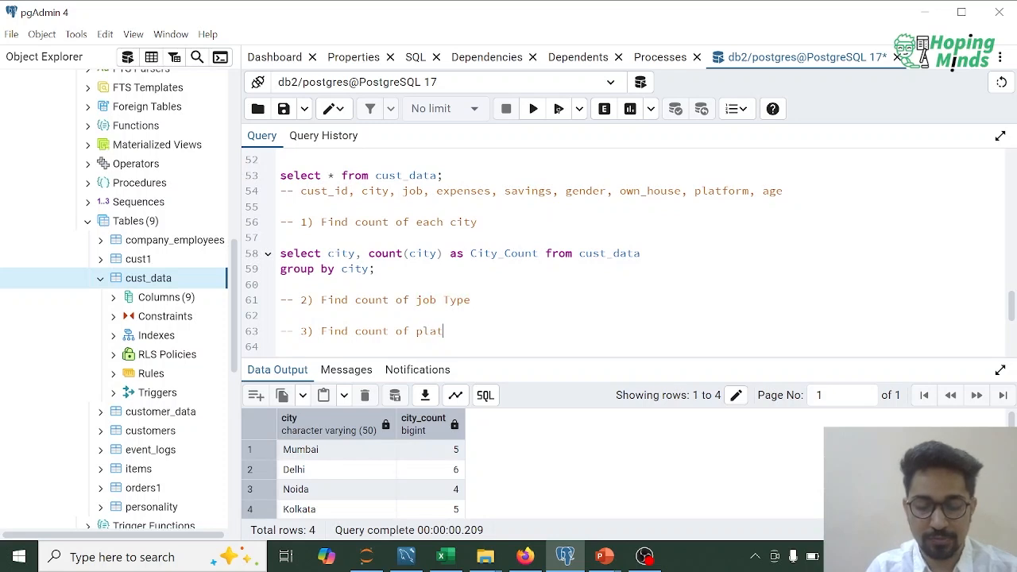
Make room below the second question and write "select job, count(job) as Job_Count from cust_data group by job;" on lines 62 and 63
{"action": "key", "text": "Return"}
{"action": "key", "text": "Return"}
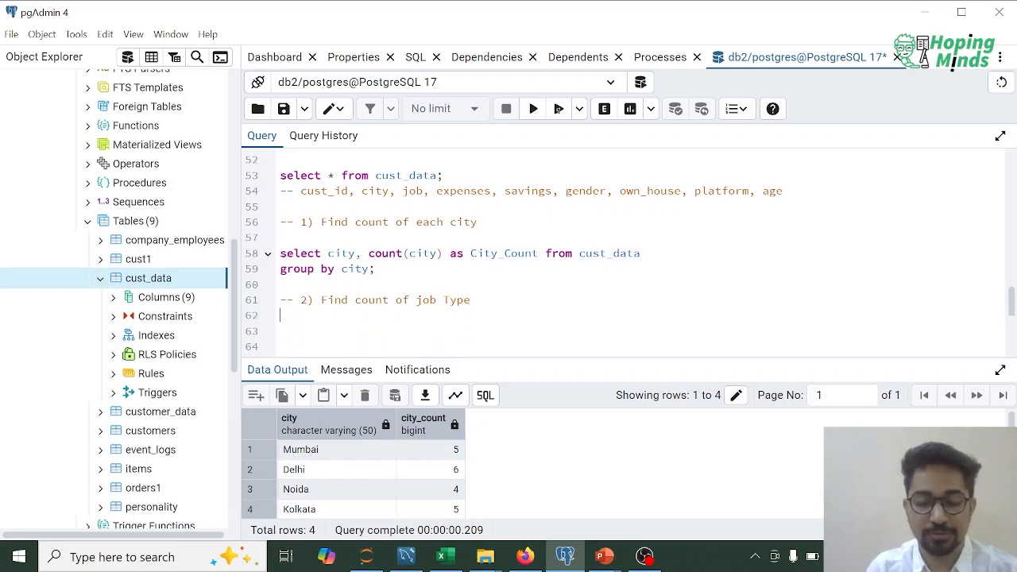
{"action": "type", "text": "select"}
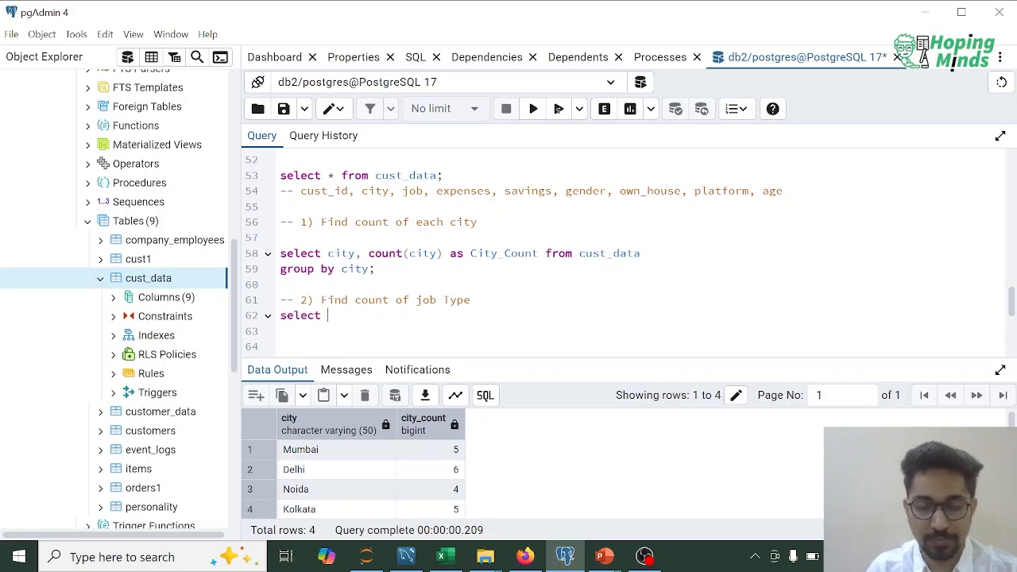
{"action": "type", "text": " job, cou"}
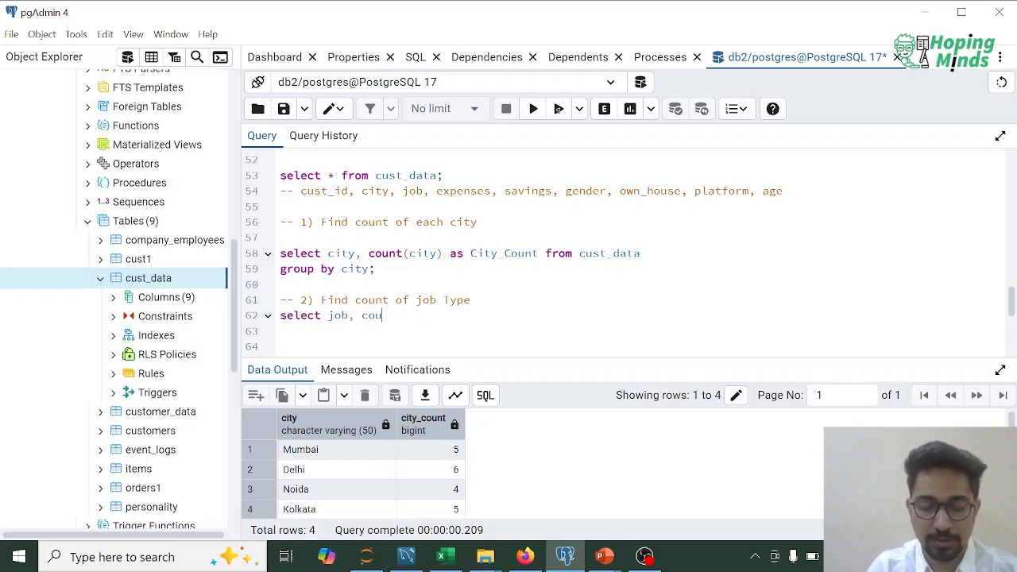
{"action": "type", "text": "nt(jon"}
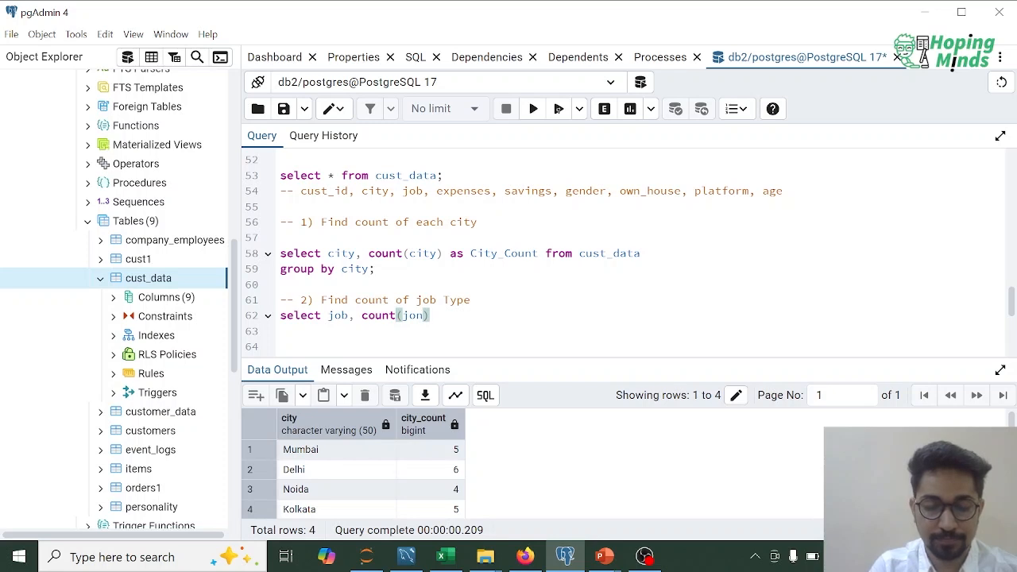
{"action": "key", "text": "BackSpace"}
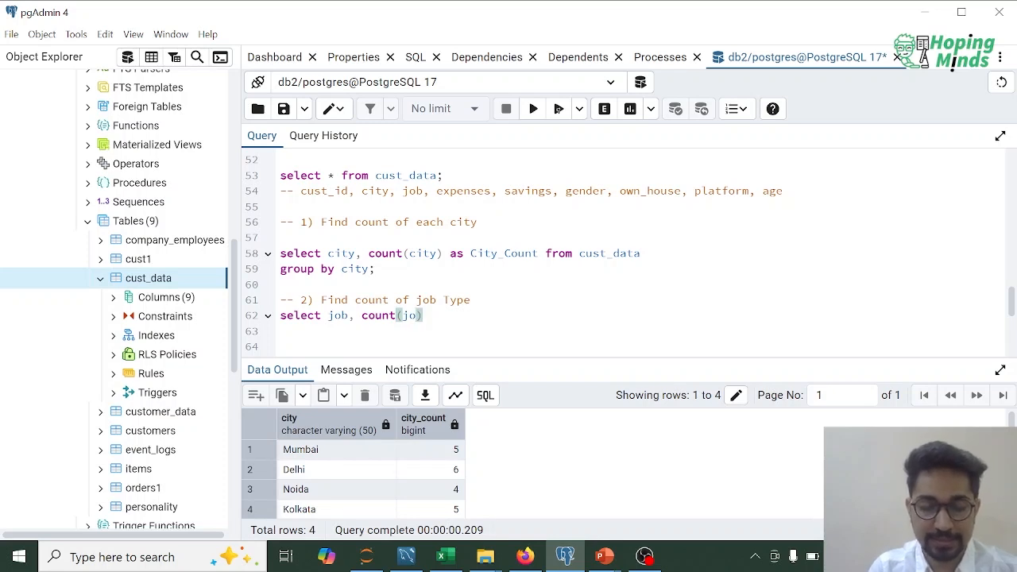
{"action": "type", "text": "b) as"}
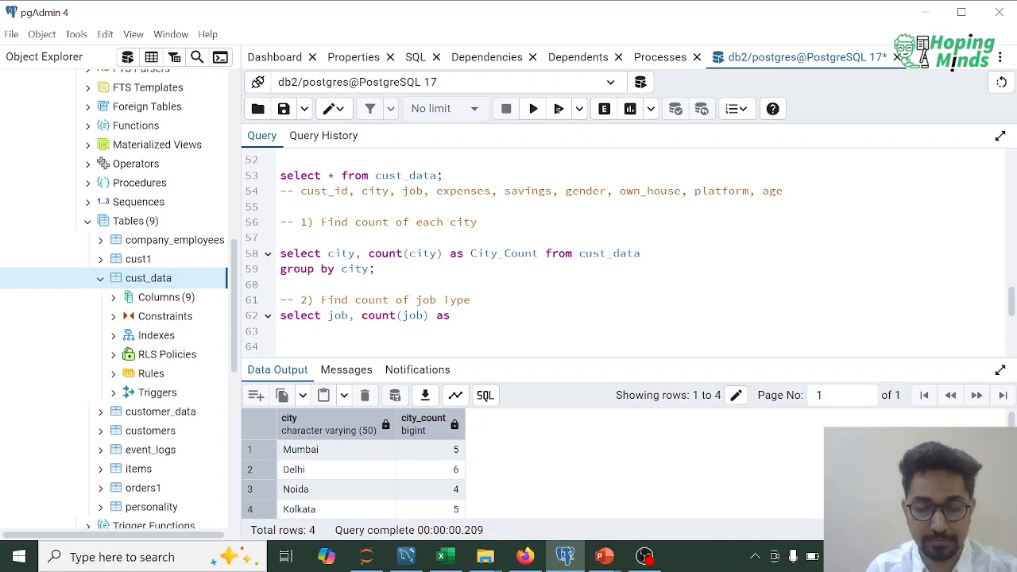
{"action": "type", "text": "Job_Co"}
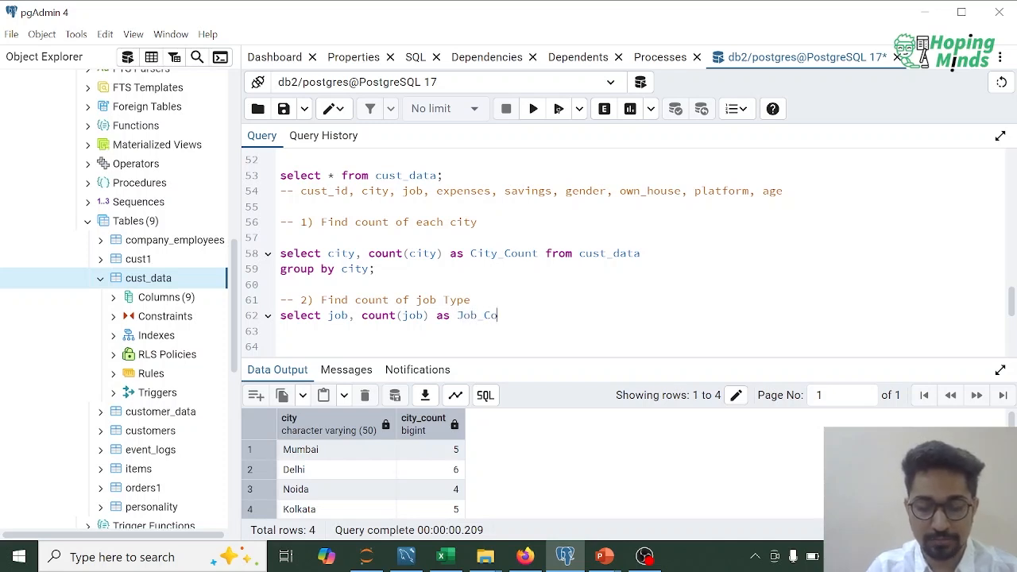
{"action": "type", "text": "unt from "}
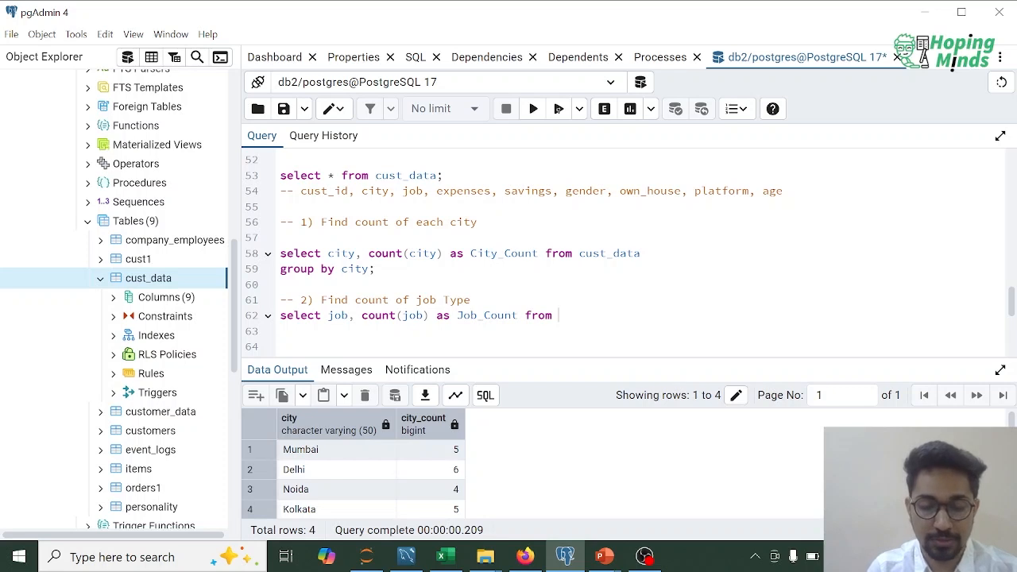
{"action": "type", "text": "cust_data"}
{"action": "key", "text": "Return"}
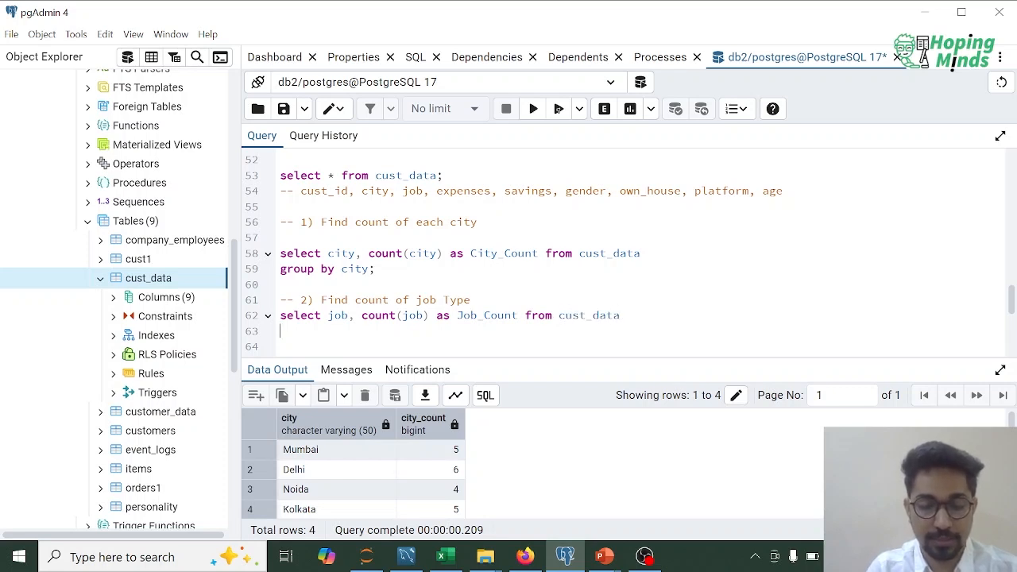
{"action": "type", "text": "group "}
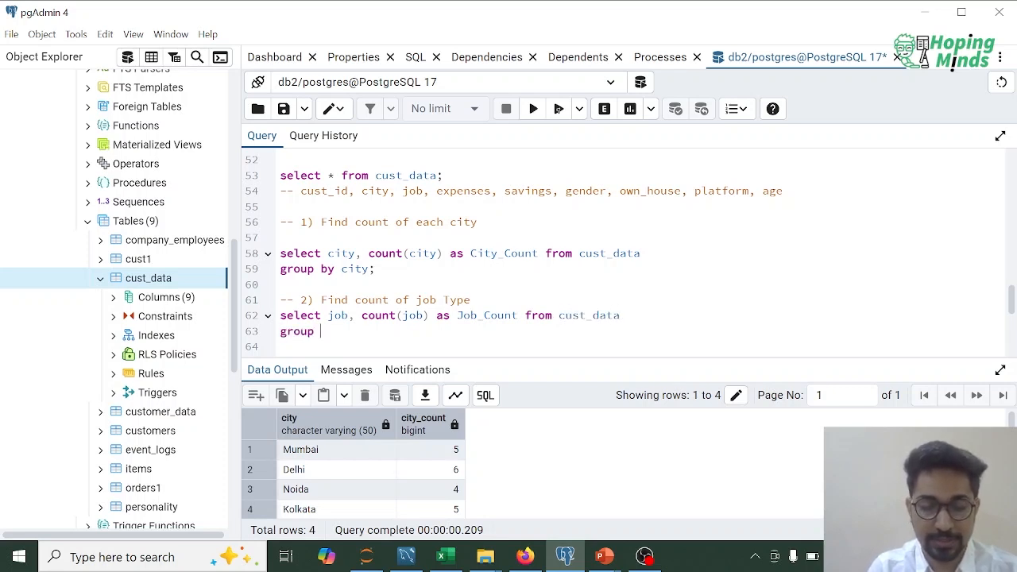
{"action": "type", "text": "by "}
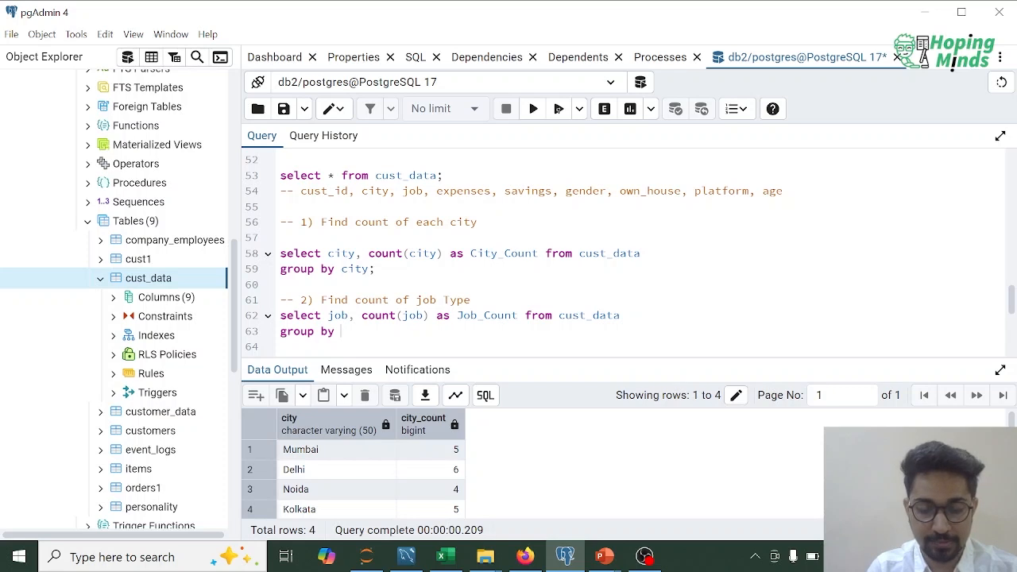
{"action": "type", "text": "job;"}
Run only the job count query on lines 62 and 63
{"action": "key", "text": "shift+Home"}
{"action": "key", "text": "shift+Up"}
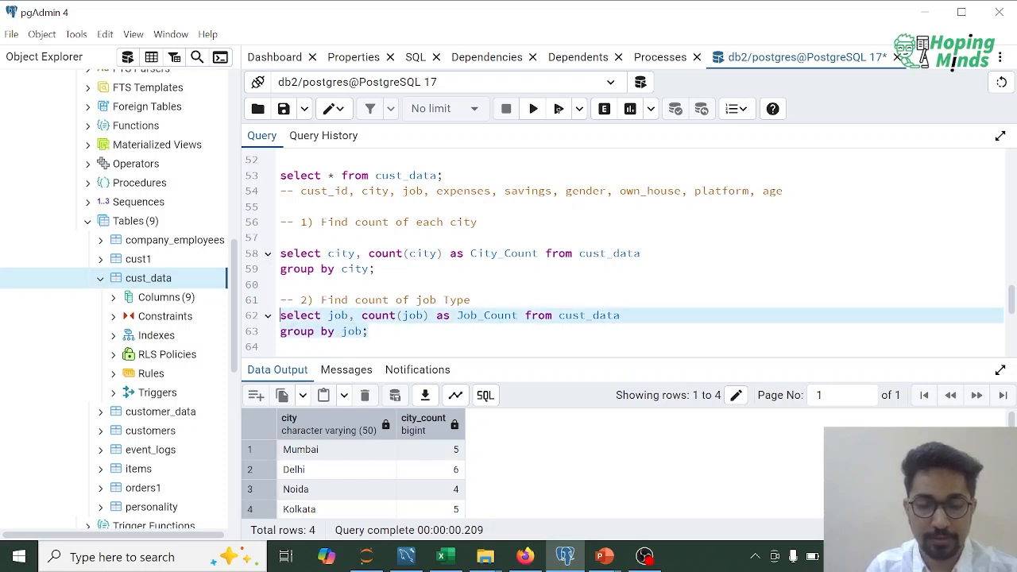
{"action": "left_click", "coordinate": [533, 109]}
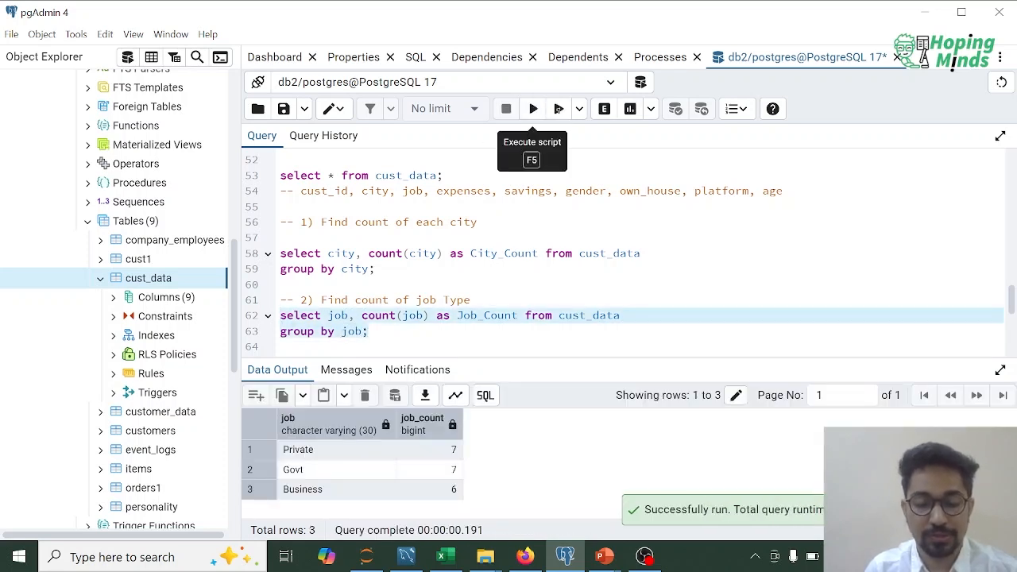
Write "select platform, count(platform) as Platform_Count from cust_data" on line 67, directly below the third question's comment
{"action": "left_click_drag", "start_coordinate": [550, 357], "coordinate": [547, 279]}
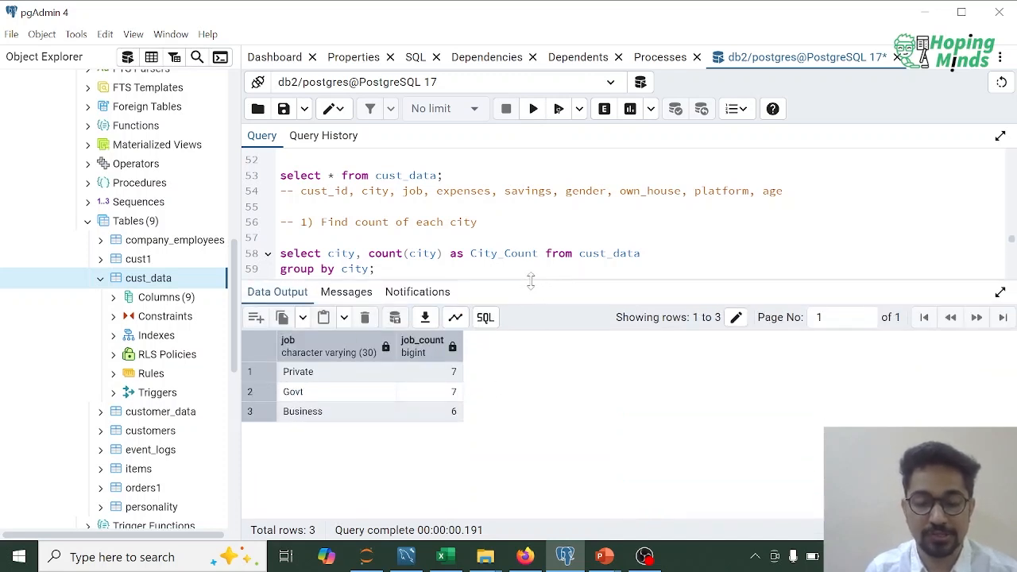
{"action": "left_click_drag", "start_coordinate": [530, 281], "coordinate": [523, 401]}
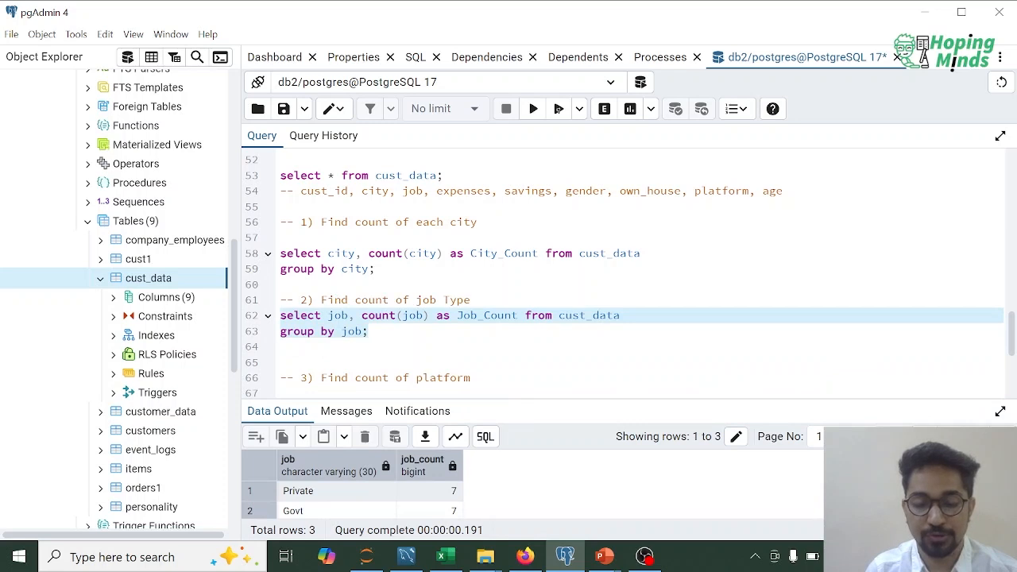
{"action": "scroll", "coordinate": [620, 318], "scroll_direction": "down", "scroll_amount": 2}
{"action": "left_click", "coordinate": [472, 286]}
{"action": "key", "text": "Return"}
{"action": "key", "text": "Return"}
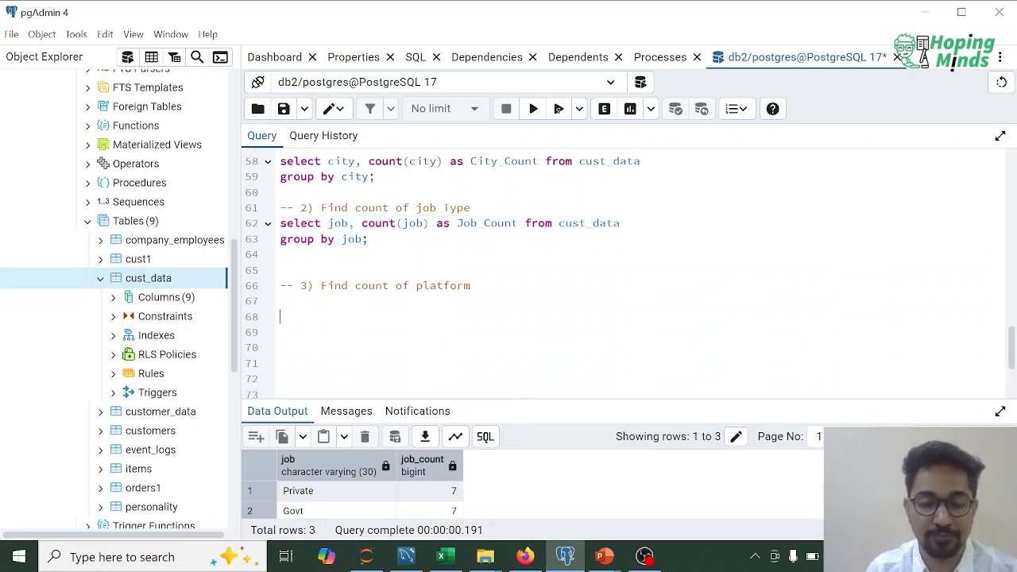
{"action": "type", "text": "select plat"}
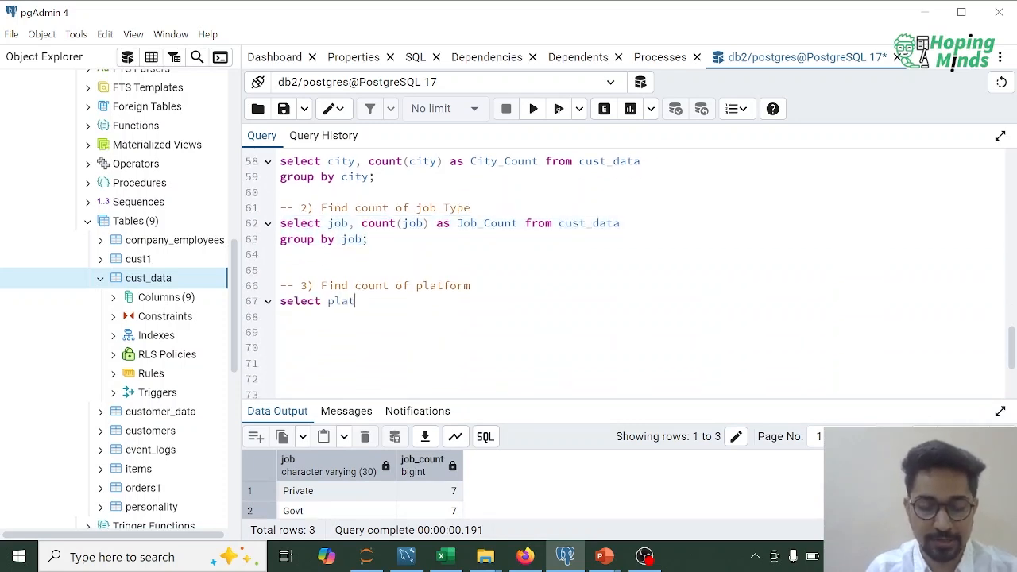
{"action": "type", "text": "form, count(plat"}
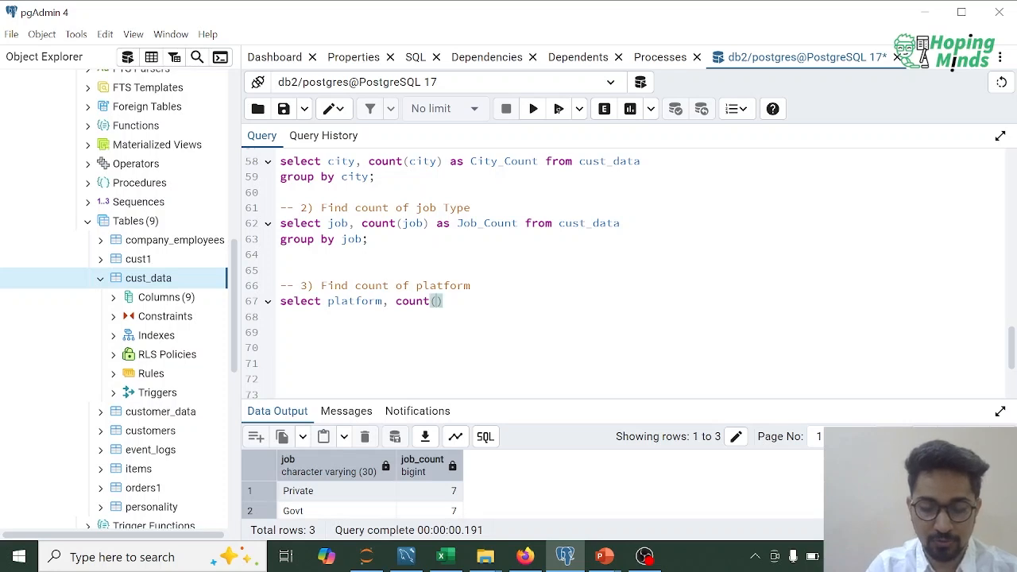
{"action": "type", "text": "form"}
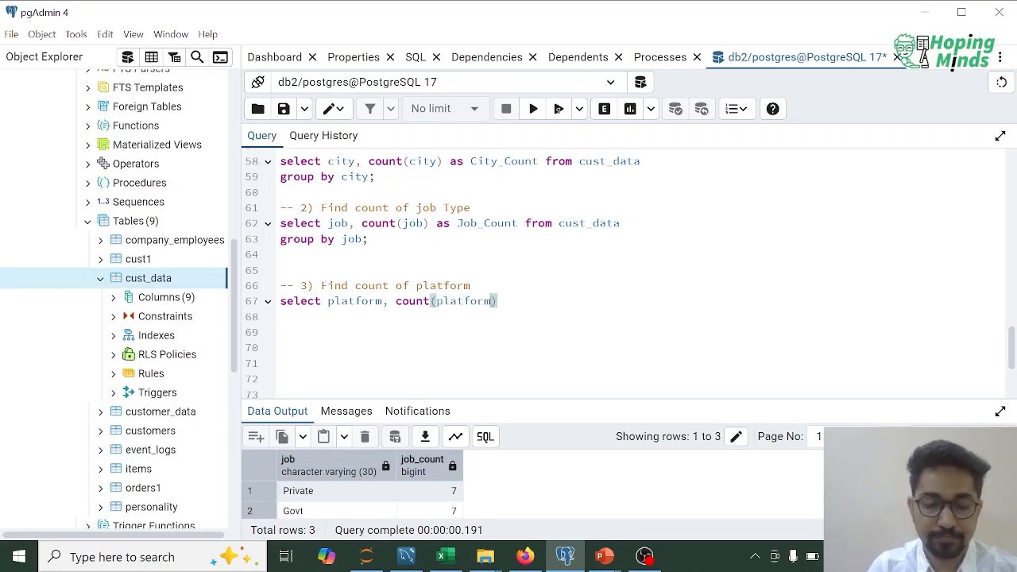
{"action": "type", "text": " as Pla"}
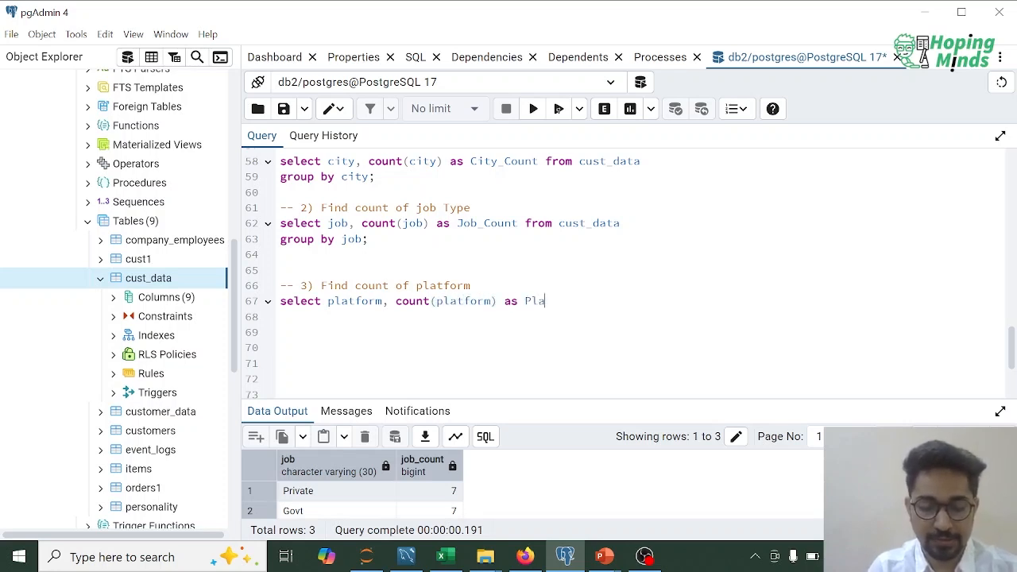
{"action": "type", "text": "tform_con"}
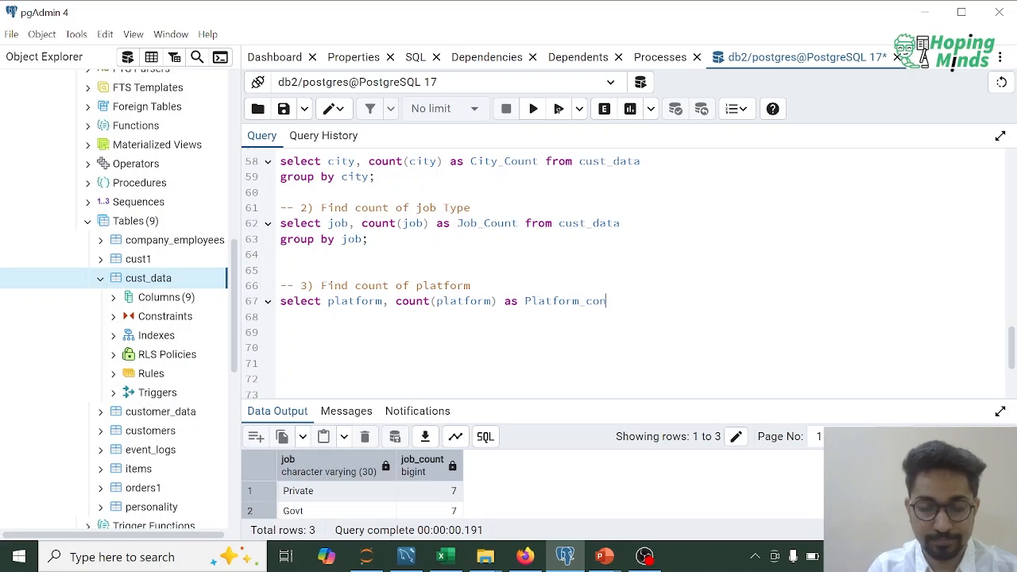
{"action": "key", "text": "BackSpace"}
{"action": "key", "text": "BackSpace"}
{"action": "key", "text": "BackSpace"}
{"action": "type", "text": "Count from"}
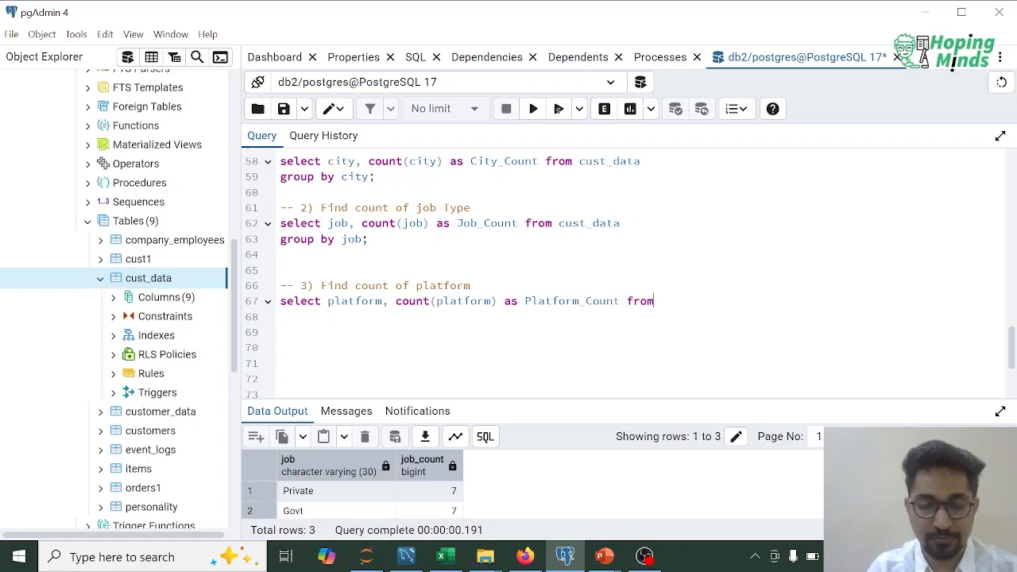
{"action": "key", "text": "BackSpace"}
{"action": "key", "text": "BackSpace"}
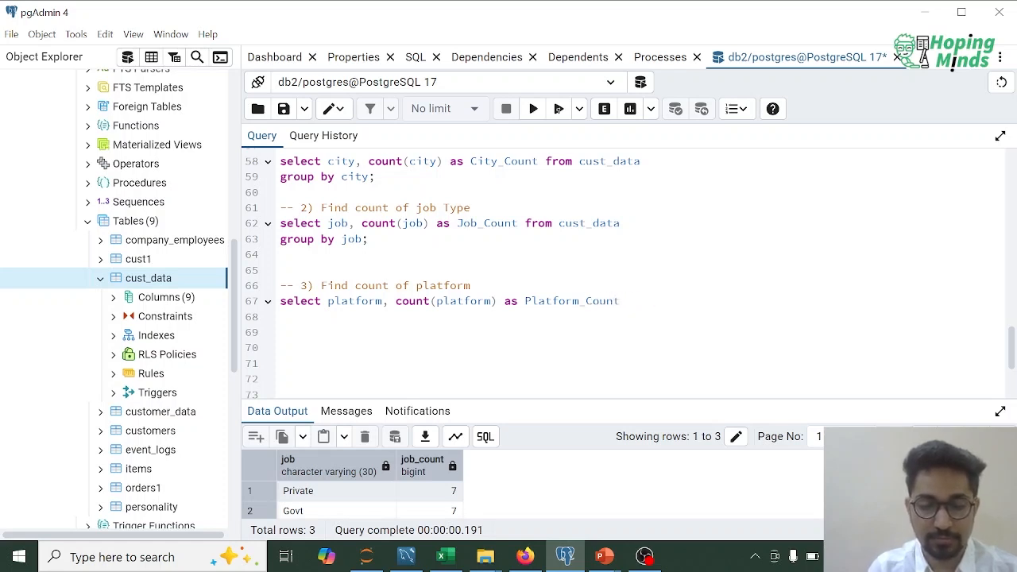
{"action": "type", "text": "from cust_data"}
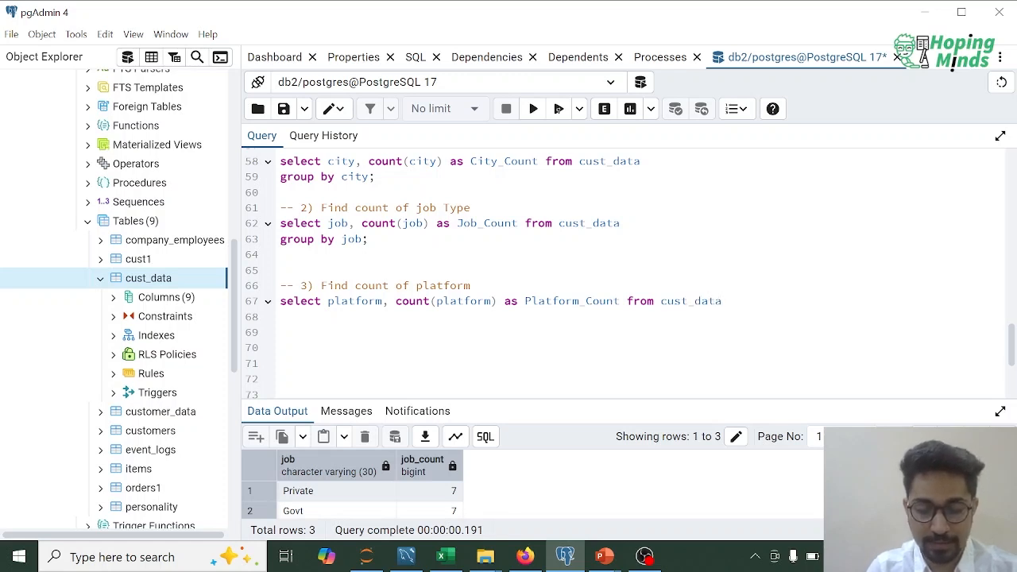
Complete the platform count query with "group by platform;" on line 68 and run only lines 67 and 68
{"action": "key", "text": "Return"}
{"action": "type", "text": "group by"}
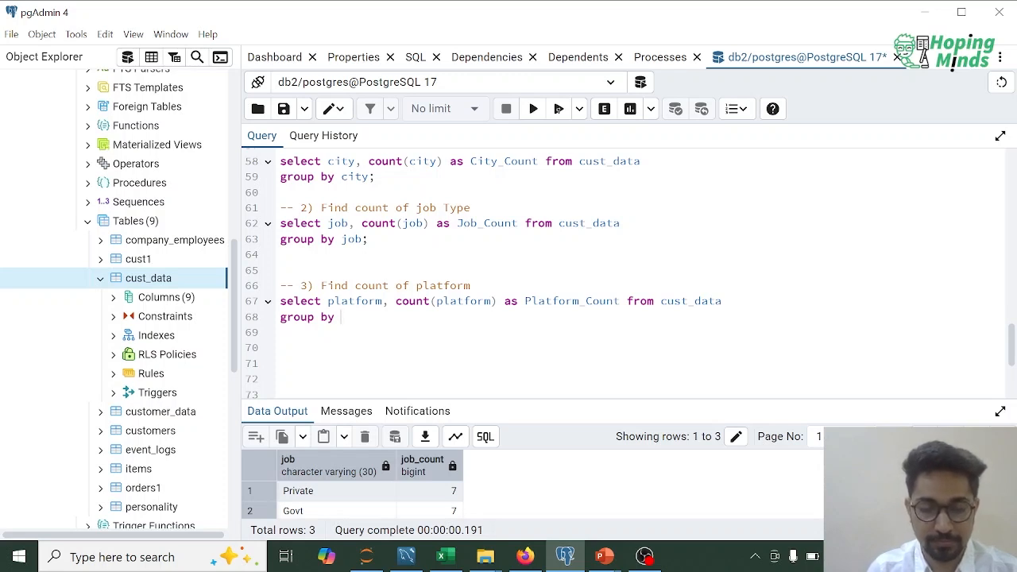
{"action": "type", "text": "platform;"}
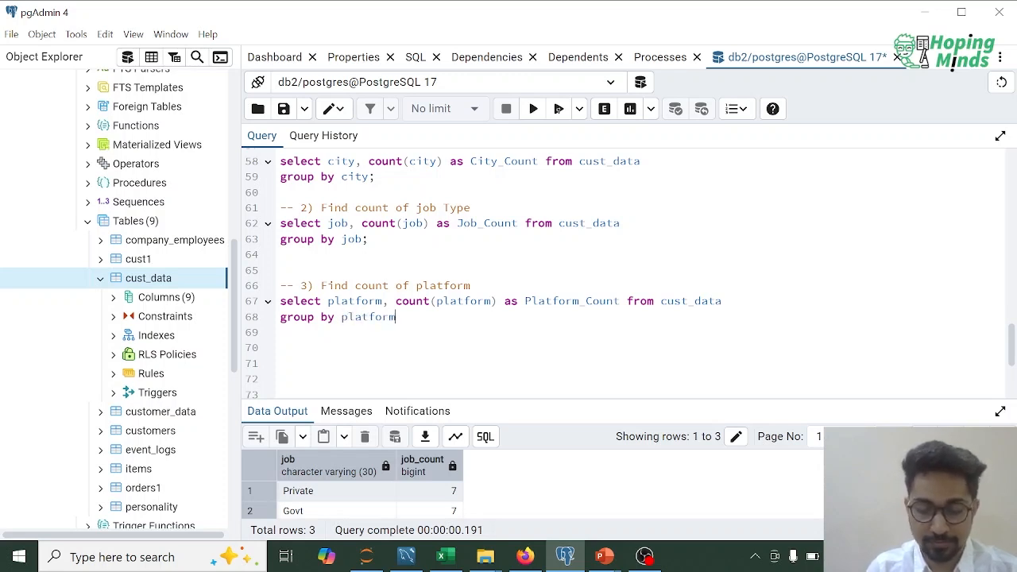
{"action": "key", "text": "shift+Home"}
{"action": "key", "text": "shift+Up"}
{"action": "key", "text": "F5"}
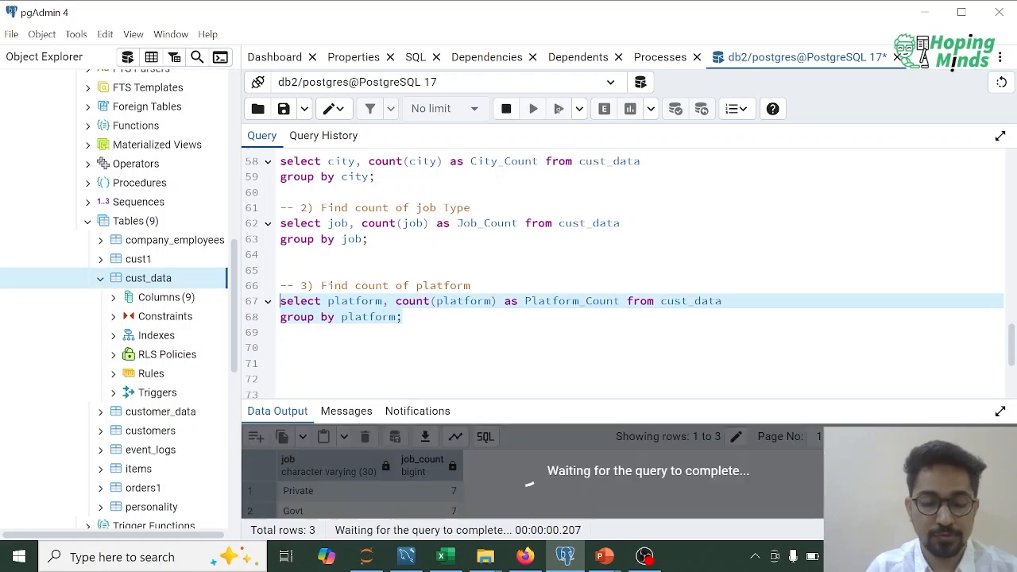
{"action": "left_click_drag", "start_coordinate": [553, 397], "coordinate": [553, 326]}
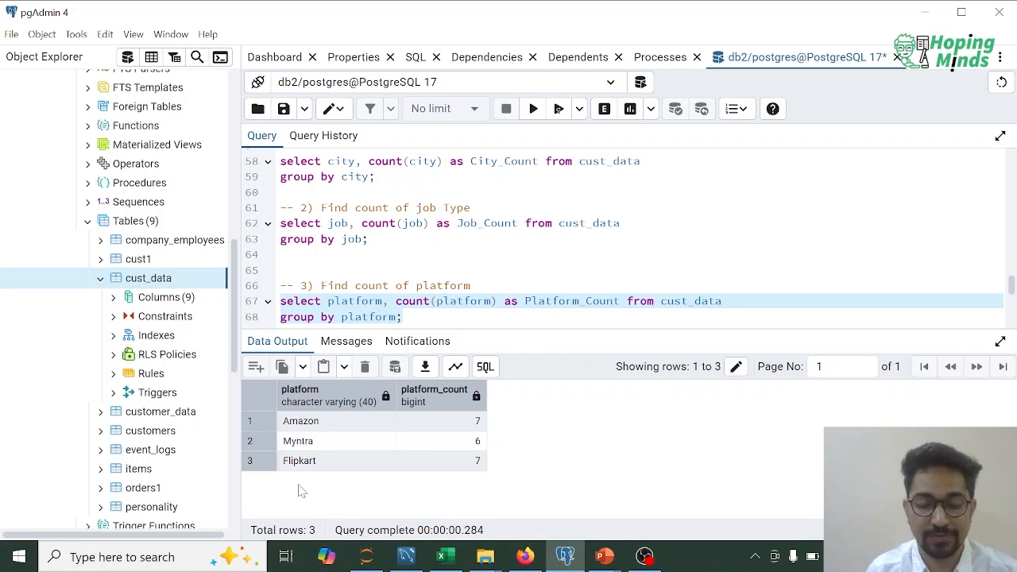
{"action": "left_click_drag", "start_coordinate": [543, 327], "coordinate": [542, 385]}
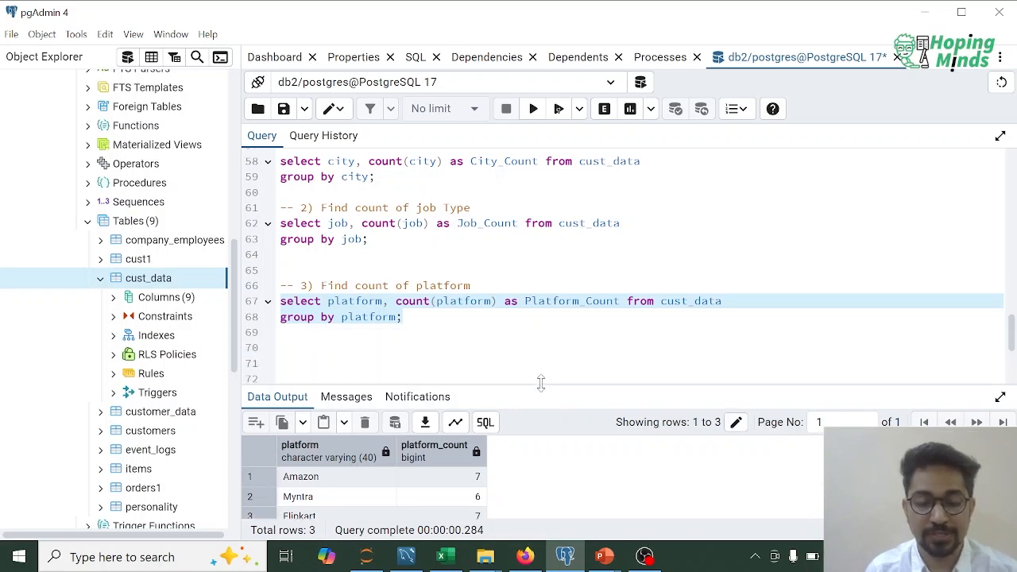
Add the question comment "-- 4) Find avg expenses and avg avging based on city and gender" on line 70
{"action": "left_click", "coordinate": [281, 348]}
{"action": "type", "text": "# 4"}
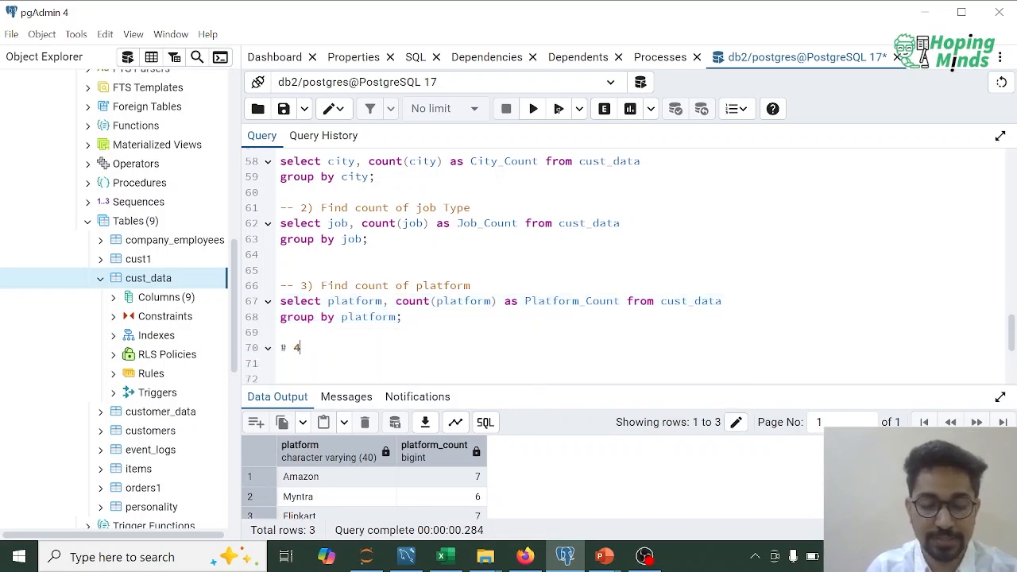
{"action": "type", "text": ")"}
{"action": "key", "text": "Left"}
{"action": "key", "text": "Left"}
{"action": "key", "text": "Left"}
{"action": "key", "text": "BackSpace"}
{"action": "type", "text": "-"}
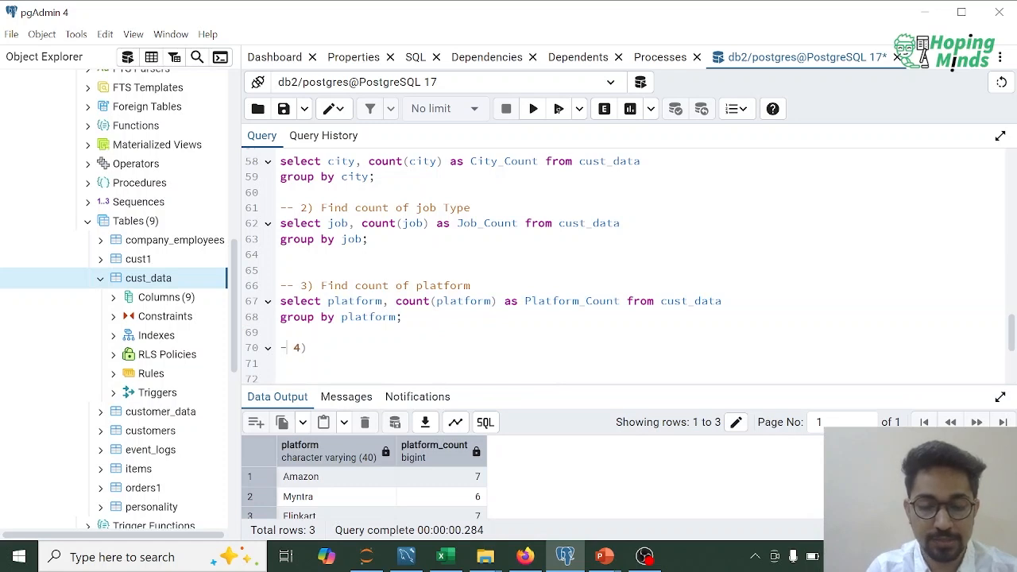
{"action": "type", "text": "-"}
{"action": "key", "text": "End"}
{"action": "type", "text": "Find "}
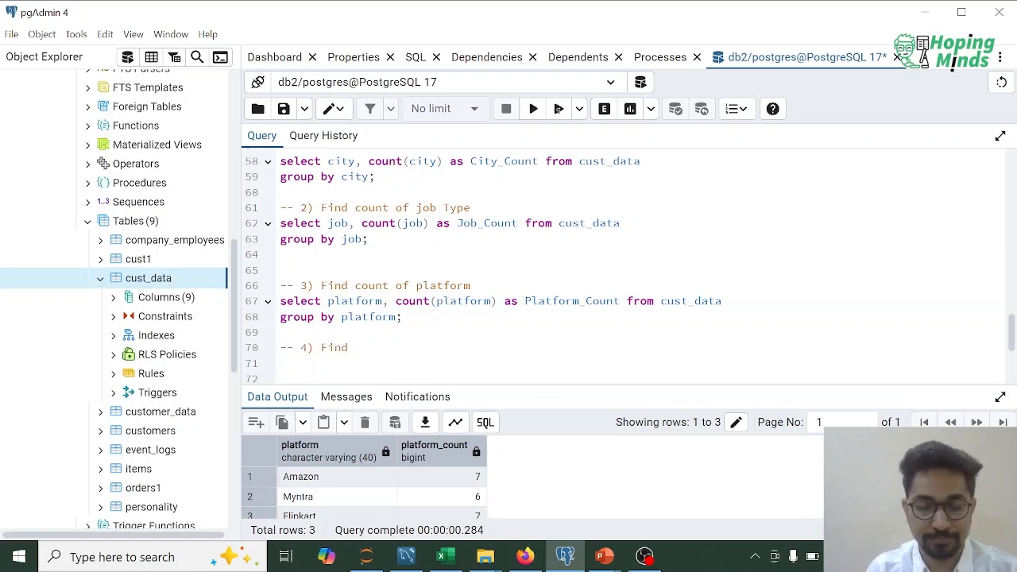
{"action": "type", "text": "avg expens"}
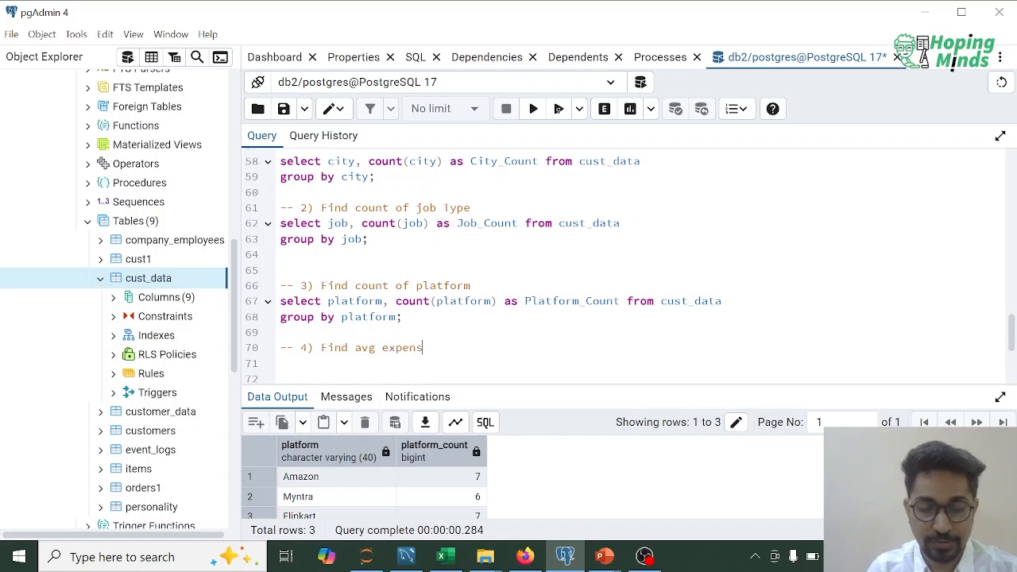
{"action": "type", "text": "es and savg"}
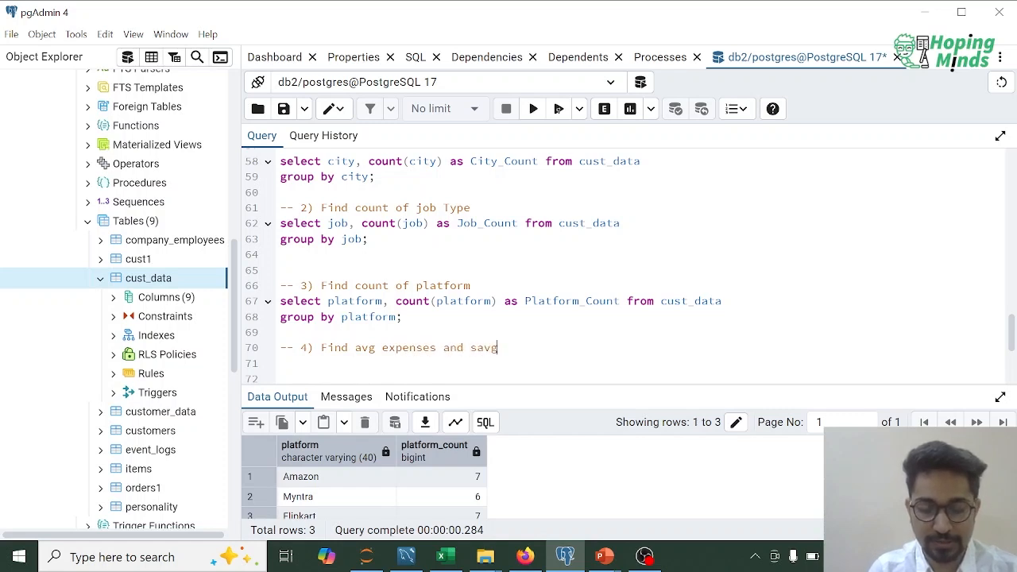
{"action": "type", "text": "ing based on "}
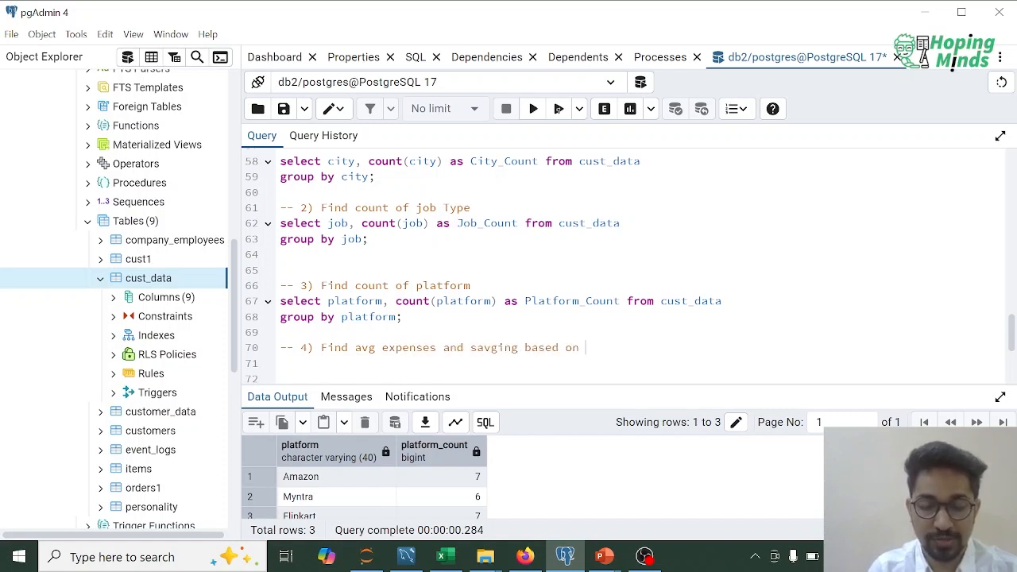
{"action": "type", "text": "city and gender"}
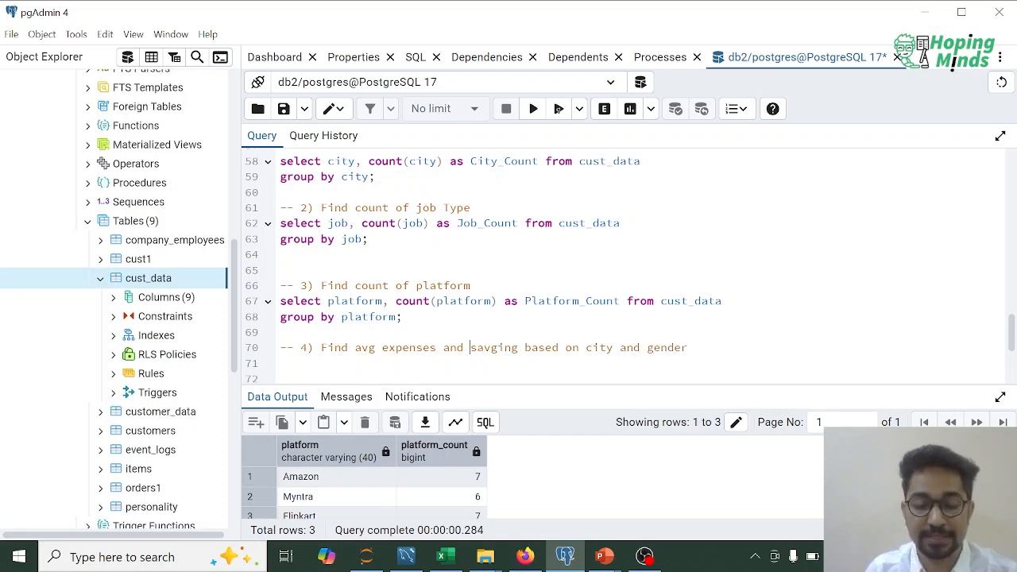
{"action": "key", "text": "BackSpace"}
{"action": "type", "text": "avg"}
{"action": "key", "text": "Down"}
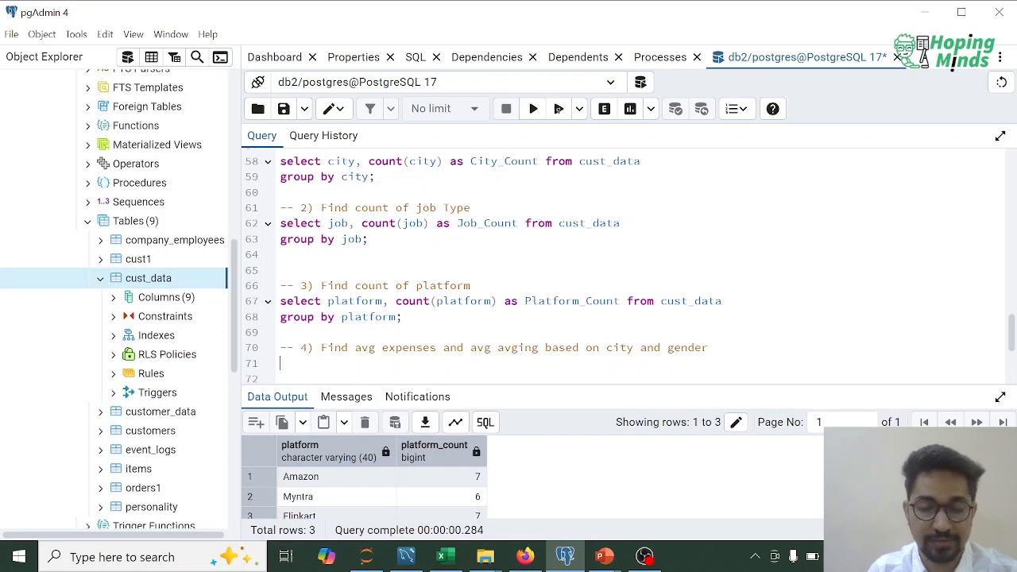
Start the fourth question's query on line 72, below its comment, with "select city, gender, "
{"action": "key", "text": "Return"}
{"action": "key", "text": "Return"}
{"action": "key", "text": "Return"}
{"action": "key", "text": "Return"}
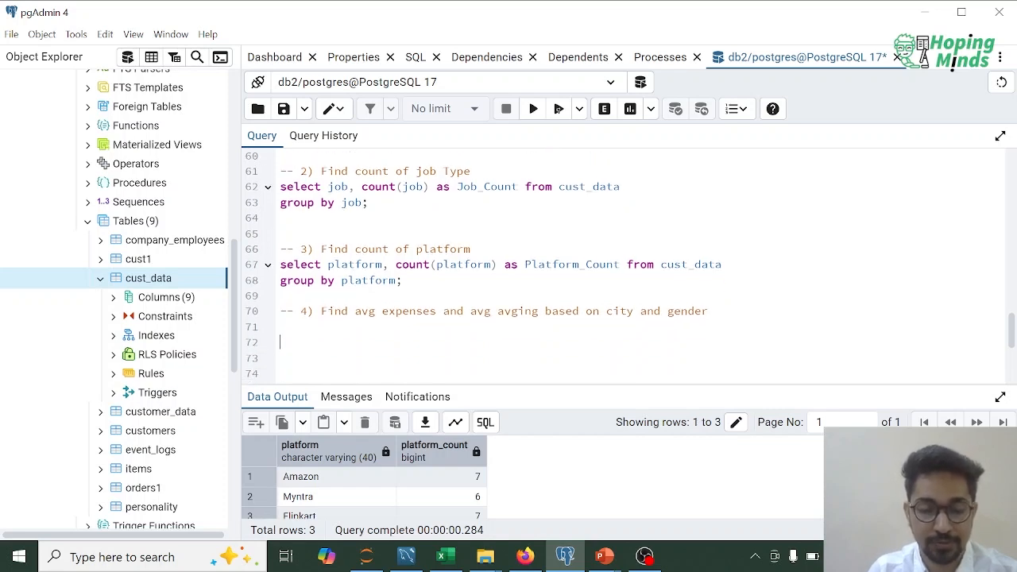
{"action": "type", "text": "seelct"}
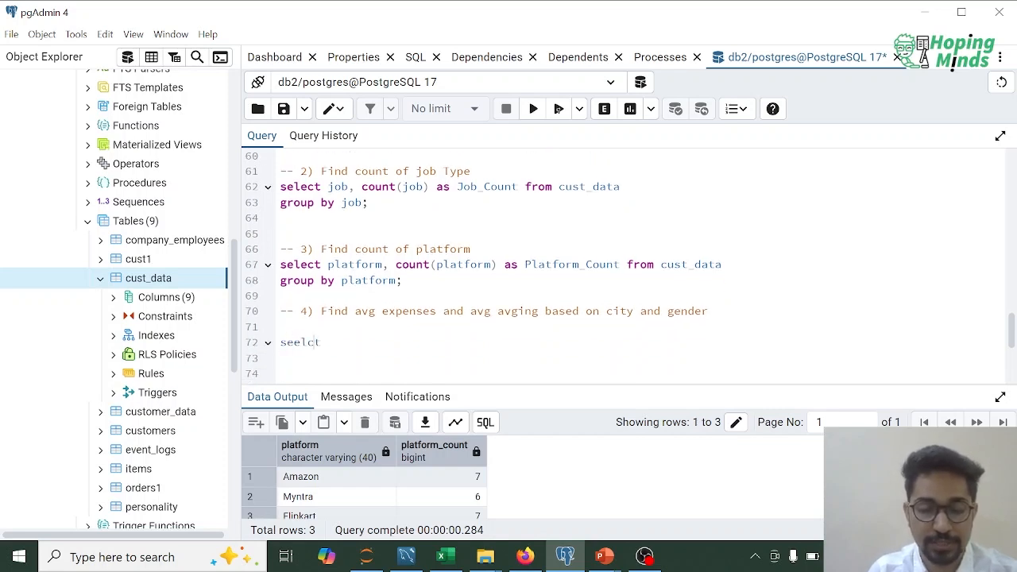
{"action": "key", "text": "BackSpace"}
{"action": "key", "text": "Right"}
{"action": "type", "text": "ect"}
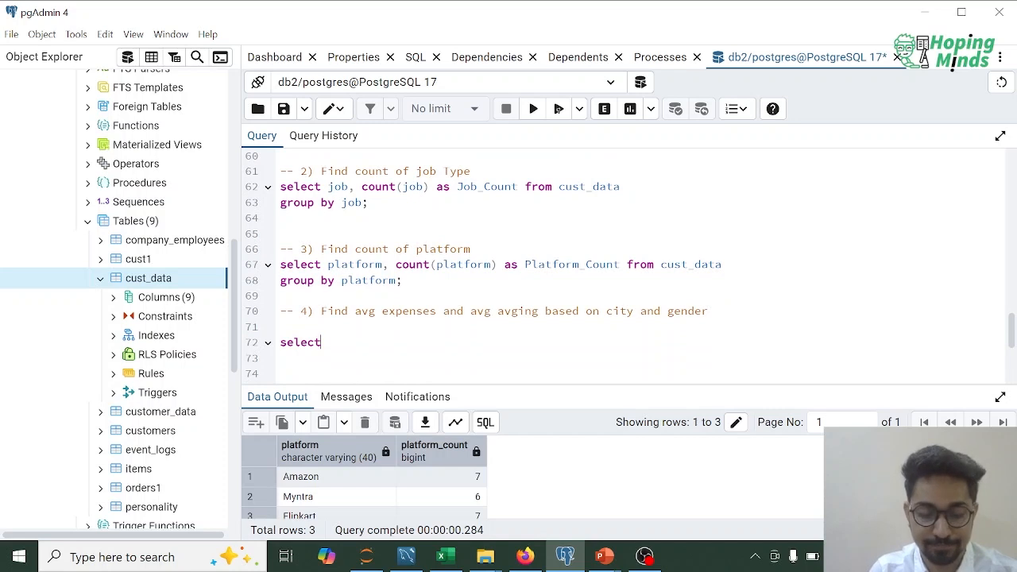
{"action": "type", "text": " city, gd"}
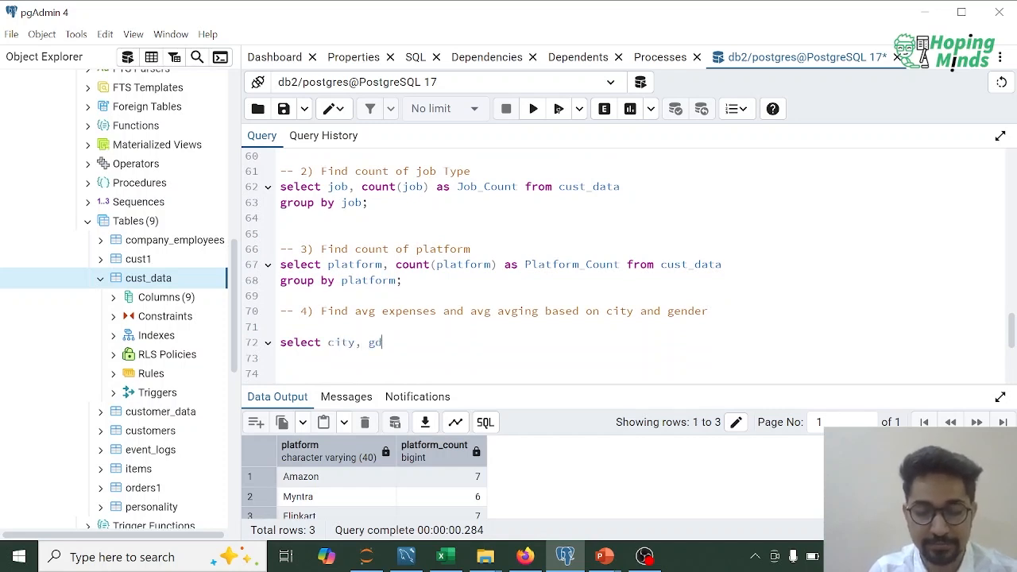
{"action": "key", "text": "BackSpace"}
{"action": "type", "text": "ender"}
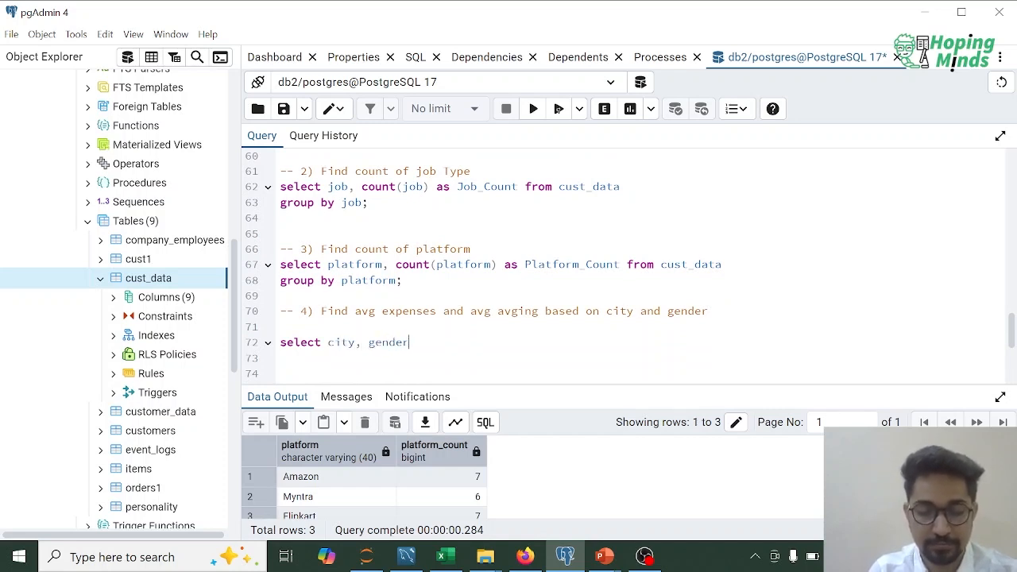
{"action": "type", "text": ", "}
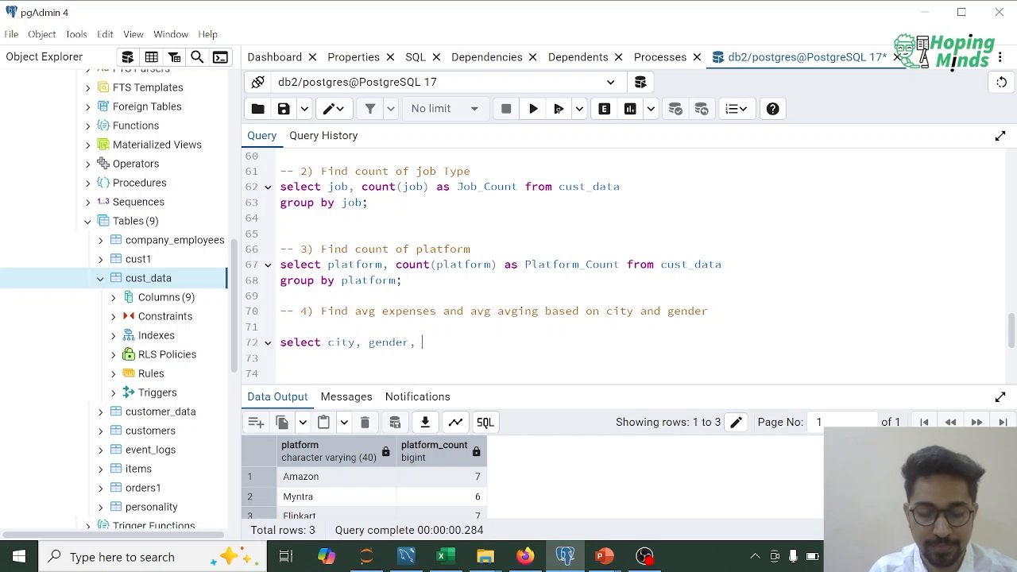
Add "avg(expenses) as AvgExpenses, avg(savings) as AvgSavings" to the select list on line 72
{"action": "type", "text": "avg(ex"}
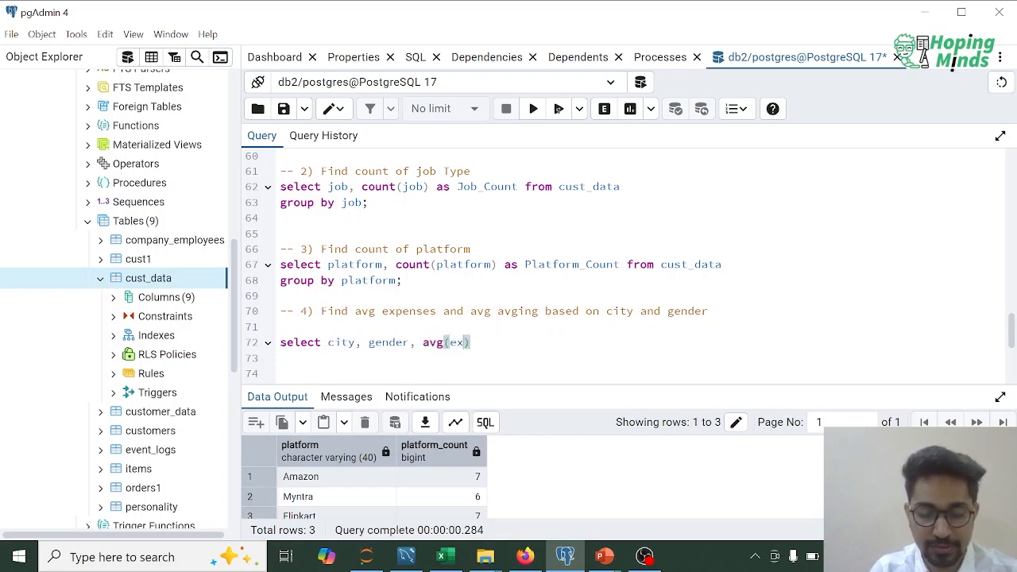
{"action": "type", "text": "penses) "}
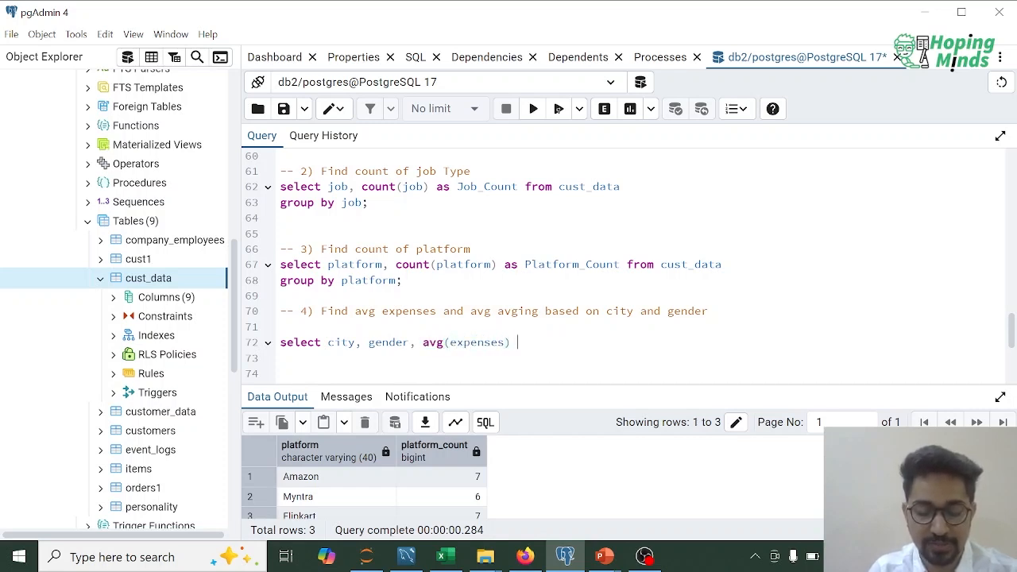
{"action": "type", "text": "as AvgEx"}
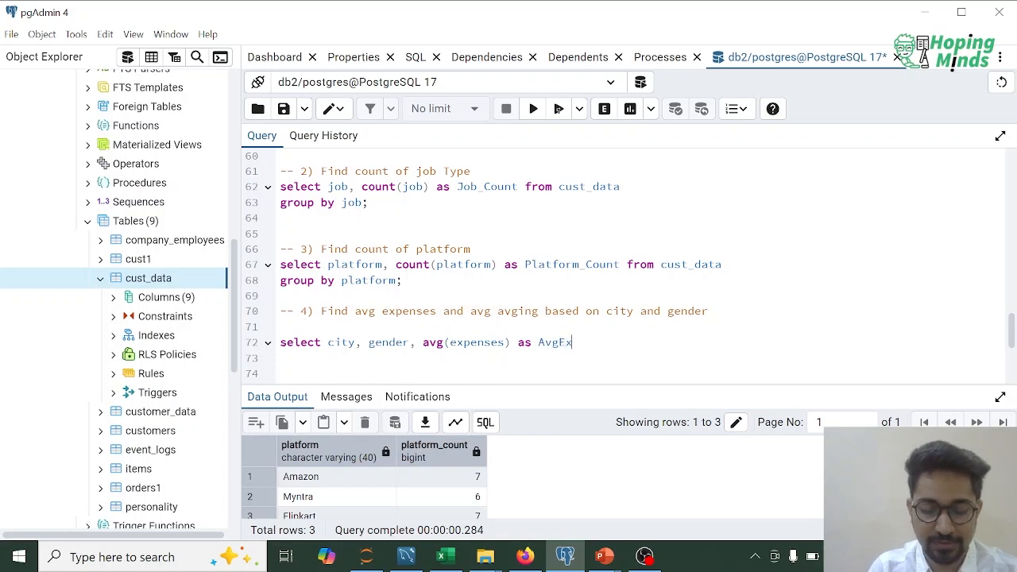
{"action": "type", "text": "penses"}
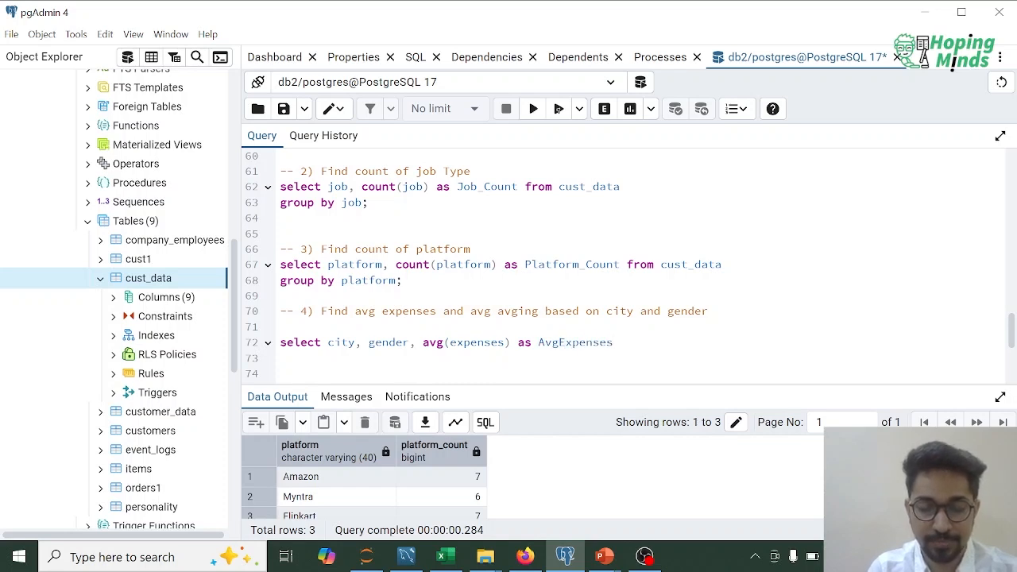
{"action": "type", "text": ", avg(savin"}
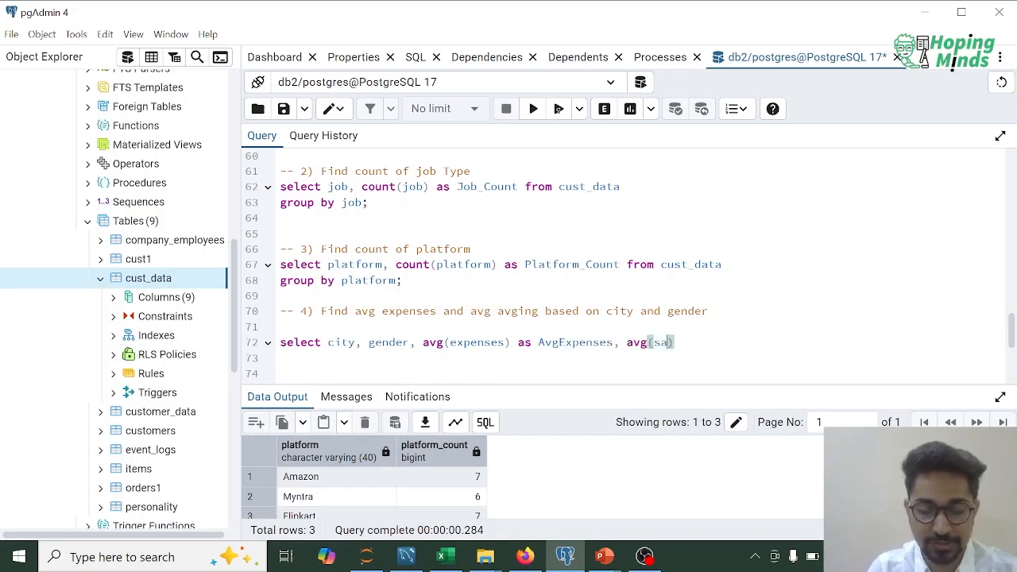
{"action": "type", "text": "gs) f"}
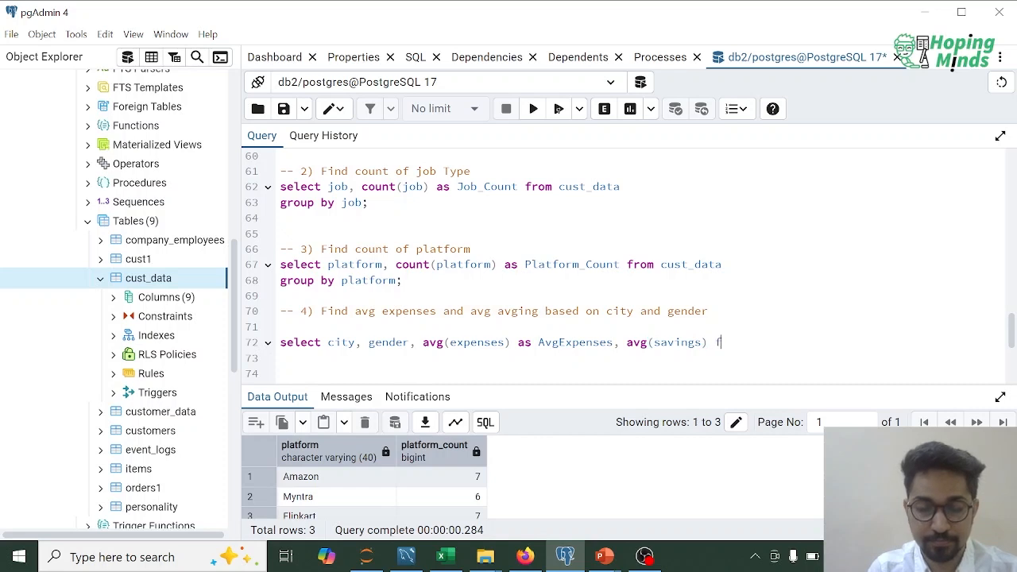
{"action": "key", "text": "BackSpace"}
{"action": "type", "text": "as"}
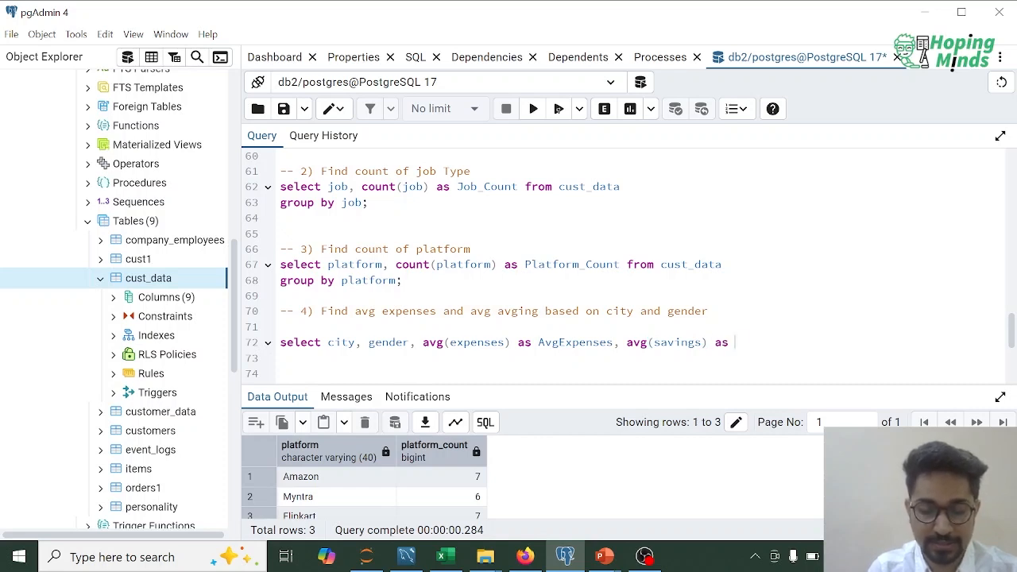
{"action": "type", "text": " AvgSavings "}
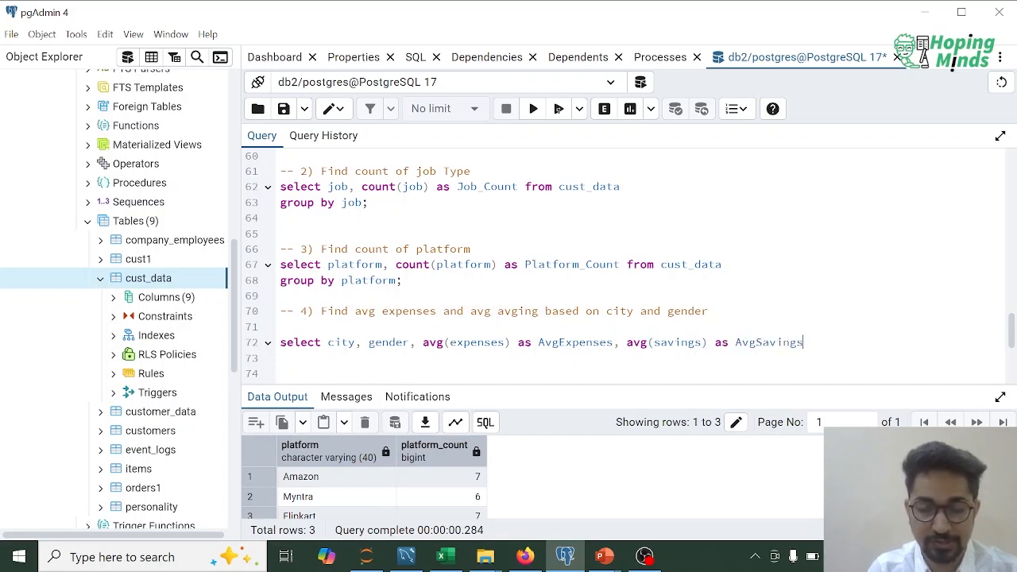
Complete the averages query on line 73 with "from cust_data group by city, gender order by city;"
{"action": "type", "text": "from "}
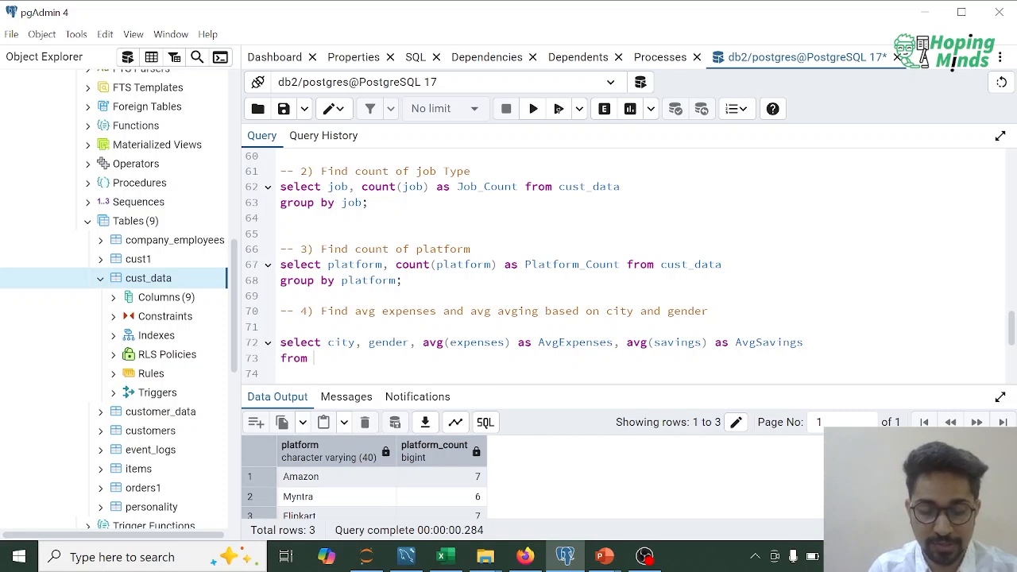
{"action": "type", "text": "cust_data "}
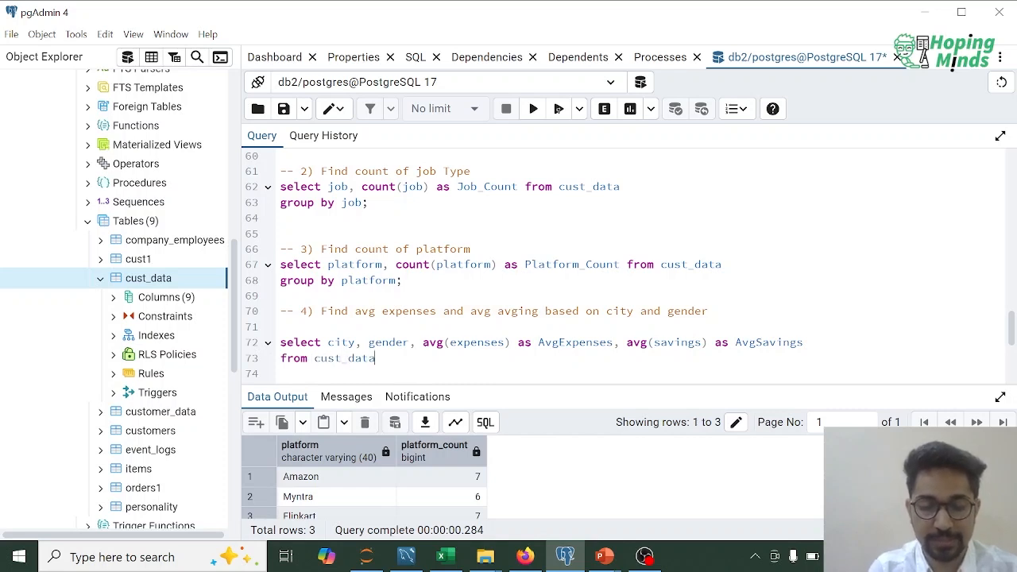
{"action": "type", "text": "group by"}
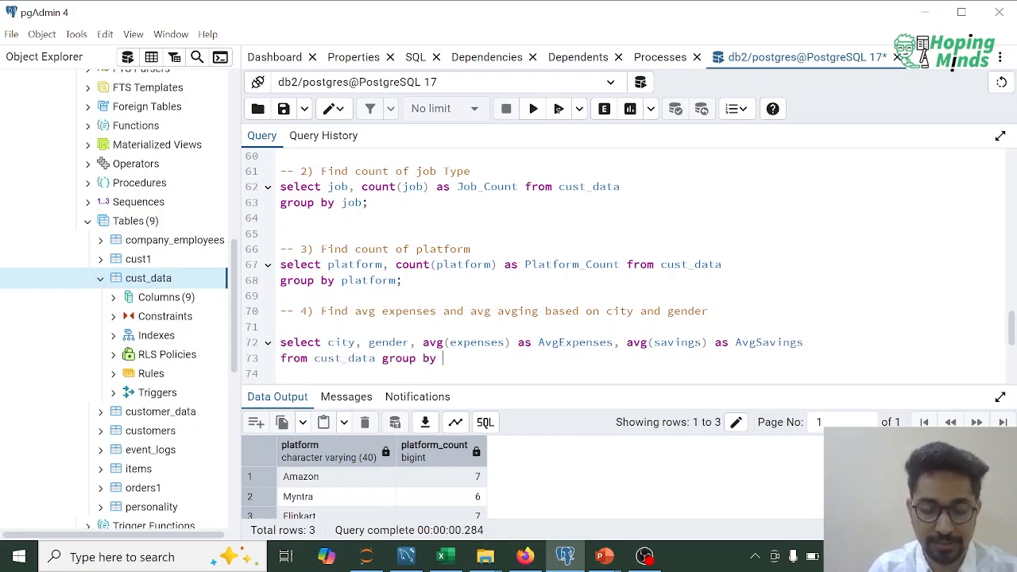
{"action": "type", "text": " city, gender"}
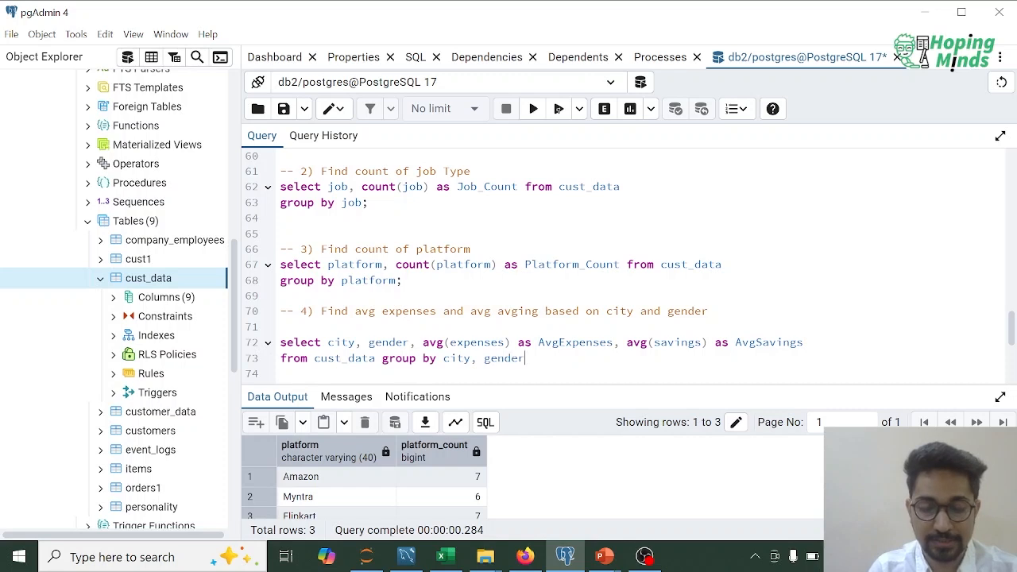
{"action": "type", "text": " order "}
{"action": "type", "text": "by coity"}
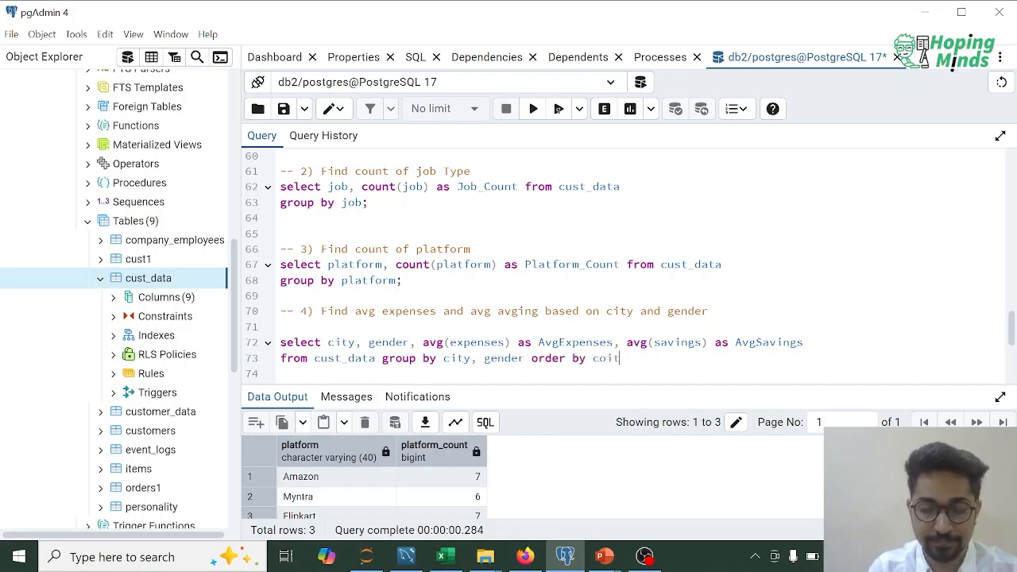
{"action": "key", "text": "BackSpace"}
{"action": "key", "text": "BackSpace"}
{"action": "key", "text": "BackSpace"}
{"action": "type", "text": "ity;"}
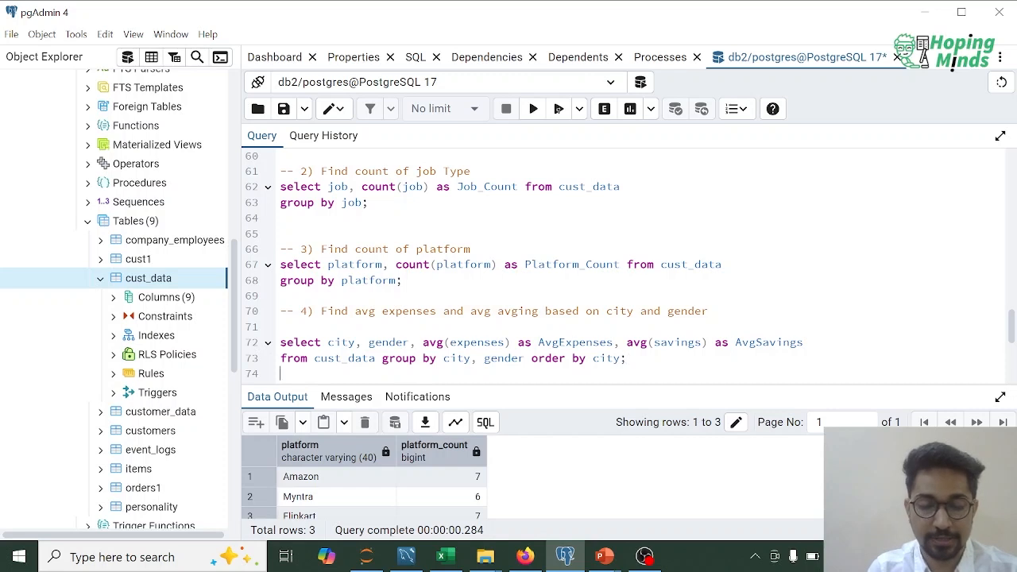
Run only the averages query on lines 72 and 73 and enlarge the results area to show every row
{"action": "key", "text": "Return"}
{"action": "key", "text": "Return"}
{"action": "key", "text": "Up"}
{"action": "key", "text": "shift+Down"}
{"action": "key", "text": "shift+Down"}
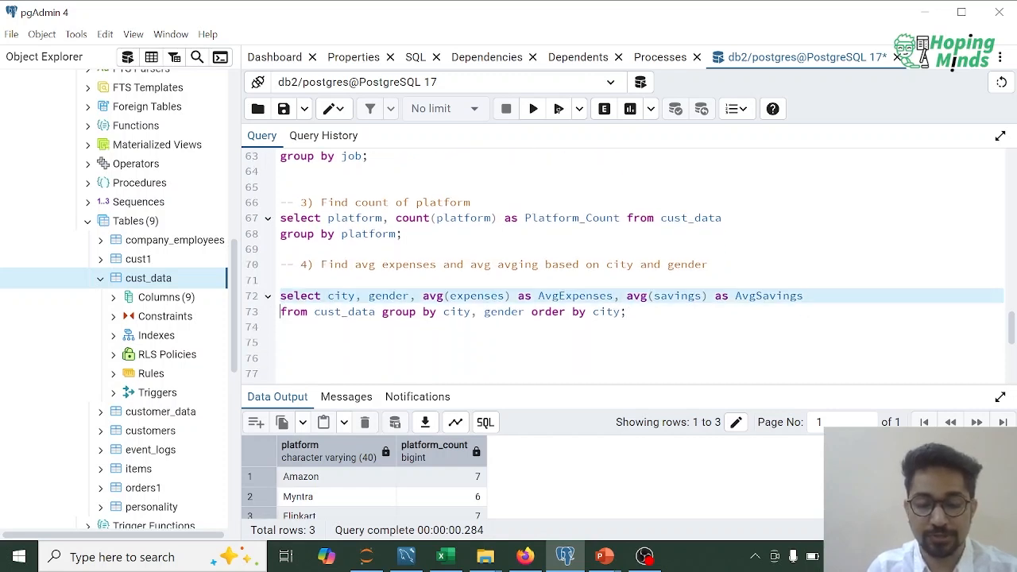
{"action": "key", "text": "shift+Left"}
{"action": "key", "text": "F5"}
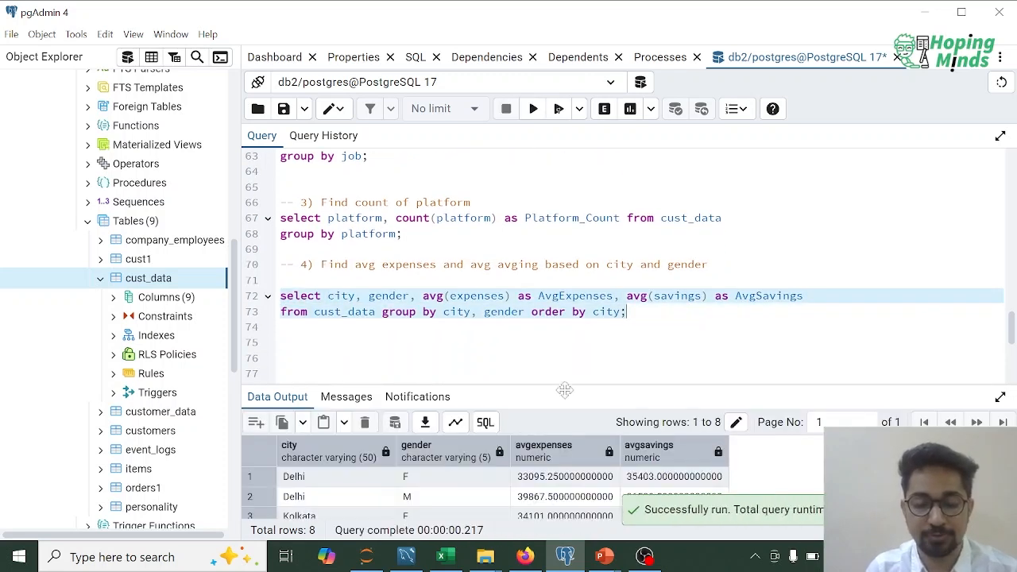
{"action": "left_click_drag", "start_coordinate": [557, 383], "coordinate": [558, 228]}
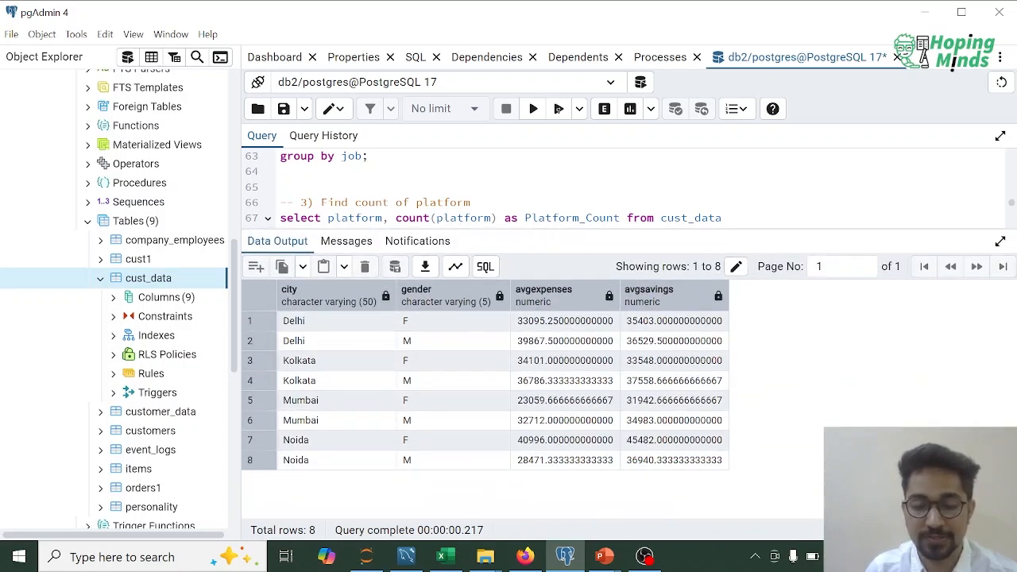
Round the average expenses on line 72 to two decimals by changing the expression to "round(avg(expenses),2)"
{"action": "key", "text": "Down"}
{"action": "key", "text": "Down"}
{"action": "key", "text": "Down"}
{"action": "key", "text": "Down"}
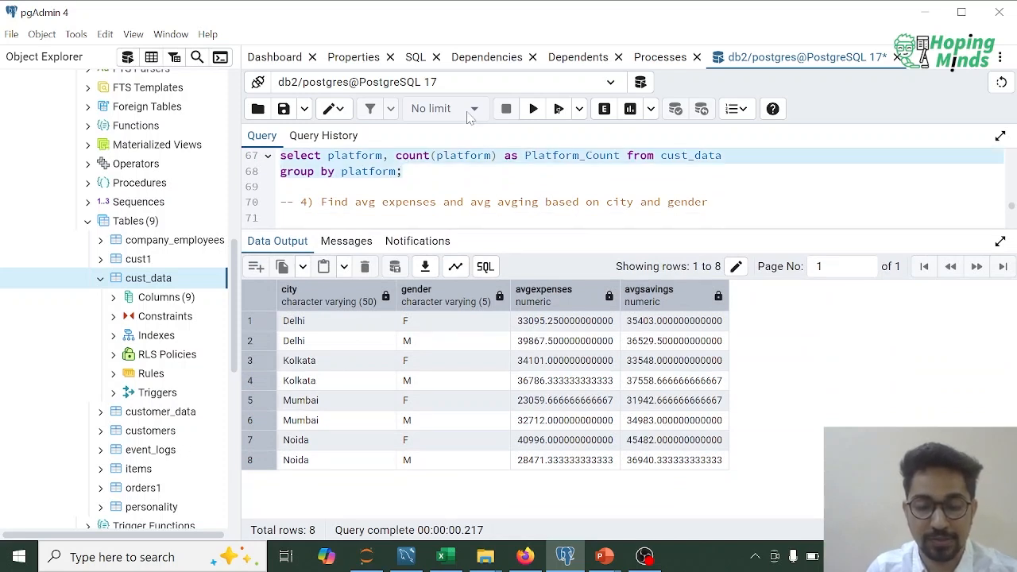
{"action": "key", "text": "Down"}
{"action": "key", "text": "Down"}
{"action": "key", "text": "Down"}
{"action": "key", "text": "Down"}
{"action": "key", "text": "Down"}
{"action": "key", "text": "Down"}
{"action": "scroll", "coordinate": [624, 189], "scroll_direction": "up", "scroll_amount": 1}
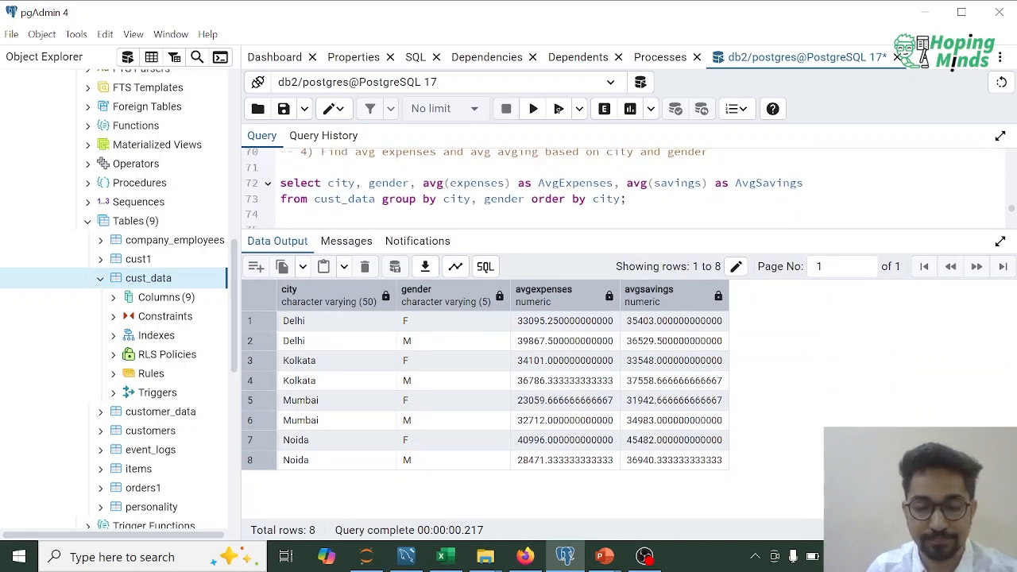
{"action": "type", "text": "round("}
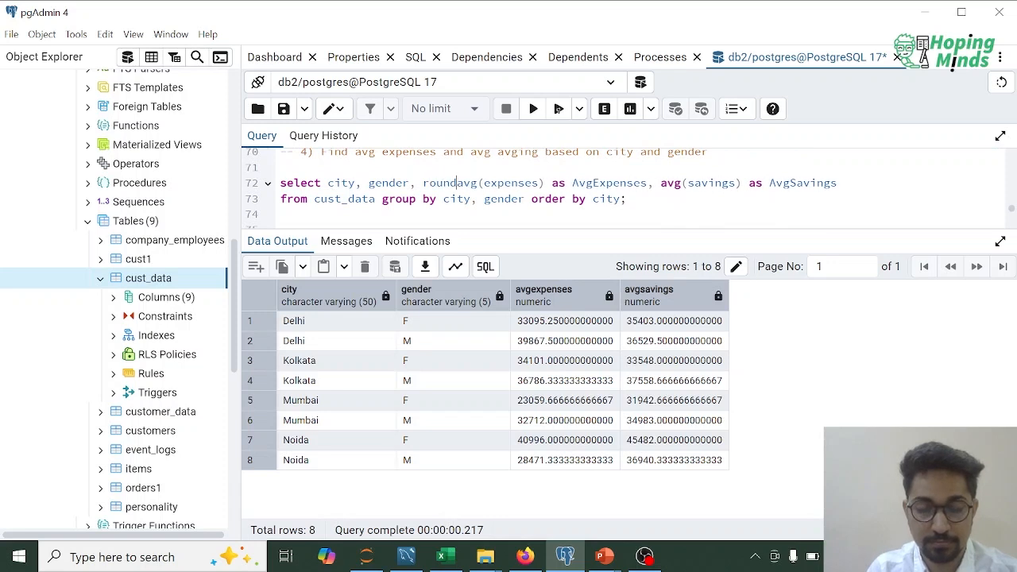
{"action": "key", "text": "Right"}
{"action": "key", "text": "Right"}
{"action": "key", "text": "Right"}
{"action": "key", "text": "Right"}
{"action": "key", "text": "Right"}
{"action": "key", "text": "Right"}
{"action": "key", "text": "Right"}
{"action": "key", "text": "Right"}
{"action": "key", "text": "Right"}
{"action": "key", "text": "Right"}
{"action": "key", "text": "Right"}
{"action": "key", "text": "Right"}
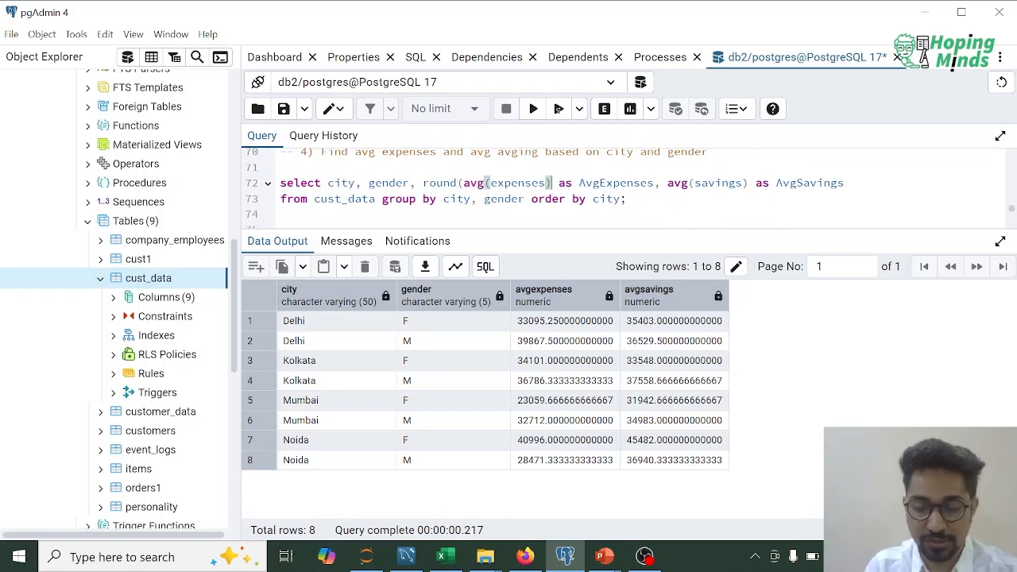
{"action": "type", "text": ",2)"}
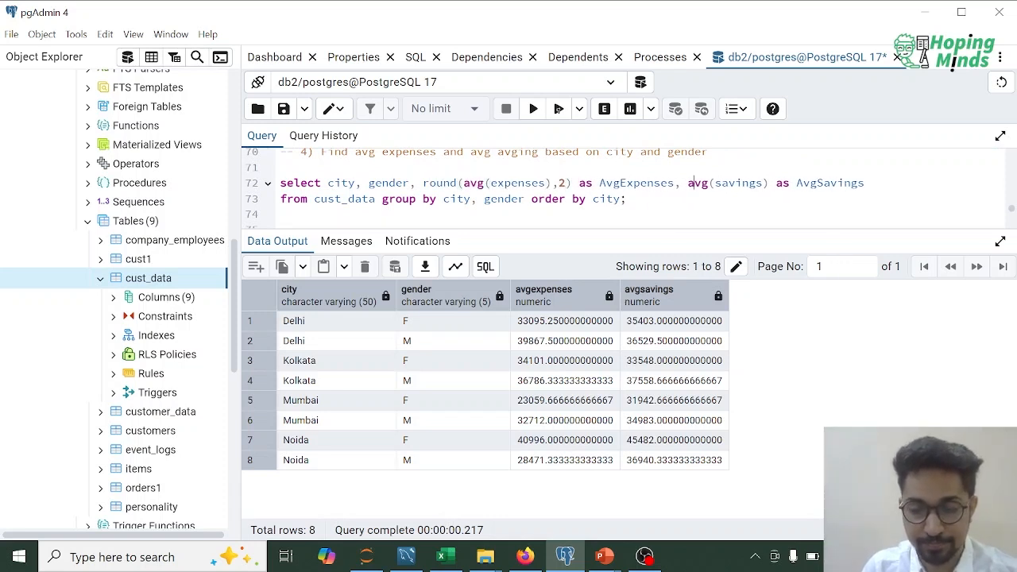
Wrap avg(savings) on line 72 in the round function
{"action": "type", "text": "round("}
{"action": "key", "text": "Right"}
{"action": "key", "text": "Right"}
{"action": "key", "text": "Right"}
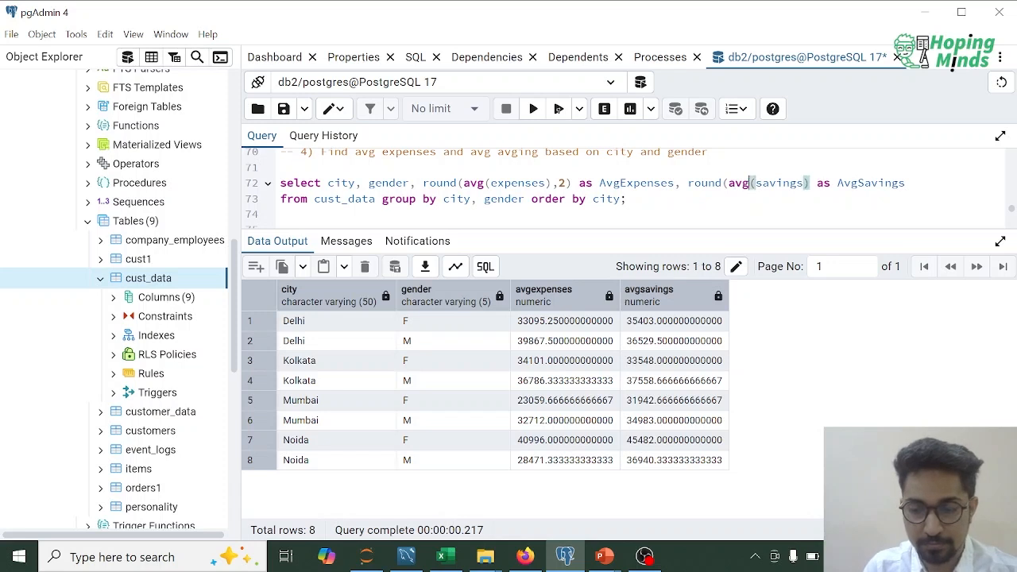
Complete the round function around avg(savings) in the city and gender query so it rounds to 2 decimals
{"action": "key", "text": "Right"}
{"action": "key", "text": "Right"}
{"action": "key", "text": "Right"}
{"action": "key", "text": "Right"}
{"action": "key", "text": "Right"}
{"action": "key", "text": "Right"}
{"action": "key", "text": "Right"}
{"action": "key", "text": "Right"}
{"action": "key", "text": "Right"}
{"action": "type", "text": ",2)"}
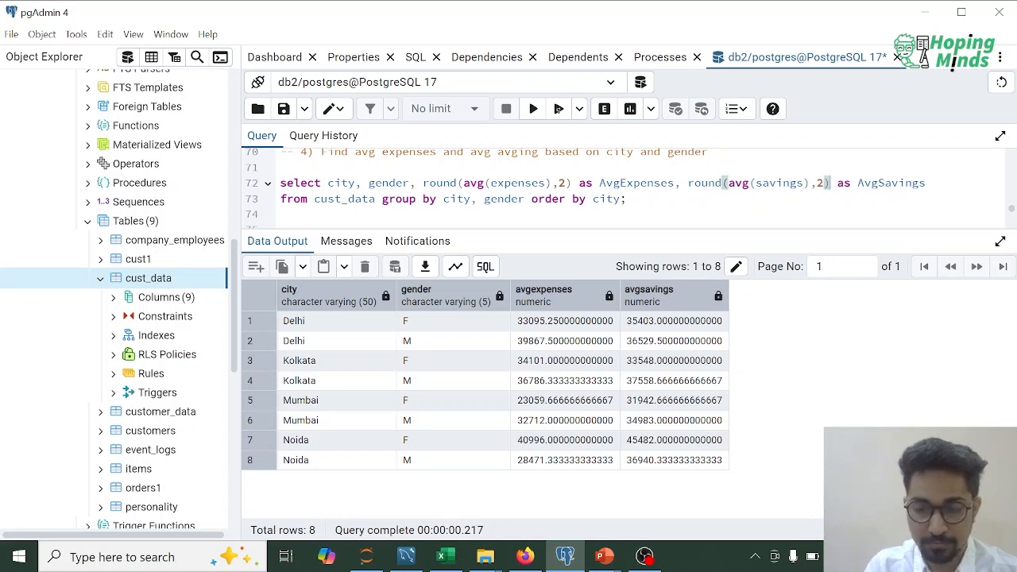
Run only the two-line query that returns average expenses and savings by city and gender
{"action": "key", "text": "Home"}
{"action": "key", "text": "shift+Down"}
{"action": "key", "text": "shift+End"}
{"action": "key", "text": "F5"}
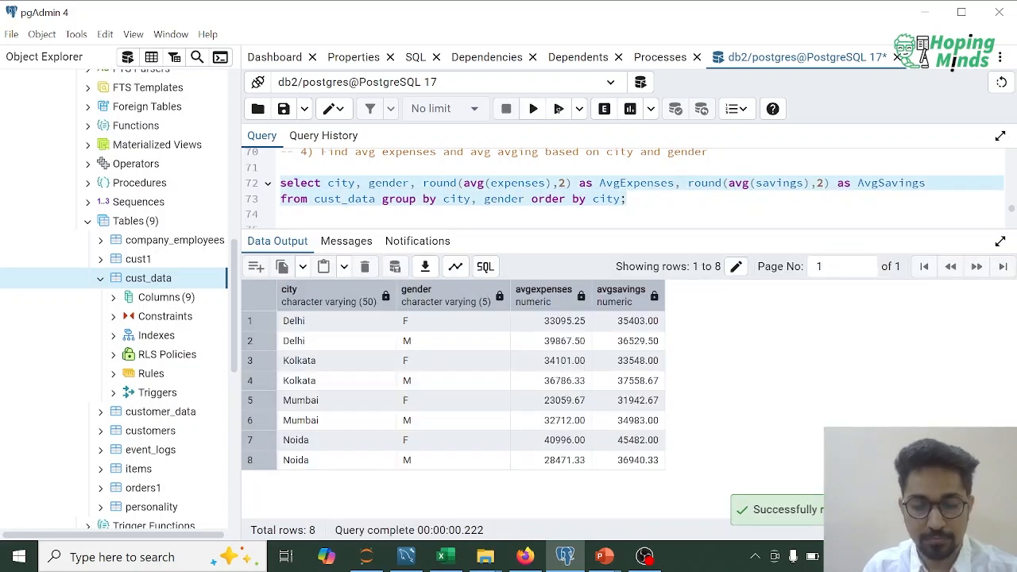
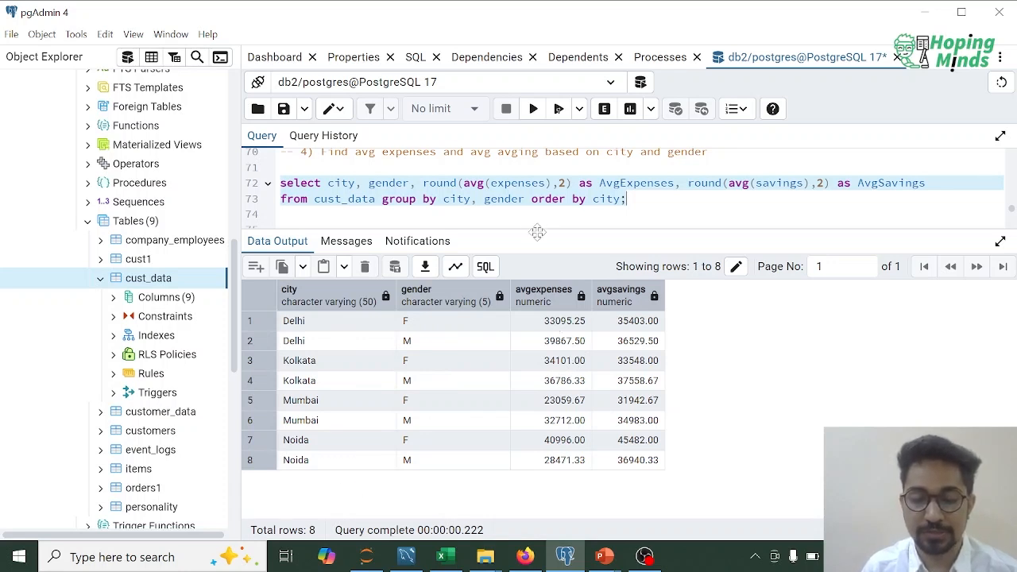
Enlarge the query editor area and start a new SQL comment "-- 5)" on line 76
{"action": "left_click_drag", "start_coordinate": [538, 229], "coordinate": [540, 306]}
{"action": "left_click", "coordinate": [281, 245]}
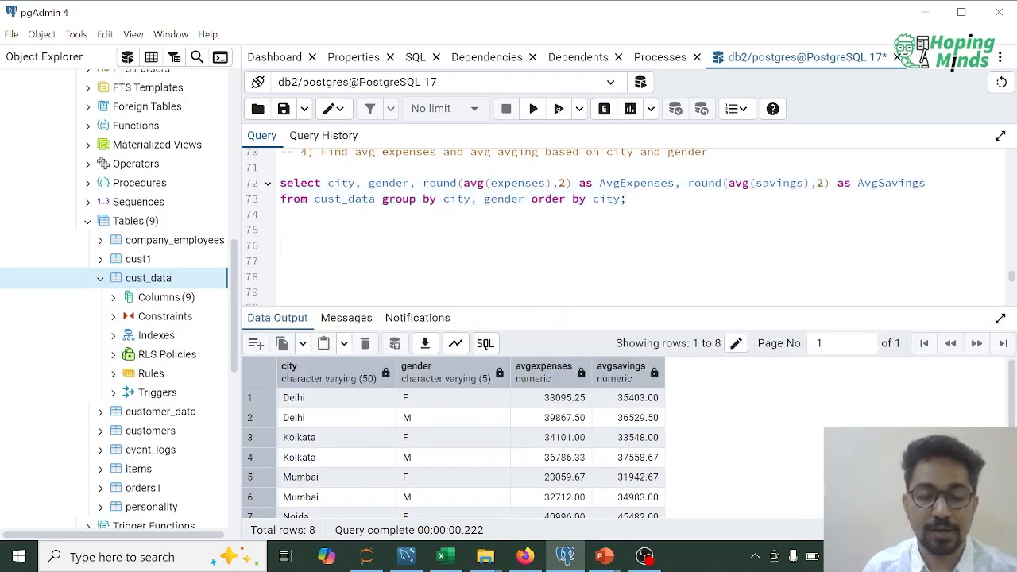
{"action": "type", "text": "# 5)"}
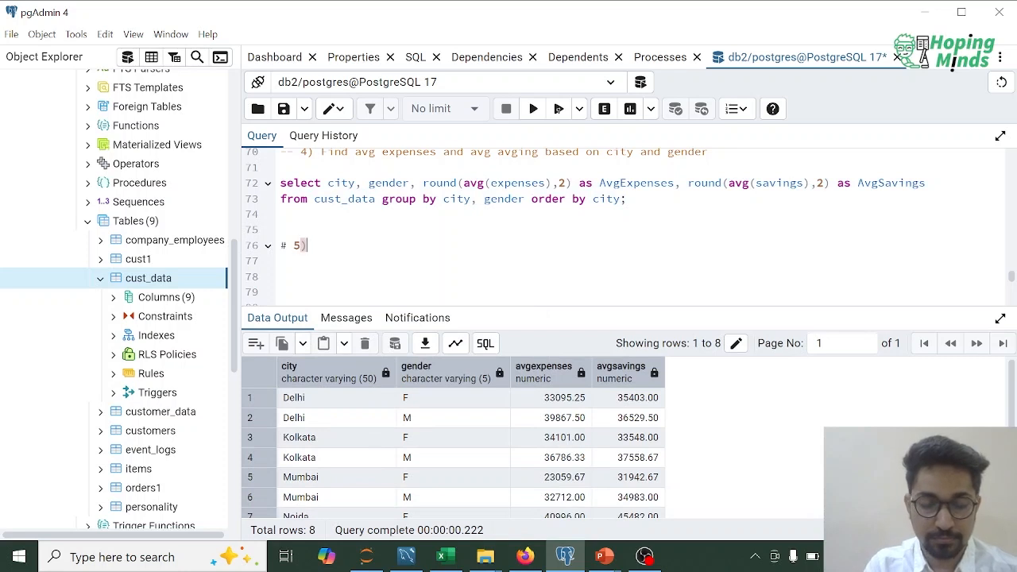
{"action": "key", "text": "BackSpace"}
{"action": "key", "text": "BackSpace"}
{"action": "key", "text": "BackSpace"}
{"action": "key", "text": "BackSpace"}
{"action": "key", "text": "BackSpace"}
{"action": "type", "text": "-- 5) "}
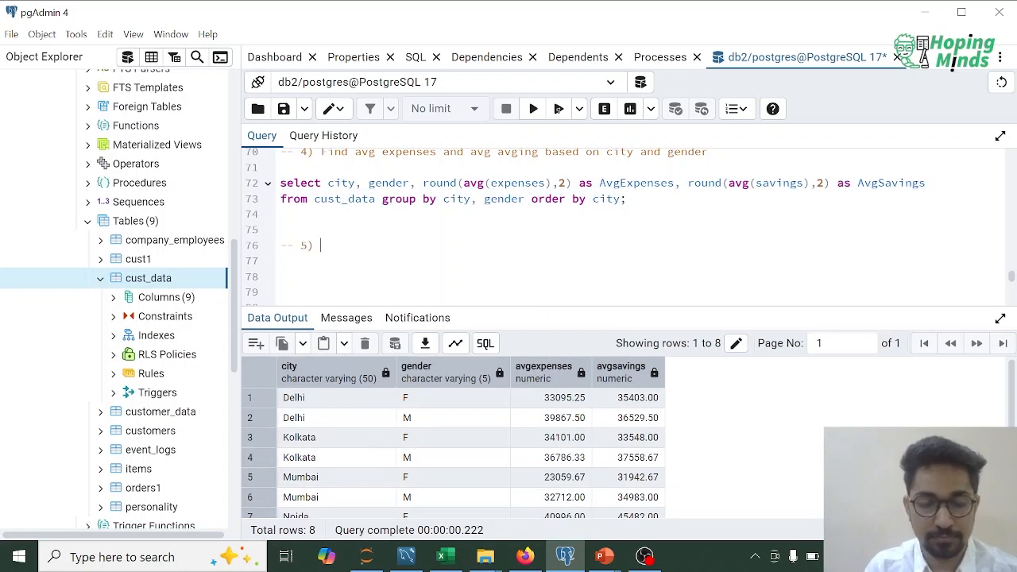
Begin the text of comment 5 with "For the City Delhi, find top"
{"action": "type", "text": "For each"}
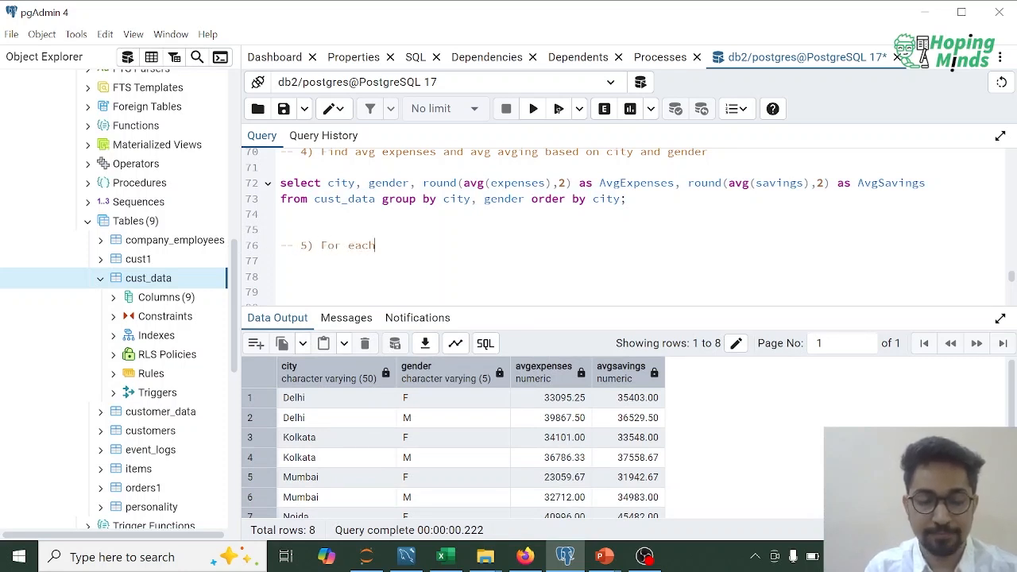
{"action": "key", "text": "BackSpace"}
{"action": "key", "text": "BackSpace"}
{"action": "key", "text": "BackSpace"}
{"action": "key", "text": "BackSpace"}
{"action": "type", "text": "the City"}
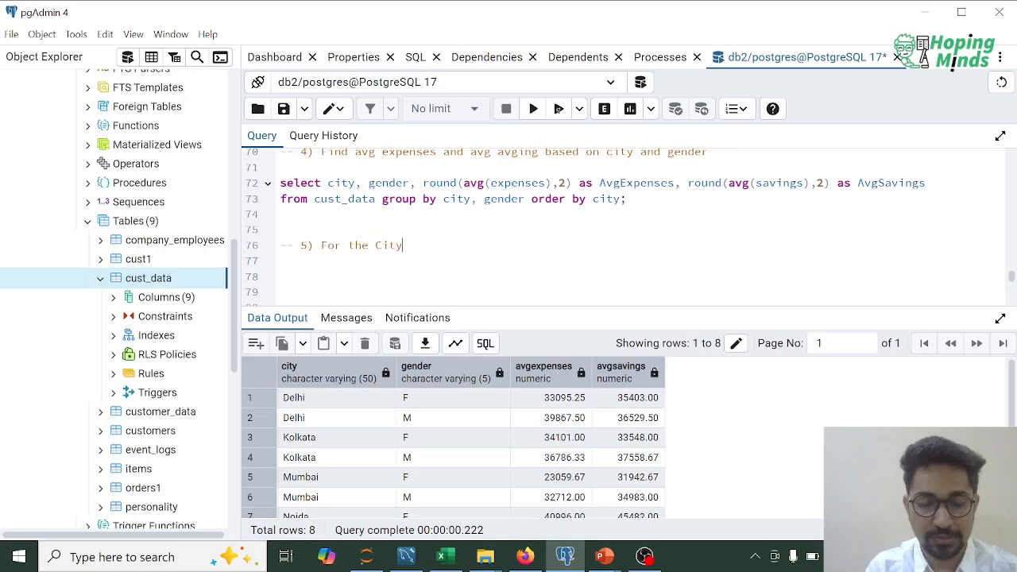
{"action": "type", "text": " Delhi, F"}
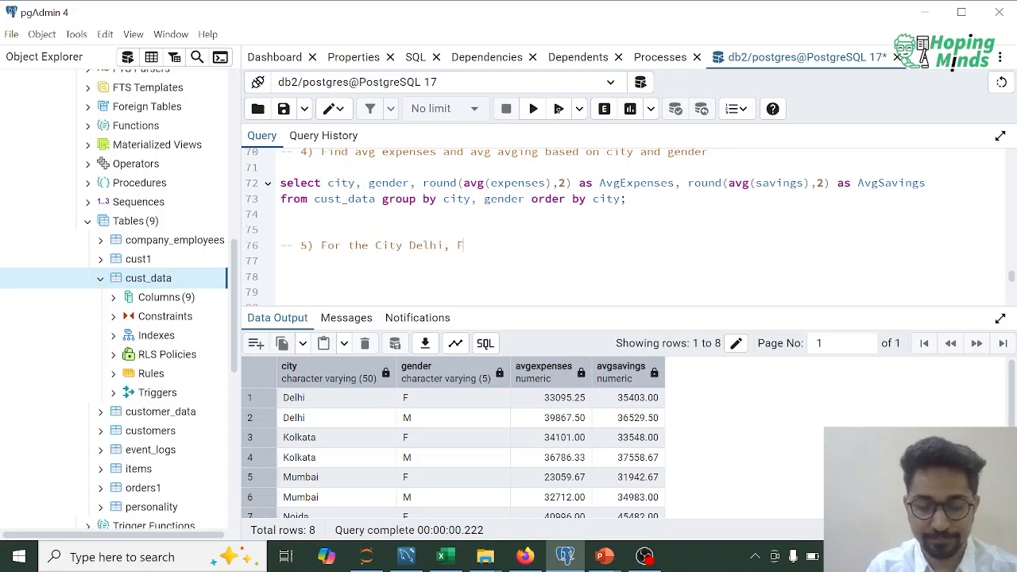
{"action": "type", "text": "ind"}
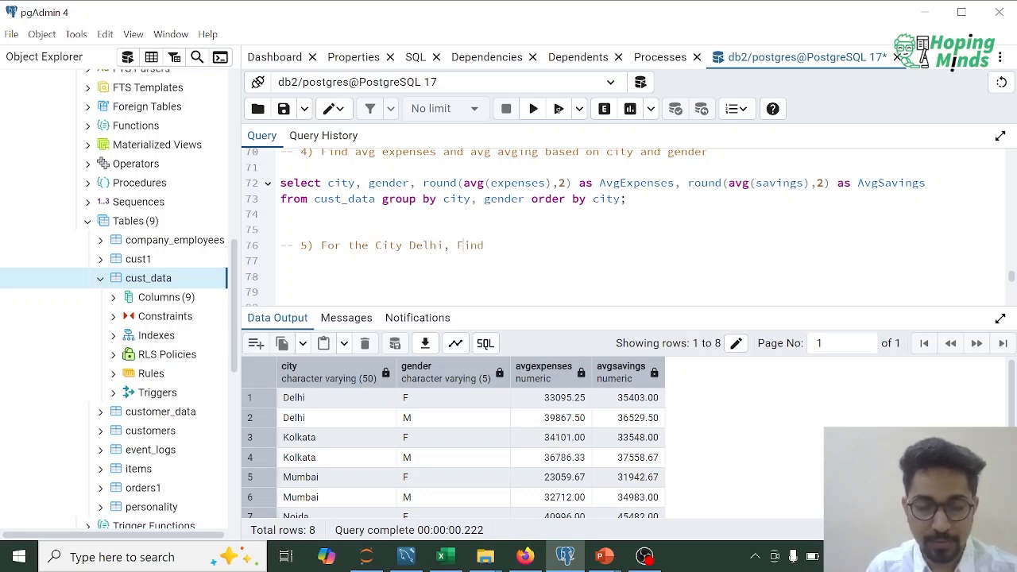
{"action": "key", "text": "BackSpace"}
{"action": "type", "text": "f"}
{"action": "key", "text": "End"}
{"action": "type", "text": "top"}
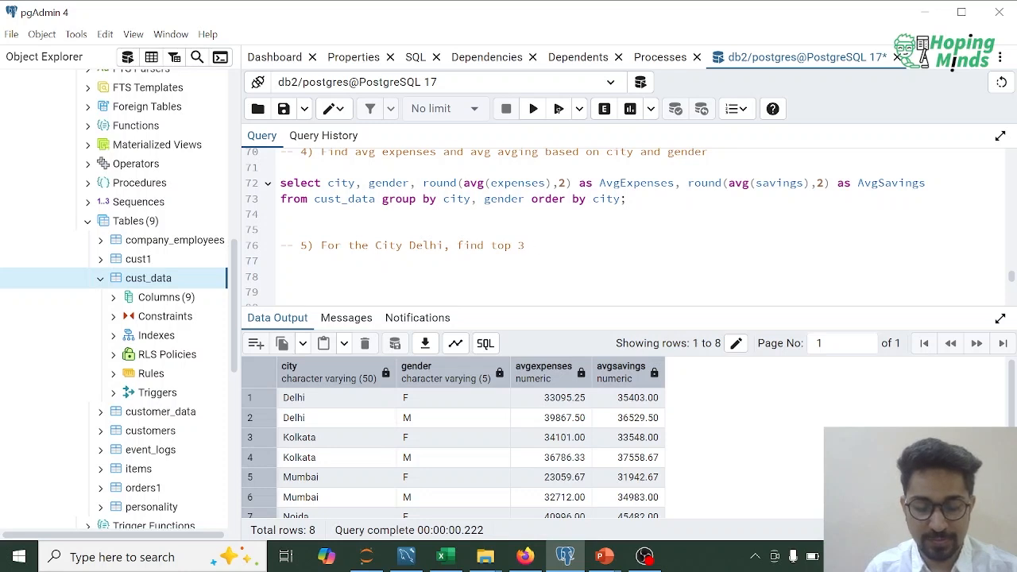
Finish comment 5 with "3 expenses where the platform is either Amazon or Myntra"
{"action": "type", "text": "3 exepens"}
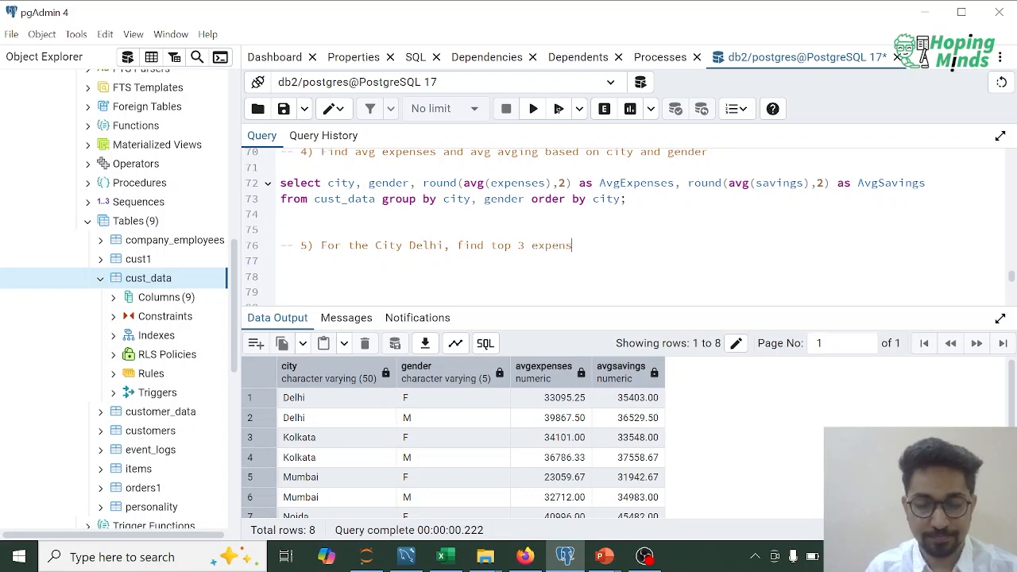
{"action": "type", "text": "es where the a"}
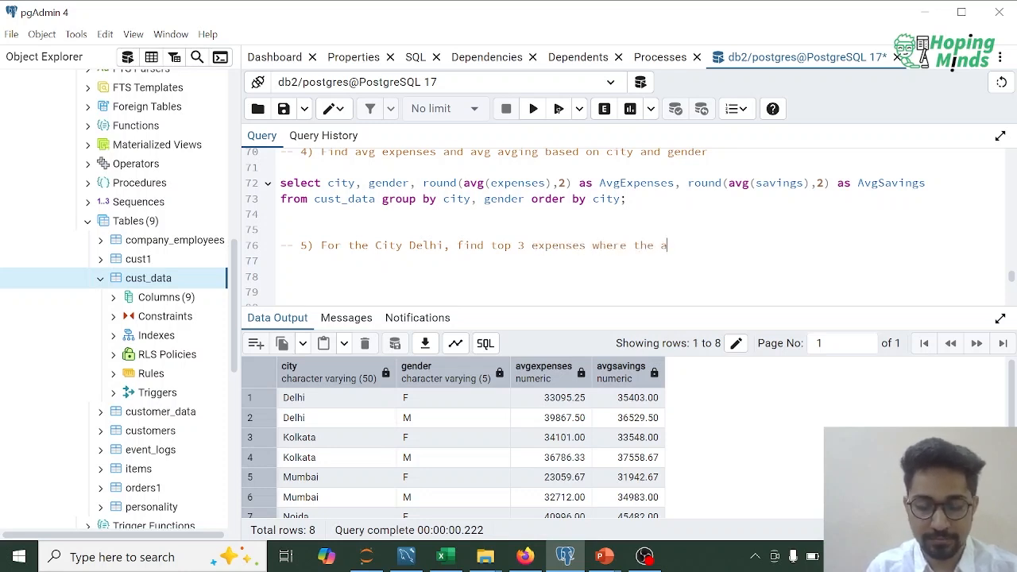
{"action": "type", "text": "pltform"}
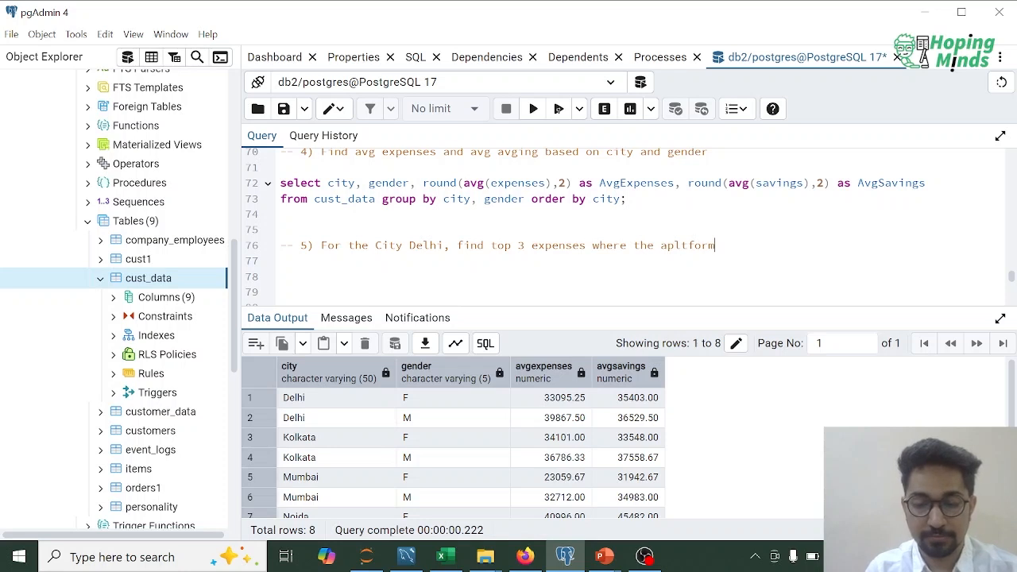
{"action": "key", "text": "BackSpace"}
{"action": "key", "text": "BackSpace"}
{"action": "key", "text": "BackSpace"}
{"action": "key", "text": "BackSpace"}
{"action": "key", "text": "BackSpace"}
{"action": "key", "text": "BackSpace"}
{"action": "key", "text": "BackSpace"}
{"action": "key", "text": "BackSpace"}
{"action": "key", "text": "BackSpace"}
{"action": "key", "text": "BackSpace"}
{"action": "key", "text": "BackSpace"}
{"action": "type", "text": "platfoirm"}
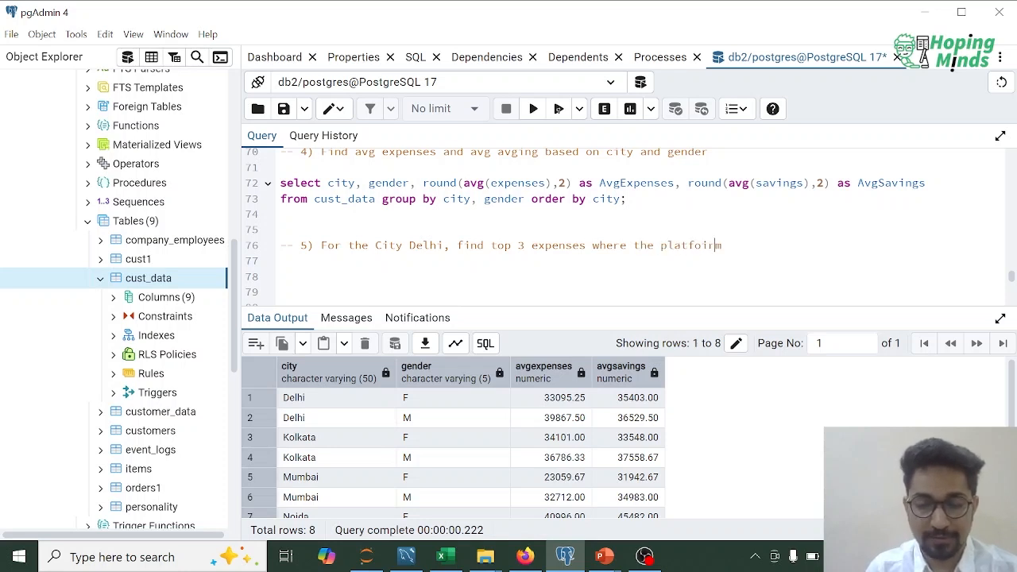
{"action": "key", "text": "Left"}
{"action": "key", "text": "BackSpace"}
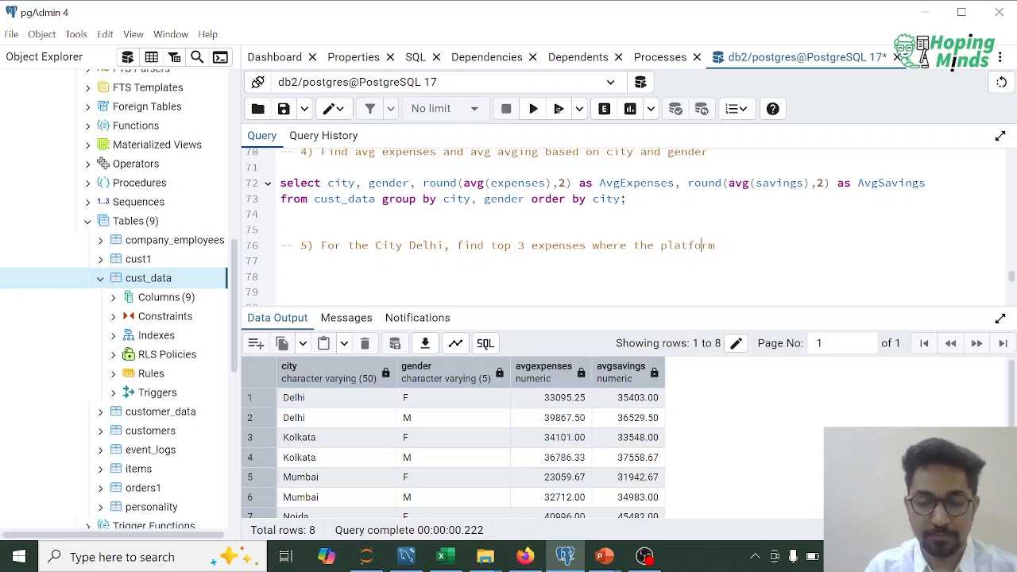
{"action": "type", "text": "is either A"}
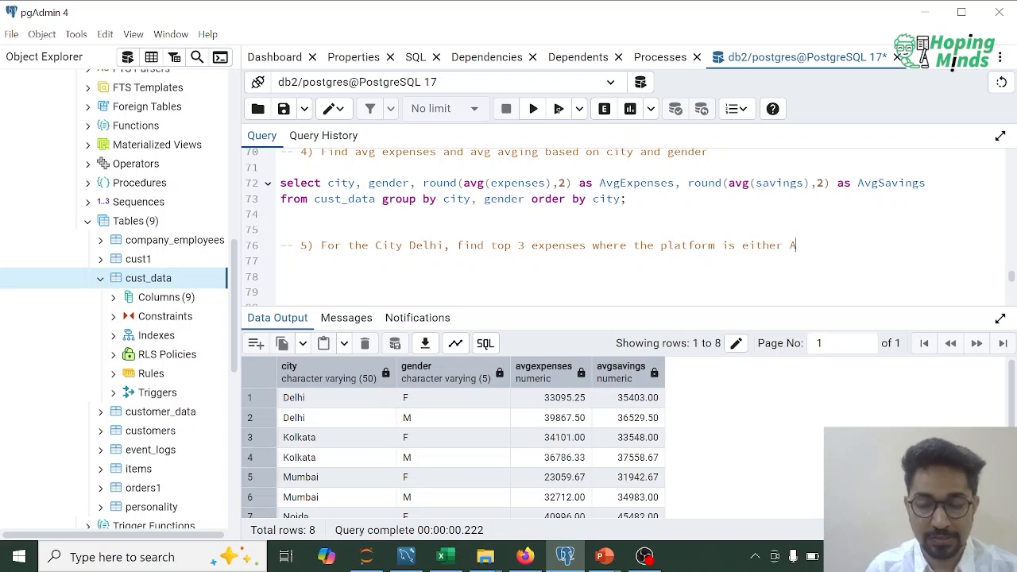
{"action": "type", "text": "mazon or Myntra"}
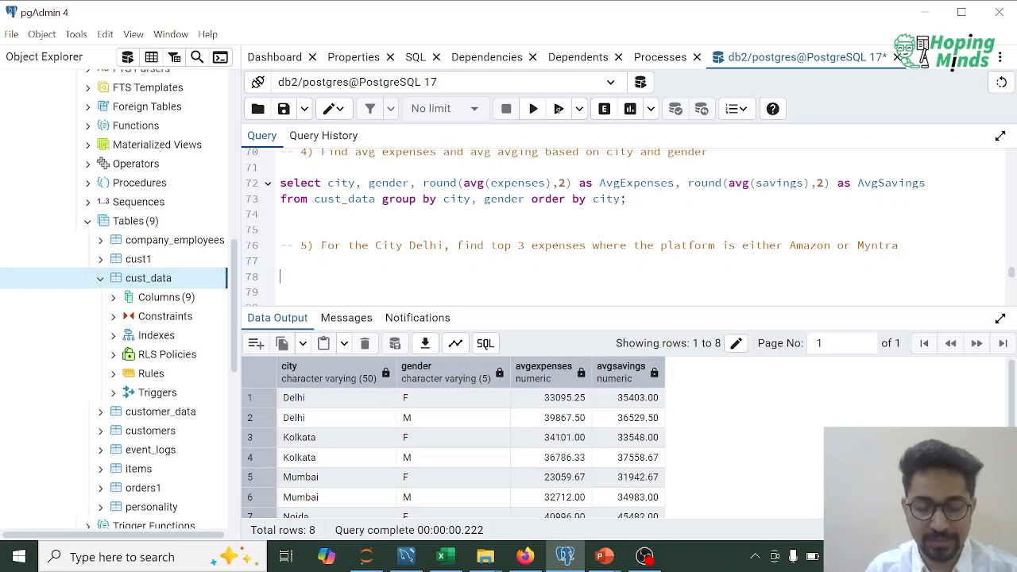
Write the query line "select cust_id, expenses from cust_data" on line 78 below comment 5
{"action": "type", "text": "select expense"}
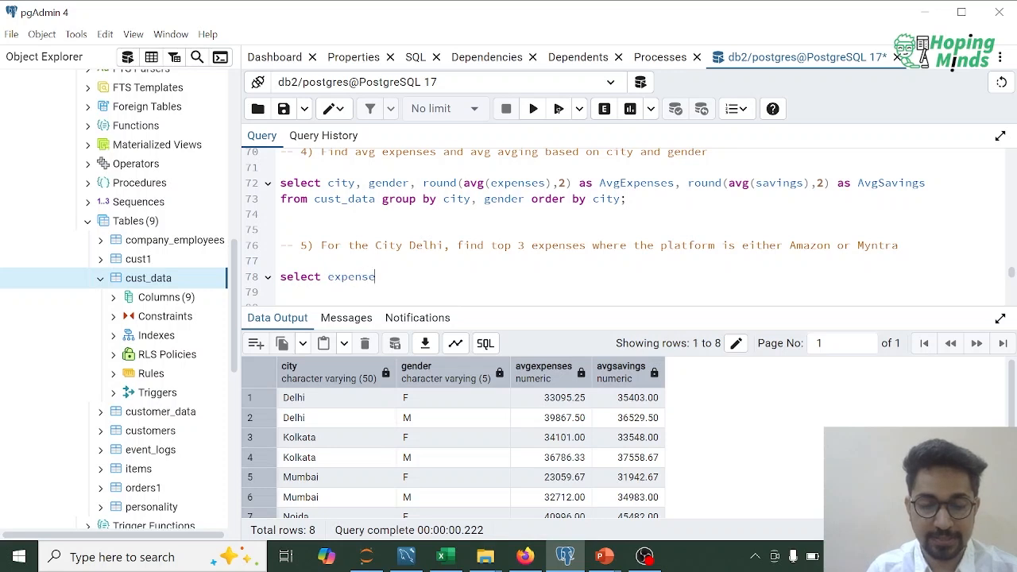
{"action": "type", "text": "s from"}
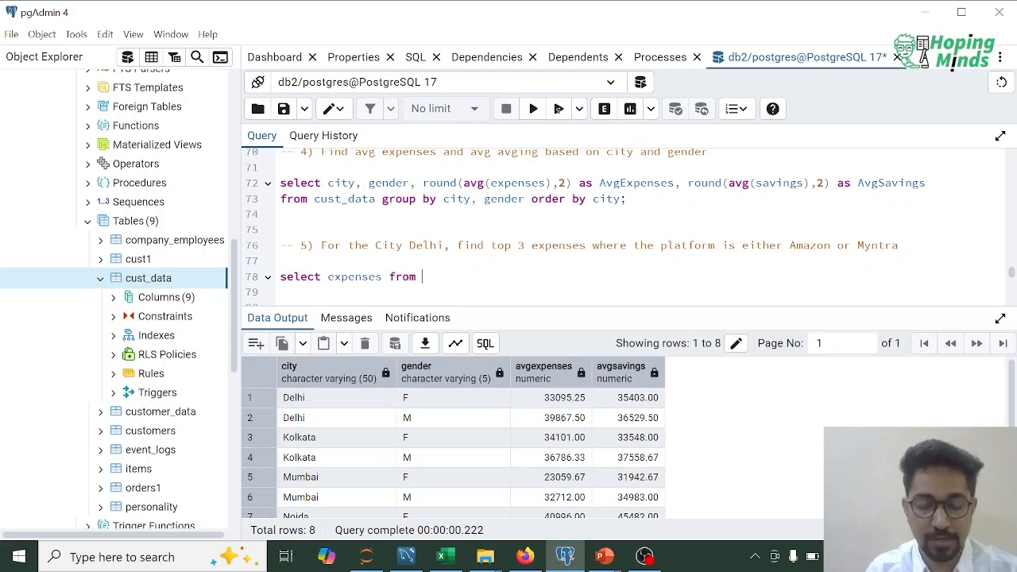
{"action": "type", "text": " cust_d"}
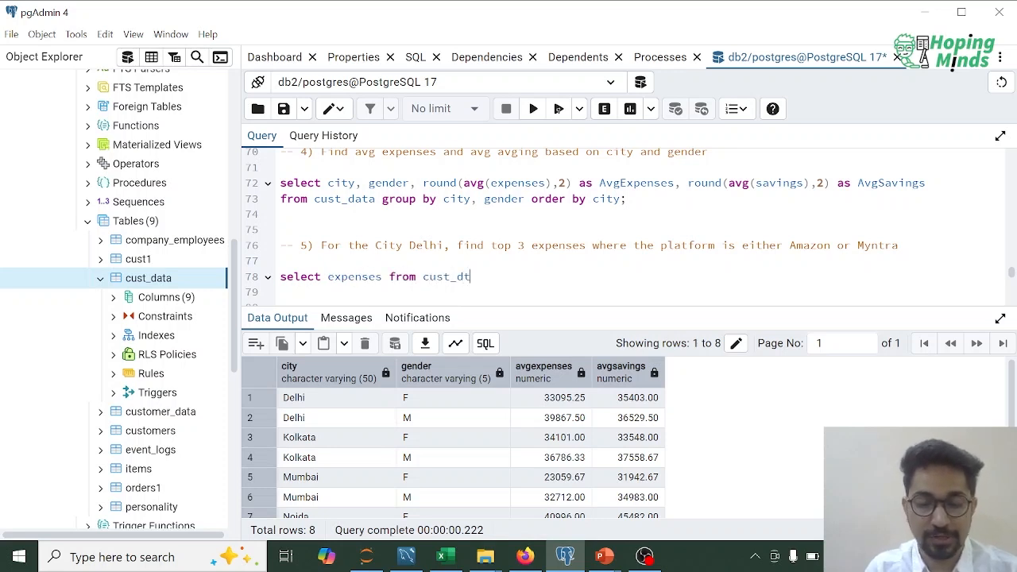
{"action": "type", "text": "ata"}
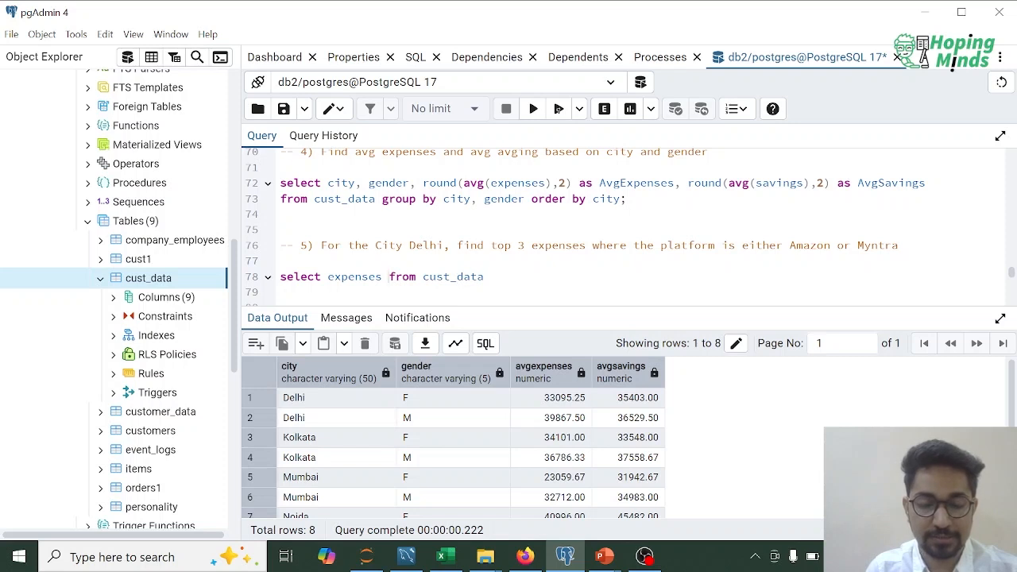
{"action": "type", "text": "cust_id, "}
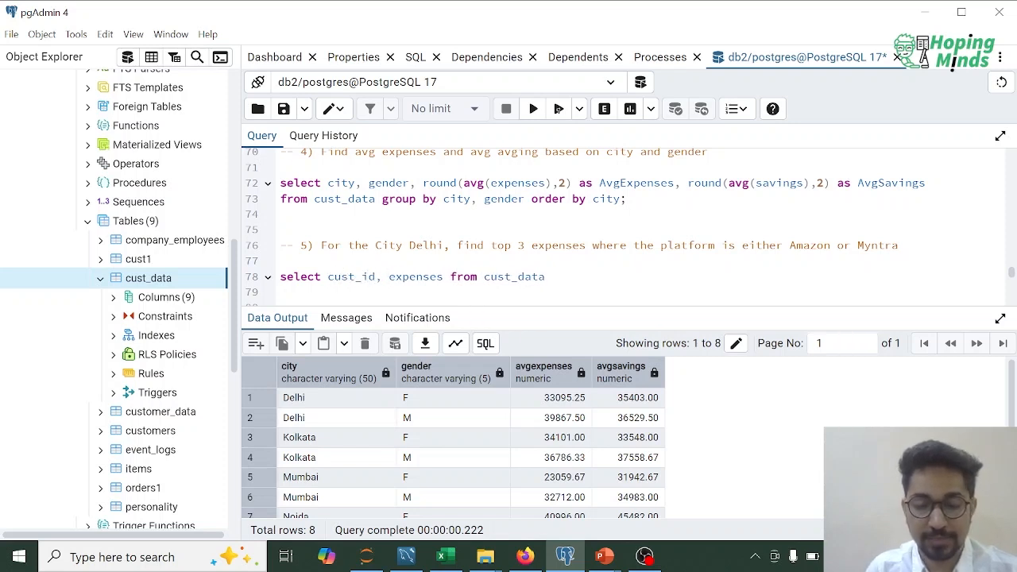
Insert "along with thier cust_id" after "expenses" in comment 5
{"action": "type", "text": " along with t"}
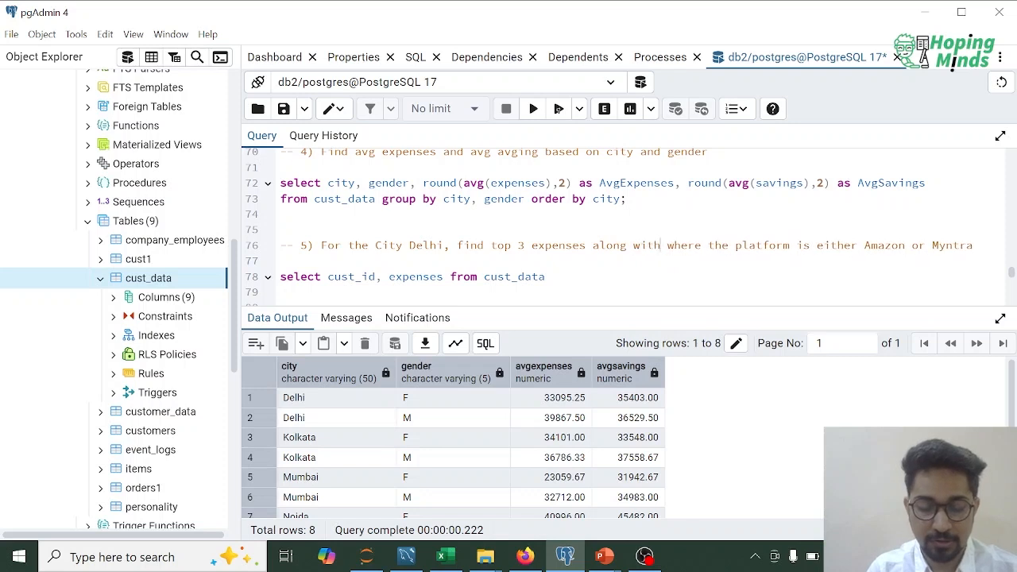
{"action": "type", "text": "hier cust_iud"}
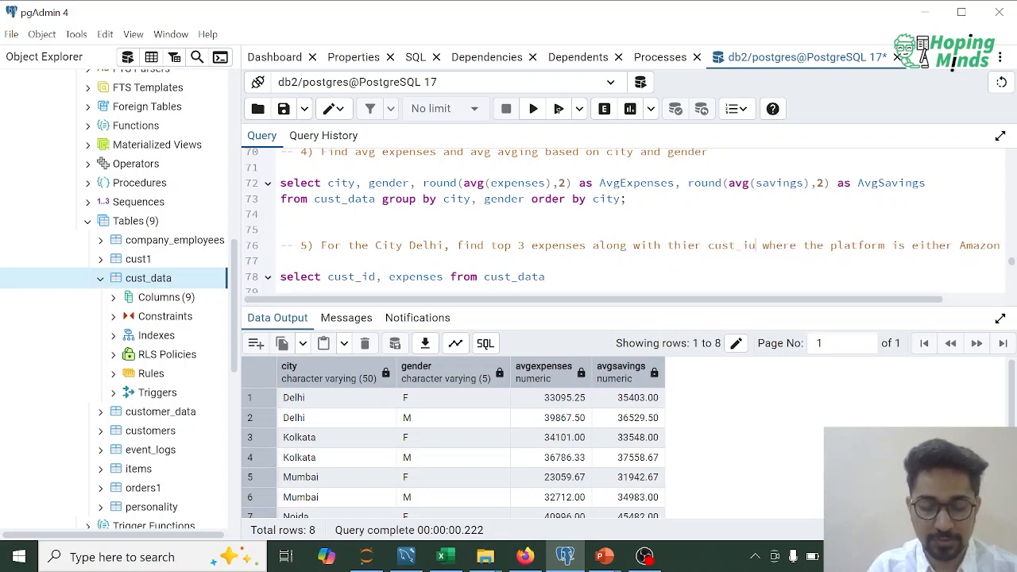
{"action": "key", "text": "BackSpace"}
{"action": "key", "text": "BackSpace"}
{"action": "type", "text": "d"}
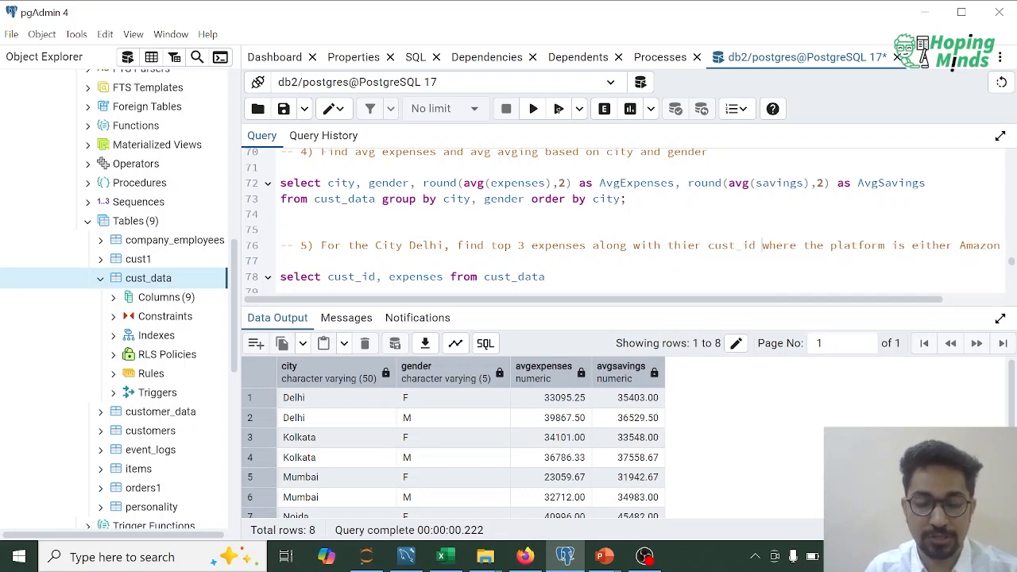
Add the filter "where city = 'Delhi'" on a new line below the select line
{"action": "key", "text": "Return"}
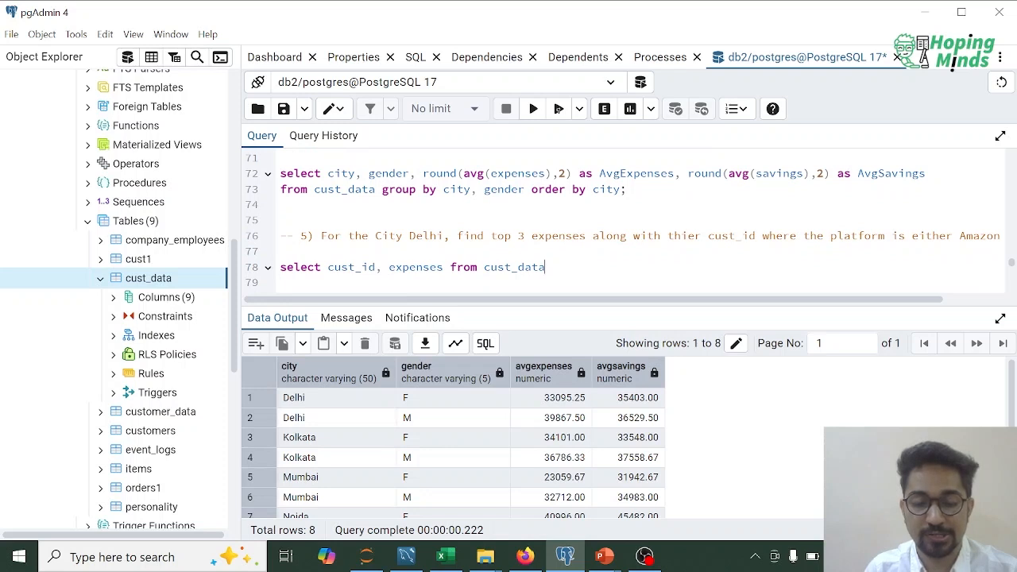
{"action": "type", "text": "where "}
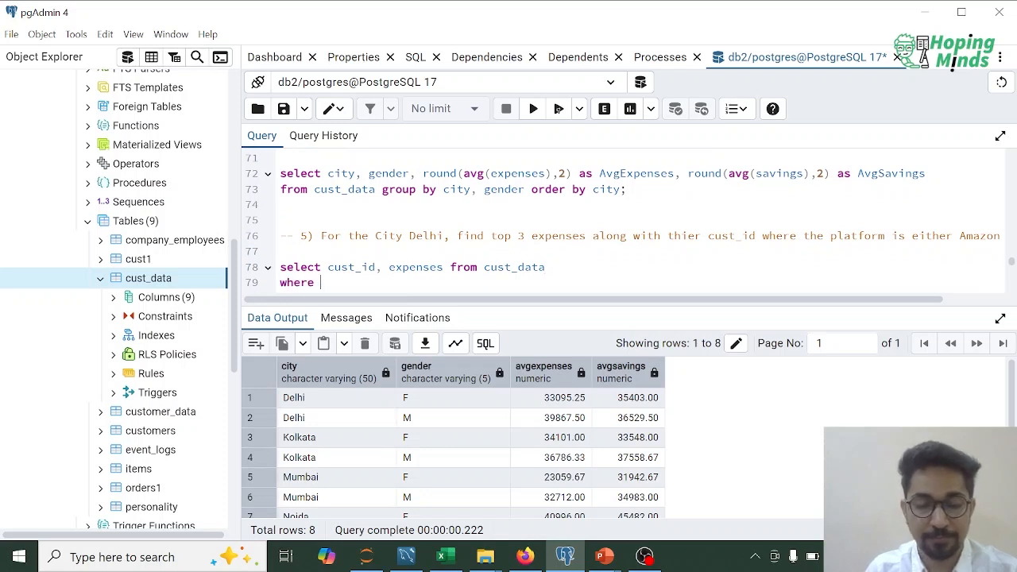
{"action": "type", "text": "Del"}
{"action": "key", "text": "BackSpace"}
{"action": "key", "text": "BackSpace"}
{"action": "key", "text": "BackSpace"}
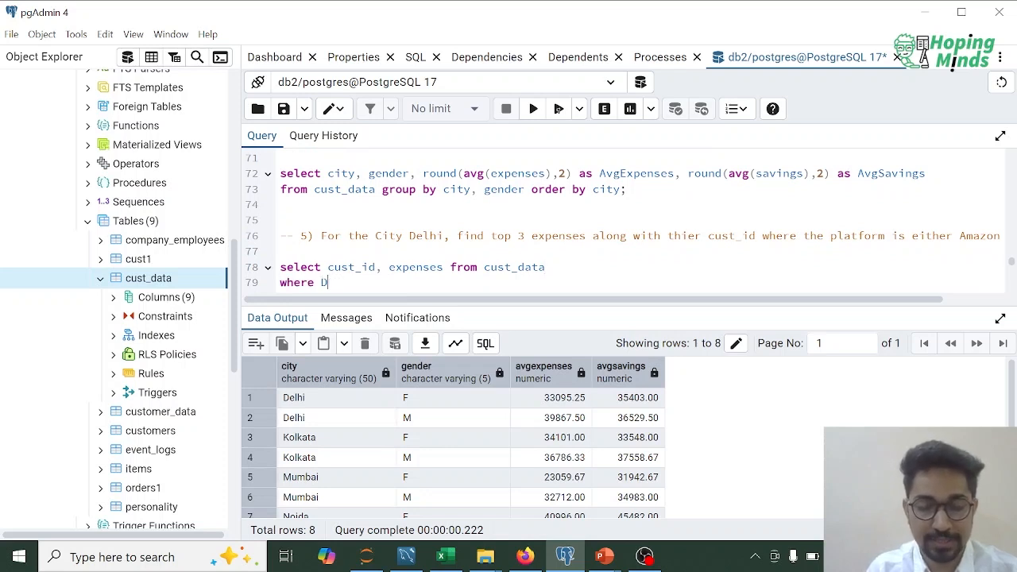
{"action": "type", "text": "city "}
{"action": "type", "text": "= 'Delhi'"}
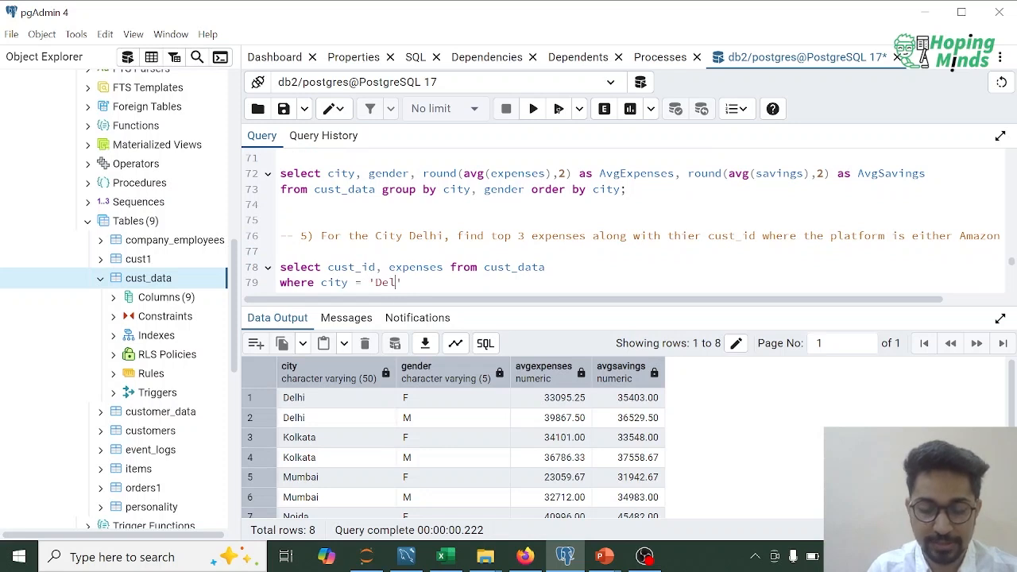
Extend the Delhi filter on line 79 with "and platform in ('Amazon','Myntra')"
{"action": "type", "text": " and "}
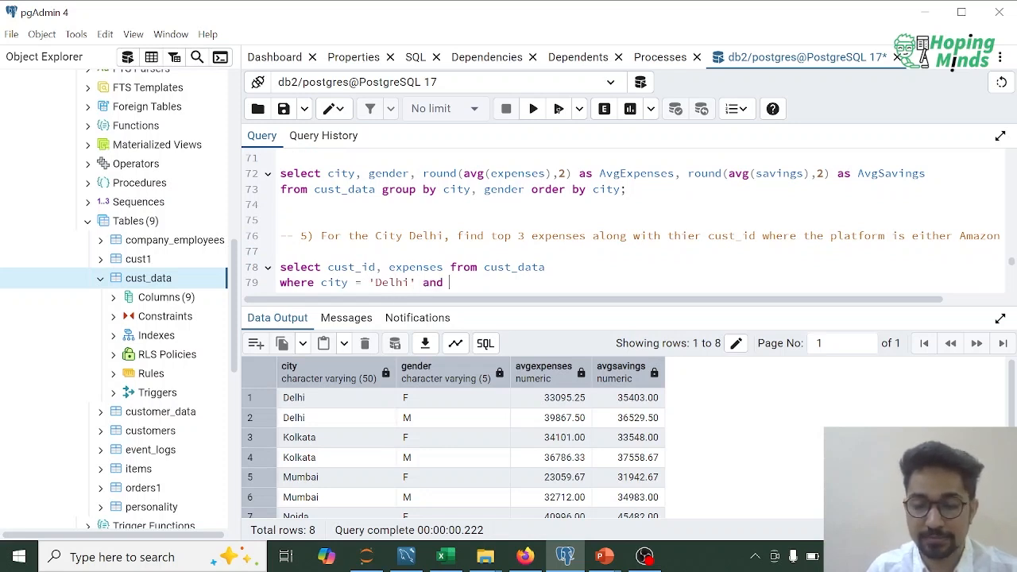
{"action": "type", "text": "platform"}
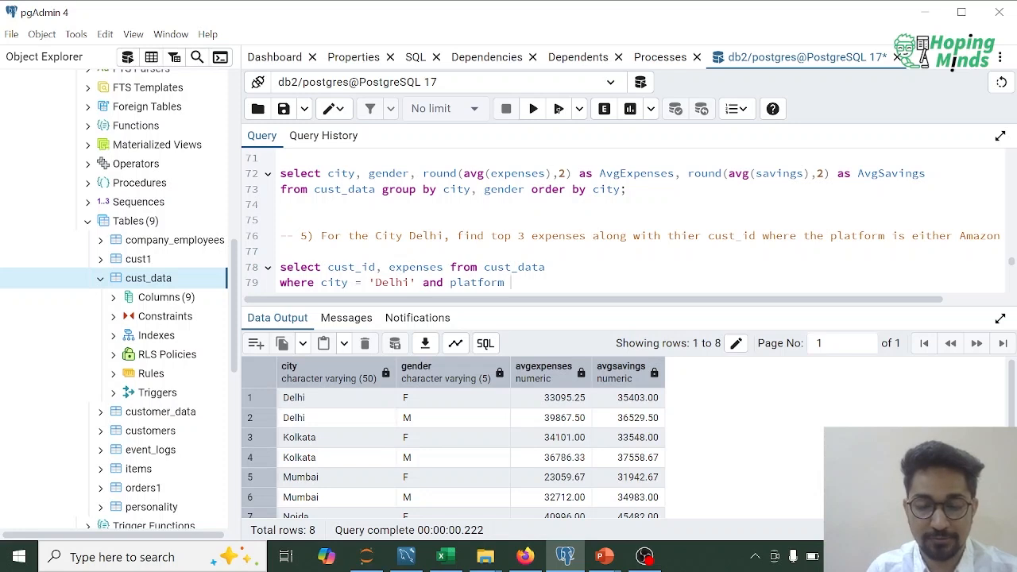
{"action": "scroll", "coordinate": [624, 221], "scroll_direction": "down", "scroll_amount": 2}
{"action": "scroll", "coordinate": [624, 221], "scroll_direction": "up", "scroll_amount": 1}
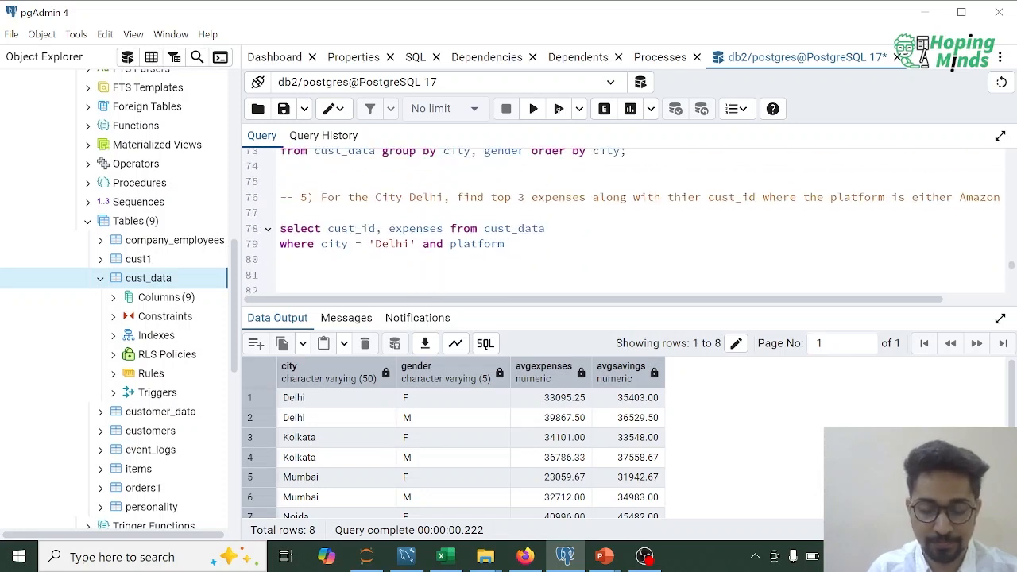
{"action": "type", "text": "in ("}
{"action": "type", "text": "'Amazon"}
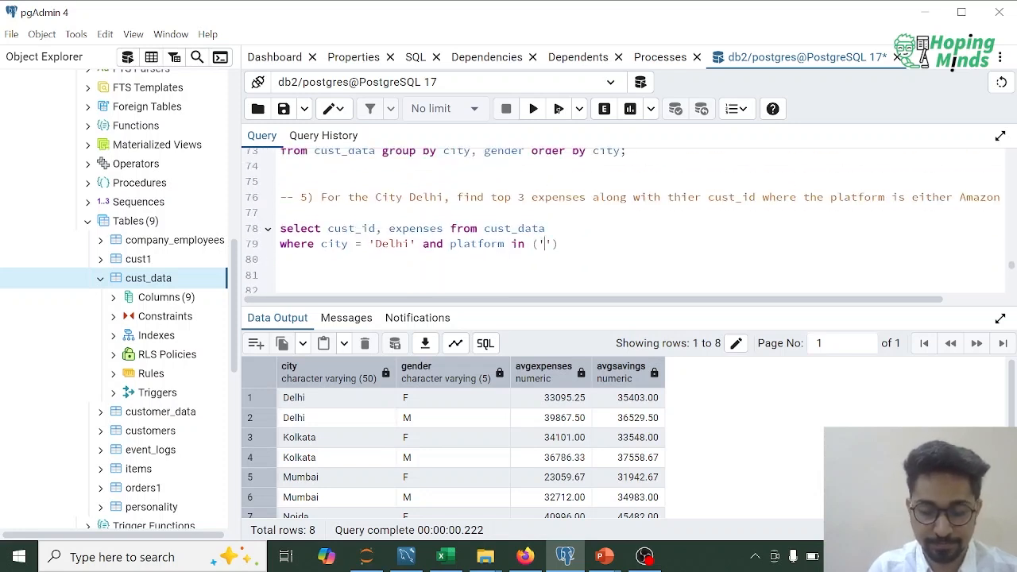
{"action": "type", "text": "','My"}
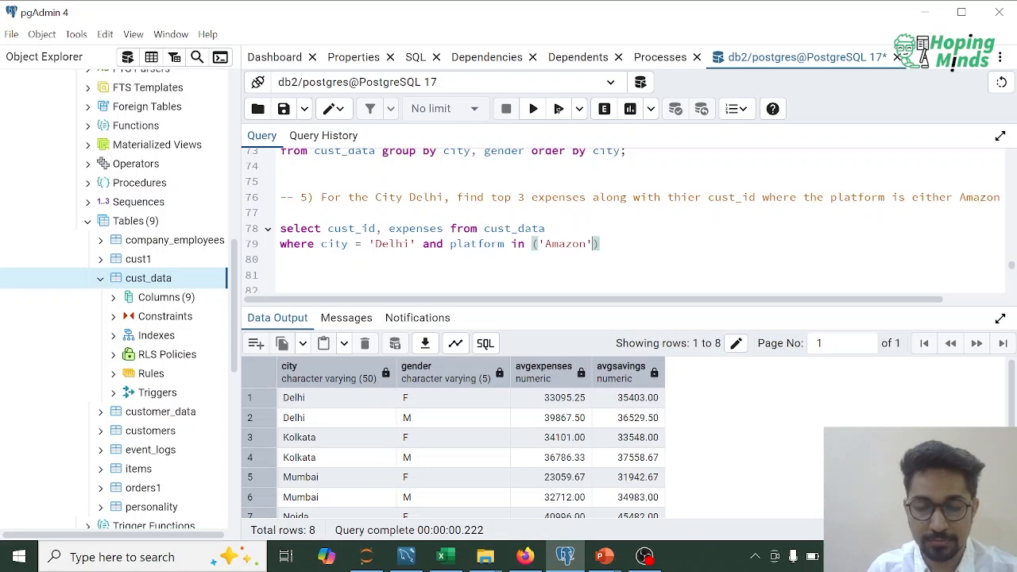
{"action": "type", "text": "ntra'"}
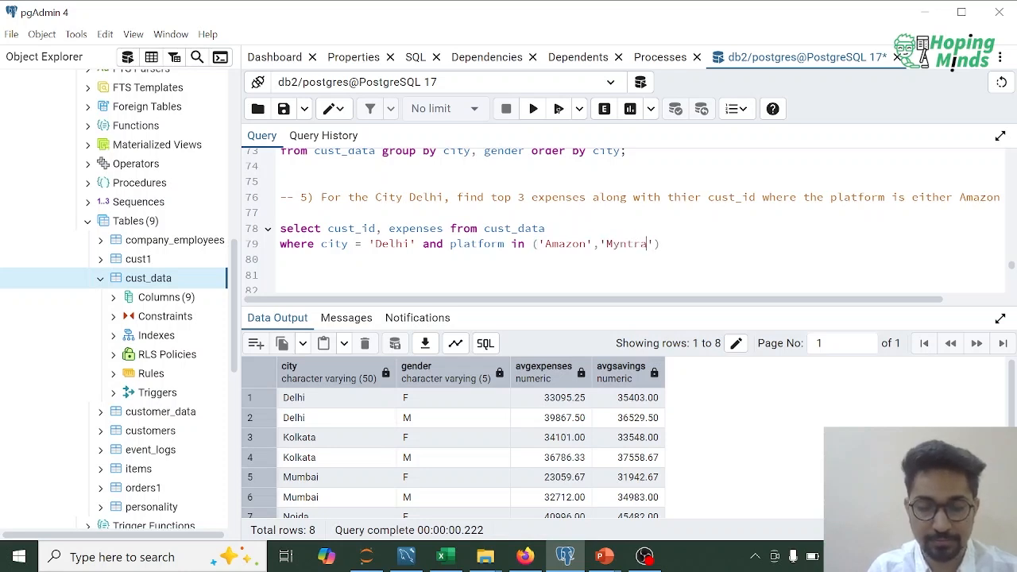
Add "limit 3;" on a new line below the filter and run the complete Delhi query
{"action": "key", "text": "Return"}
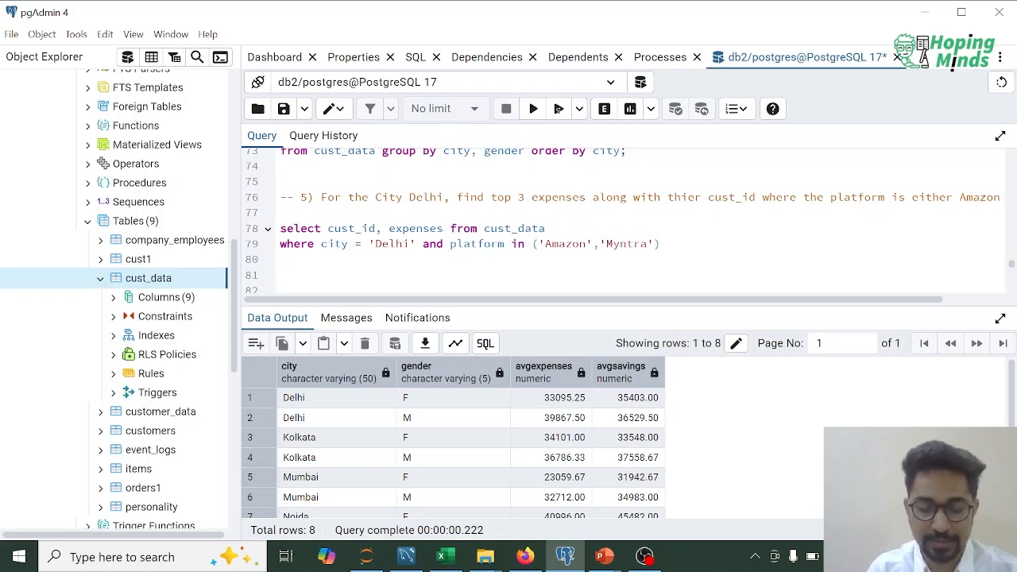
{"action": "type", "text": "limt"}
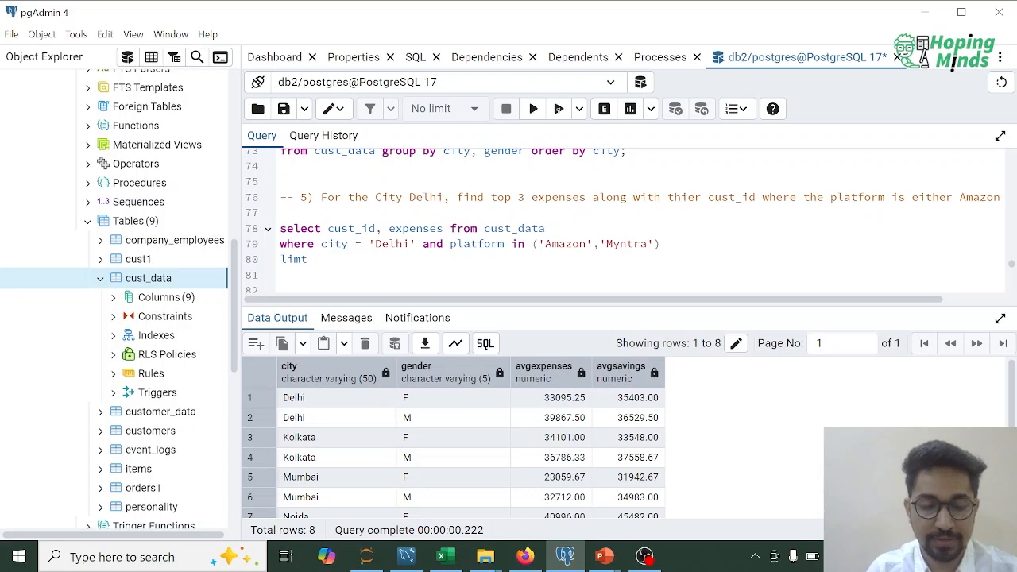
{"action": "key", "text": "BackSpace"}
{"action": "type", "text": "it"}
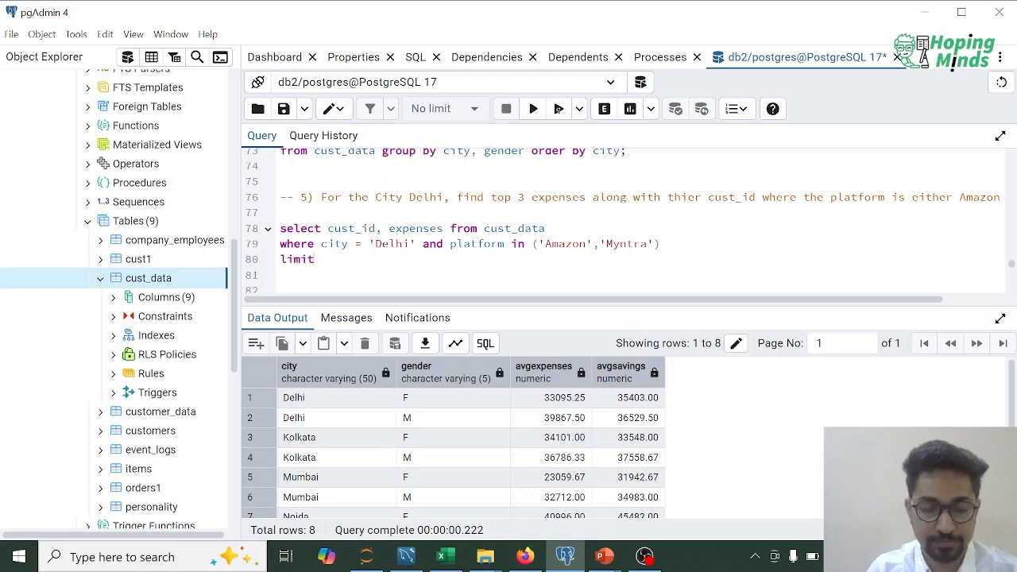
{"action": "type", "text": " 3;"}
{"action": "key", "text": "Home"}
{"action": "key", "text": "shift+Up"}
{"action": "key", "text": "shift+Up"}
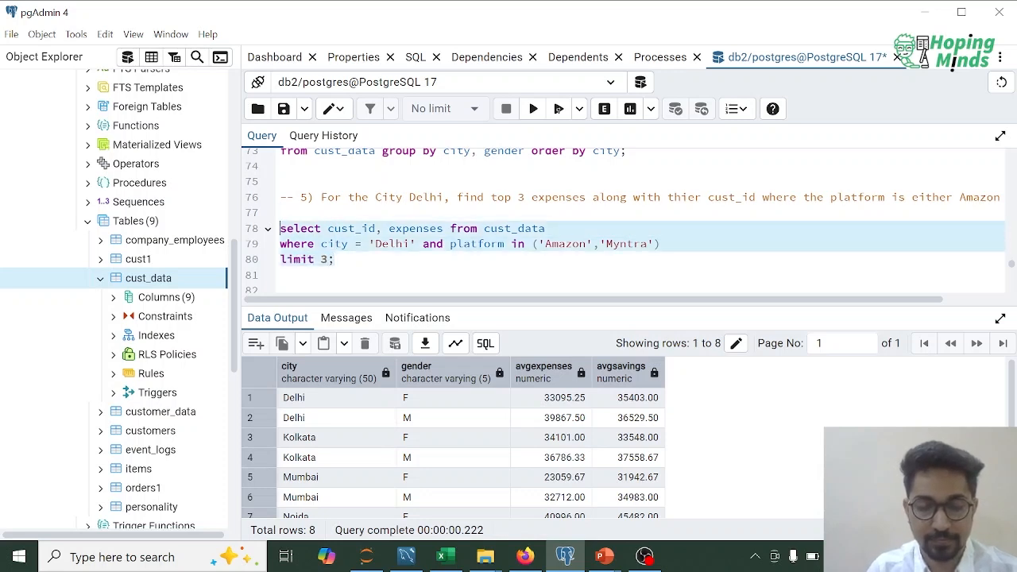
{"action": "key", "text": "F5"}
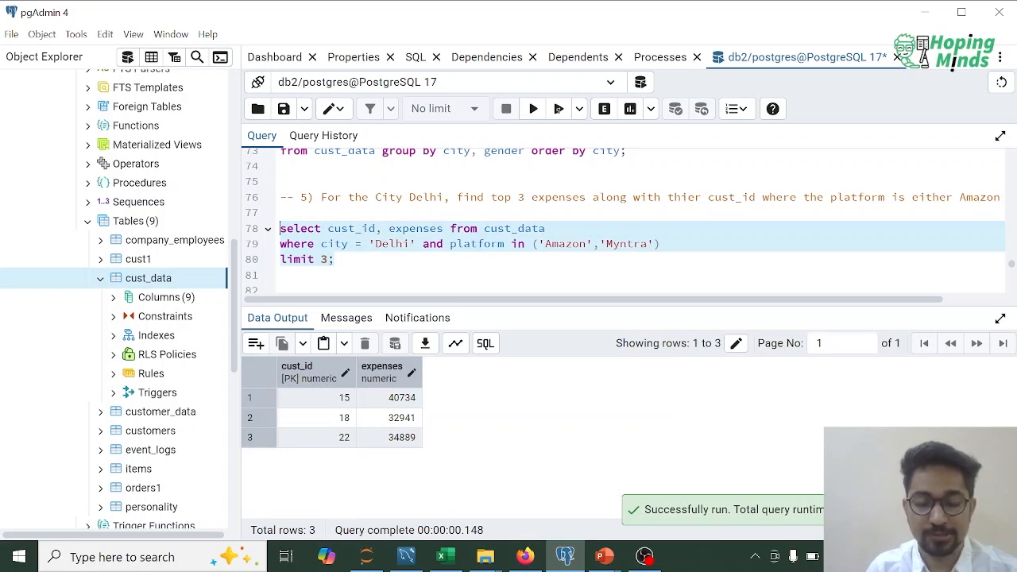
Add the city and platform columns after expenses in the select list on line 78 and rerun the query
{"action": "left_click", "coordinate": [335, 260]}
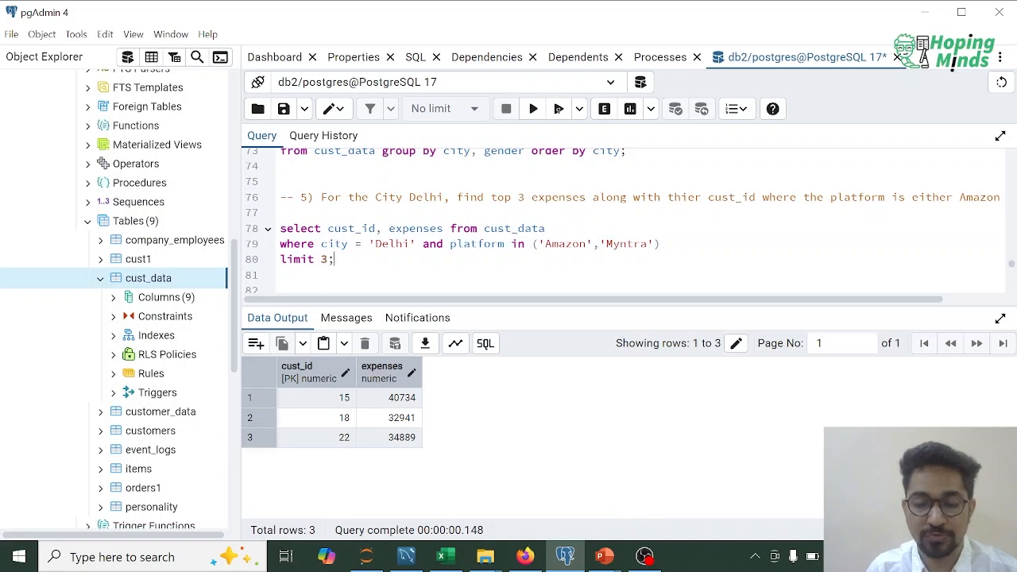
{"action": "type", "text": ",city,"}
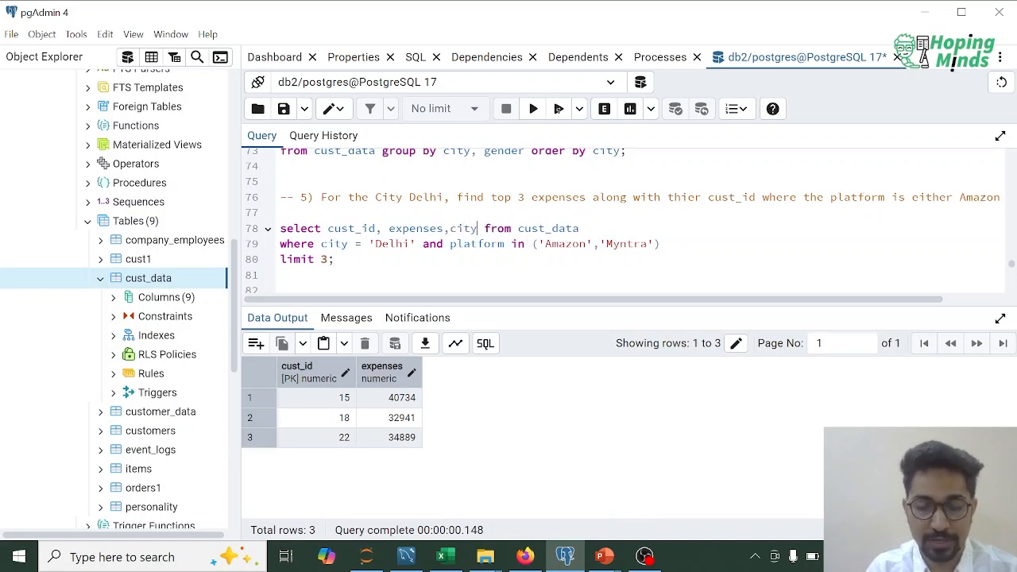
{"action": "type", "text": "platfo"}
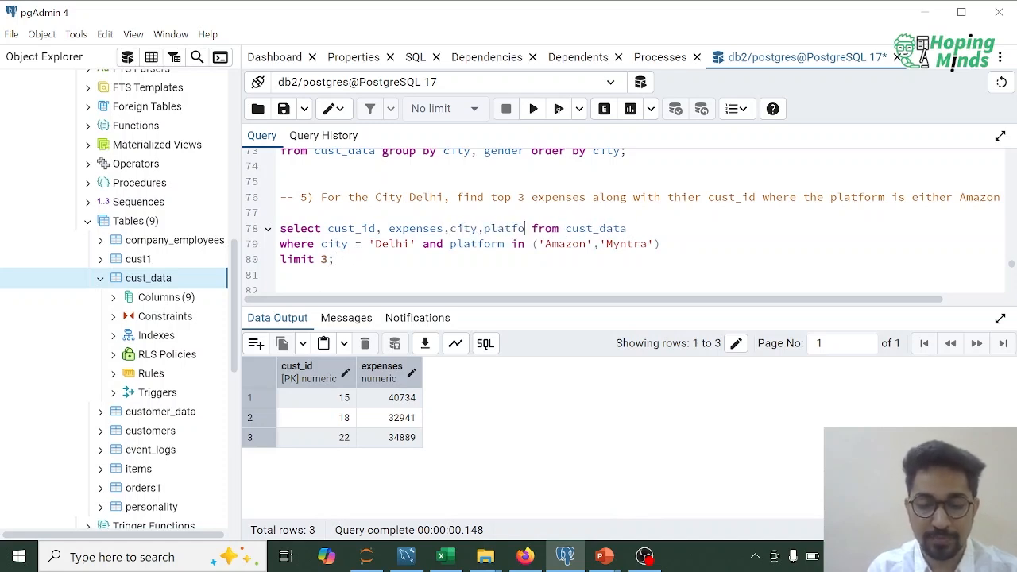
{"action": "type", "text": "rm"}
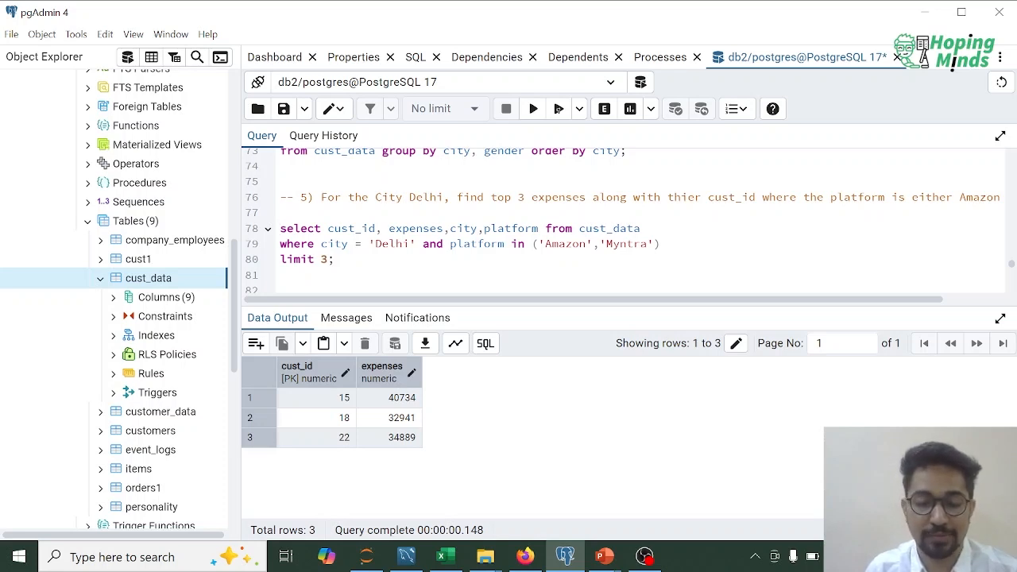
{"action": "left_click_drag", "start_coordinate": [335, 260], "coordinate": [281, 229]}
{"action": "key", "text": "F5"}
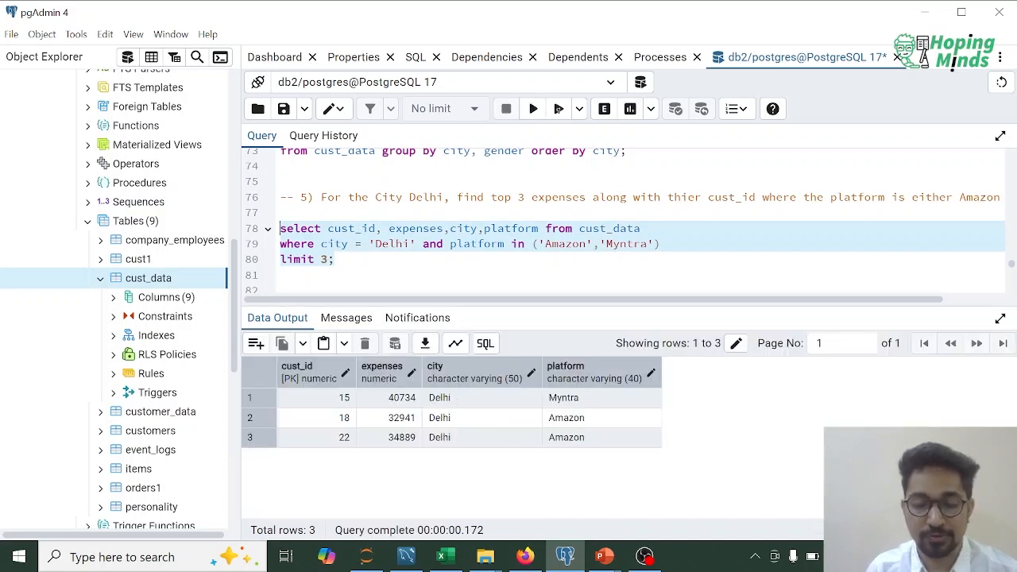
Insert "order by expenses desc" ahead of "limit 3;" on line 80 and rerun the whole query
{"action": "left_click", "coordinate": [435, 261]}
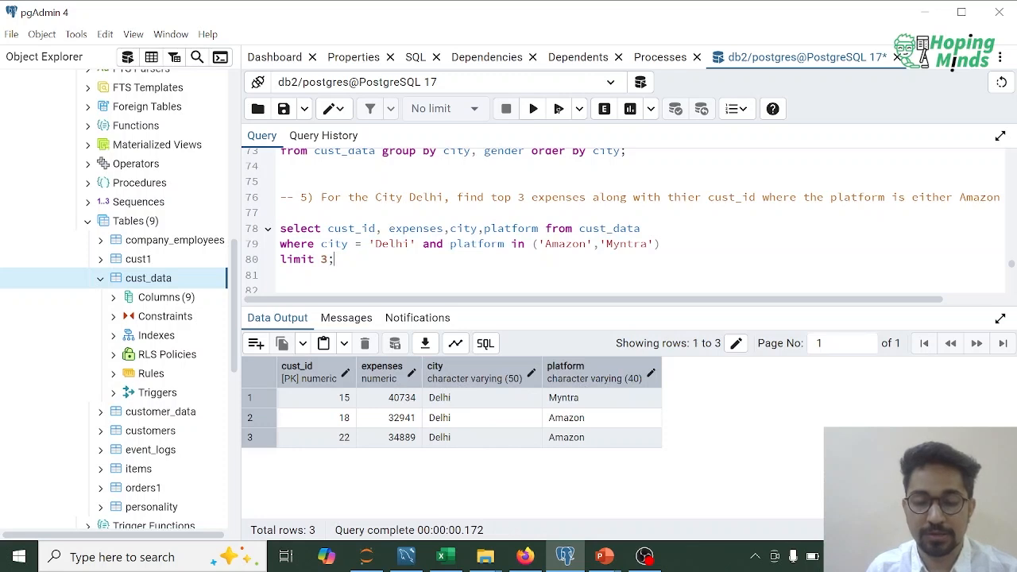
{"action": "left_click", "coordinate": [664, 244]}
{"action": "key", "text": "Return"}
{"action": "type", "text": "order by"}
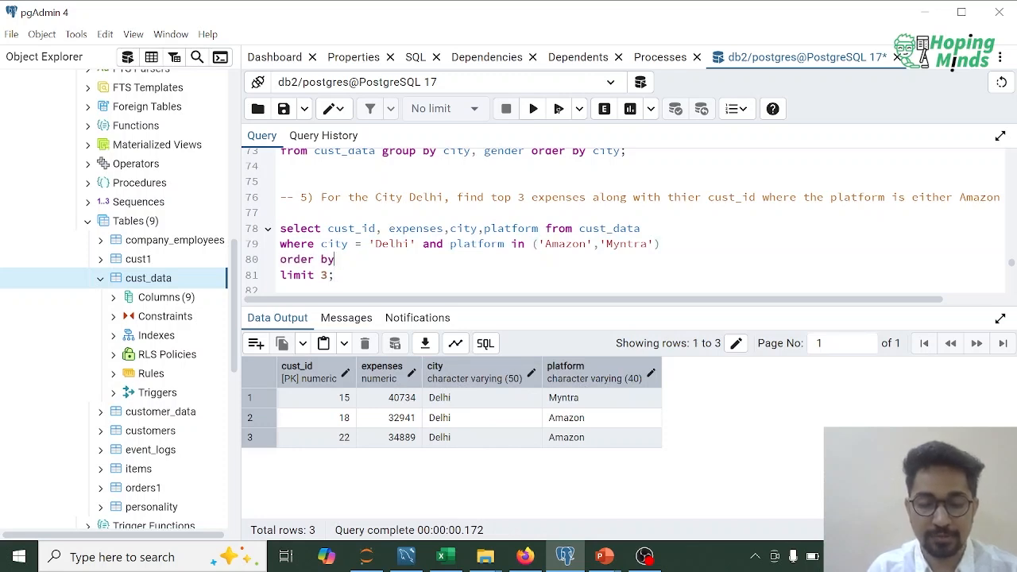
{"action": "type", "text": " expenses"}
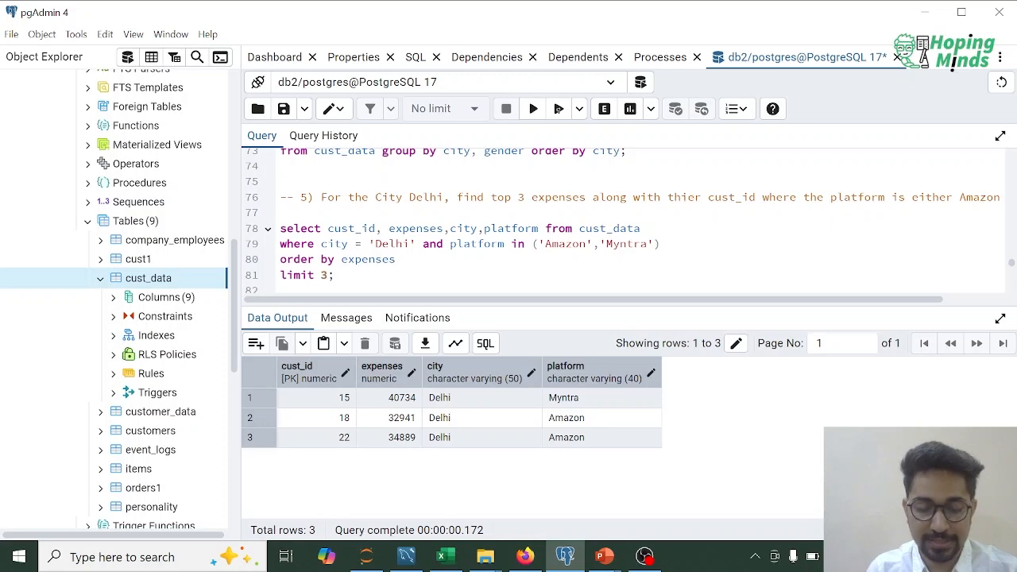
{"action": "type", "text": " desc"}
{"action": "key", "text": "Home"}
{"action": "key", "text": "BackSpace"}
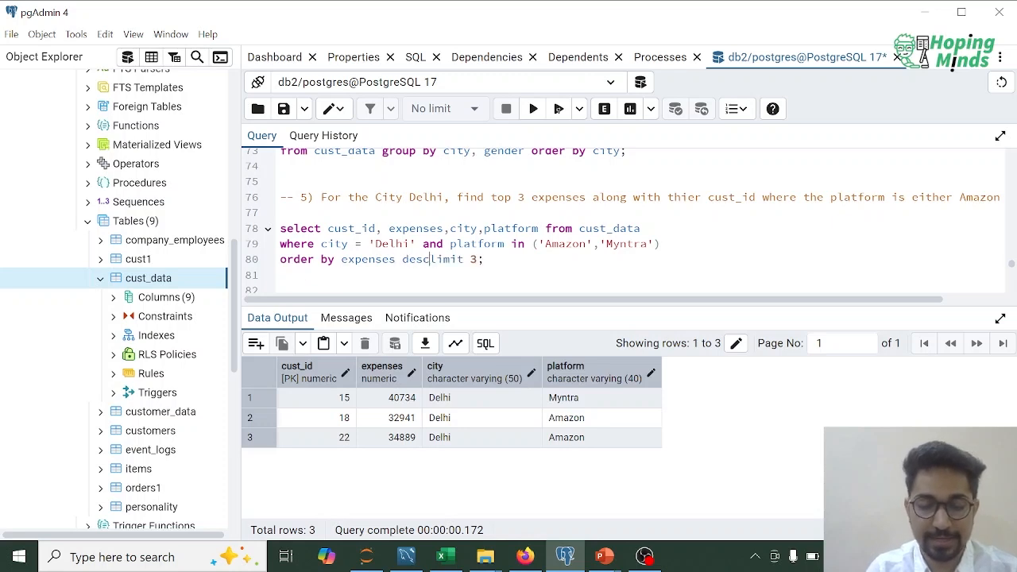
{"action": "key", "text": "shift+Up"}
{"action": "key", "text": "shift+Up"}
{"action": "key", "text": "shift+Home"}
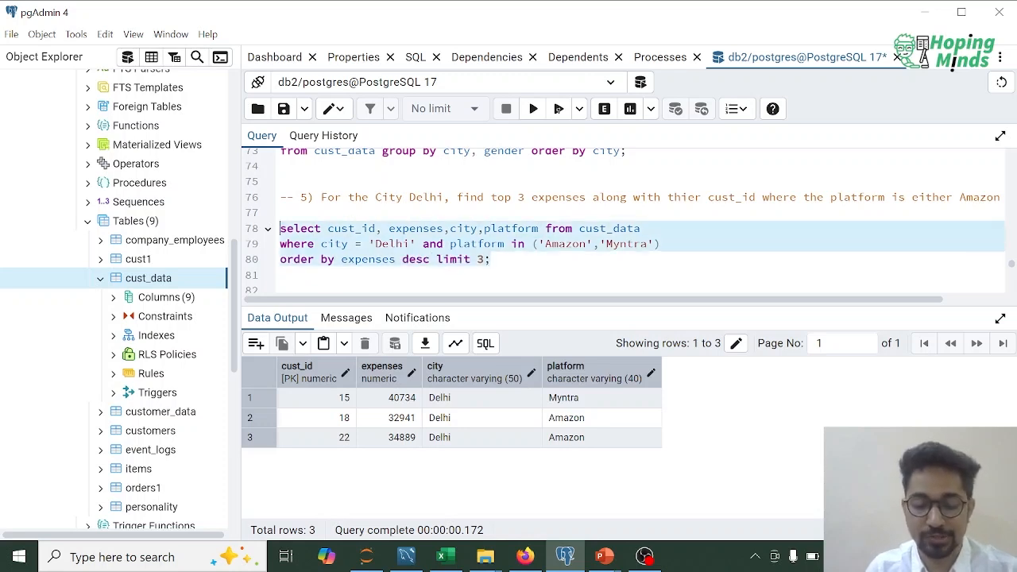
{"action": "key", "text": "F5"}
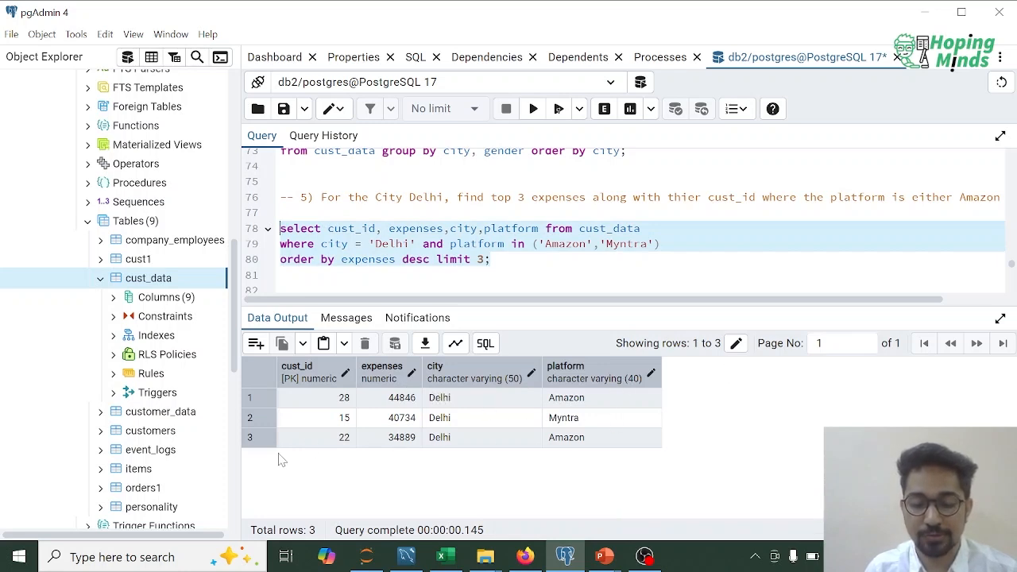
Start an empty "--" comment on line 83, leaving two blank lines below the Delhi query
{"action": "left_click", "coordinate": [381, 275]}
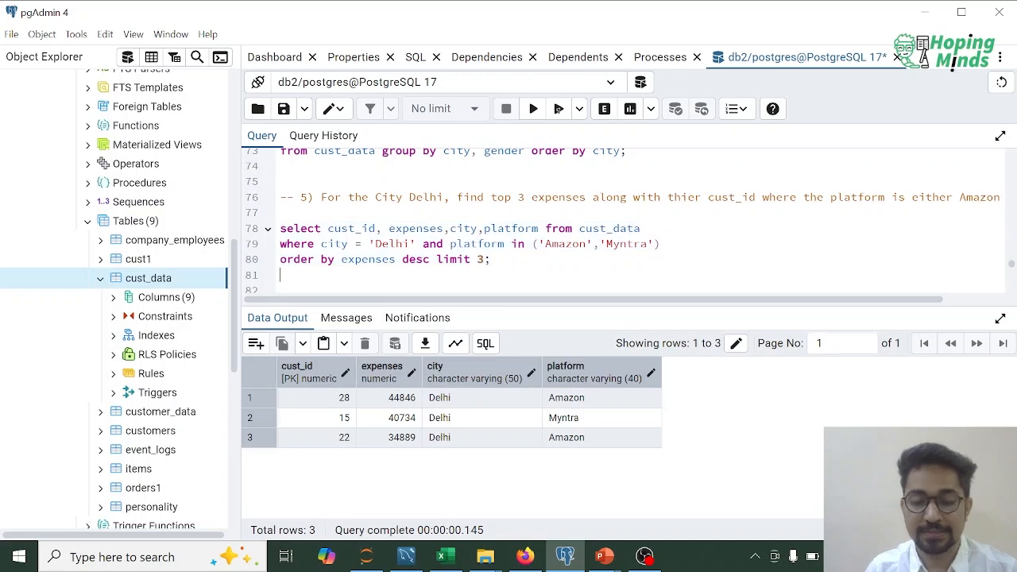
{"action": "key", "text": "Return"}
{"action": "key", "text": "Return"}
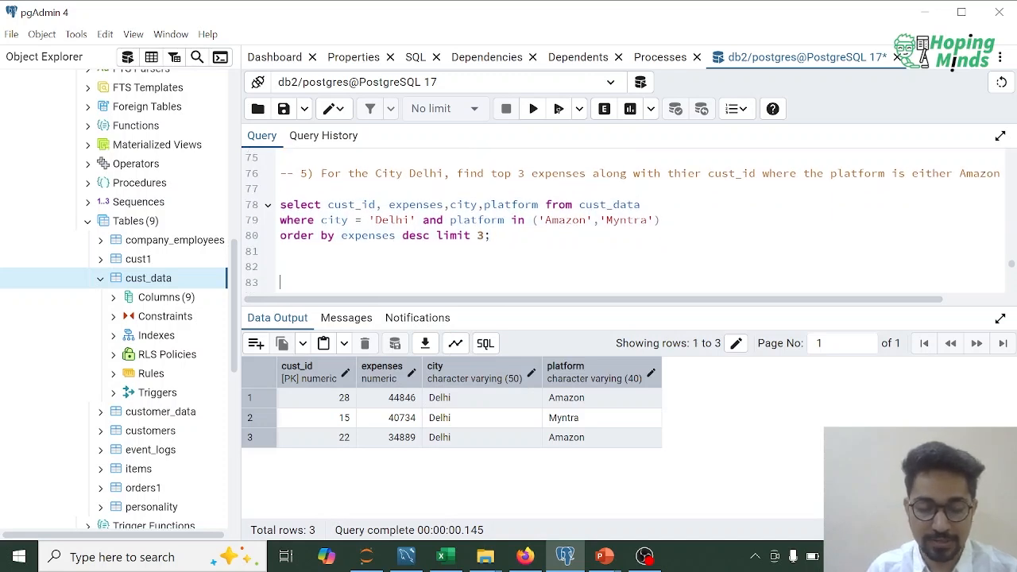
{"action": "type", "text": "--"}
{"action": "key", "text": "Return"}
Write "select * from cust_data;" on line 84 below the empty comment and run only that query
{"action": "type", "text": "sele"}
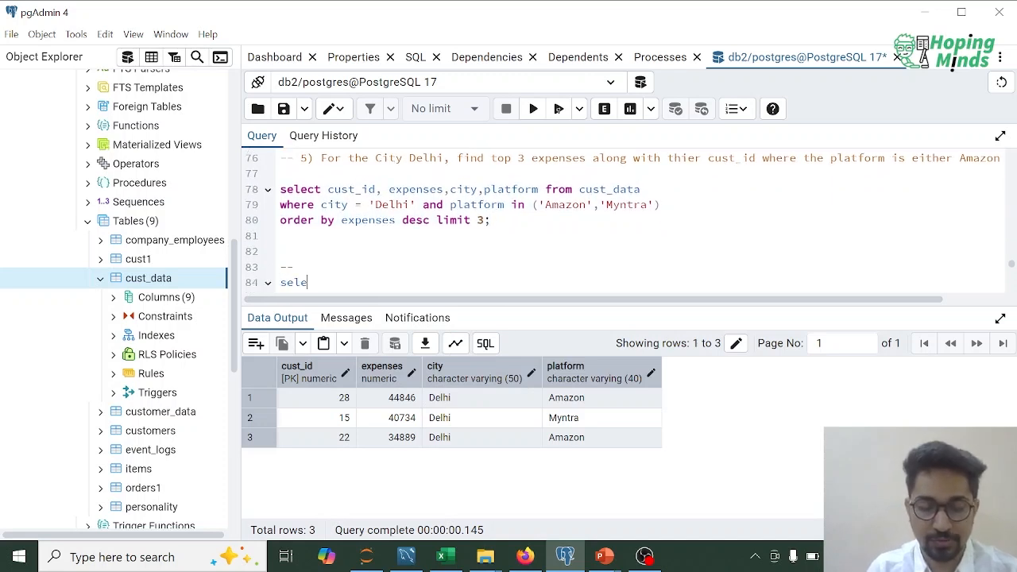
{"action": "type", "text": "ct * fro"}
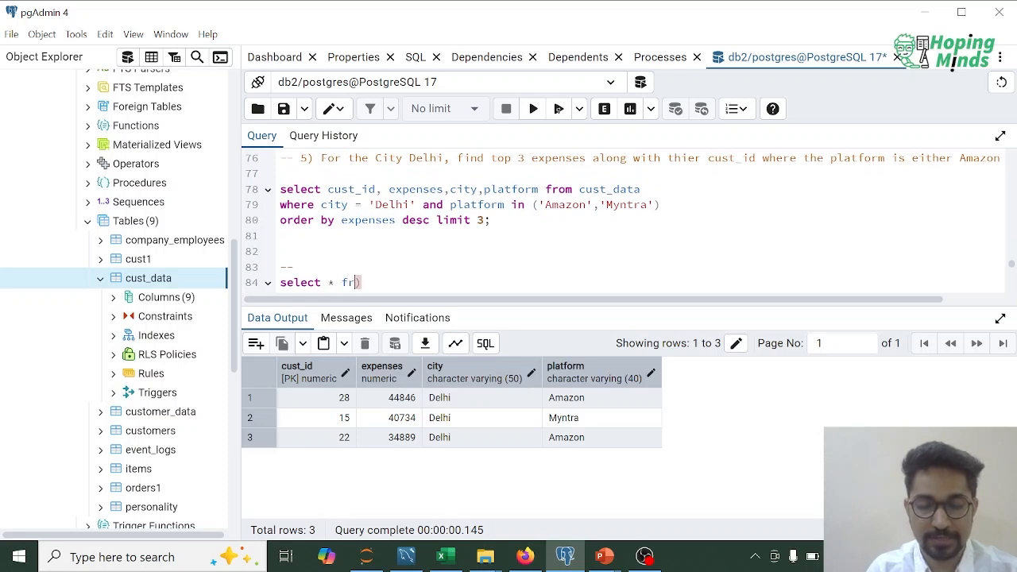
{"action": "type", "text": "m cust"}
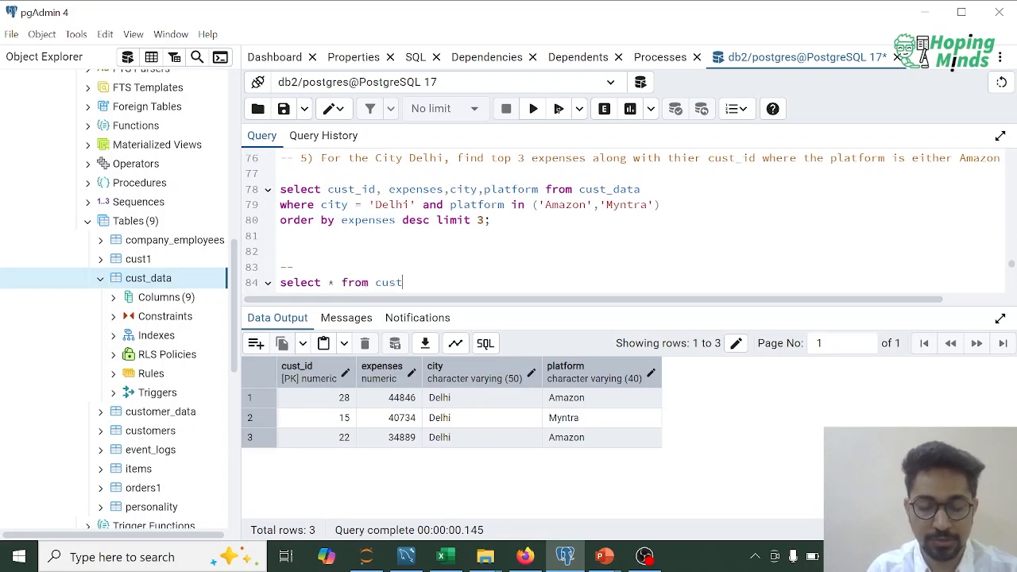
{"action": "type", "text": "_adat"}
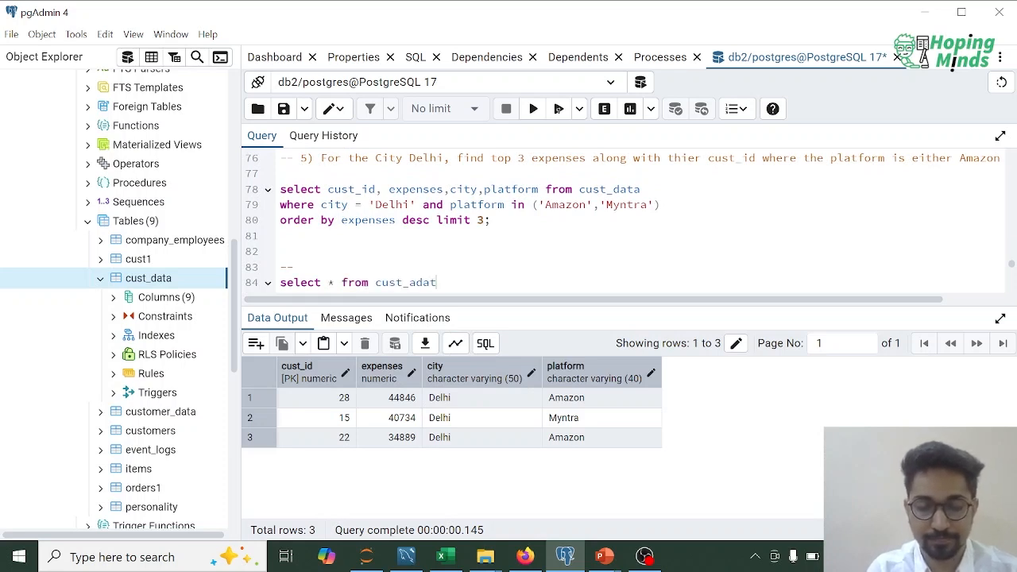
{"action": "key", "text": "BackSpace"}
{"action": "key", "text": "BackSpace"}
{"action": "key", "text": "BackSpace"}
{"action": "key", "text": "BackSpace"}
{"action": "type", "text": "data;"}
{"action": "key", "text": "shift+Home"}
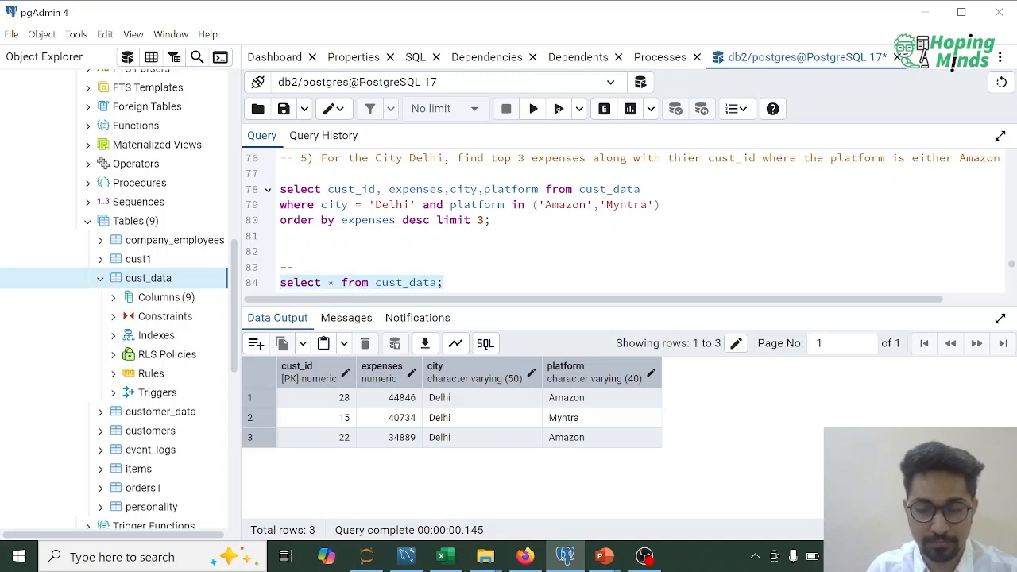
{"action": "key", "text": "F5"}
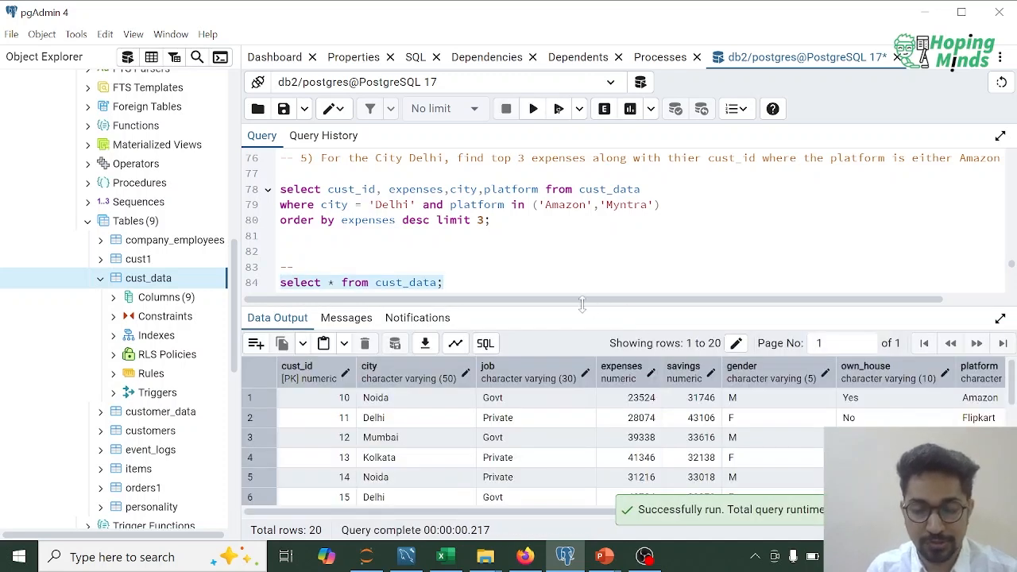
Enlarge the results area and examine the cust_data columns from cust_id through age
{"action": "left_click_drag", "start_coordinate": [581, 304], "coordinate": [582, 250]}
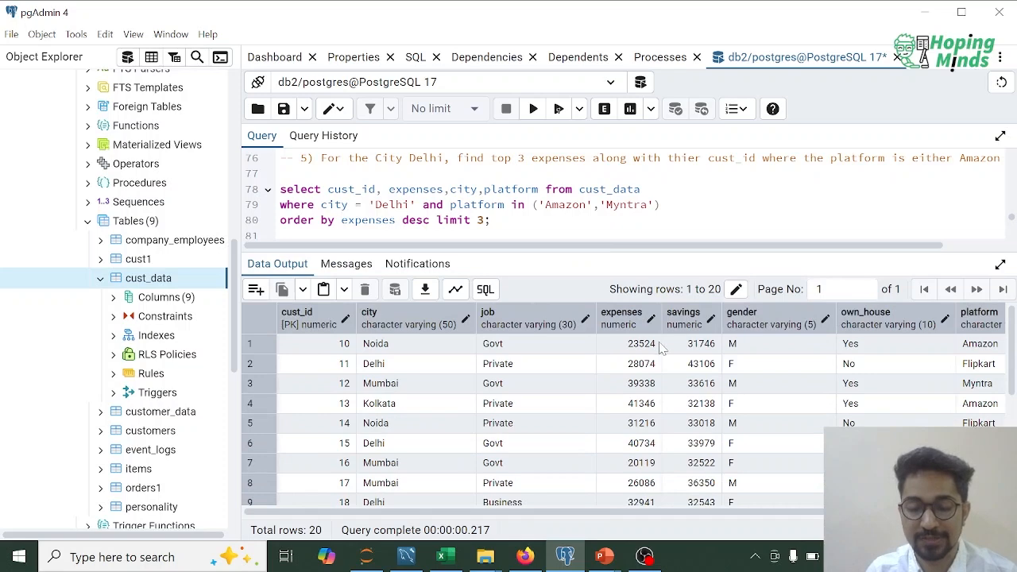
{"action": "scroll", "coordinate": [659, 347], "scroll_direction": "right", "scroll_amount": 2}
{"action": "scroll", "coordinate": [660, 347], "scroll_direction": "right", "scroll_amount": 1}
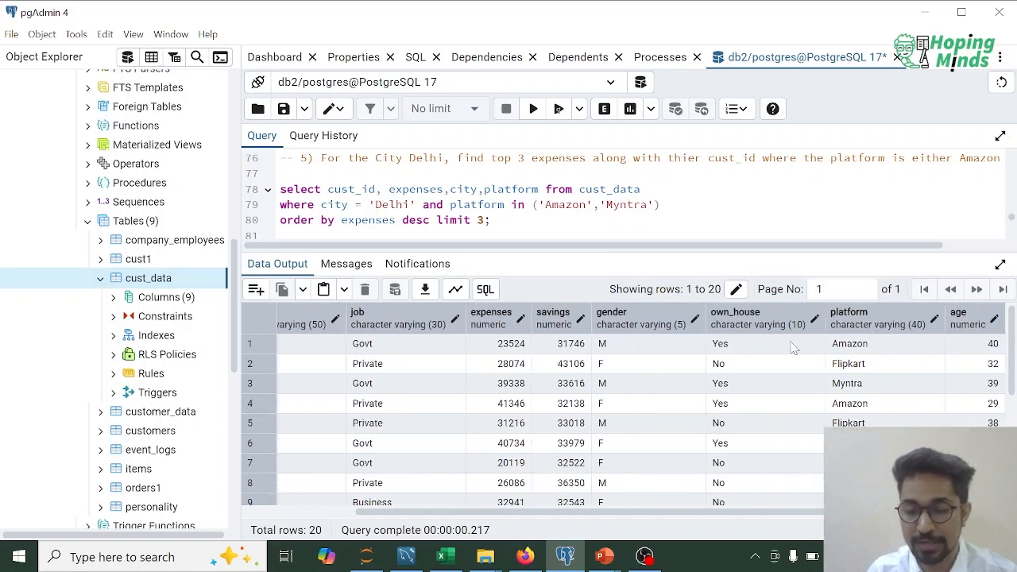
{"action": "scroll", "coordinate": [623, 378], "scroll_direction": "left", "scroll_amount": 3}
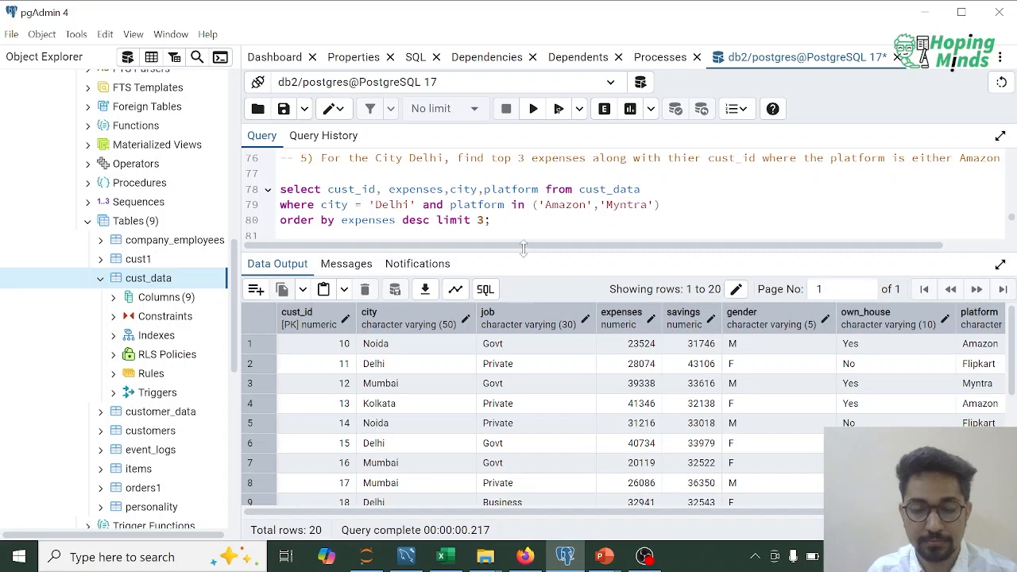
Enlarge the query editor and write "Q6) For all the cutsomers who own the house" in the comment on line 83
{"action": "left_click_drag", "start_coordinate": [523, 253], "coordinate": [525, 301]}
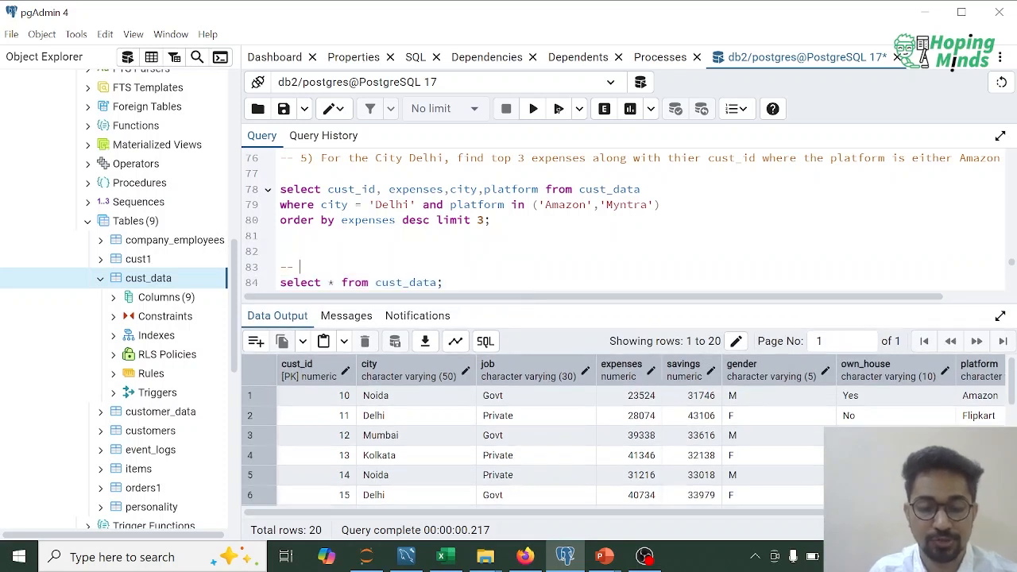
{"action": "type", "text": "Q6"}
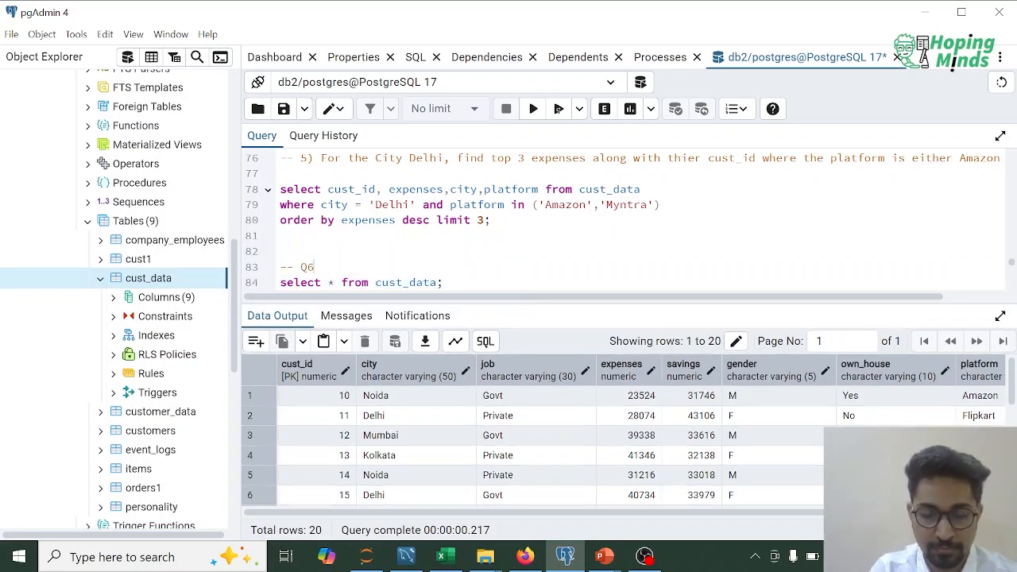
{"action": "type", "text": ") For all t"}
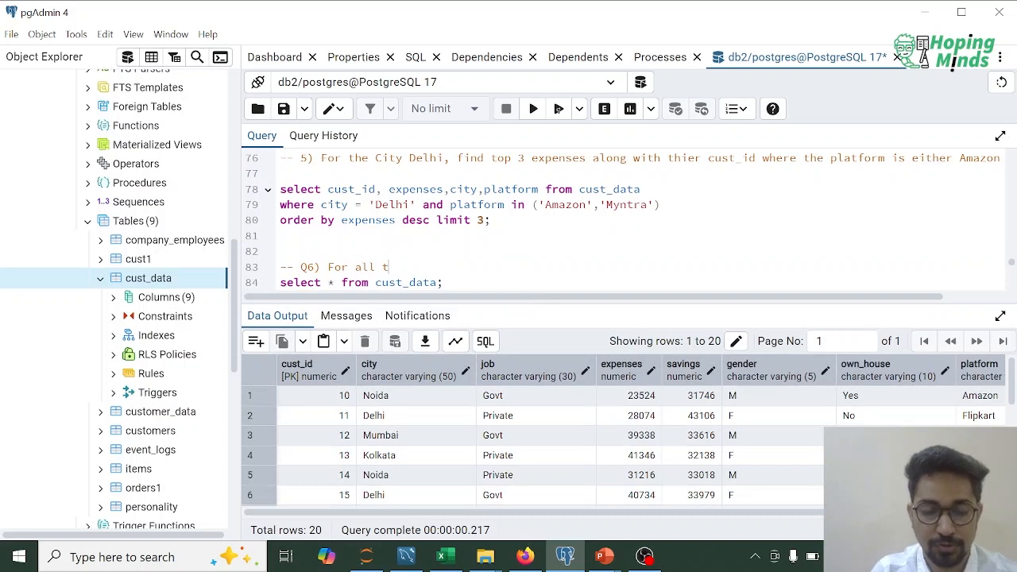
{"action": "type", "text": "he cutsomers w"}
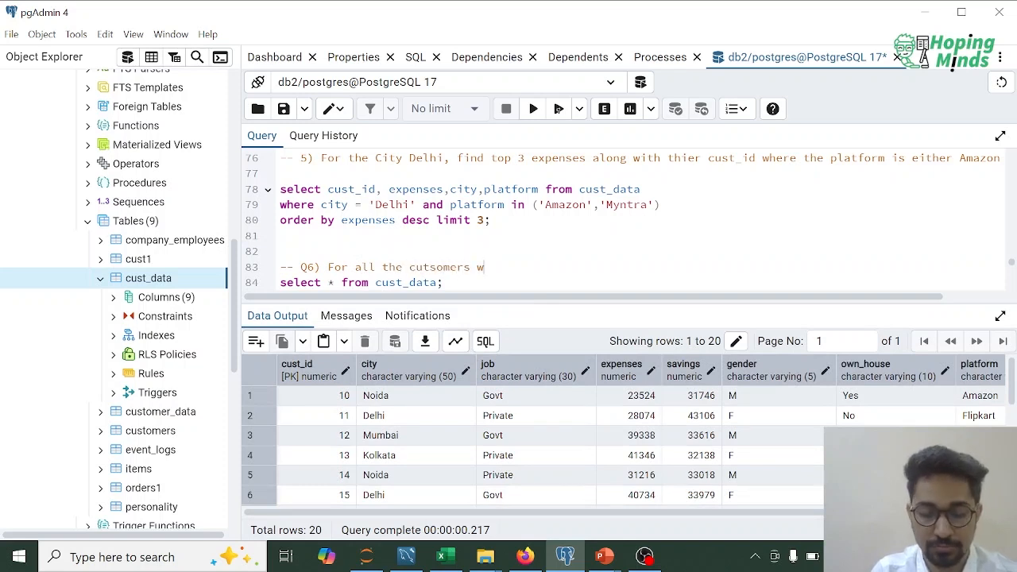
{"action": "type", "text": "ho own th ho"}
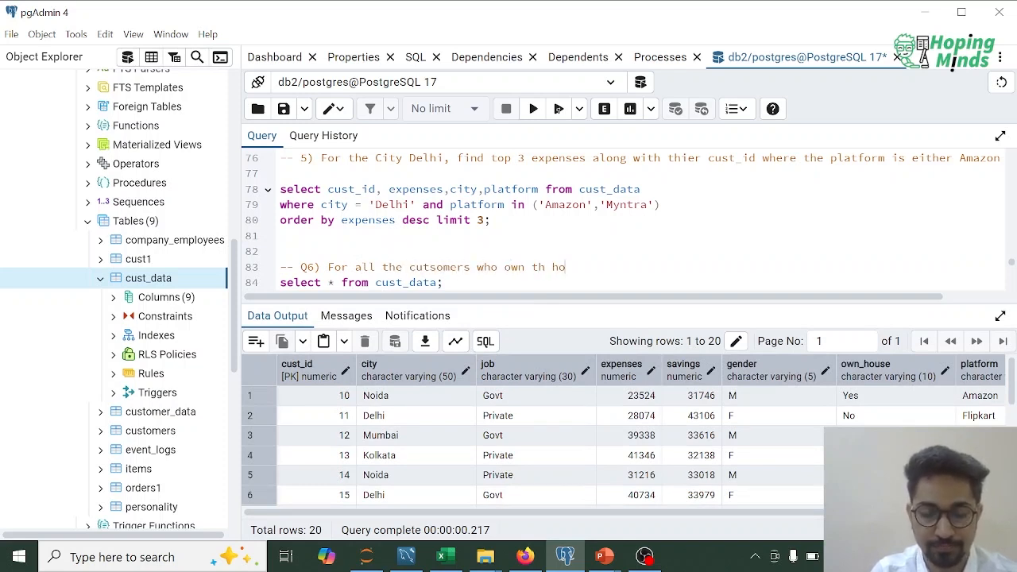
{"action": "type", "text": "sce"}
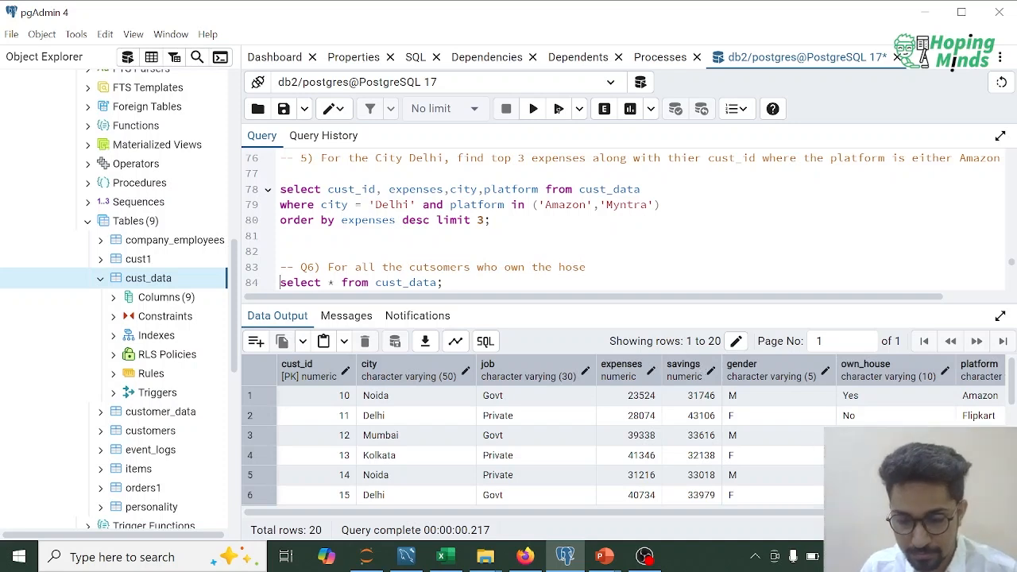
{"action": "left_click_drag", "start_coordinate": [797, 511], "coordinate": [908, 512]}
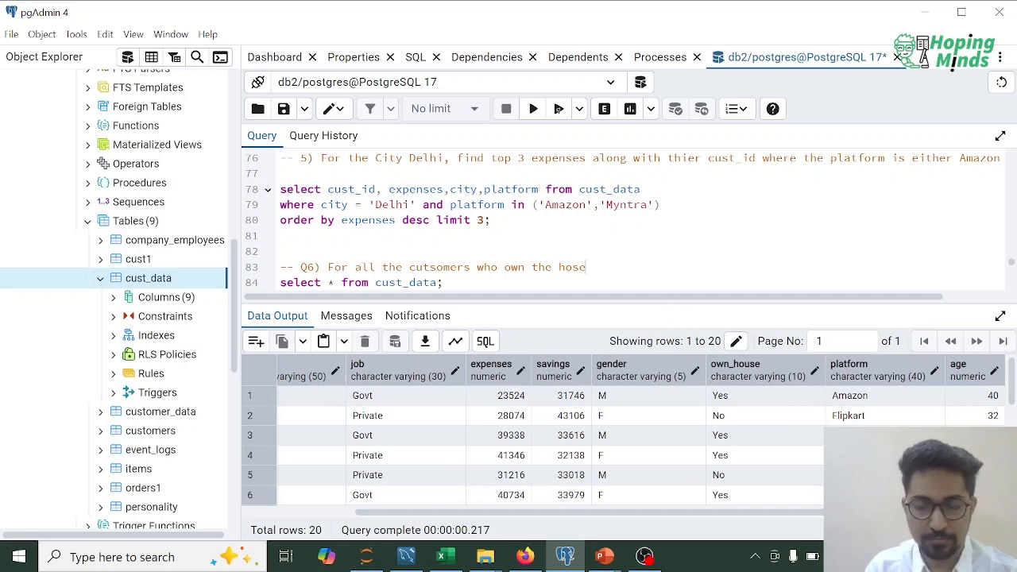
{"action": "type", "text": "e"}
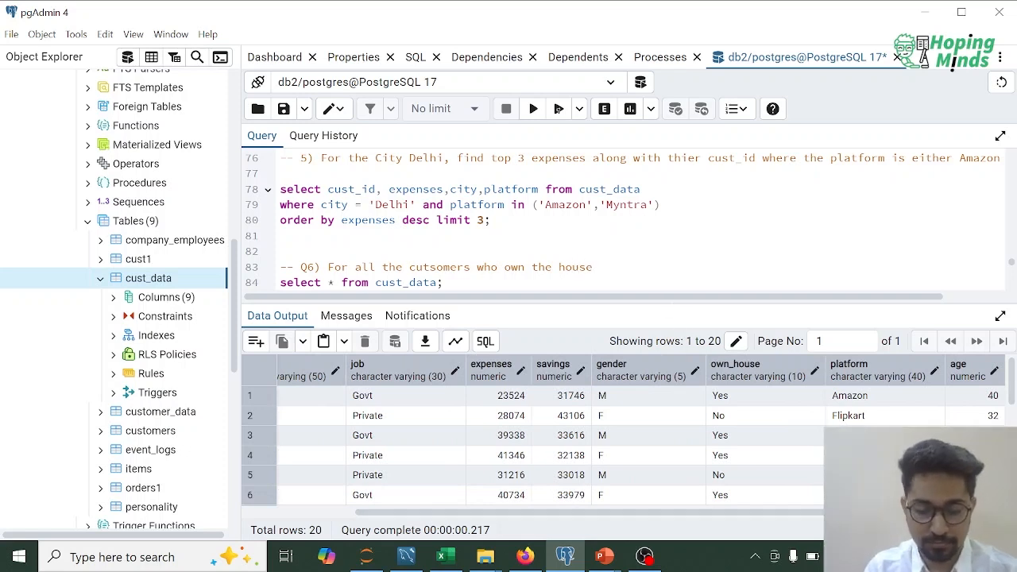
{"action": "type", "text": ", find the"}
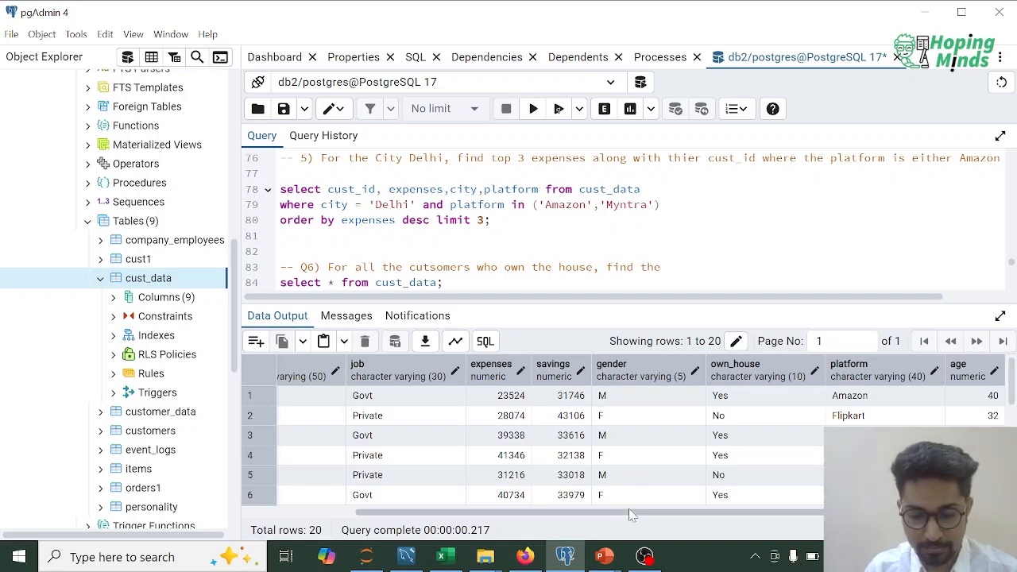
{"action": "left_click_drag", "start_coordinate": [629, 515], "coordinate": [496, 516]}
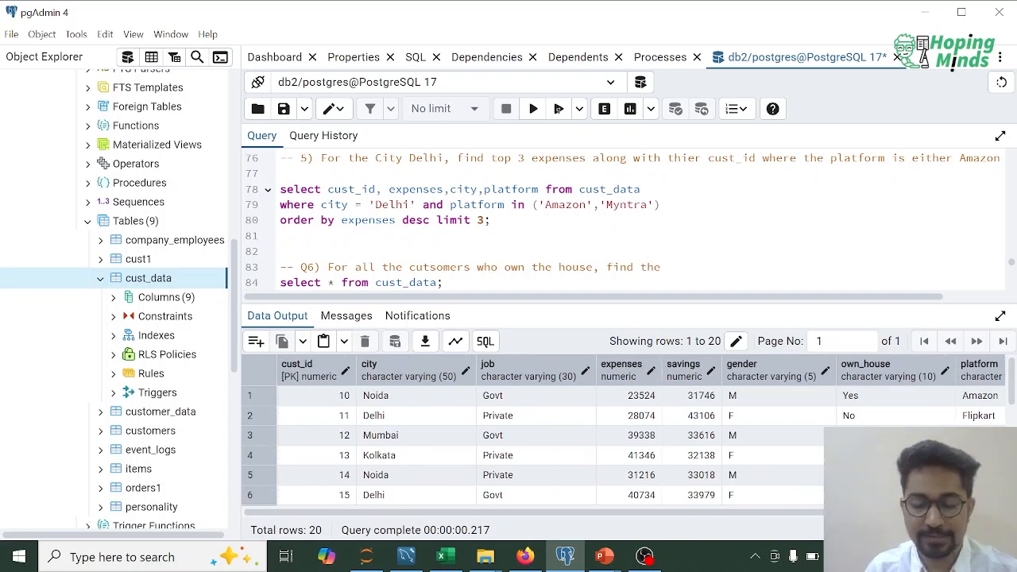
{"action": "key", "text": "BackSpace"}
{"action": "key", "text": "BackSpace"}
{"action": "key", "text": "BackSpace"}
{"action": "key", "text": "BackSpace"}
{"action": "key", "text": "BackSpace"}
{"action": "key", "text": "BackSpace"}
{"action": "key", "text": "BackSpace"}
{"action": "key", "text": "BackSpace"}
{"action": "key", "text": "BackSpace"}
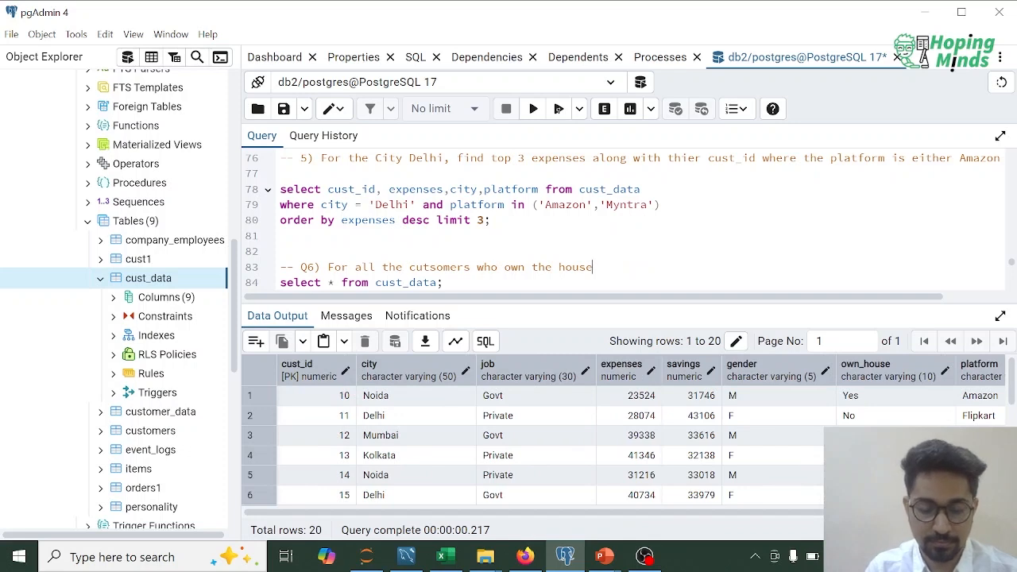
Finish line 83 with "who stay in central India" and begin line 84 with "-- find the difference between"
{"action": "type", "text": "who stay "}
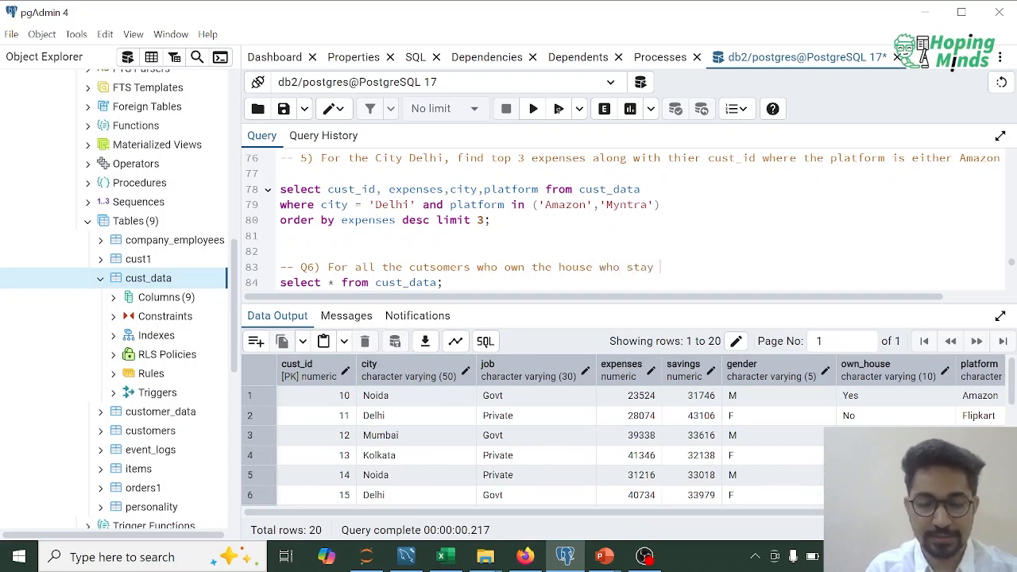
{"action": "type", "text": "in central India"}
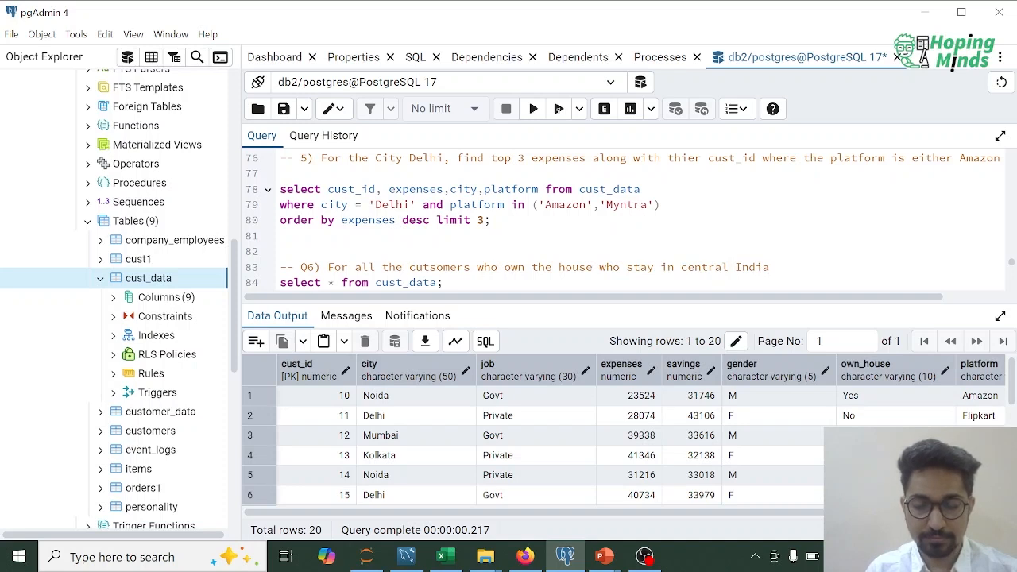
{"action": "key", "text": "Return"}
{"action": "type", "text": "-- fin"}
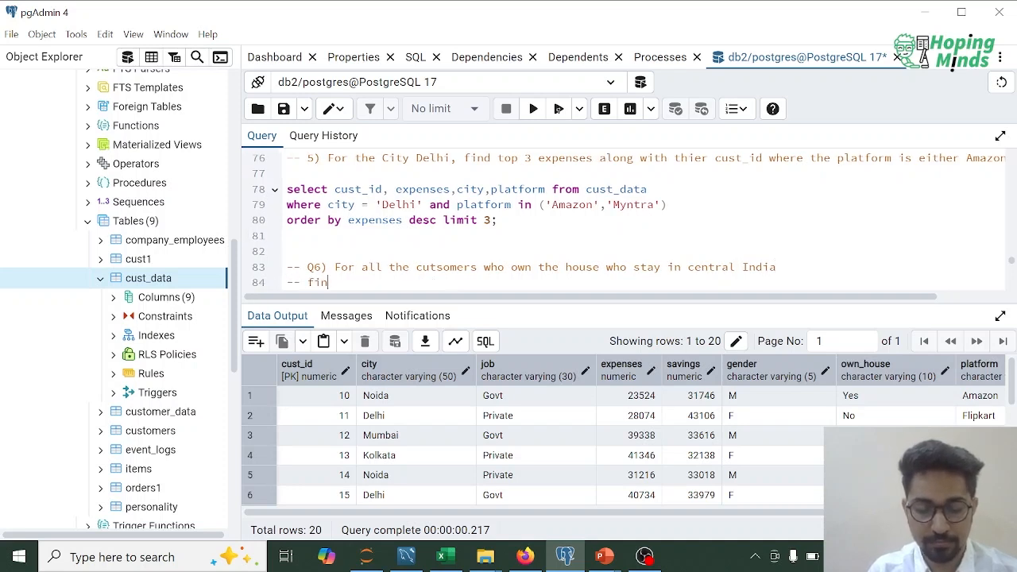
{"action": "type", "text": " dthe"}
{"action": "key", "text": "BackSpace"}
{"action": "key", "text": "BackSpace"}
{"action": "key", "text": "BackSpace"}
{"action": "key", "text": "BackSpace"}
{"action": "key", "text": "BackSpace"}
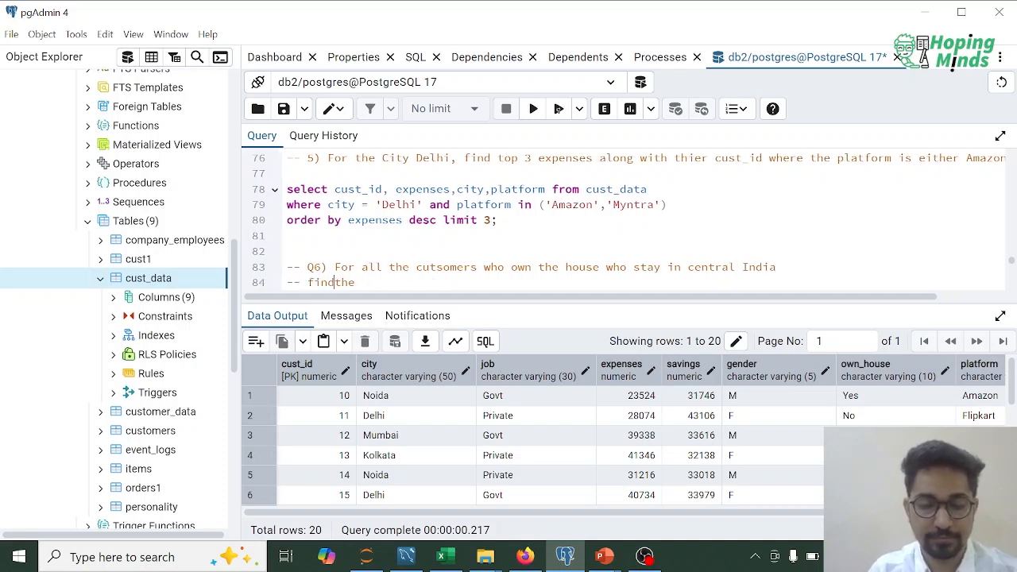
{"action": "type", "text": "d the differen"}
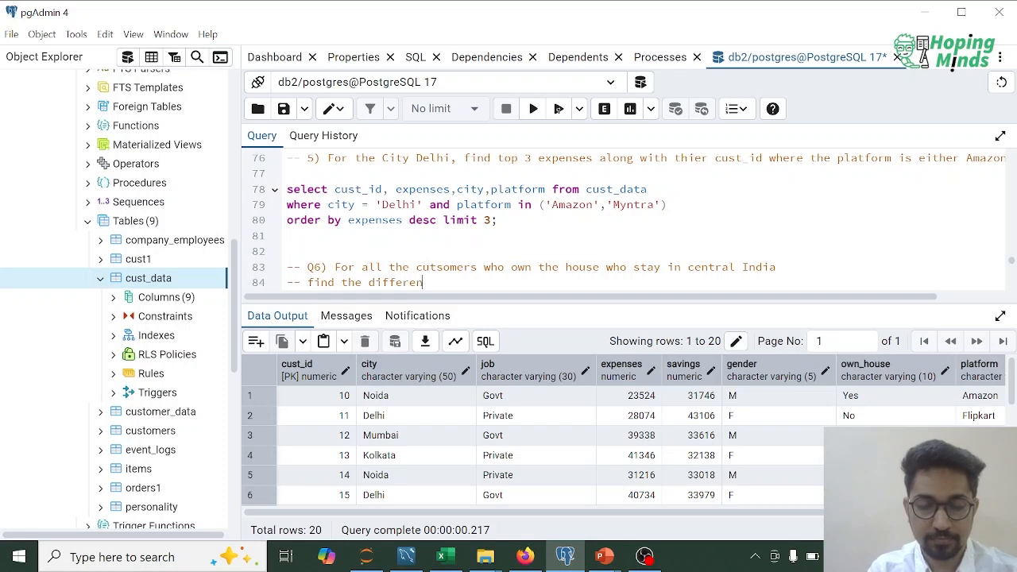
{"action": "type", "text": "ce between "}
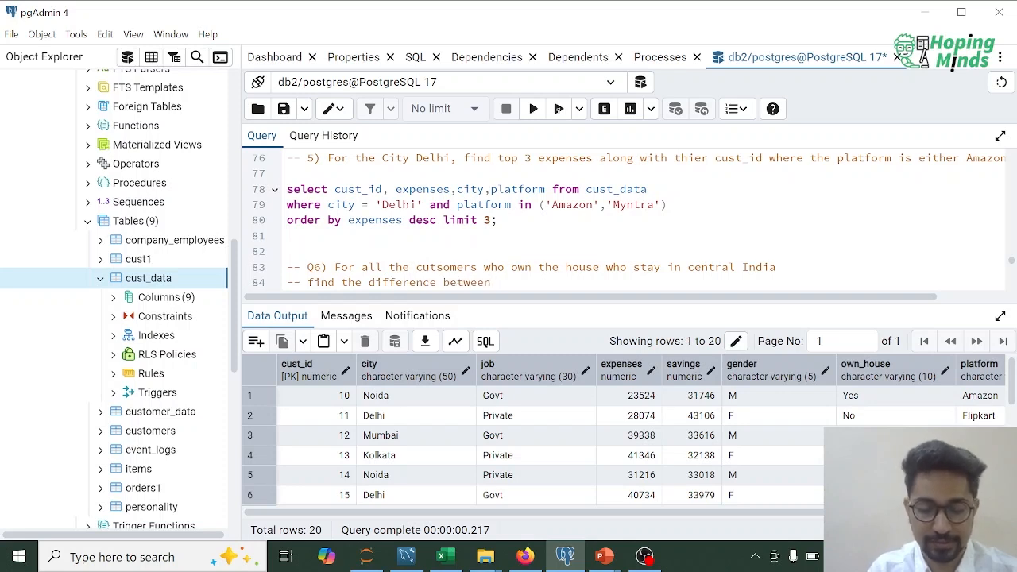
Complete the comment on line 84 with "Avg Expenses and AvgSavings"
{"action": "type", "text": "Avg"}
{"action": "key", "text": "BackSpace"}
{"action": "key", "text": "BackSpace"}
{"action": "type", "text": "v"}
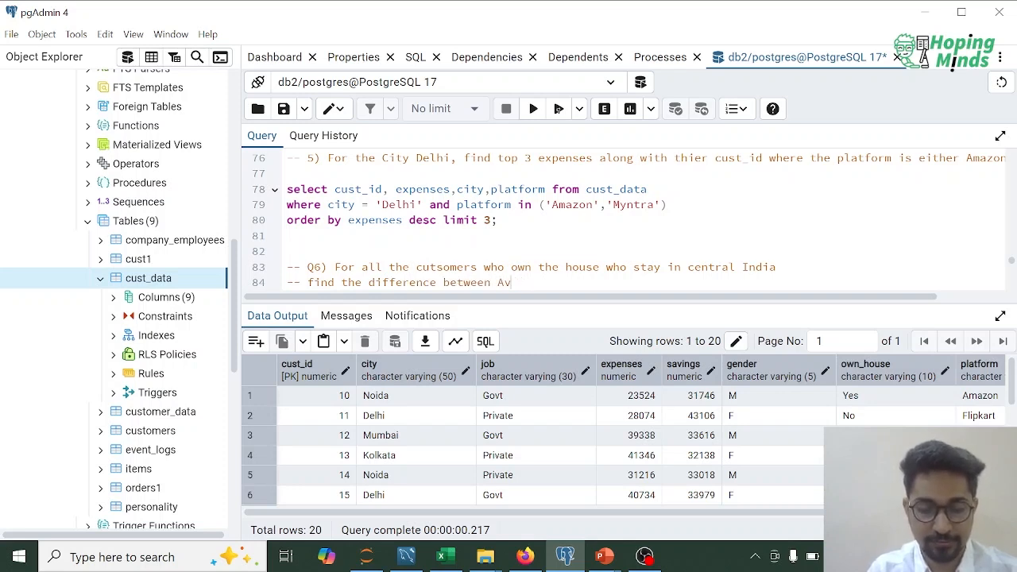
{"action": "type", "text": "g Ex"}
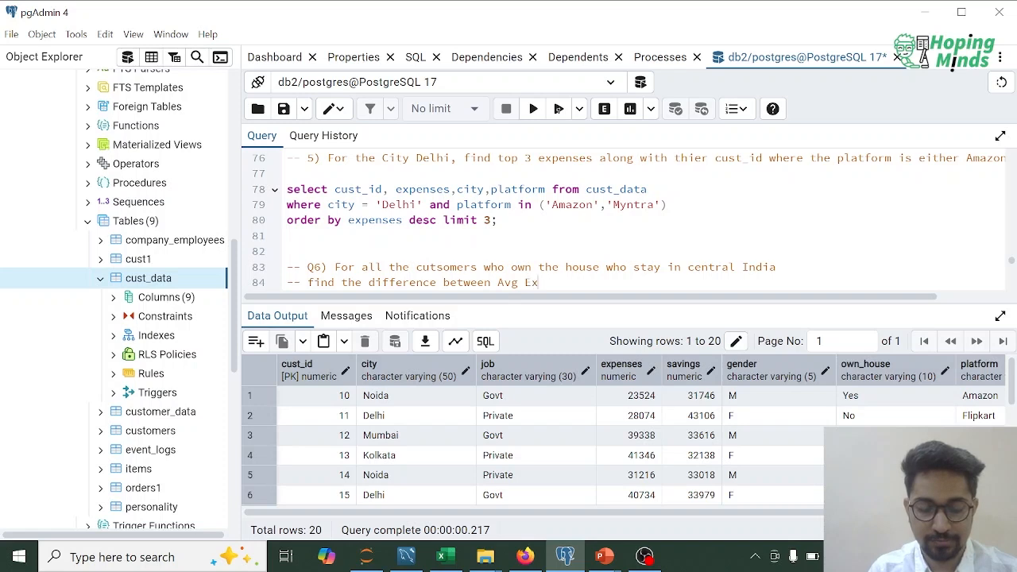
{"action": "type", "text": "penses and AvgSaaving"}
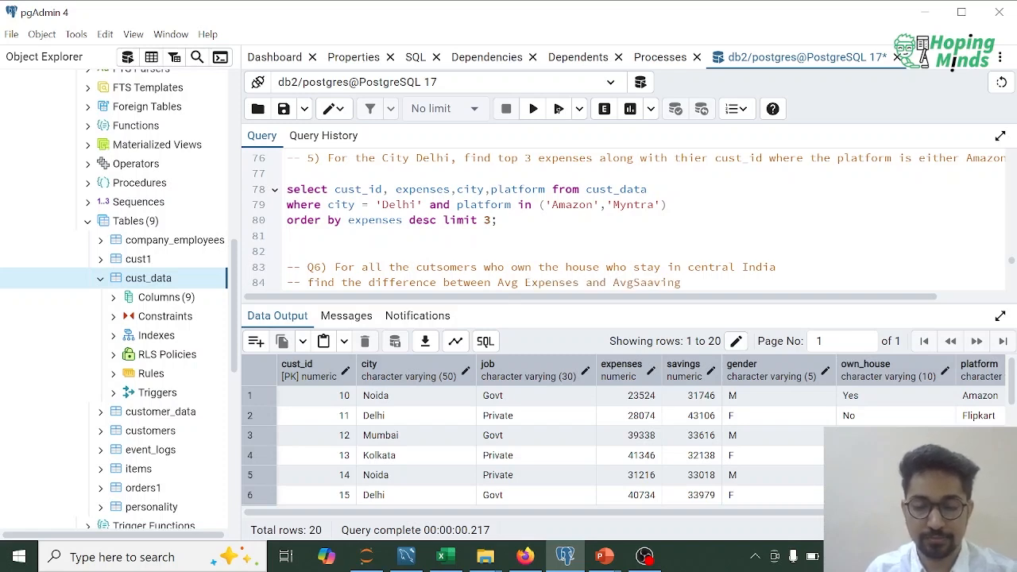
{"action": "type", "text": "s"}
{"action": "key", "text": "BackSpace"}
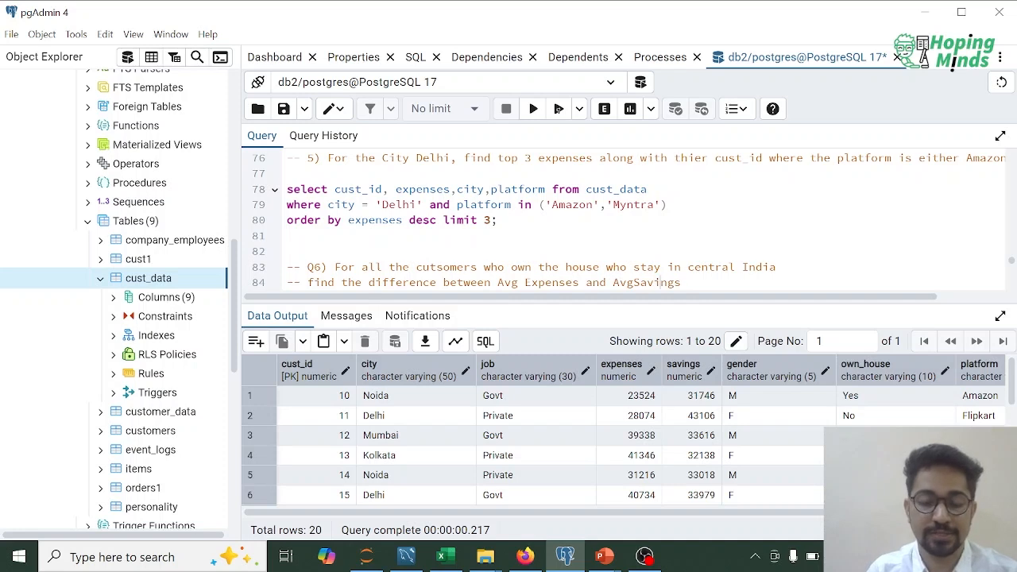
Leave two blank lines below the Q6 comment and start a "select" statement on line 87
{"action": "key", "text": "Return"}
{"action": "key", "text": "Return"}
{"action": "key", "text": "Return"}
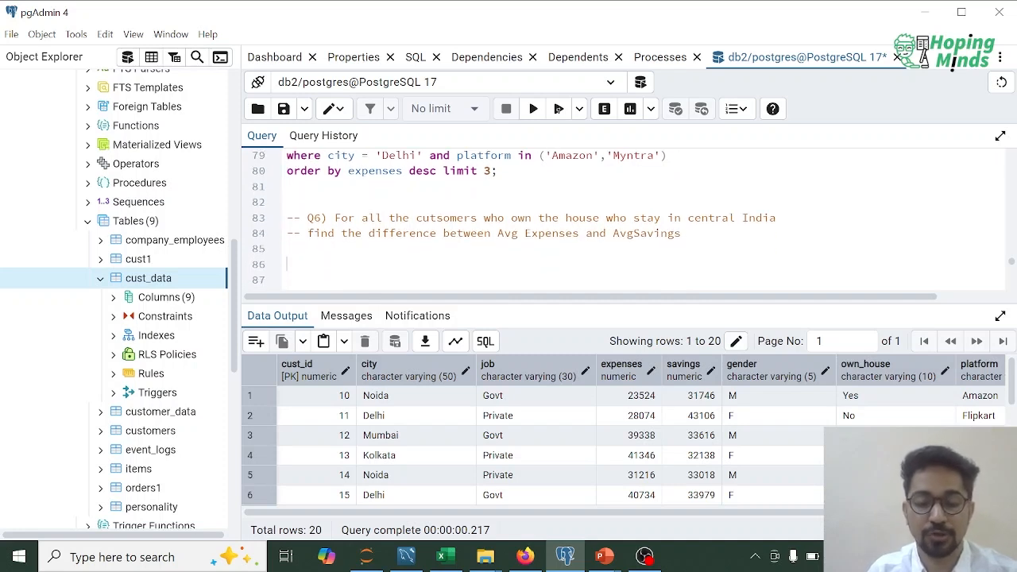
{"action": "key", "text": "Return"}
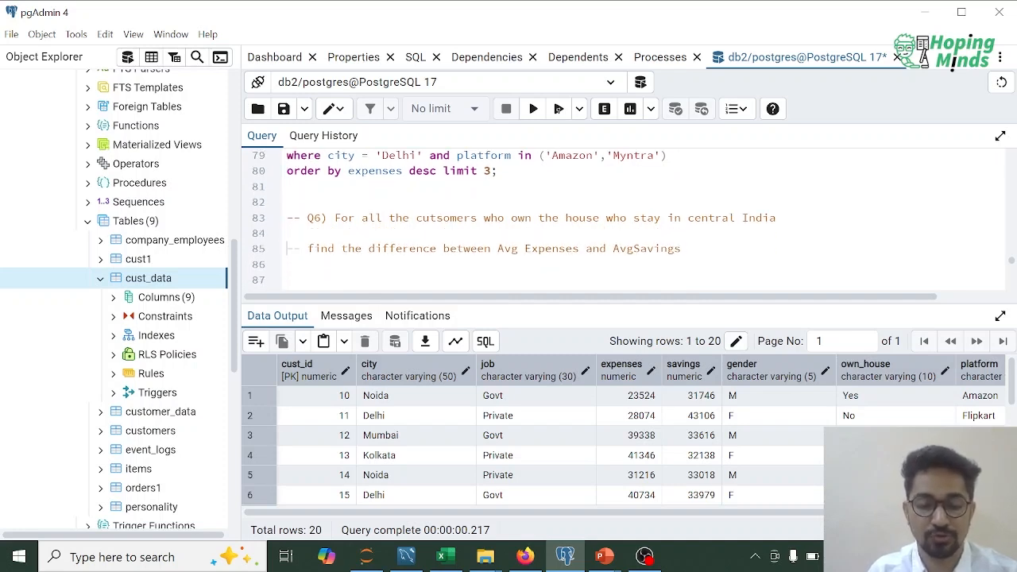
{"action": "key", "text": "BackSpace"}
{"action": "key", "text": "Return"}
{"action": "key", "text": "Return"}
{"action": "type", "text": "select "}
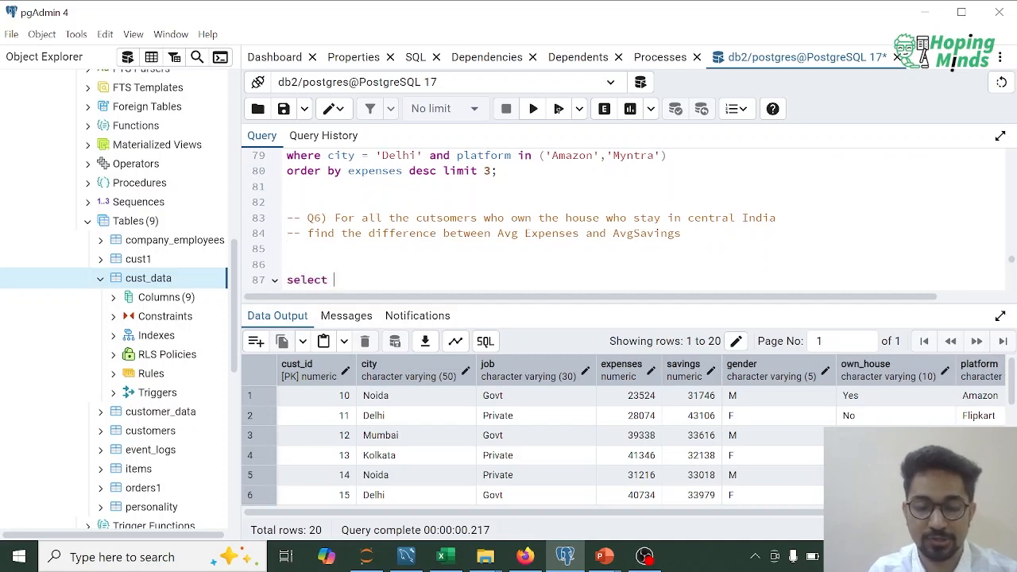
{"action": "type", "text": "cust)_id"}
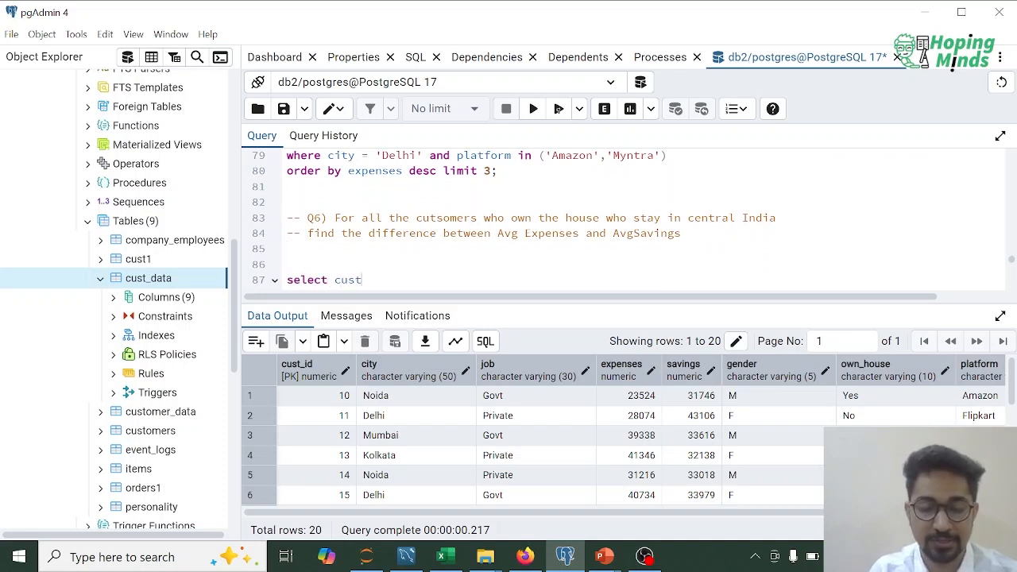
{"action": "key", "text": "Left"}
{"action": "key", "text": "Left"}
{"action": "key", "text": "BackSpace"}
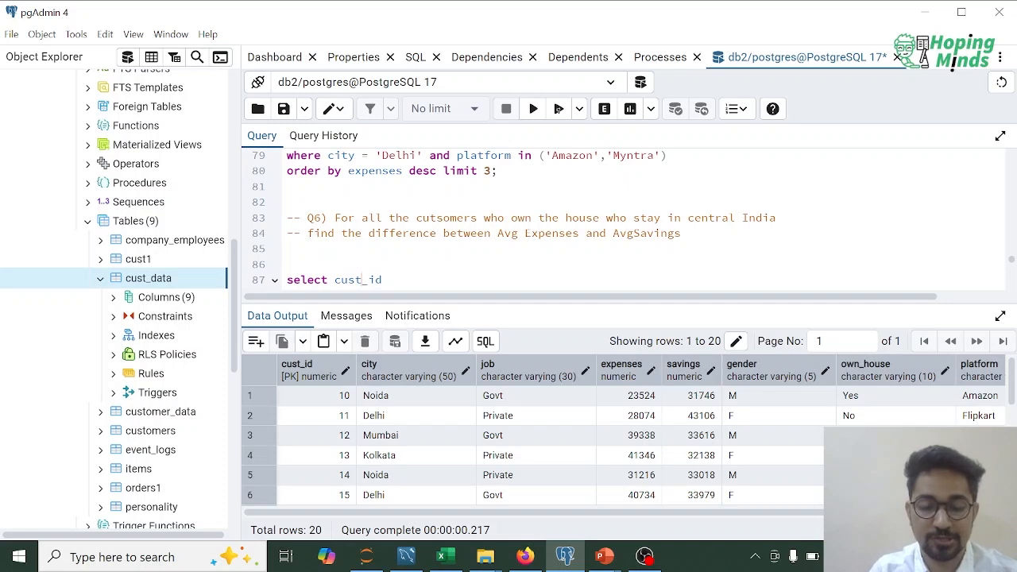
{"action": "type", "text": ","}
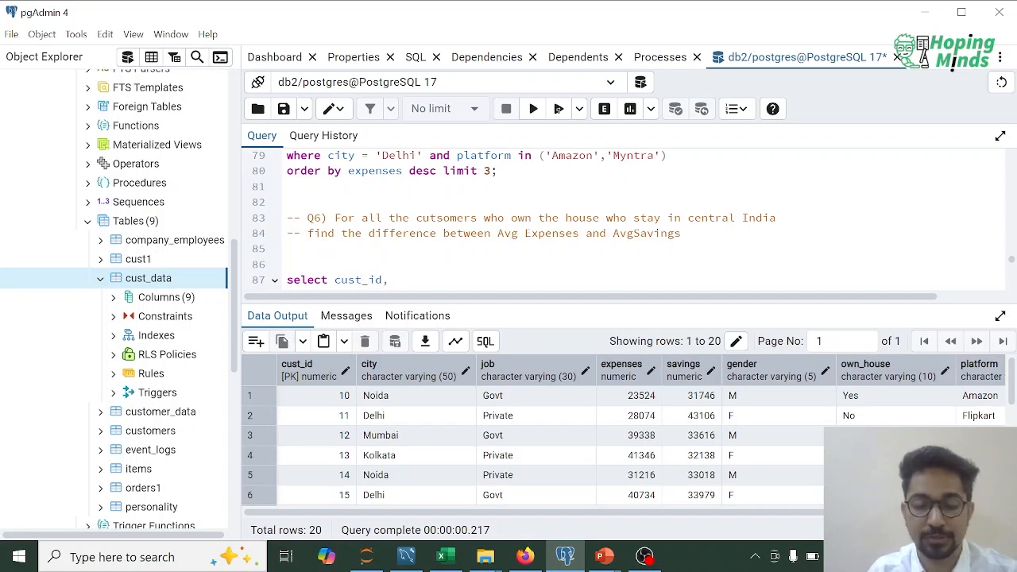
{"action": "type", "text": "_house, "}
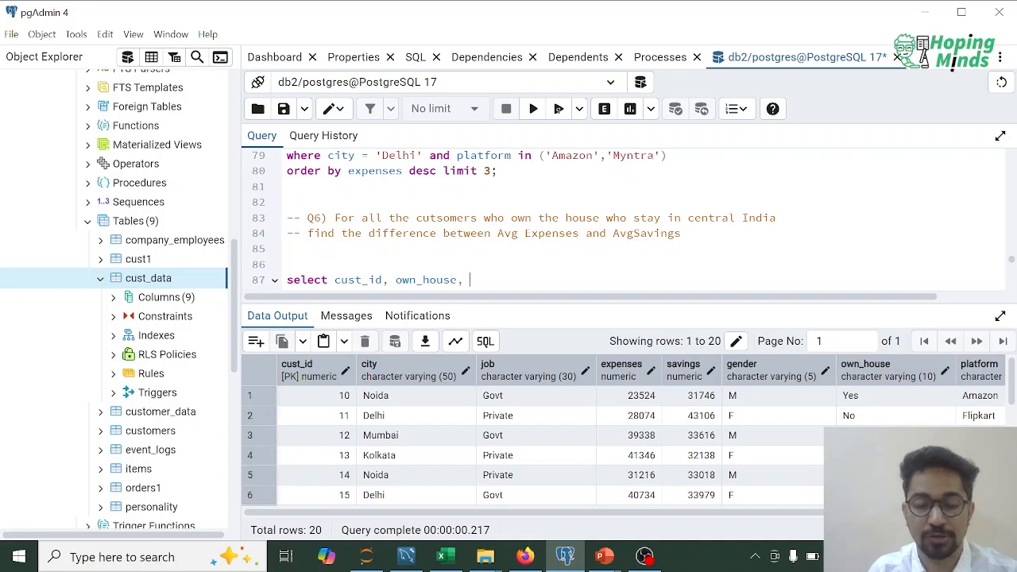
{"action": "type", "text": "expenses,"}
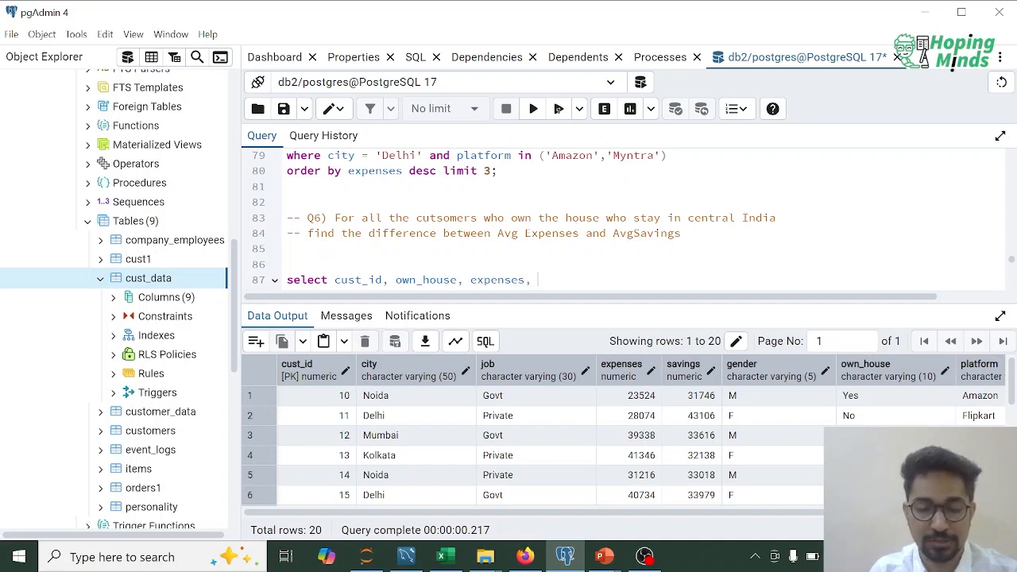
{"action": "key", "text": "shift+Left"}
{"action": "key", "text": "ctrl+shift+Left"}
{"action": "key", "text": "ctrl+shift+Left"}
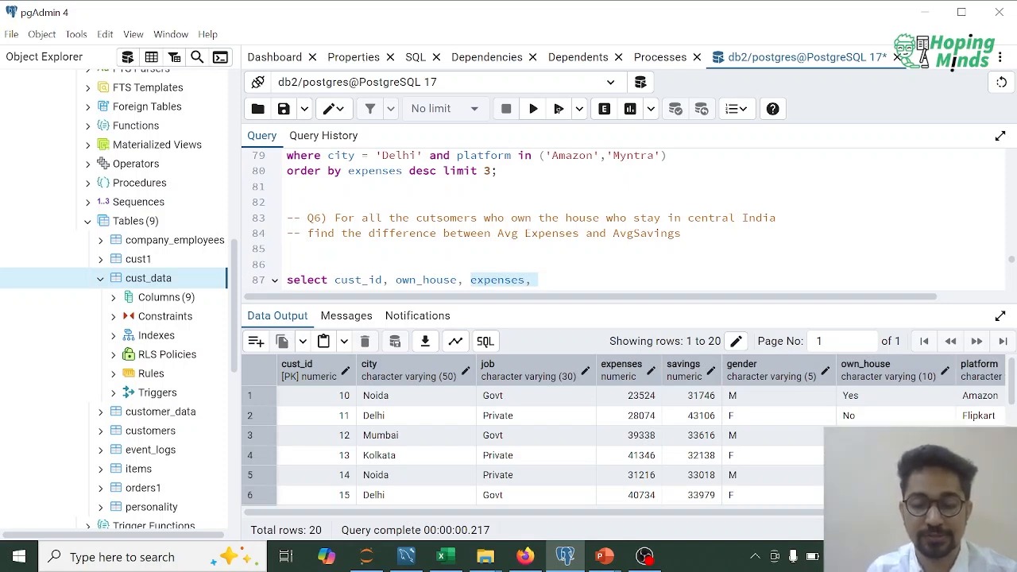
{"action": "key", "text": "shift+Left"}
{"action": "key", "text": "shift+Left"}
{"action": "key", "text": "shift+Left"}
{"action": "key", "text": "shift+Left"}
{"action": "key", "text": "shift+Left"}
{"action": "key", "text": "shift+Left"}
{"action": "key", "text": "shift+Left"}
{"action": "key", "text": "shift+Left"}
{"action": "key", "text": "shift+Left"}
{"action": "key", "text": "shift+Left"}
{"action": "key", "text": "shift+Left"}
{"action": "key", "text": "shift+Left"}
{"action": "key", "text": "shift+Left"}
{"action": "key", "text": "shift+Left"}
{"action": "key", "text": "shift+Left"}
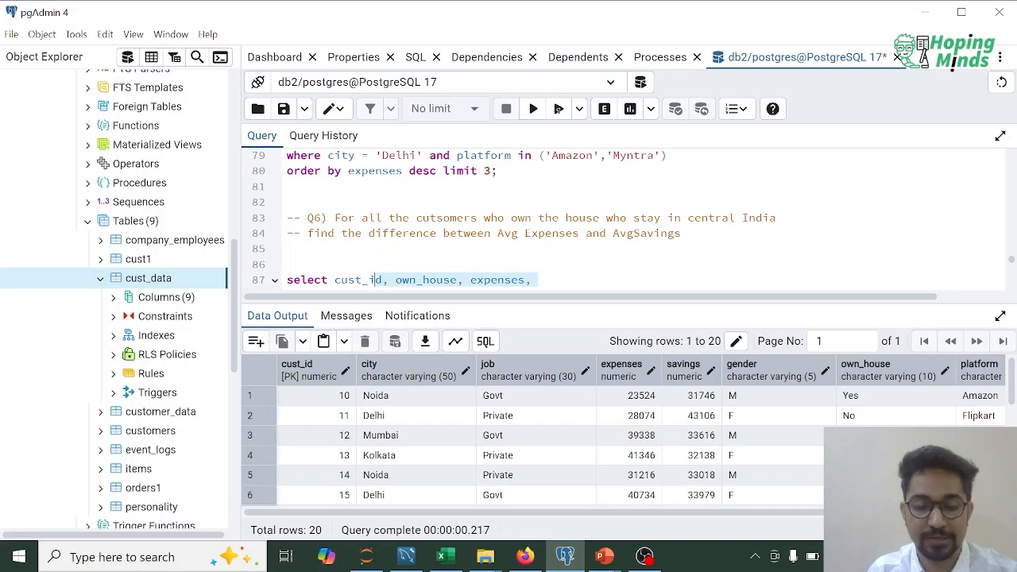
{"action": "key", "text": "shift+Right"}
{"action": "key", "text": "shift+Right"}
{"action": "key", "text": "shift+Left"}
{"action": "key", "text": "shift+Left"}
{"action": "key", "text": "shift+Left"}
{"action": "key", "text": "shift+Left"}
{"action": "key", "text": "shift+Left"}
{"action": "key", "text": "shift+Left"}
{"action": "key", "text": "shift+Left"}
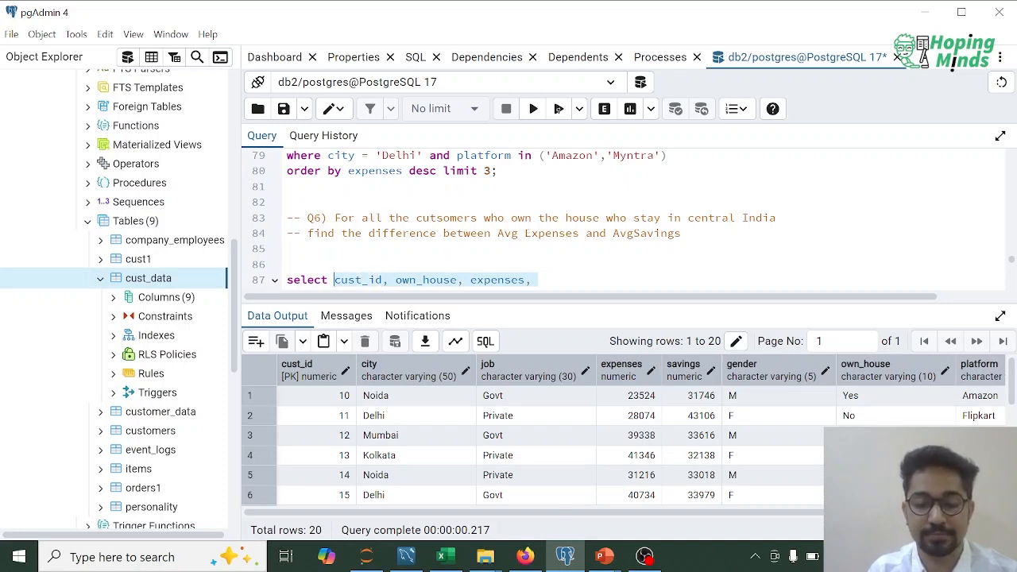
{"action": "key", "text": "BackSpace"}
Highlight "Avg Expenses and AvgSavings" in the comment on line 84 to review what the query must return
{"action": "key", "text": "Down"}
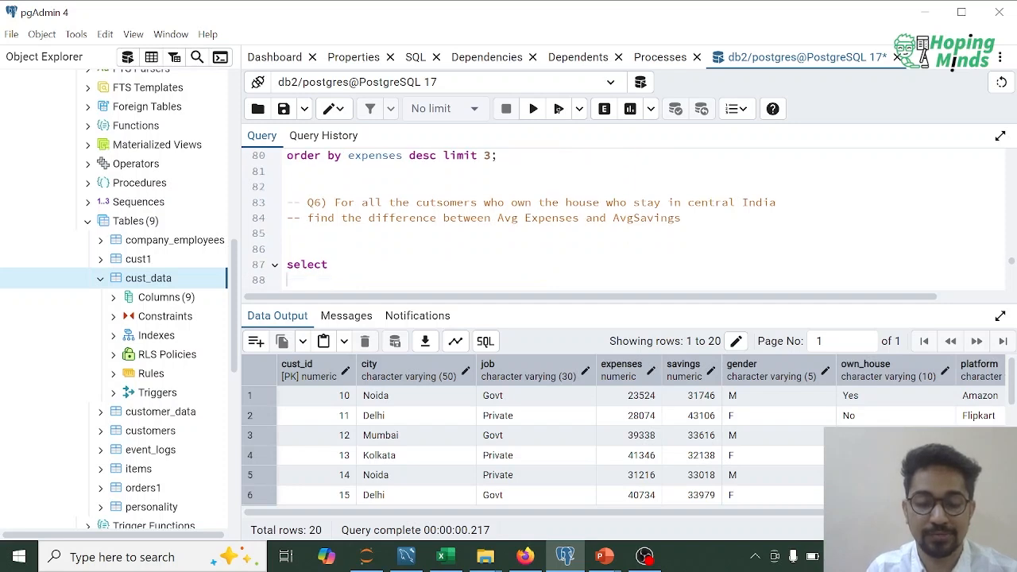
{"action": "key", "text": "Up"}
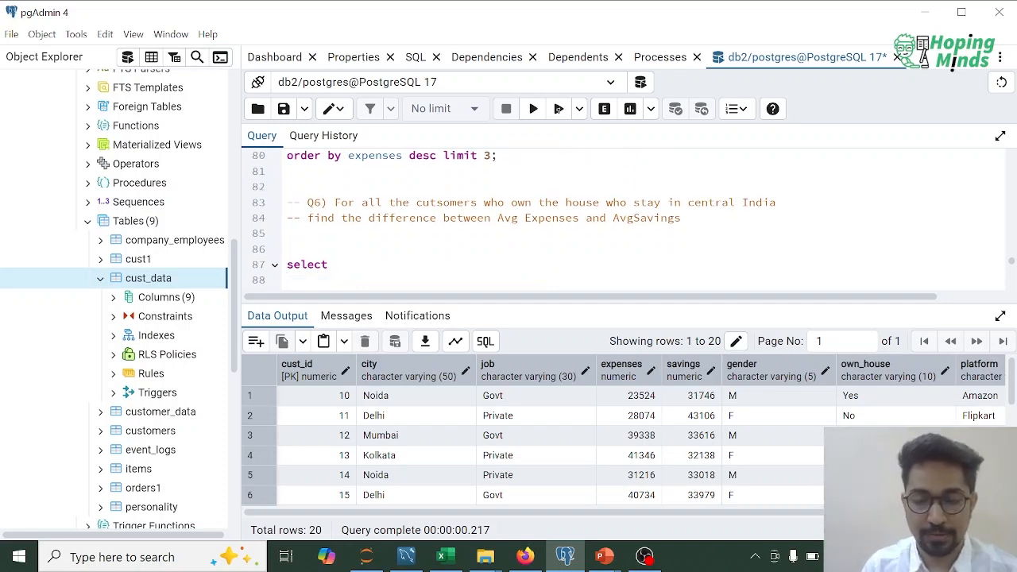
{"action": "left_click_drag", "start_coordinate": [497, 218], "coordinate": [680, 217]}
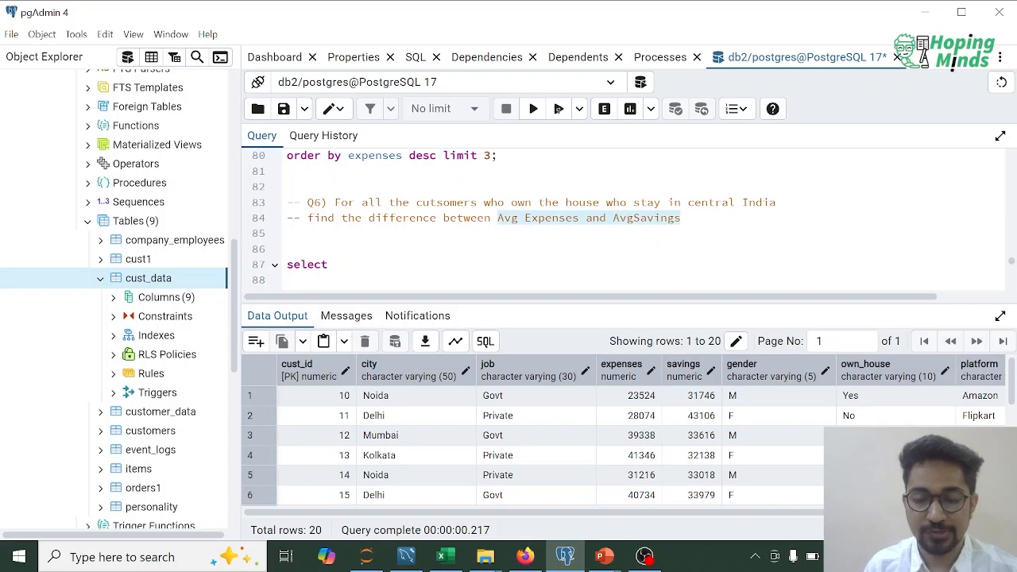
Append "based on city" to the end of the Q6 comment on line 84
{"action": "key", "text": "End"}
{"action": "type", "text": "based oin"}
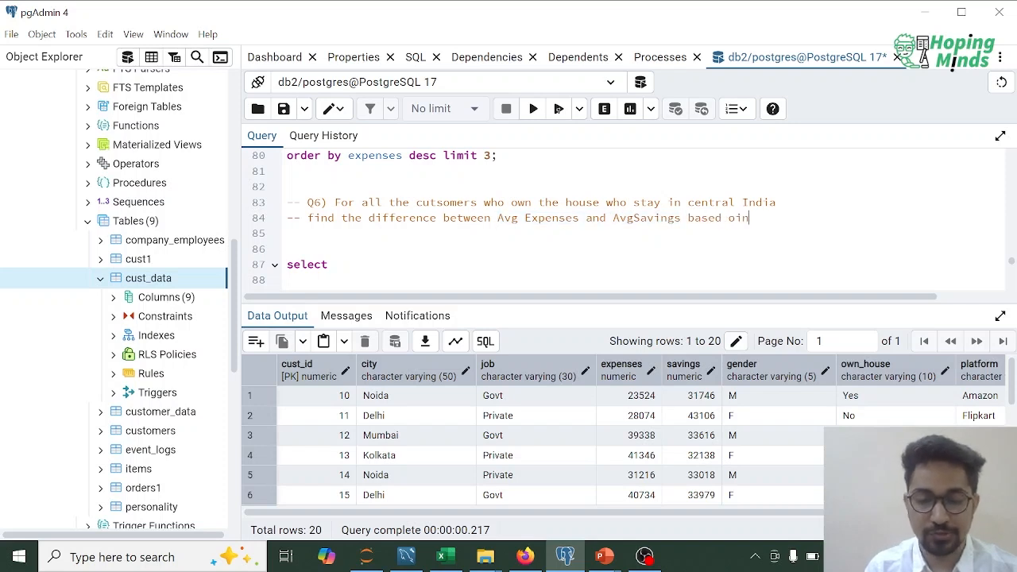
{"action": "key", "text": "BackSpace"}
{"action": "key", "text": "BackSpace"}
{"action": "type", "text": "n"}
{"action": "key", "text": "BackSpace"}
{"action": "key", "text": "BackSpace"}
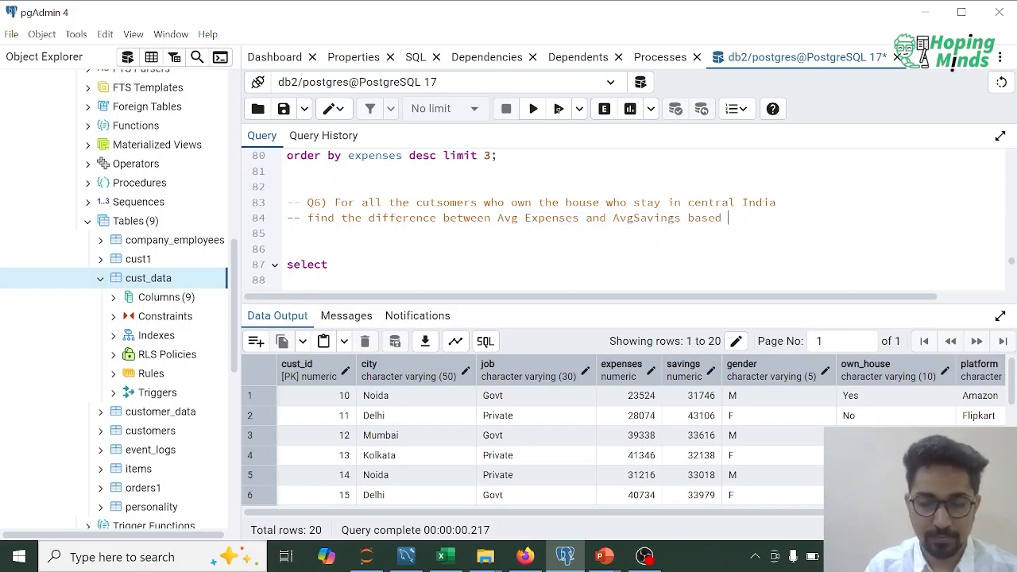
{"action": "type", "text": "on city"}
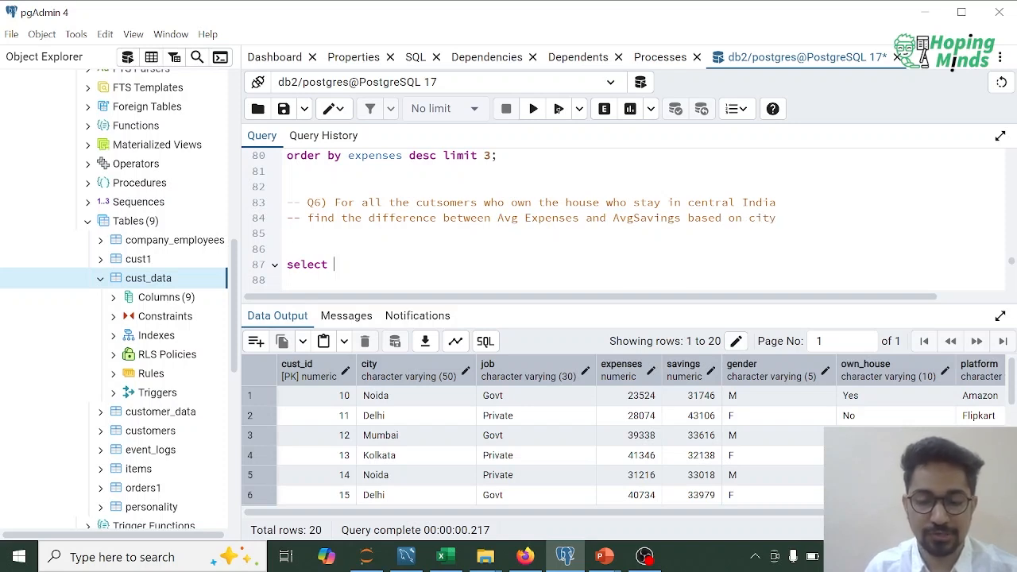
Extend the select statement on line 87 with "city, avg(expenses), avg(savings) as AvgSavings"
{"action": "type", "text": "city,"}
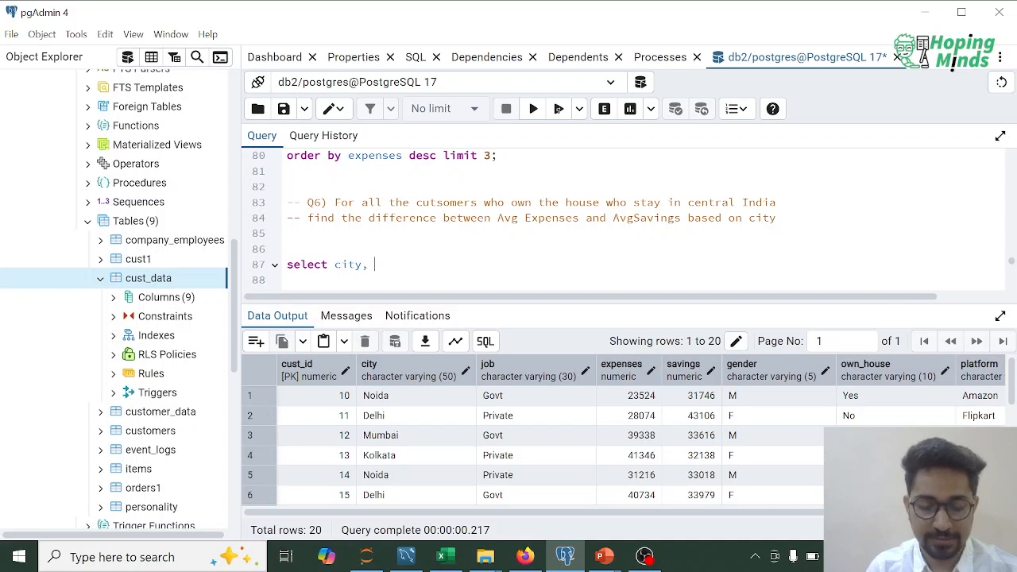
{"action": "type", "text": " avg(ex"}
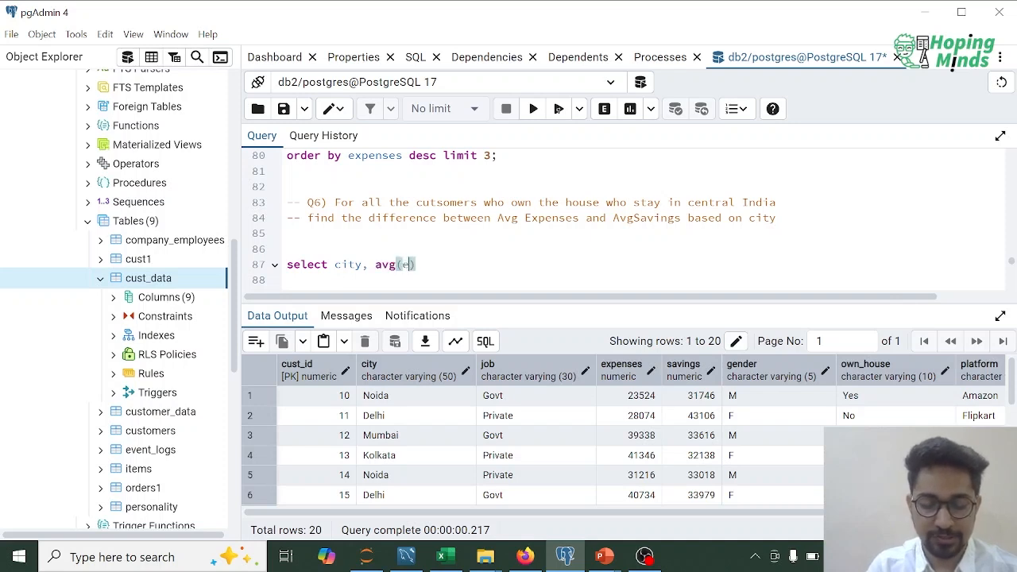
{"action": "type", "text": "p"}
{"action": "type", "text": "enses),"}
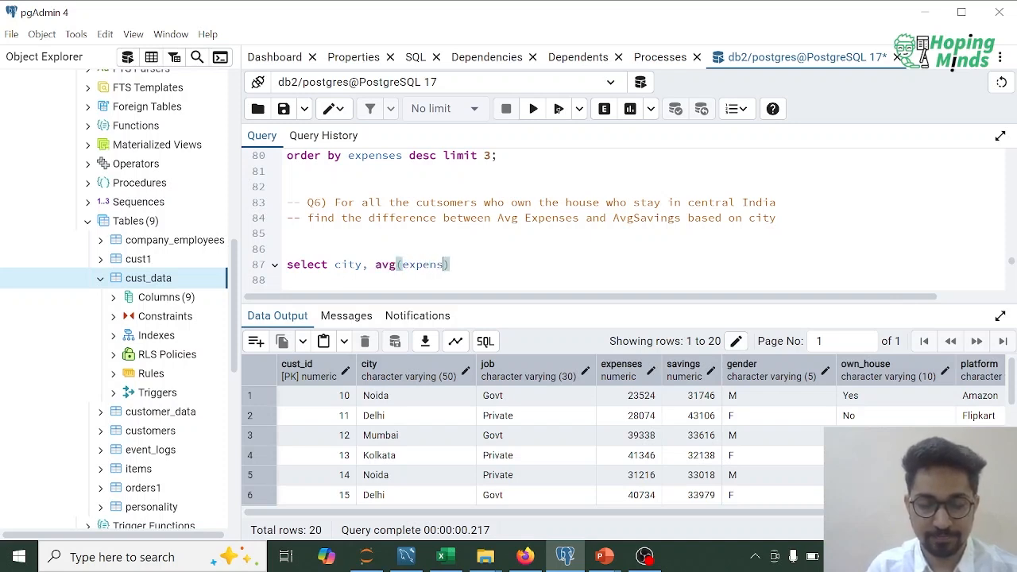
{"action": "type", "text": " avg(saving"}
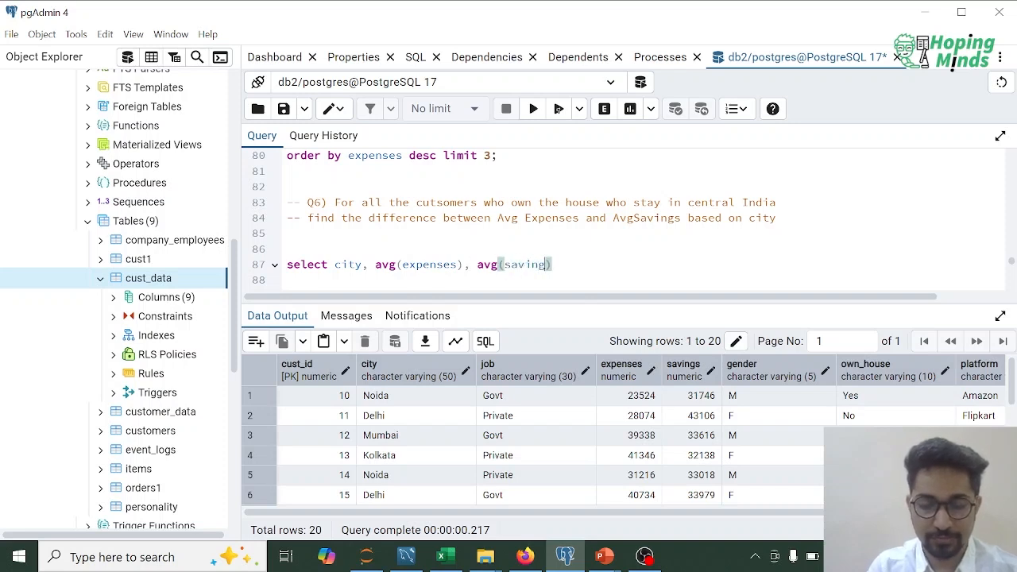
{"action": "type", "text": "s) as"}
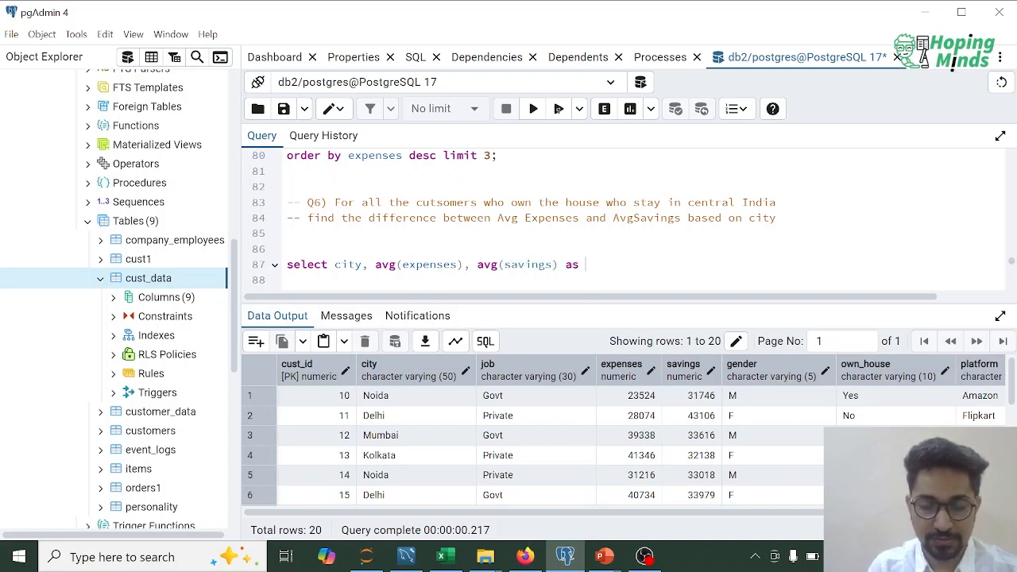
{"action": "type", "text": " AvgSavings"}
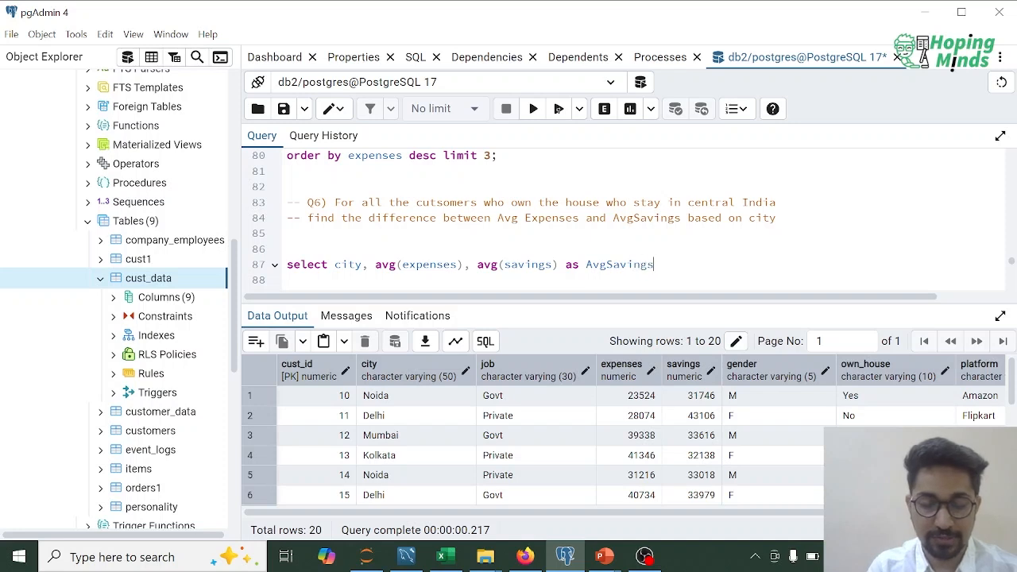
Give avg(expenses) on line 87 the column alias AvgExpenses
{"action": "key", "text": "Left"}
{"action": "key", "text": "Left"}
{"action": "key", "text": "Left"}
{"action": "key", "text": "Left"}
{"action": "key", "text": "Left"}
{"action": "key", "text": "Left"}
{"action": "key", "text": "Left"}
{"action": "key", "text": "Left"}
{"action": "key", "text": "Left"}
{"action": "key", "text": "Left"}
{"action": "key", "text": "Left"}
{"action": "key", "text": "Left"}
{"action": "key", "text": "Left"}
{"action": "key", "text": "Left"}
{"action": "key", "text": "Left"}
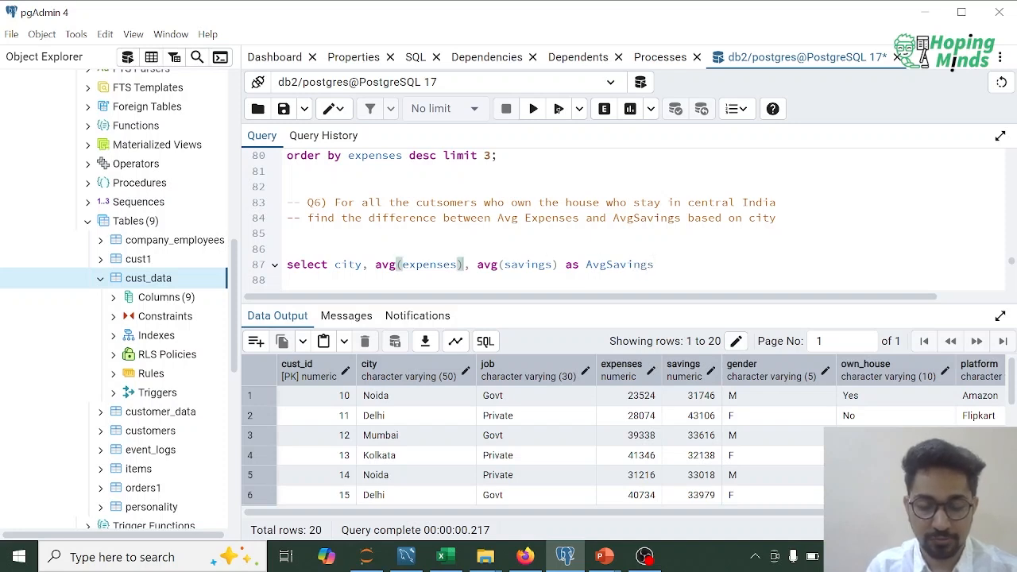
{"action": "type", "text": "AvgExpenses"}
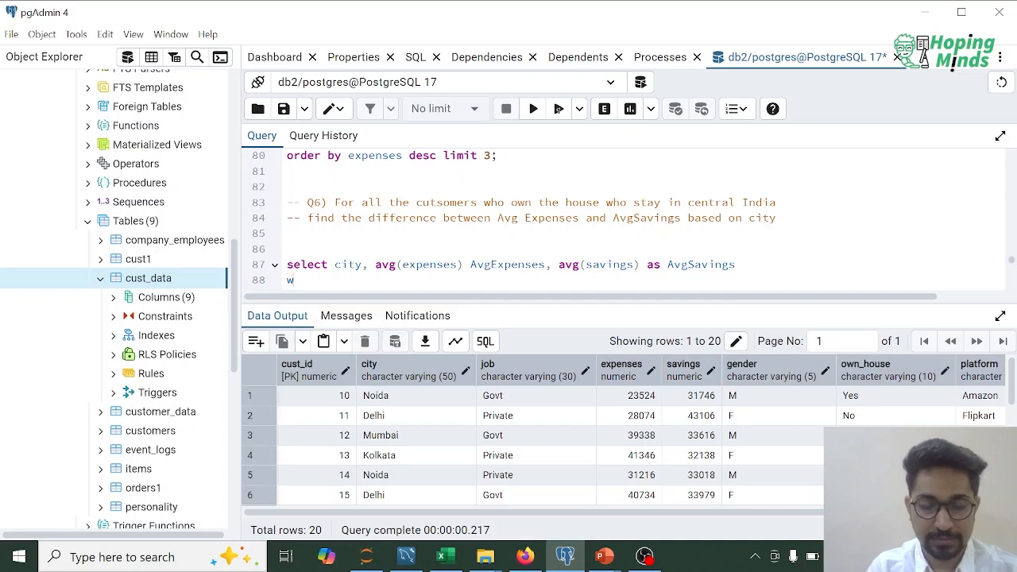
Add "from cust_data" on line 88 as the query's source table
{"action": "type", "text": "from cuts_"}
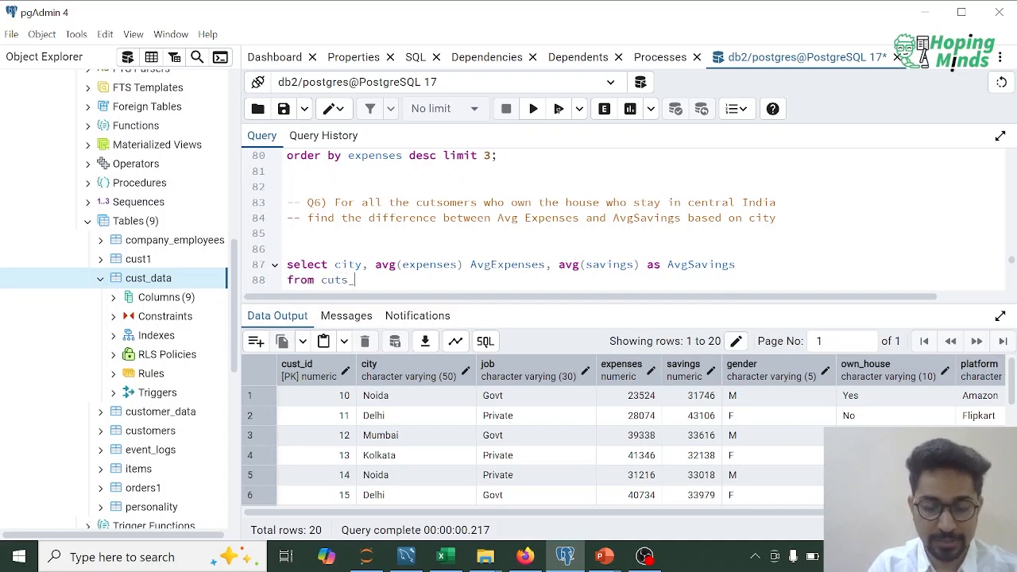
{"action": "key", "text": "BackSpace"}
{"action": "key", "text": "BackSpace"}
{"action": "key", "text": "BackSpace"}
{"action": "type", "text": "st_data"}
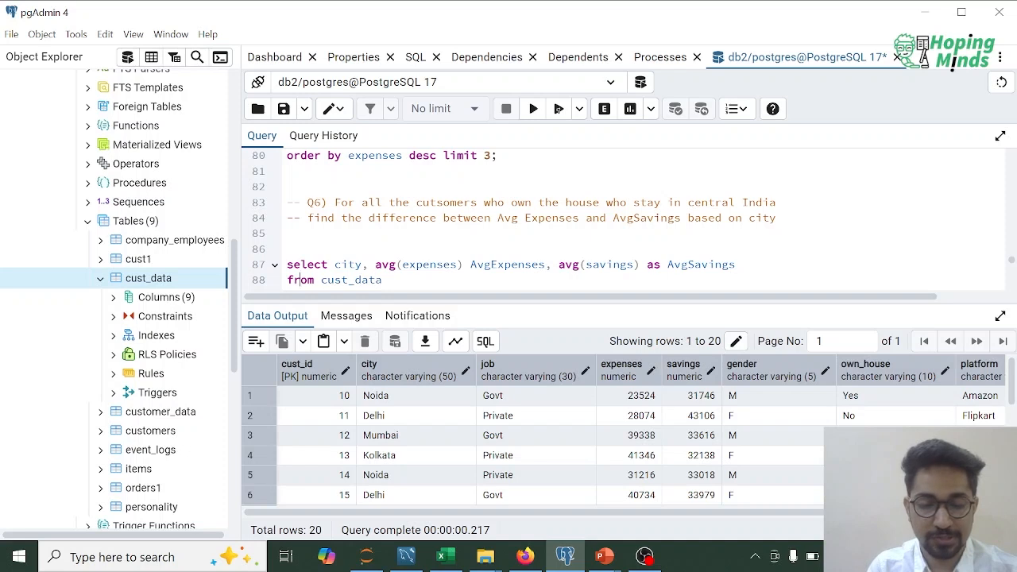
Add the filter "where own_house='Yes' and" after cust_data on line 88
{"action": "scroll", "coordinate": [508, 218], "scroll_direction": "down", "scroll_amount": 1}
{"action": "type", "text": "where "}
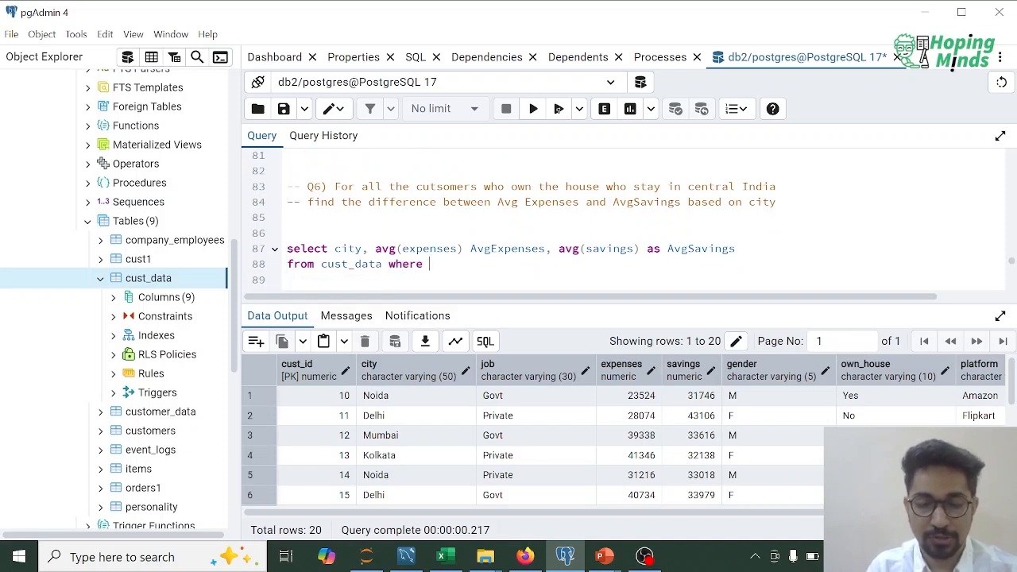
{"action": "type", "text": "own_"}
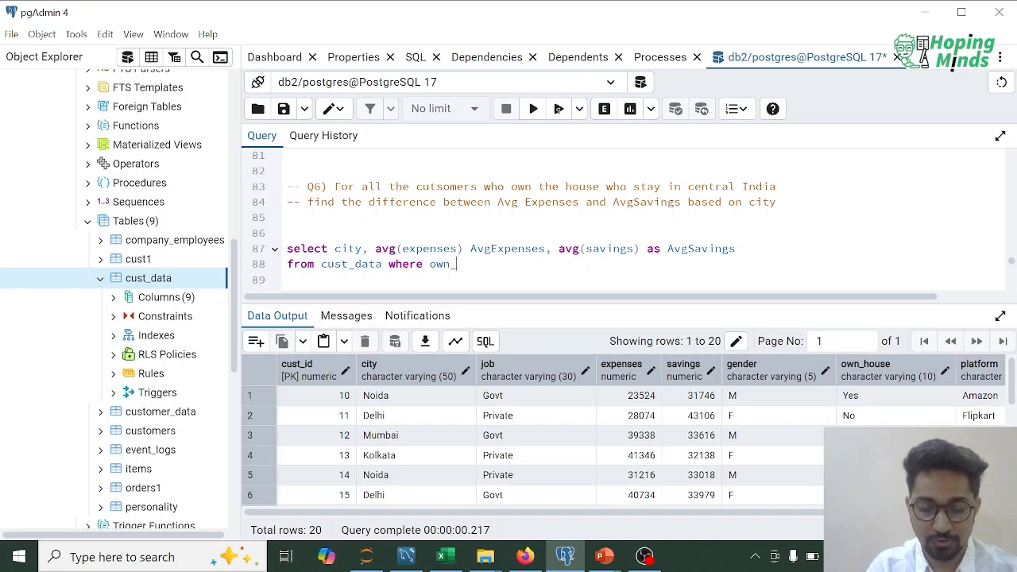
{"action": "type", "text": "house="}
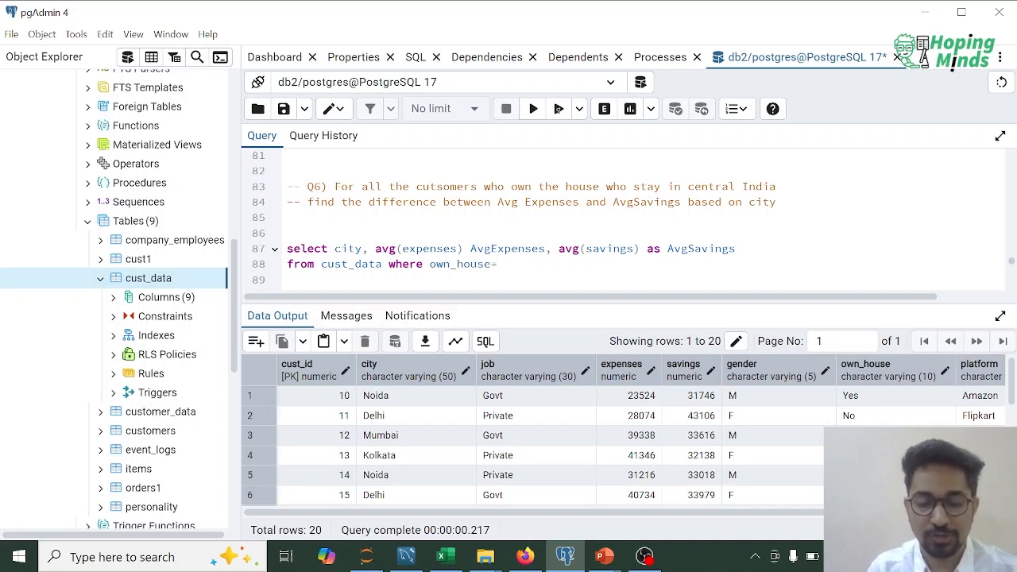
{"action": "type", "text": "'Yes'"}
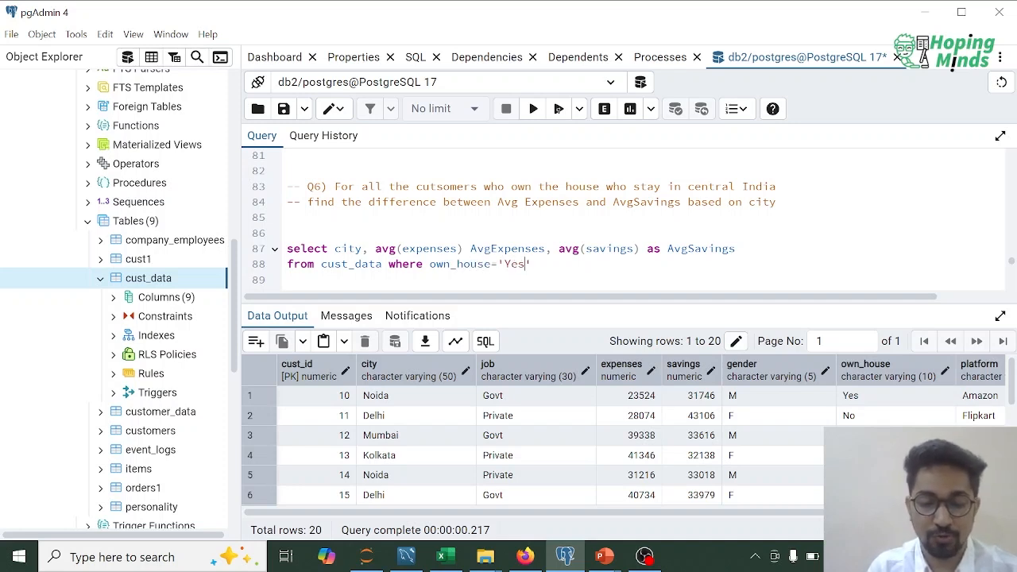
{"action": "type", "text": ","}
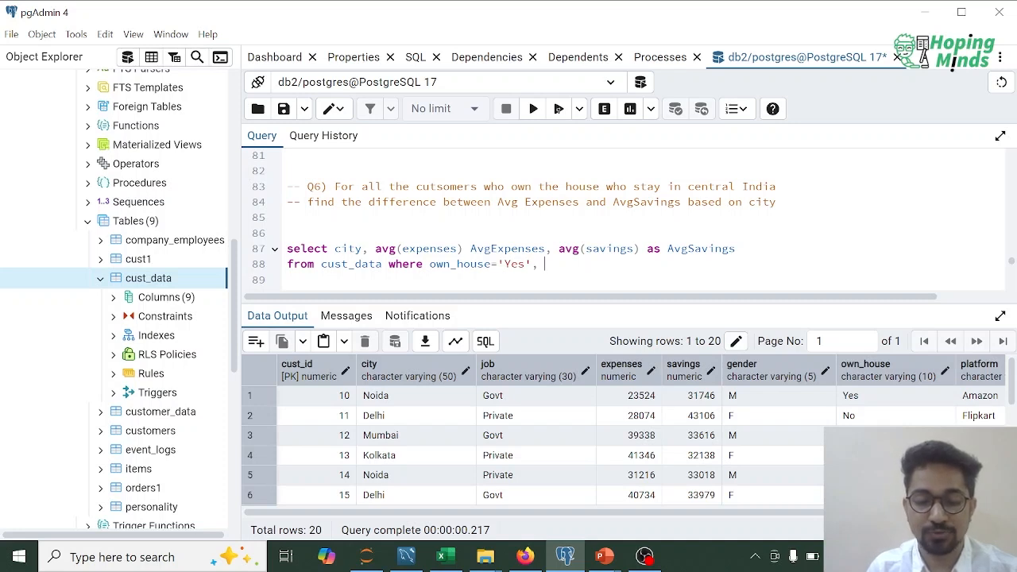
{"action": "key", "text": "BackSpace"}
{"action": "key", "text": "BackSpace"}
{"action": "type", "text": "and"}
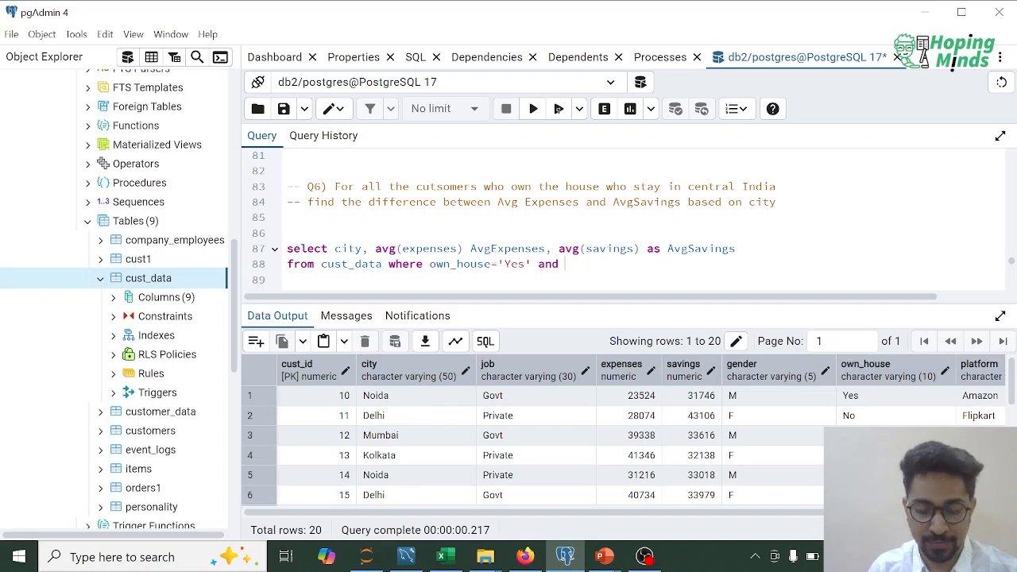
Complete the filter on line 88 with "city in ('Noida','Delhi')"
{"action": "type", "text": "city in ("}
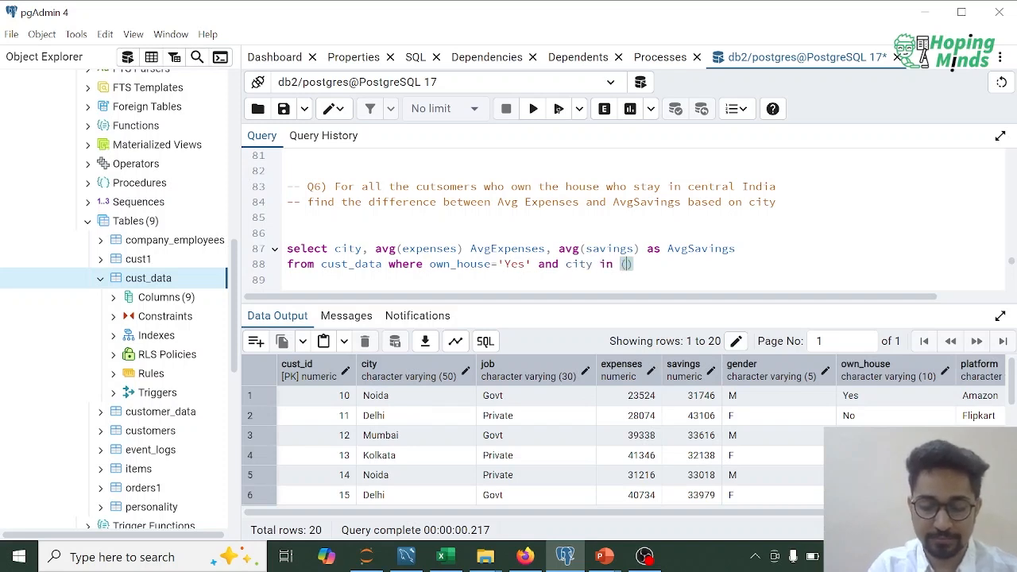
{"action": "type", "text": "'Noida',"}
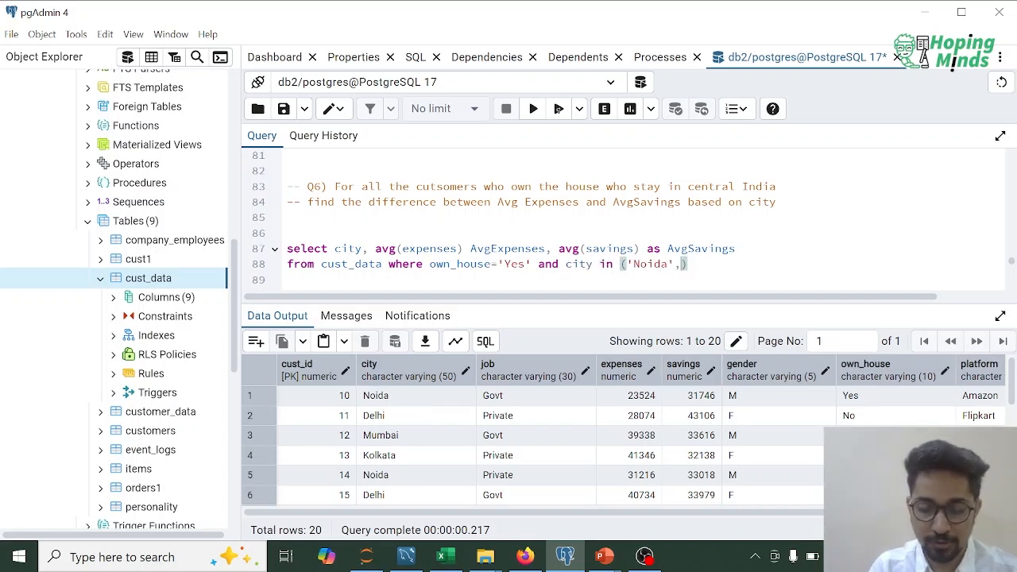
{"action": "type", "text": "'Delhi"}
{"action": "key", "text": "End"}
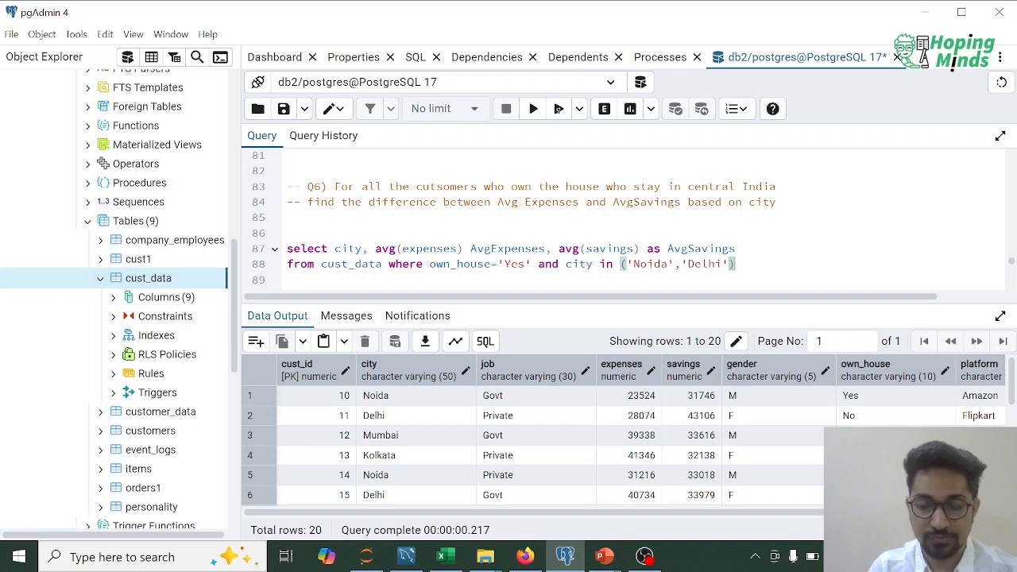
Finish the query with "group by city;" on line 89
{"action": "key", "text": "Return"}
{"action": "type", "text": "group"}
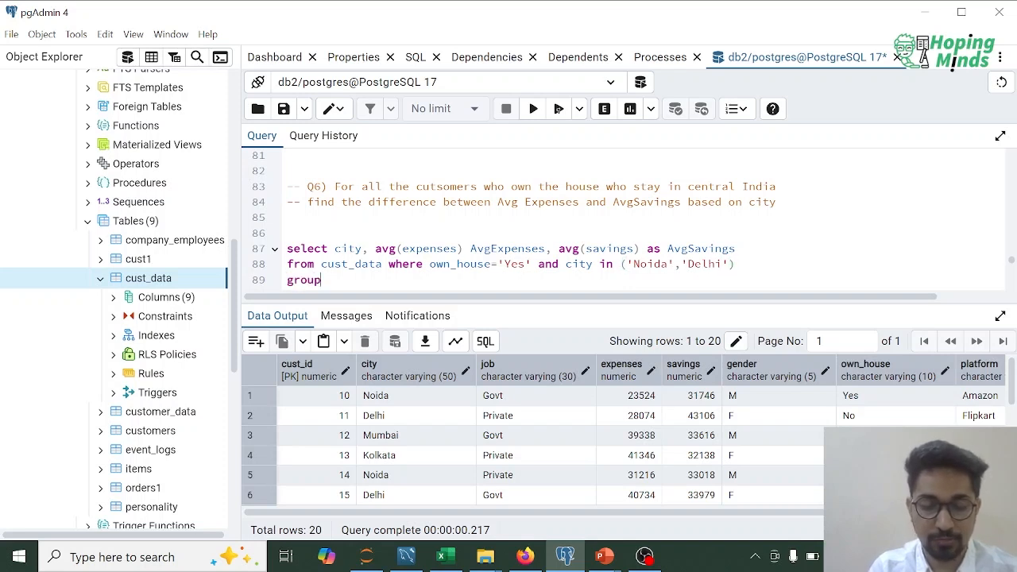
{"action": "type", "text": " by city';"}
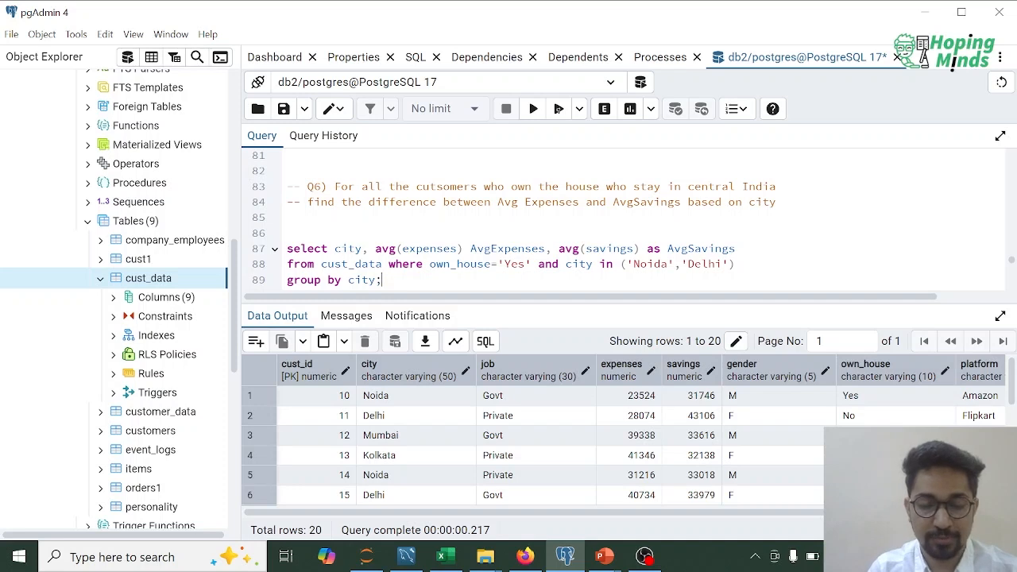
Run only the Q6 query on lines 87 to 89
{"action": "key", "text": "shift+Up"}
{"action": "key", "text": "shift+Up"}
{"action": "key", "text": "shift+Up"}
{"action": "key", "text": "shift+Right"}
{"action": "key", "text": "F5"}
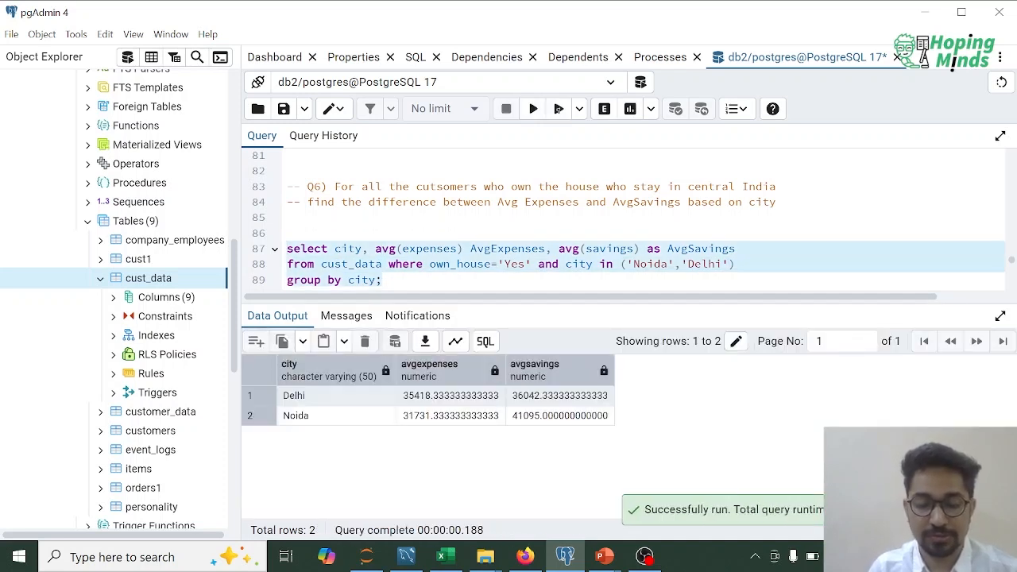
{"action": "scroll", "coordinate": [628, 219], "scroll_direction": "down", "scroll_amount": 2}
{"action": "scroll", "coordinate": [627, 219], "scroll_direction": "up", "scroll_amount": 2}
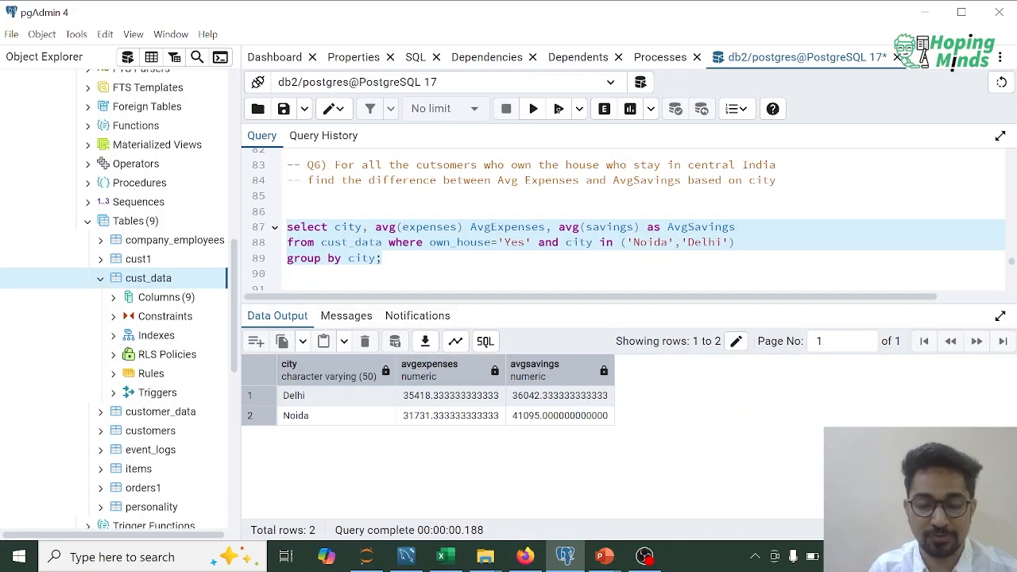
Wrap avg(expenses) and avg(savings) on line 87 in round() with 2 decimal places
{"action": "left_click", "coordinate": [383, 259]}
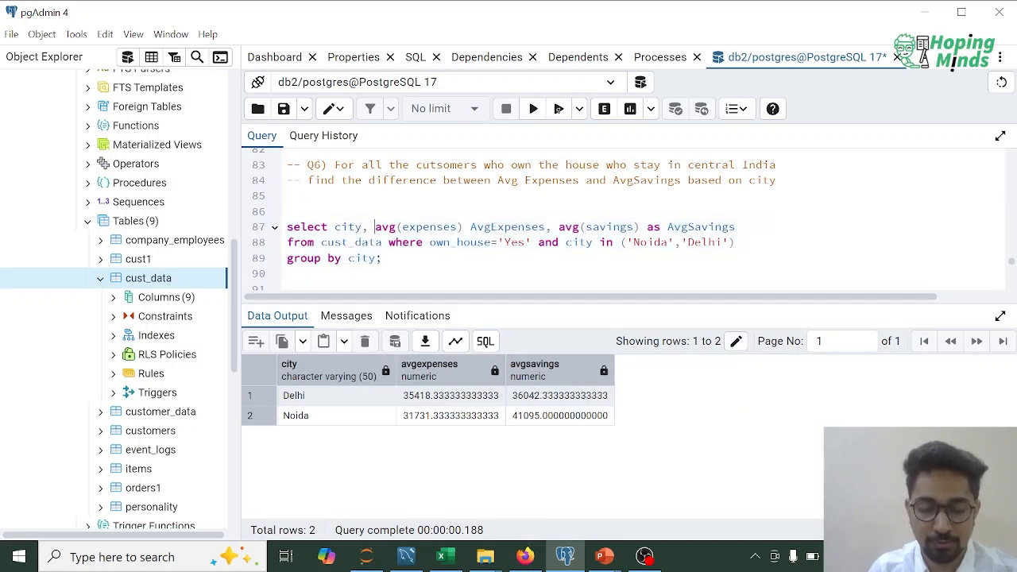
{"action": "type", "text": "round("}
{"action": "left_click", "coordinate": [498, 228]}
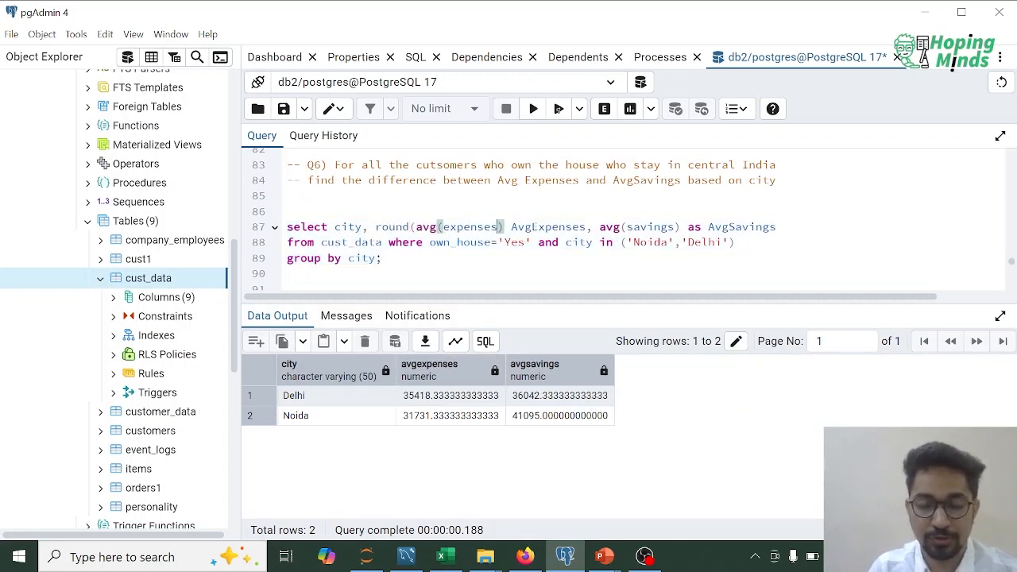
{"action": "type", "text": ",2)"}
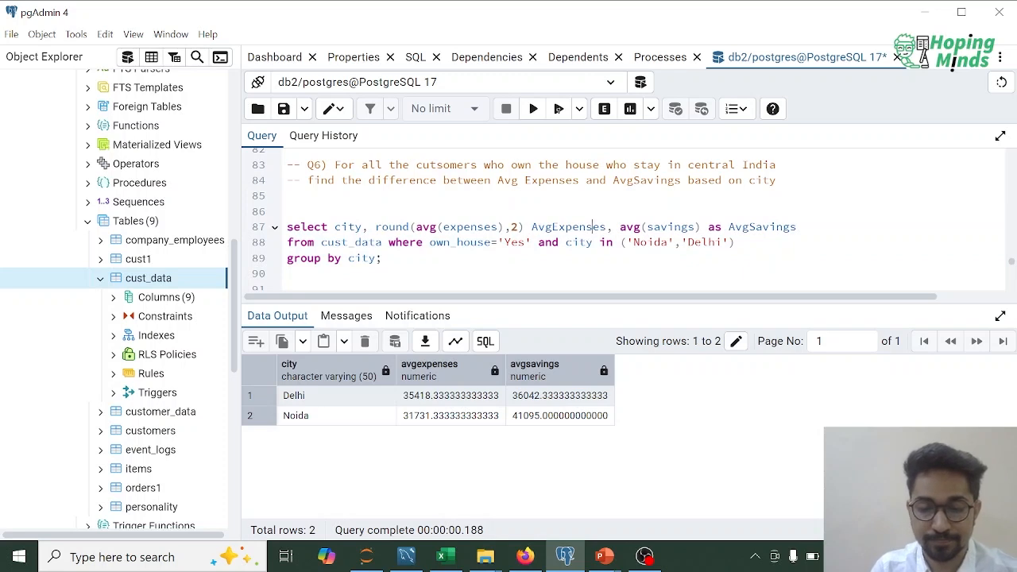
{"action": "type", "text": "round("}
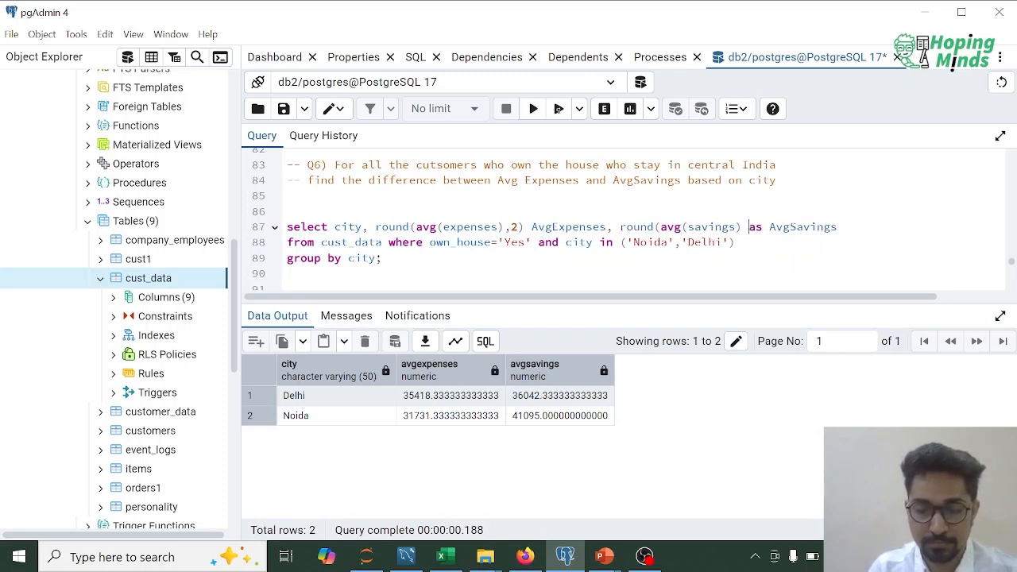
{"action": "type", "text": ",2)"}
{"action": "key", "text": "shift+Down"}
{"action": "key", "text": "shift+Down"}
{"action": "key", "text": "shift+Down"}
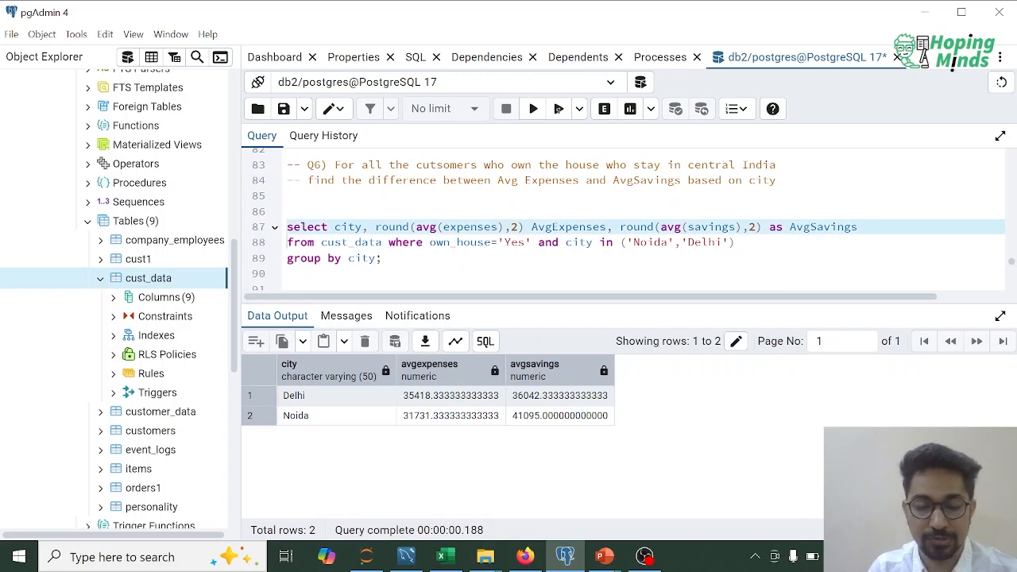
{"action": "key", "text": "shift+Left"}
{"action": "key", "text": "Down"}
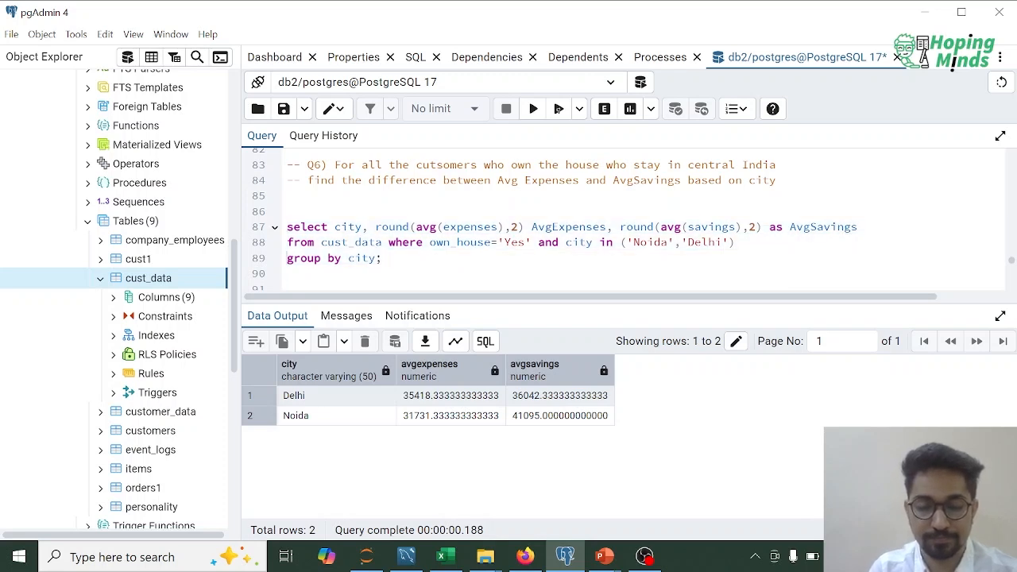
Run the Q6 query with the rounded averages and continue on a blank line 92 below it
{"action": "key", "text": "Up"}
{"action": "key", "text": "Up"}
{"action": "key", "text": "shift+Down"}
{"action": "key", "text": "shift+Down"}
{"action": "key", "text": "shift+Down"}
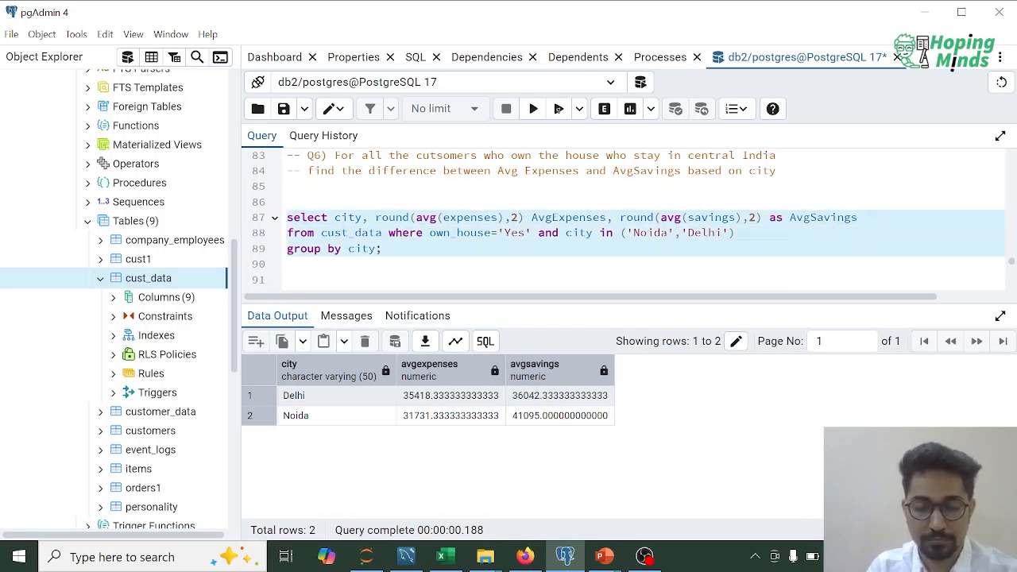
{"action": "key", "text": "F5"}
{"action": "key", "text": "Down"}
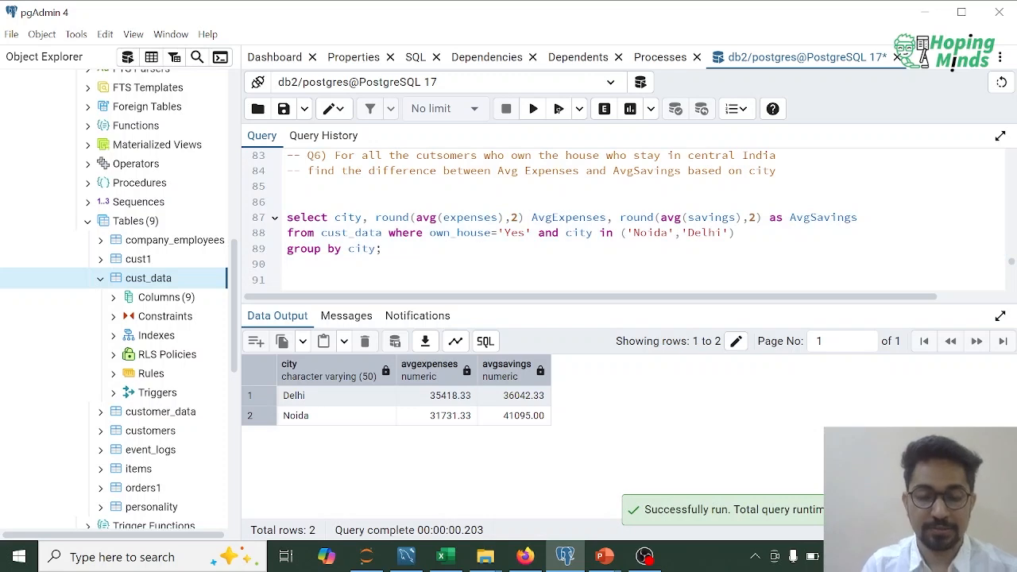
{"action": "key", "text": "Return"}
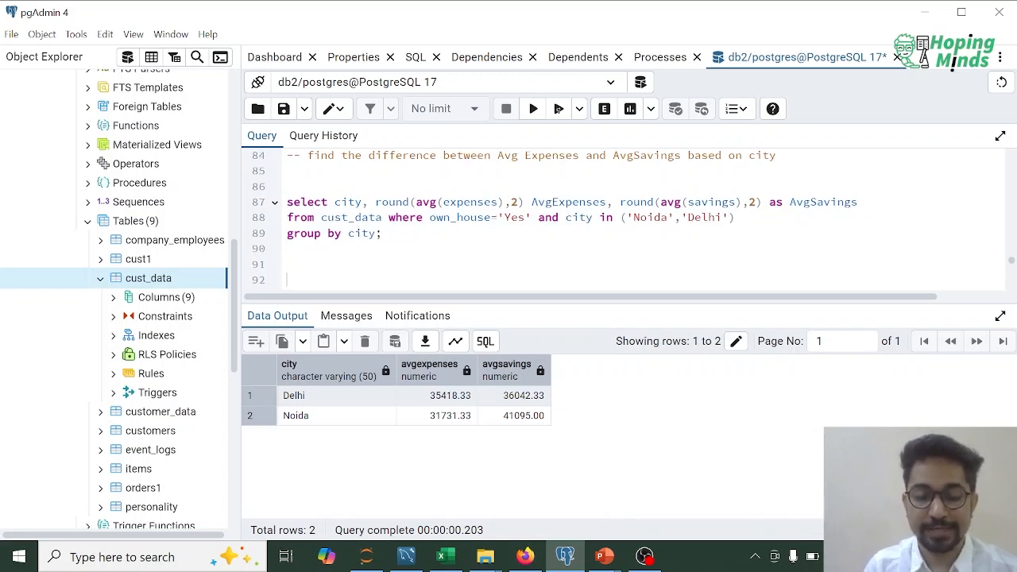
Wrap the Q6 query on lines 87 to 89 in parentheses, replacing its closing semicolon with the subquery alias dt
{"action": "key", "text": "Up"}
{"action": "key", "text": "Up"}
{"action": "key", "text": "Up"}
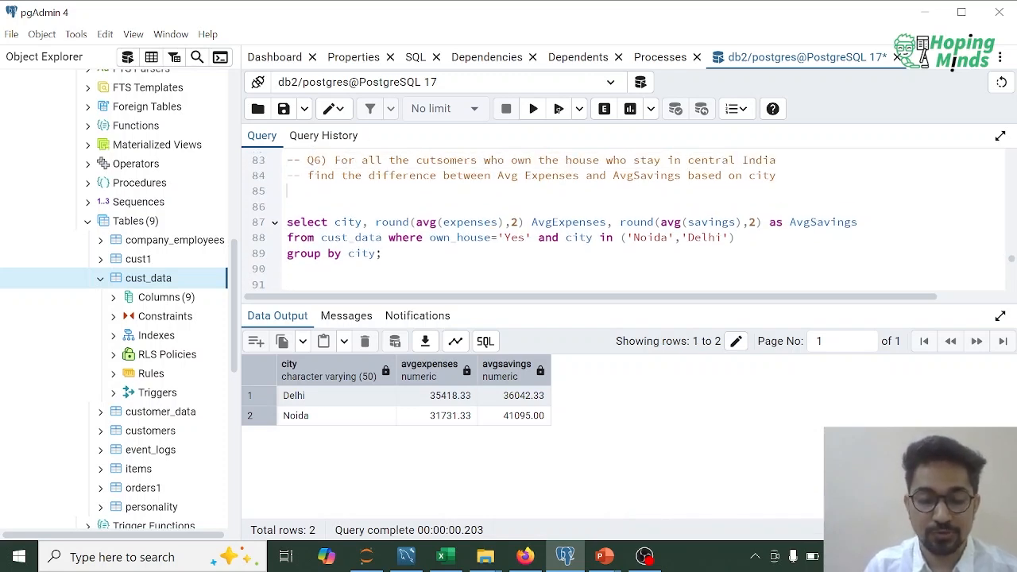
{"action": "key", "text": "Down"}
{"action": "key", "text": "Down"}
{"action": "type", "text": "("}
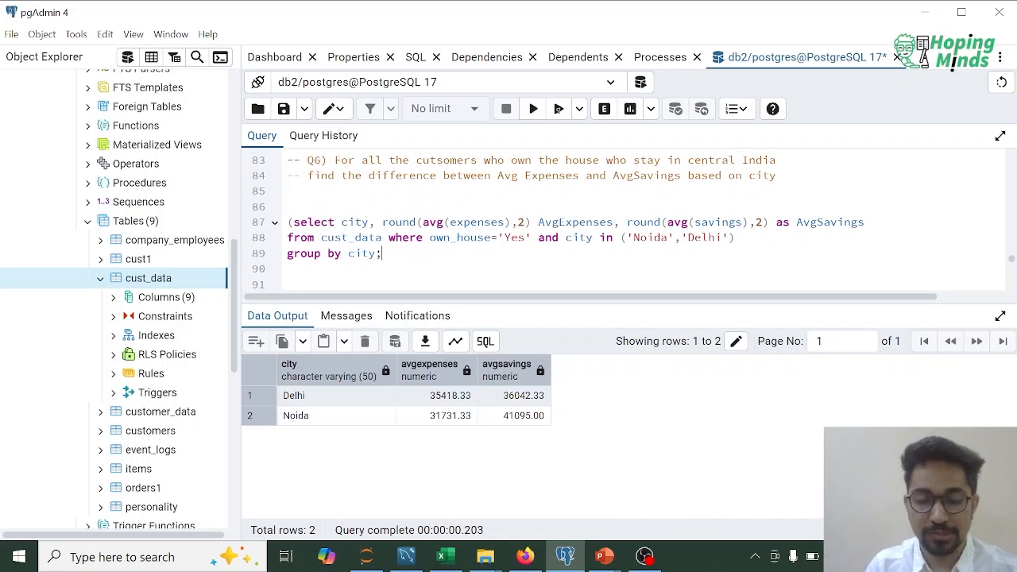
{"action": "type", "text": ") dt"}
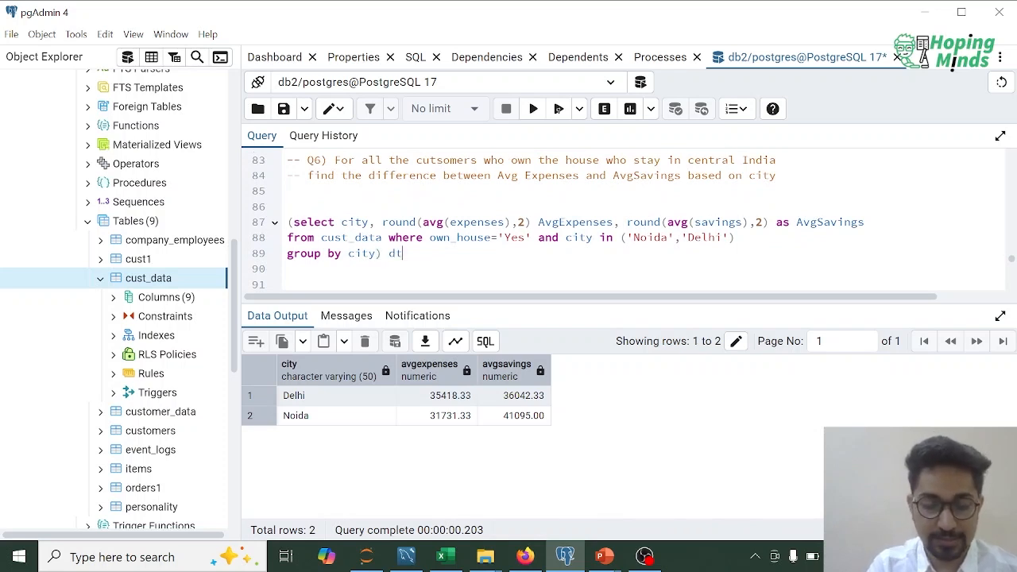
Add an outer "select *," on its own line directly above the parenthesized subquery
{"action": "key", "text": "Return"}
{"action": "type", "text": "select"}
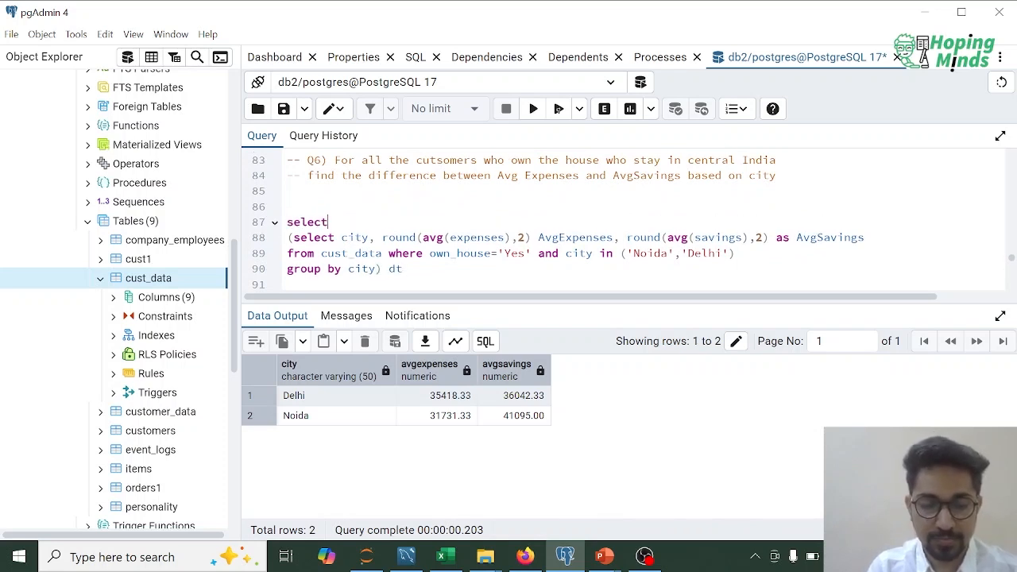
{"action": "type", "text": " city,"}
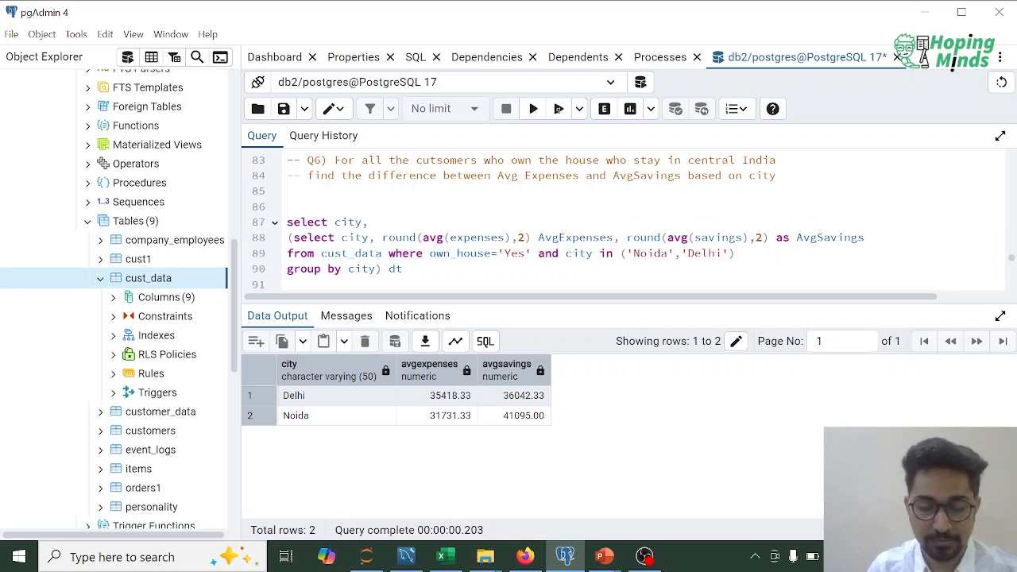
{"action": "key", "text": "BackSpace"}
{"action": "key", "text": "BackSpace"}
{"action": "key", "text": "BackSpace"}
{"action": "key", "text": "BackSpace"}
{"action": "key", "text": "BackSpace"}
{"action": "type", "text": "*,"}
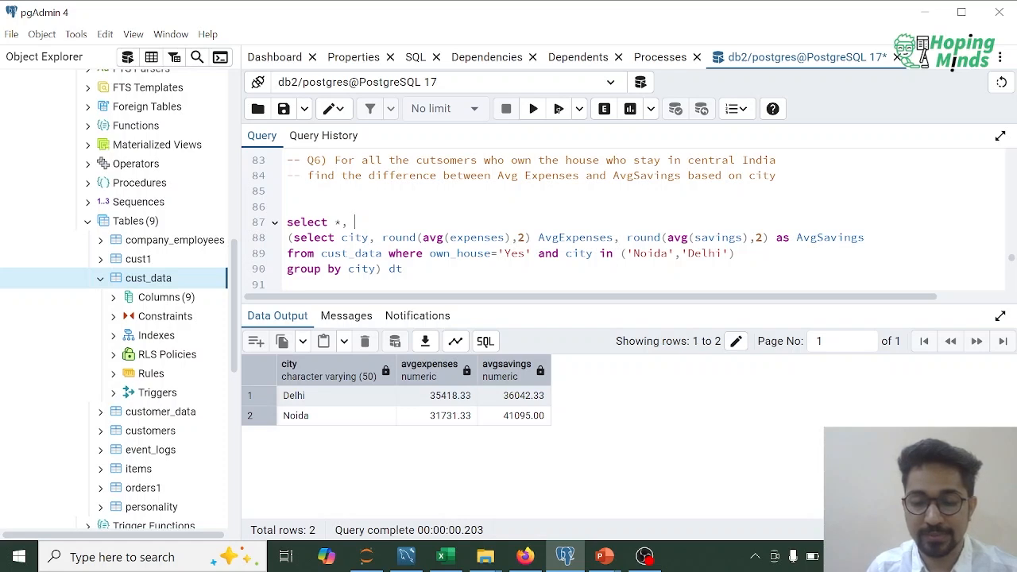
Add the expression "AvgExpenses - AvgSavings" to the outer select on line 87, reusing the subquery's column aliases
{"action": "double_click", "coordinate": [575, 238]}
{"action": "key", "text": "ctrl+c"}
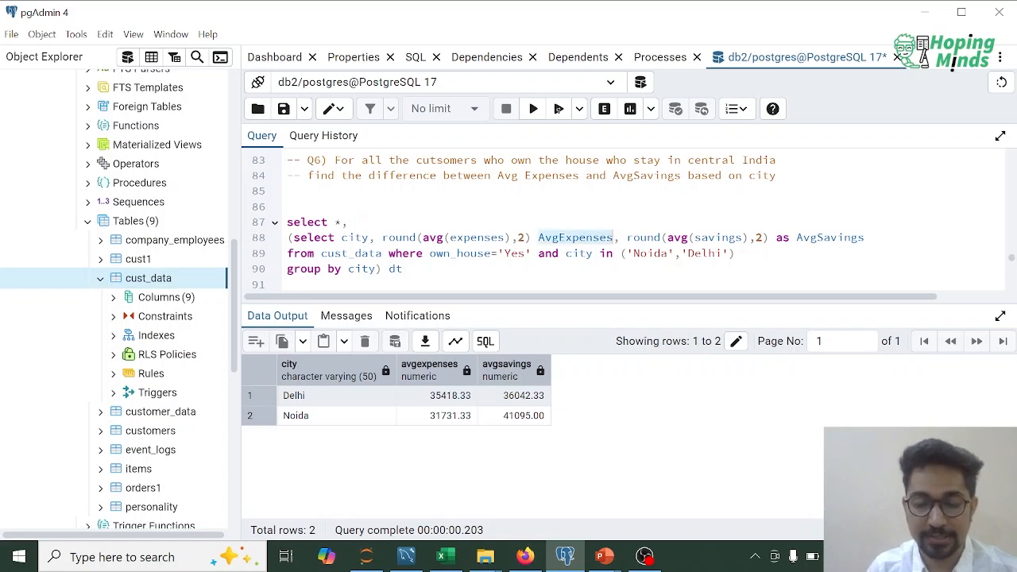
{"action": "left_click", "coordinate": [354, 222]}
{"action": "key", "text": "ctrl+v"}
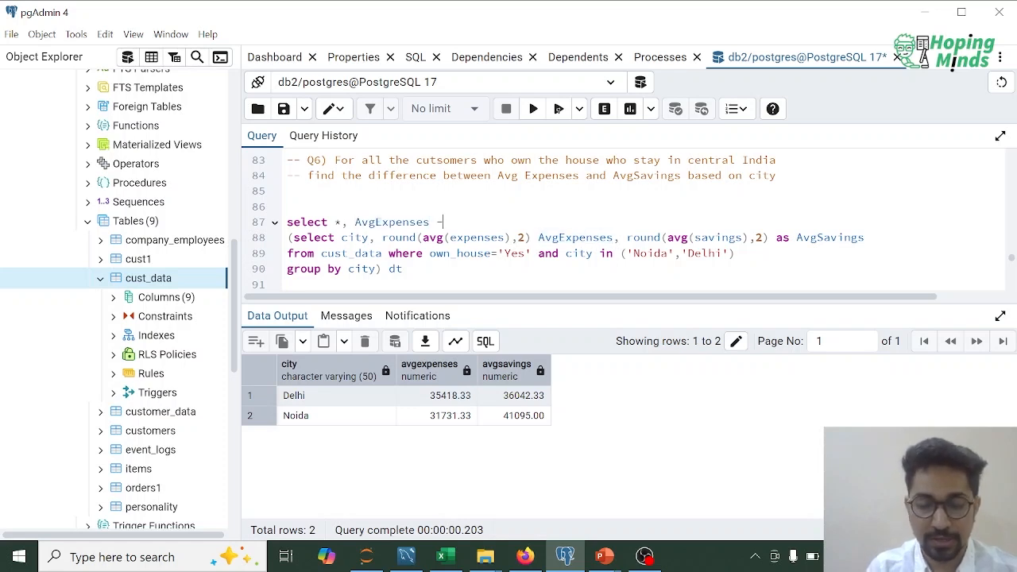
{"action": "double_click", "coordinate": [830, 238]}
{"action": "key", "text": "ctrl+c"}
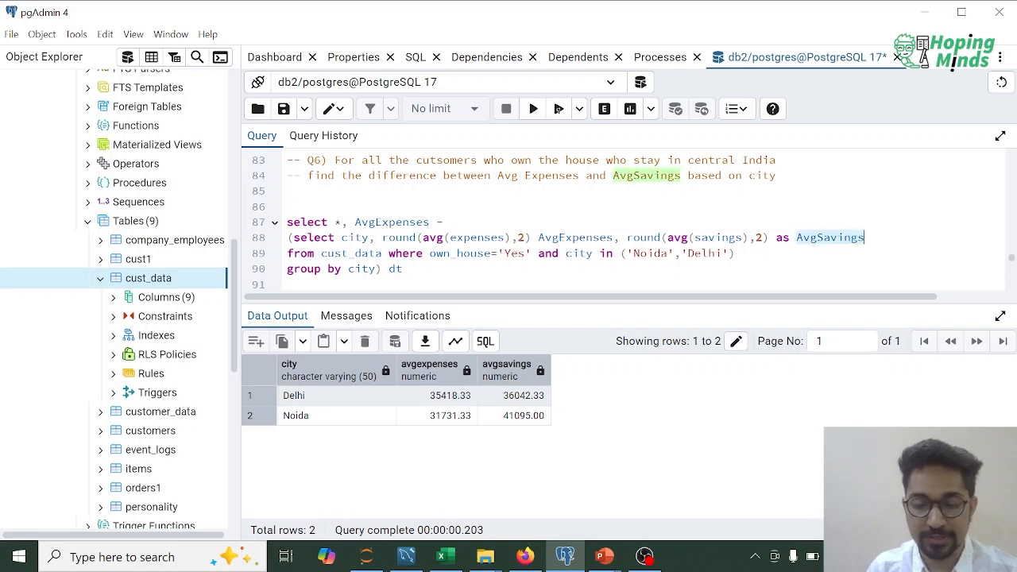
{"action": "left_click", "coordinate": [450, 222]}
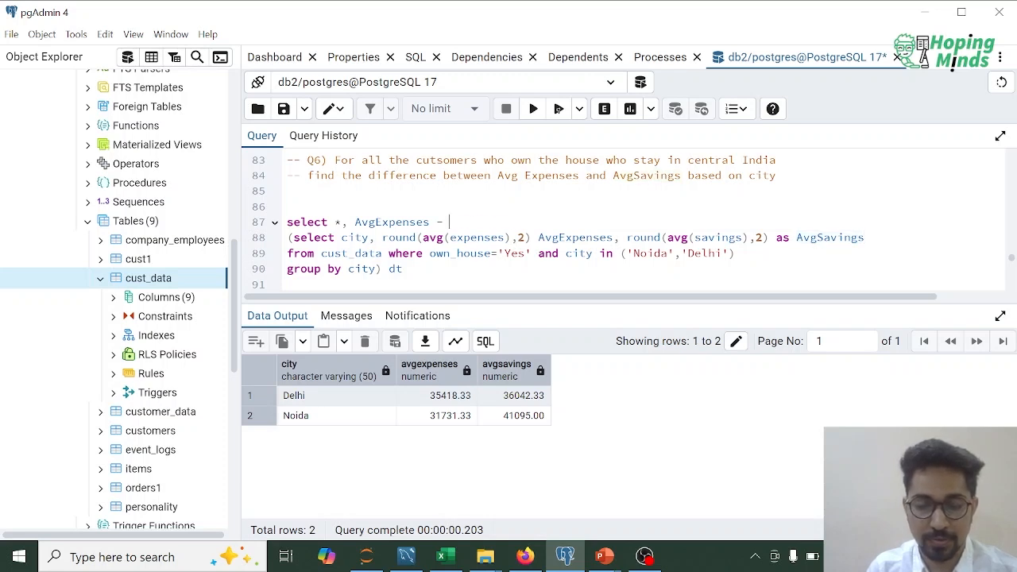
{"action": "key", "text": "ctrl+v"}
Wrap the AvgExpenses - AvgSavings expression on line 87 in abs()
{"action": "type", "text": ")"}
{"action": "key", "text": "Left"}
{"action": "key", "text": "Left"}
{"action": "key", "text": "Left"}
{"action": "key", "text": "Left"}
{"action": "key", "text": "Left"}
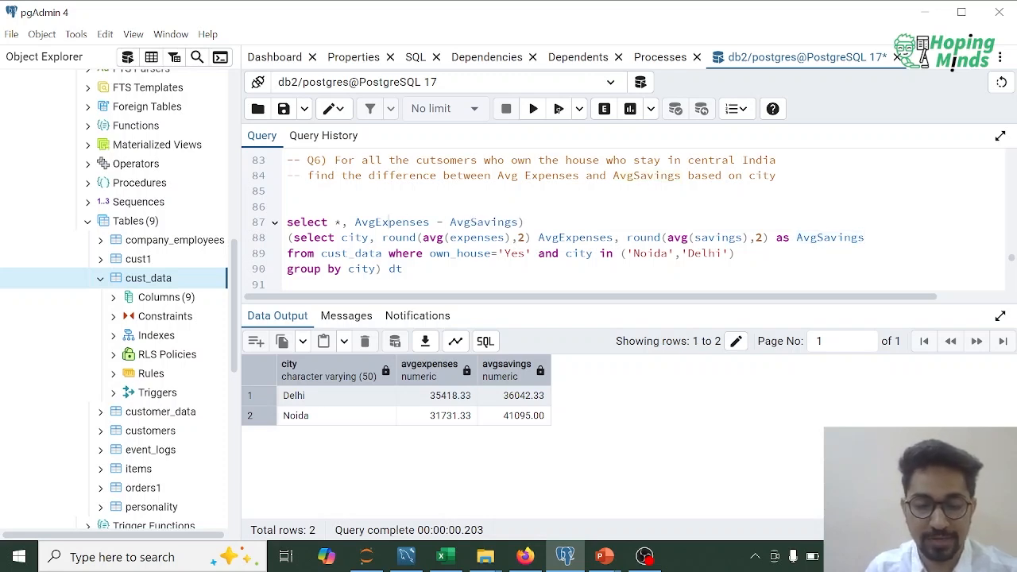
{"action": "type", "text": "("}
{"action": "key", "text": "Left"}
{"action": "type", "text": "abs"}
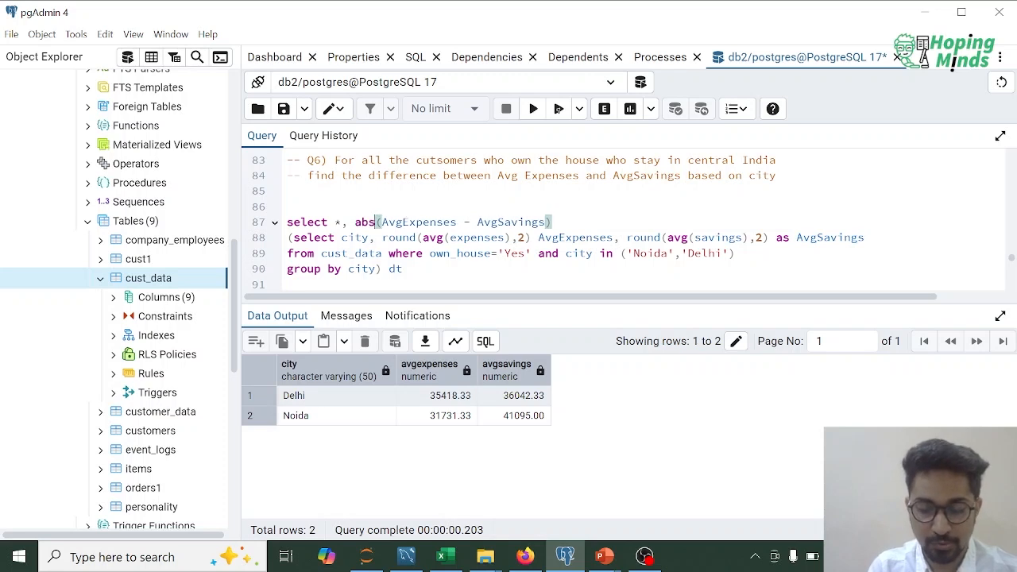
Give the abs() column on line 87 the alias "as Expense_Savings_Diff"
{"action": "key", "text": "Right"}
{"action": "key", "text": "Right"}
{"action": "key", "text": "Right"}
{"action": "key", "text": "Right"}
{"action": "key", "text": "Right"}
{"action": "key", "text": "Right"}
{"action": "key", "text": "Right"}
{"action": "key", "text": "Right"}
{"action": "key", "text": "Right"}
{"action": "key", "text": "Right"}
{"action": "key", "text": "Right"}
{"action": "key", "text": "Right"}
{"action": "key", "text": "Right"}
{"action": "key", "text": "Right"}
{"action": "key", "text": "Right"}
{"action": "key", "text": "Right"}
{"action": "key", "text": "Right"}
{"action": "key", "text": "Right"}
{"action": "key", "text": "Right"}
{"action": "key", "text": "Right"}
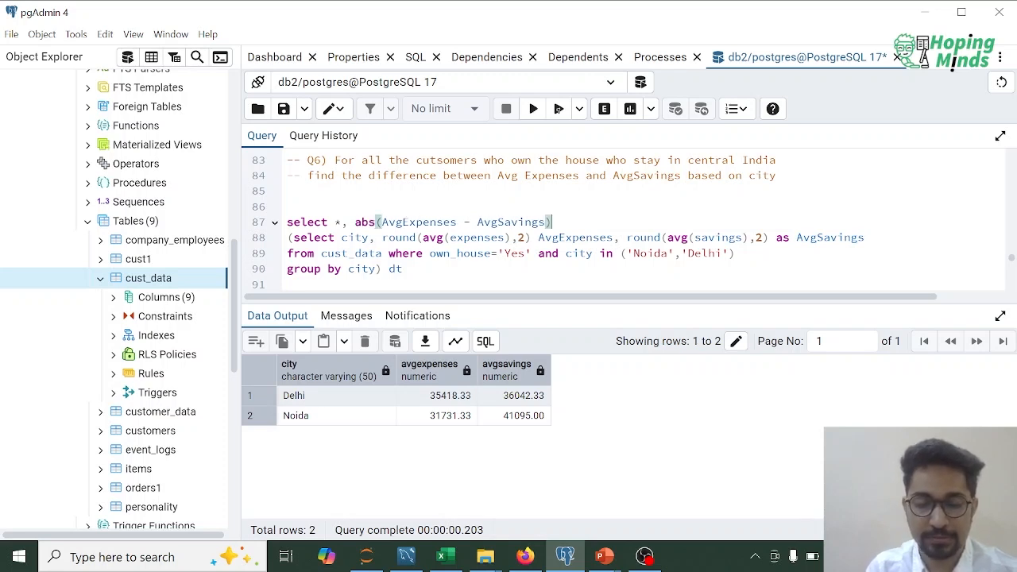
{"action": "type", "text": "as"}
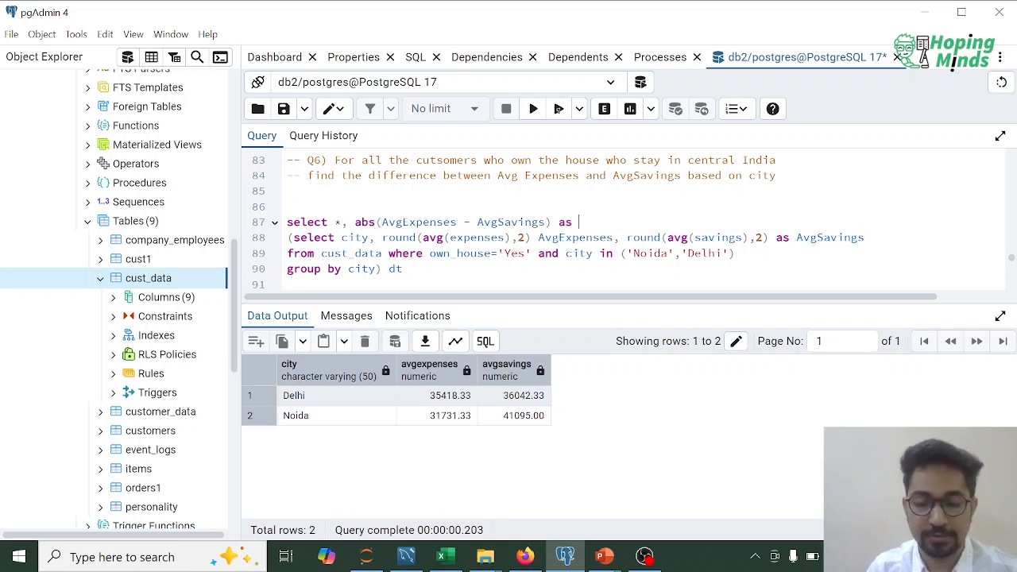
{"action": "type", "text": " Diff"}
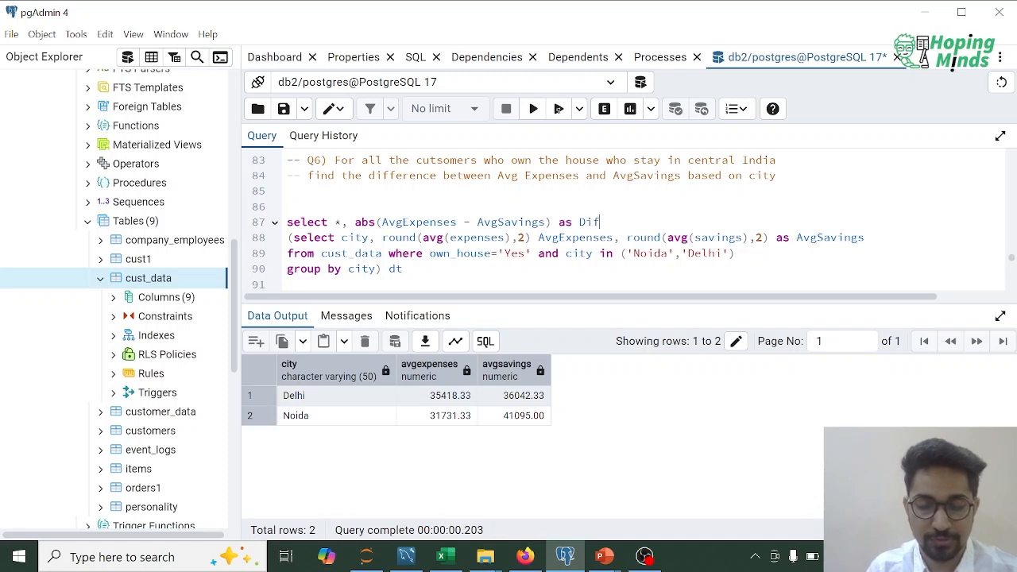
{"action": "key", "text": "BackSpace"}
{"action": "key", "text": "BackSpace"}
{"action": "key", "text": "BackSpace"}
{"action": "key", "text": "BackSpace"}
{"action": "key", "text": "BackSpace"}
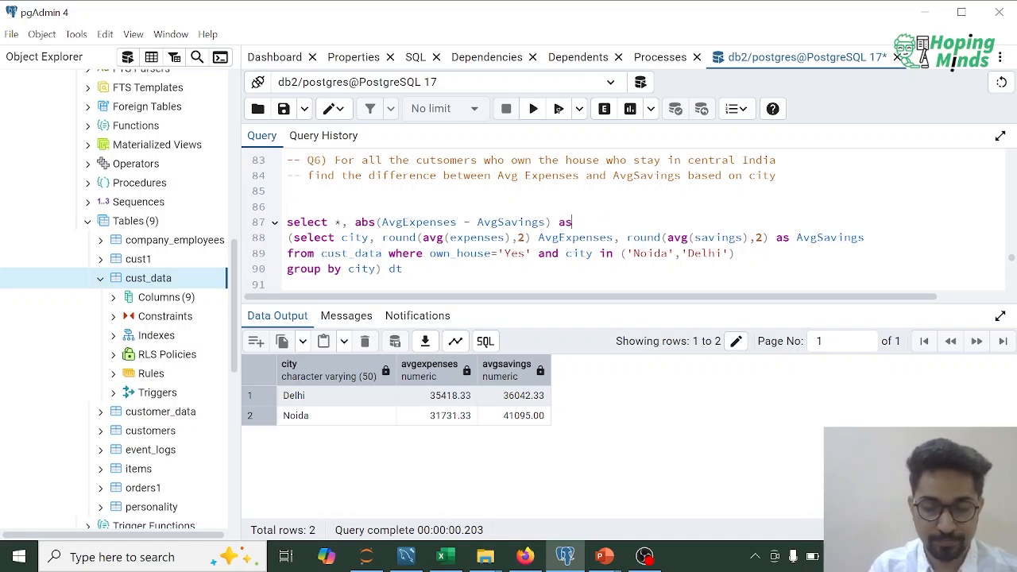
{"action": "type", "text": "Expense"}
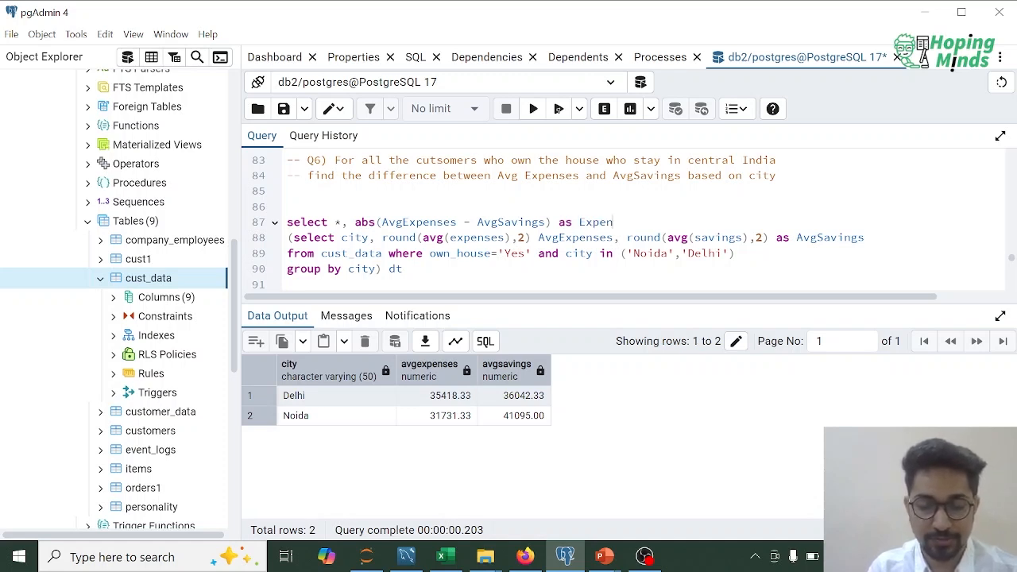
{"action": "type", "text": "_Savings"}
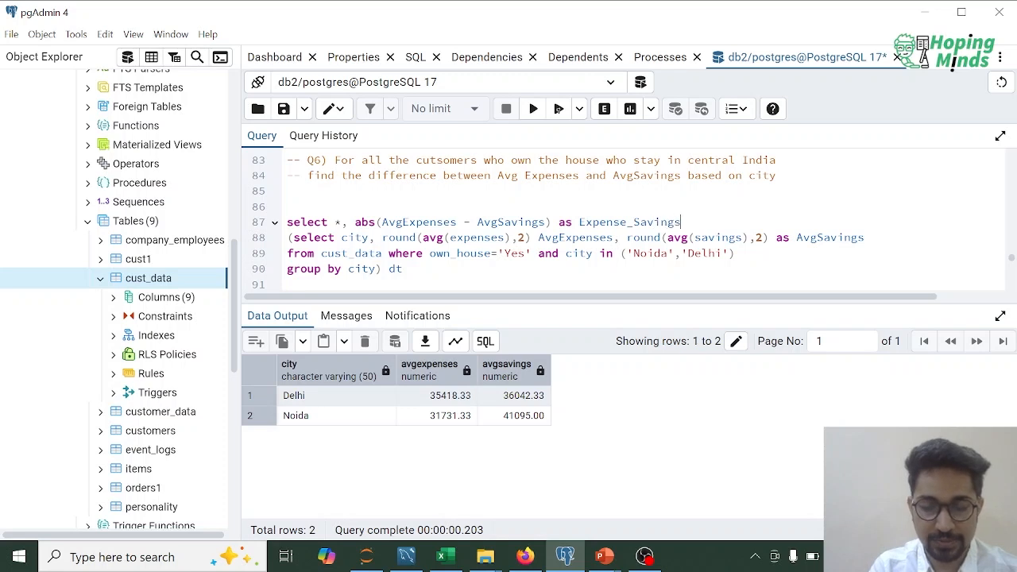
{"action": "type", "text": "_D"}
{"action": "key", "text": "BackSpace"}
{"action": "type", "text": "Diff"}
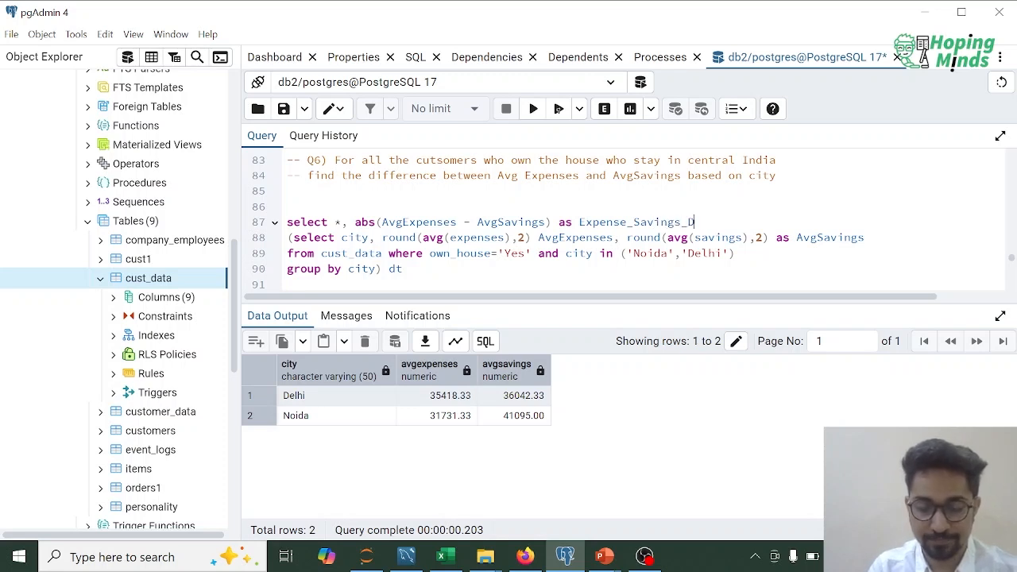
End the query with a semicolon after dt and add "from" at the end of the outer select on line 87
{"action": "key", "text": "Down"}
{"action": "key", "text": "Down"}
{"action": "key", "text": "Down"}
{"action": "type", "text": ";"}
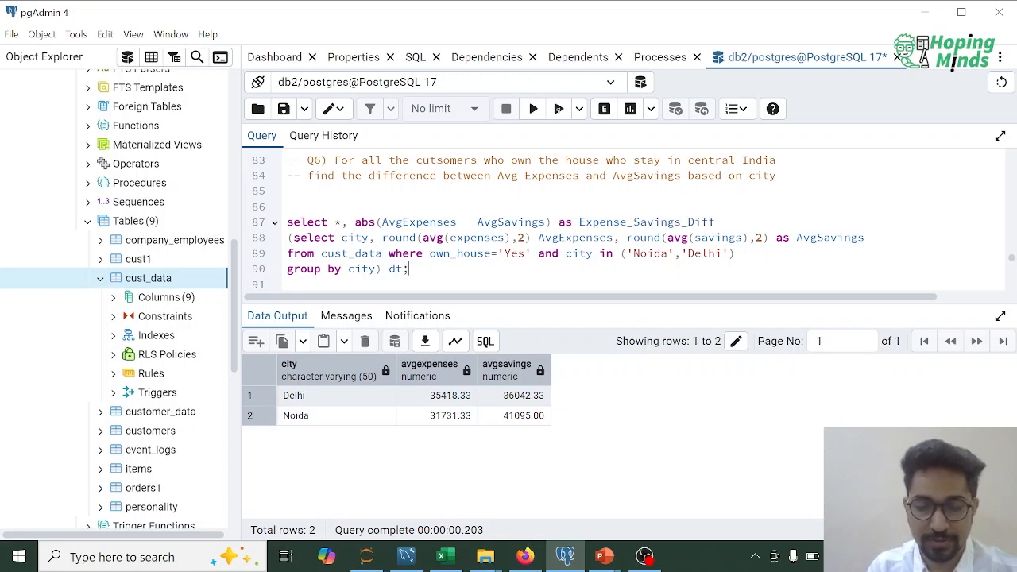
{"action": "key", "text": "shift+Up"}
{"action": "key", "text": "shift+Up"}
{"action": "key", "text": "Up"}
{"action": "key", "text": "Up"}
{"action": "key", "text": "End"}
{"action": "type", "text": "from"}
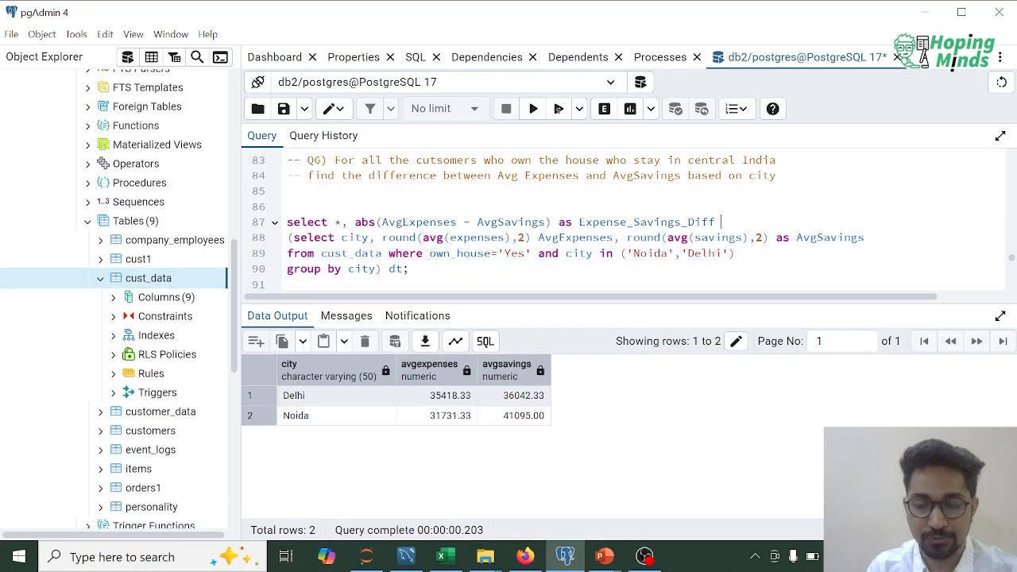
Run only the complete Q6 query on lines 87 to 90
{"action": "key", "text": "Home"}
{"action": "key", "text": "shift+Down"}
{"action": "key", "text": "shift+Down"}
{"action": "key", "text": "shift+Down"}
{"action": "key", "text": "shift+Down"}
{"action": "key", "text": "shift+Left"}
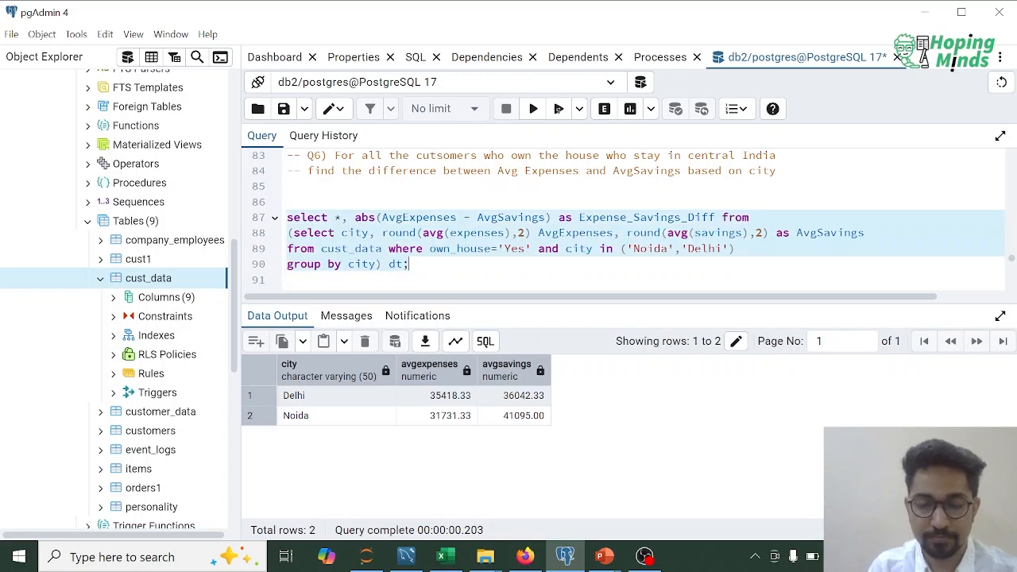
{"action": "key", "text": "F5"}
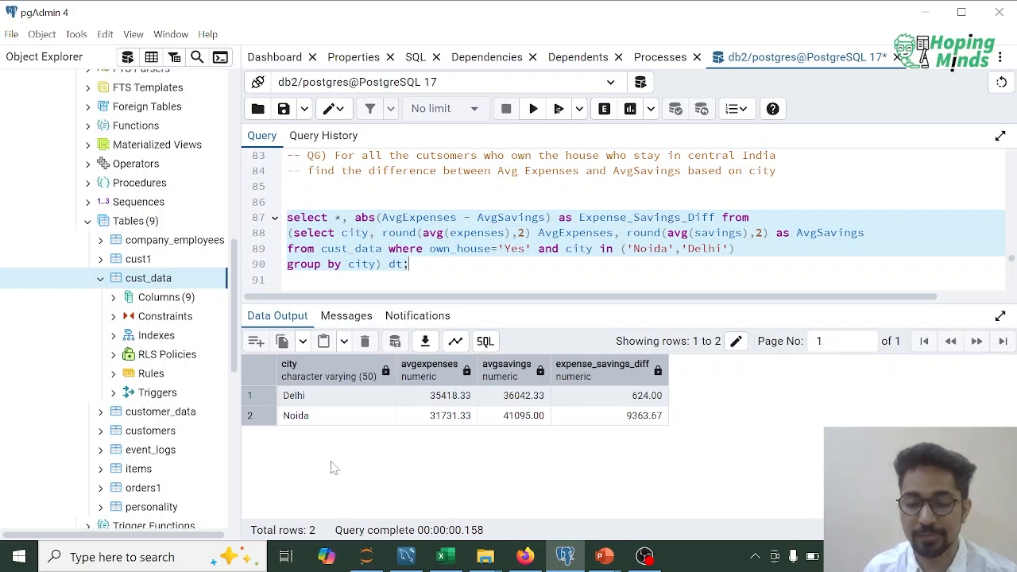
Enlarge the query editor area and remove one of the two blank lines above the Q6 query
{"action": "left_click_drag", "start_coordinate": [543, 306], "coordinate": [540, 342]}
{"action": "left_click", "coordinate": [288, 264]}
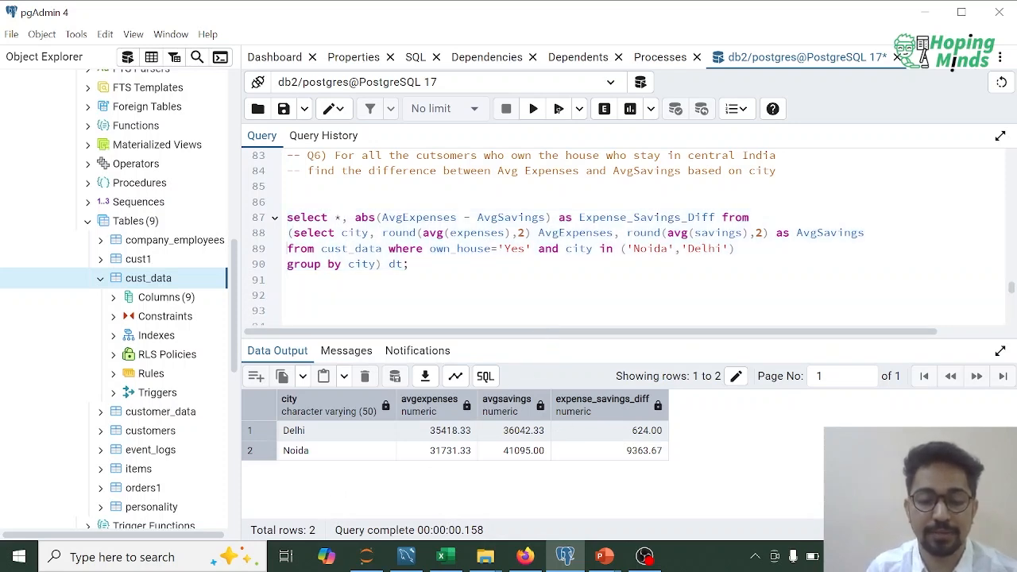
{"action": "key", "text": "Down"}
{"action": "key", "text": "Down"}
{"action": "key", "text": "Down"}
{"action": "key", "text": "Down"}
{"action": "key", "text": "Down"}
{"action": "key", "text": "Down"}
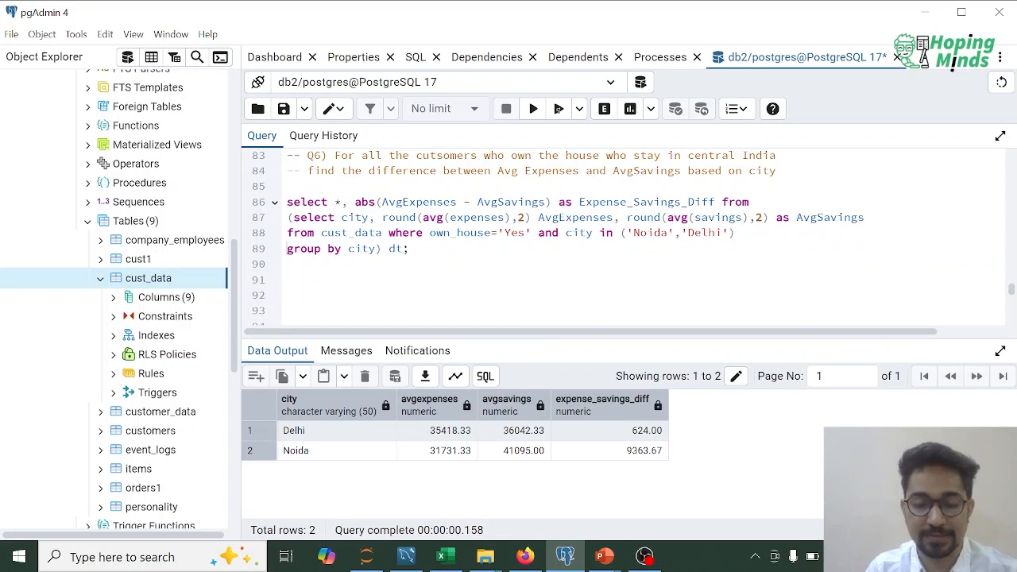
Add the comment "-- Q7)" on line 92 and write "select * from cust_data;" on line 94
{"action": "type", "text": "--"}
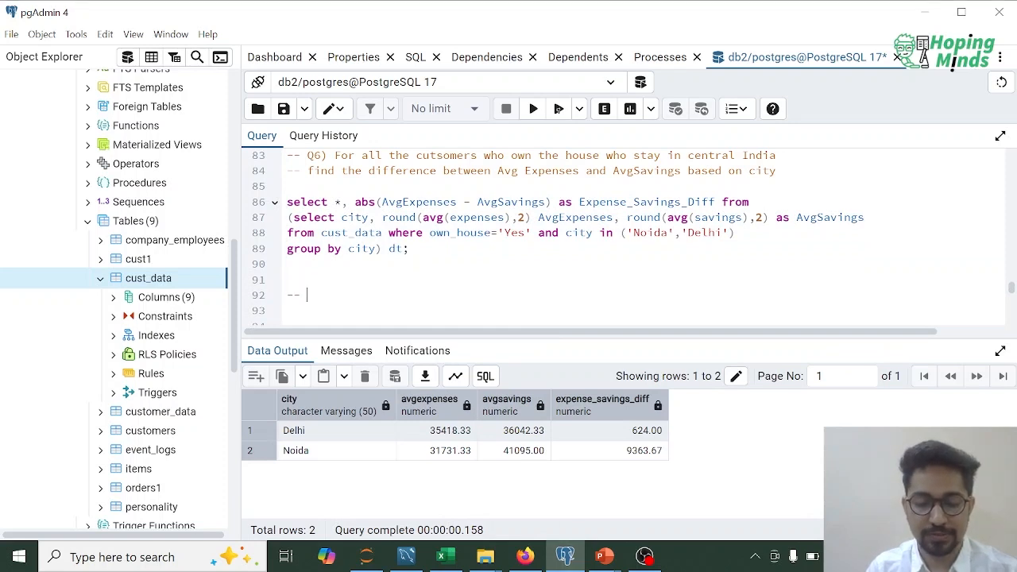
{"action": "type", "text": " Q7)"}
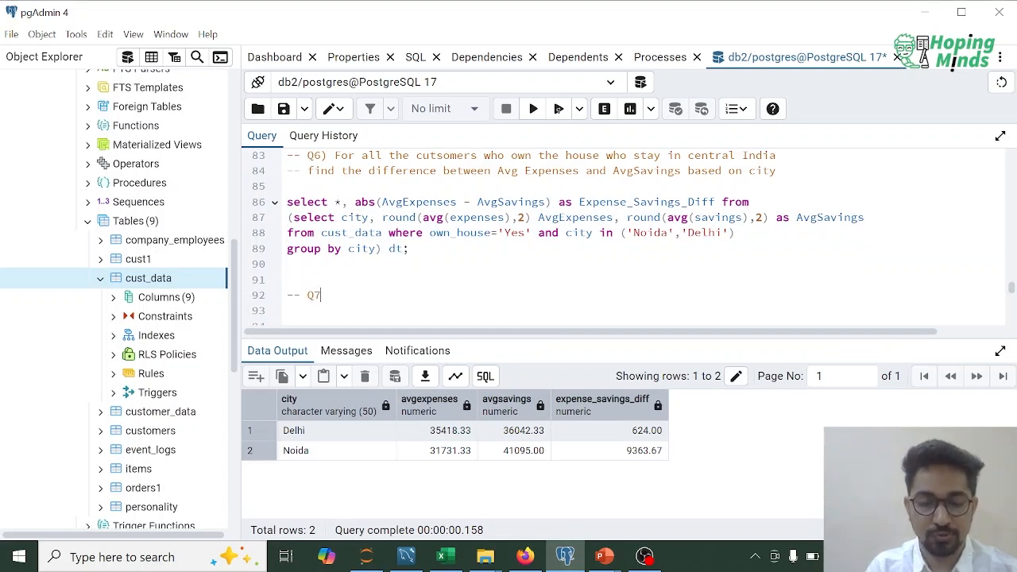
{"action": "key", "text": "Return"}
{"action": "key", "text": "Return"}
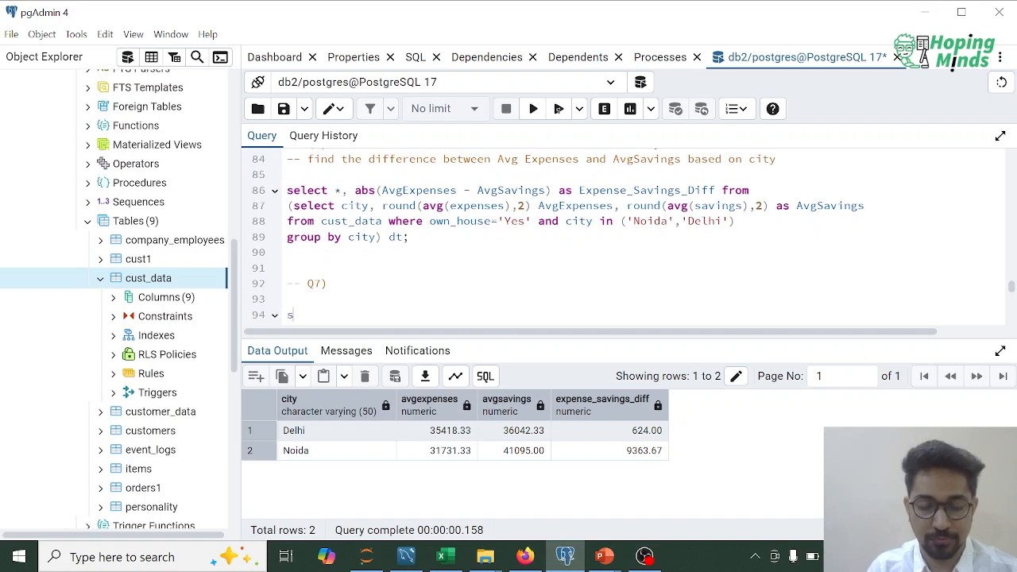
{"action": "type", "text": "select * f"}
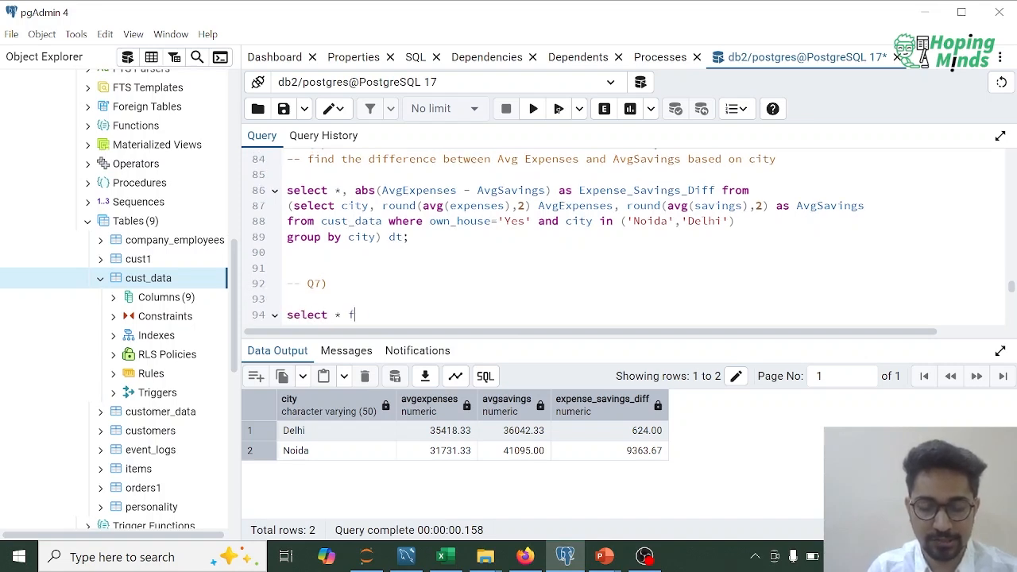
{"action": "type", "text": "rom cust_dat"}
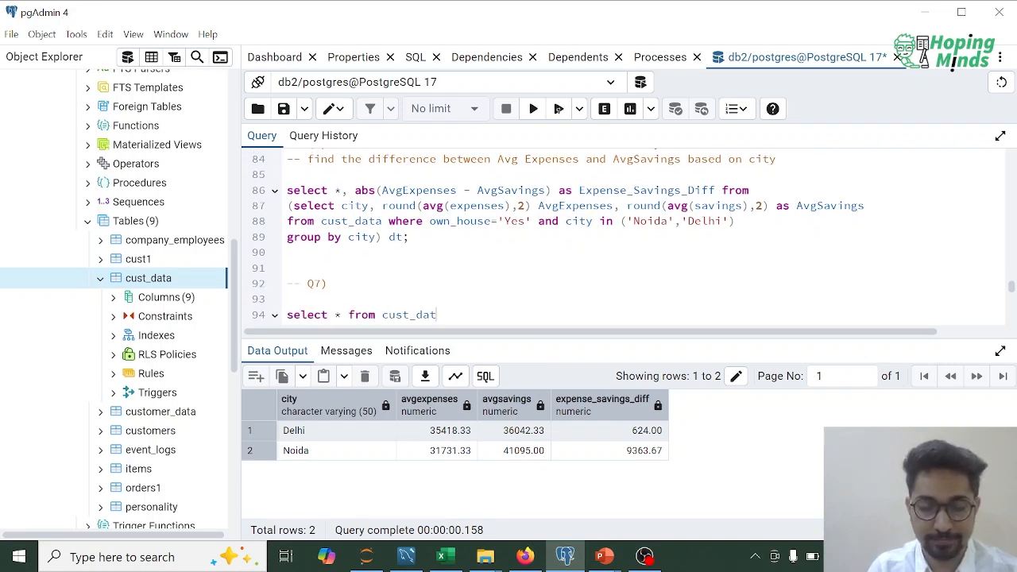
{"action": "type", "text": "a;"}
Run only the cust_data query on line 94 and enlarge the results area to review the customer rows
{"action": "key", "text": "shift+Home"}
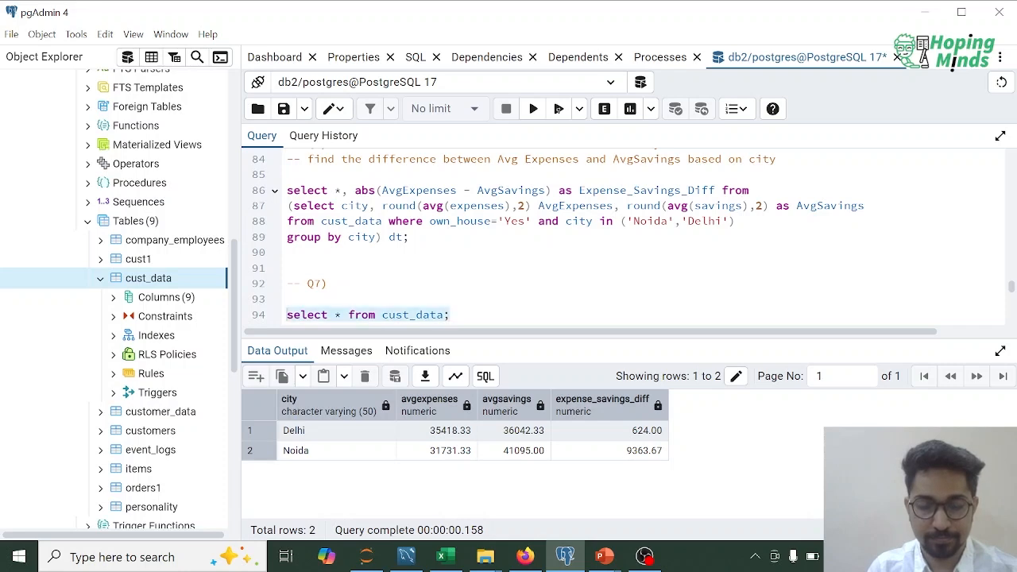
{"action": "key", "text": "F5"}
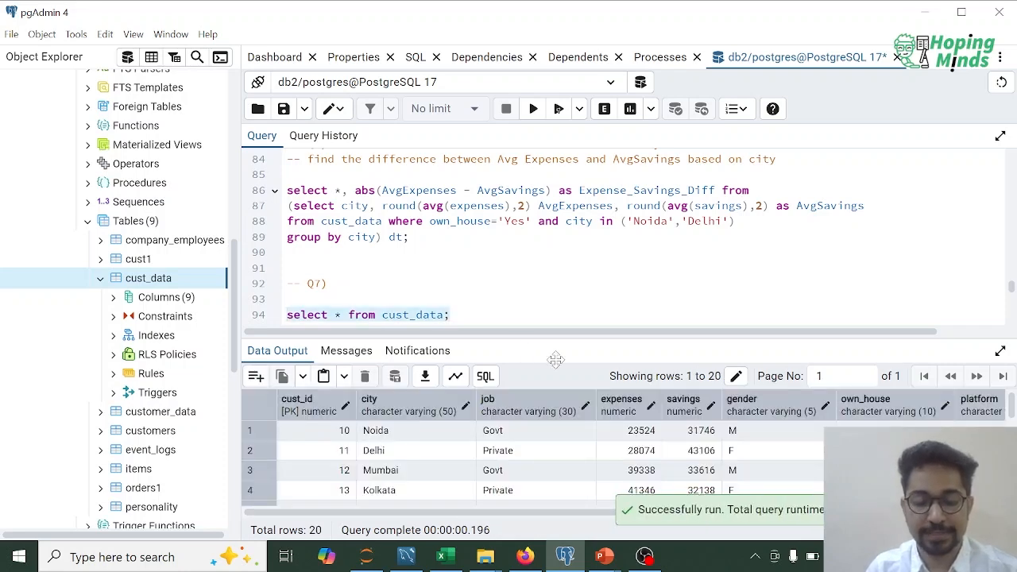
{"action": "left_click_drag", "start_coordinate": [572, 335], "coordinate": [572, 246]}
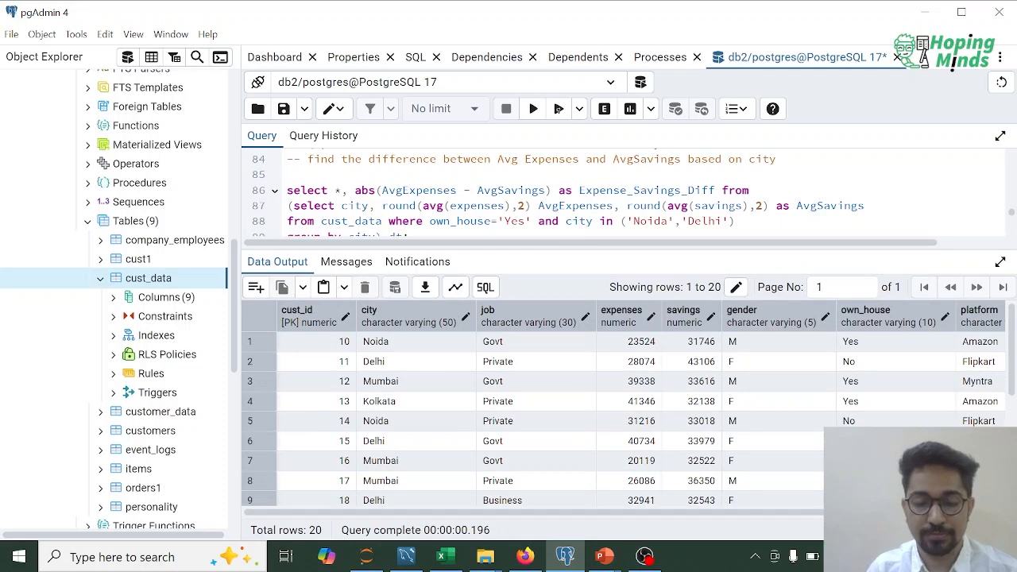
{"action": "scroll", "coordinate": [565, 199], "scroll_direction": "down", "scroll_amount": 1}
{"action": "scroll", "coordinate": [547, 374], "scroll_direction": "down", "scroll_amount": 2}
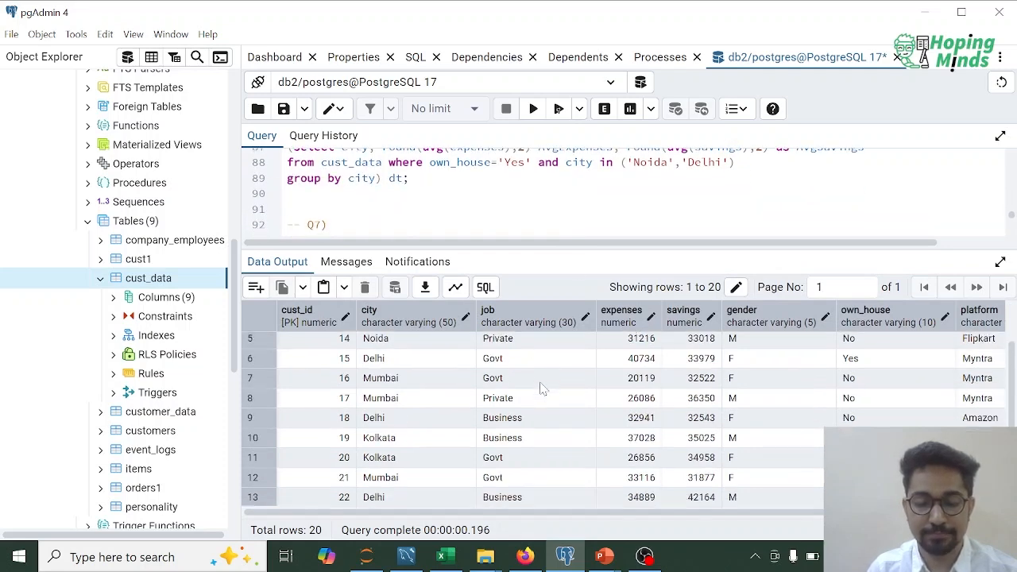
{"action": "scroll", "coordinate": [541, 386], "scroll_direction": "up", "scroll_amount": 1}
{"action": "scroll", "coordinate": [542, 387], "scroll_direction": "down", "scroll_amount": 2}
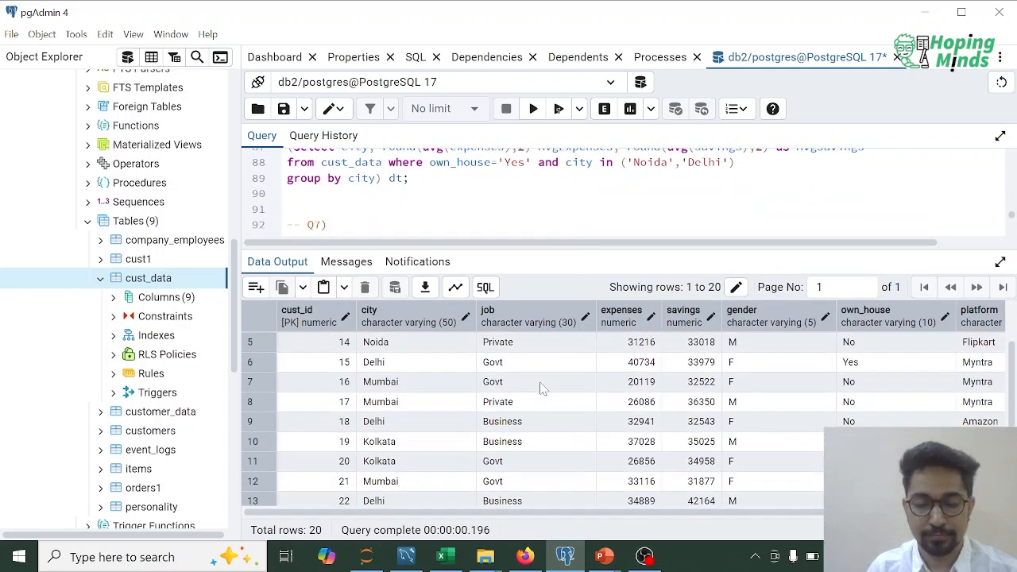
Examine the cust_data rows, checking the job, expenses, savings, gender, own_house, platform and age columns for a question 7 idea
{"action": "scroll", "coordinate": [542, 388], "scroll_direction": "up", "scroll_amount": 2}
{"action": "scroll", "coordinate": [542, 387], "scroll_direction": "up", "scroll_amount": 1}
{"action": "scroll", "coordinate": [542, 388], "scroll_direction": "down", "scroll_amount": 3}
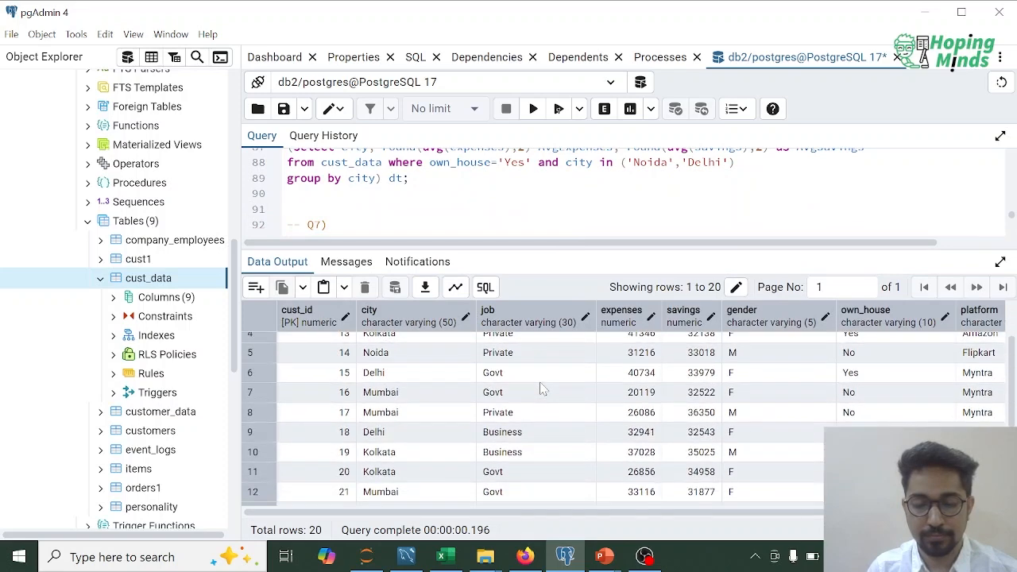
{"action": "scroll", "coordinate": [542, 388], "scroll_direction": "up", "scroll_amount": 2}
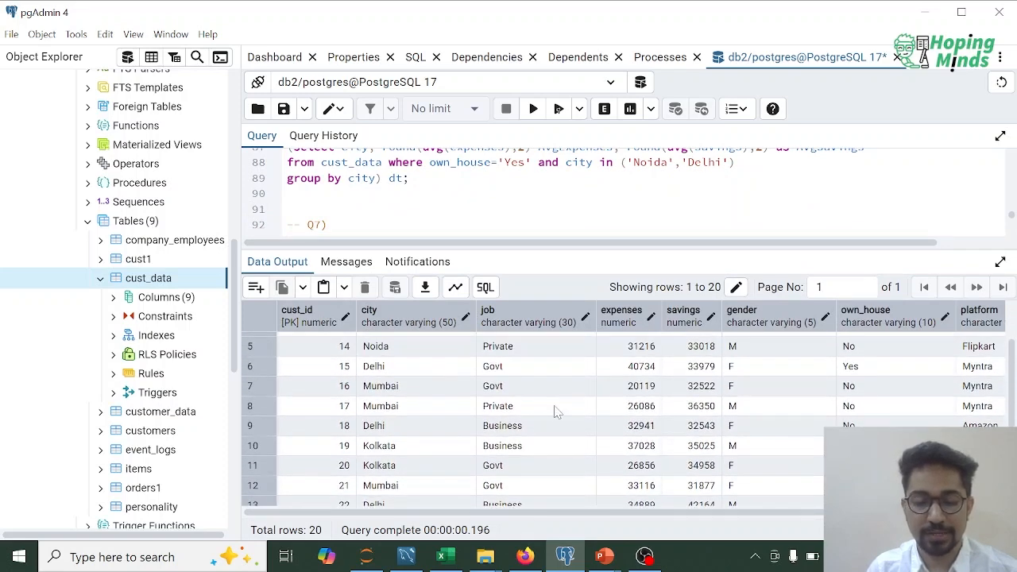
{"action": "scroll", "coordinate": [556, 412], "scroll_direction": "down", "scroll_amount": 3}
{"action": "scroll", "coordinate": [627, 423], "scroll_direction": "right", "scroll_amount": 3}
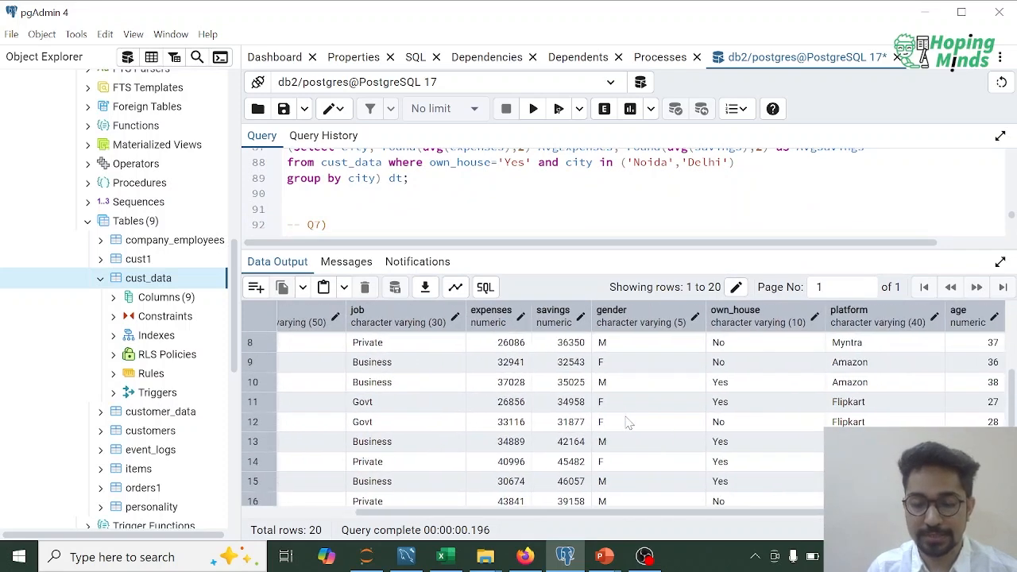
{"action": "scroll", "coordinate": [477, 428], "scroll_direction": "left", "scroll_amount": 3}
{"action": "scroll", "coordinate": [475, 429], "scroll_direction": "up", "scroll_amount": 5}
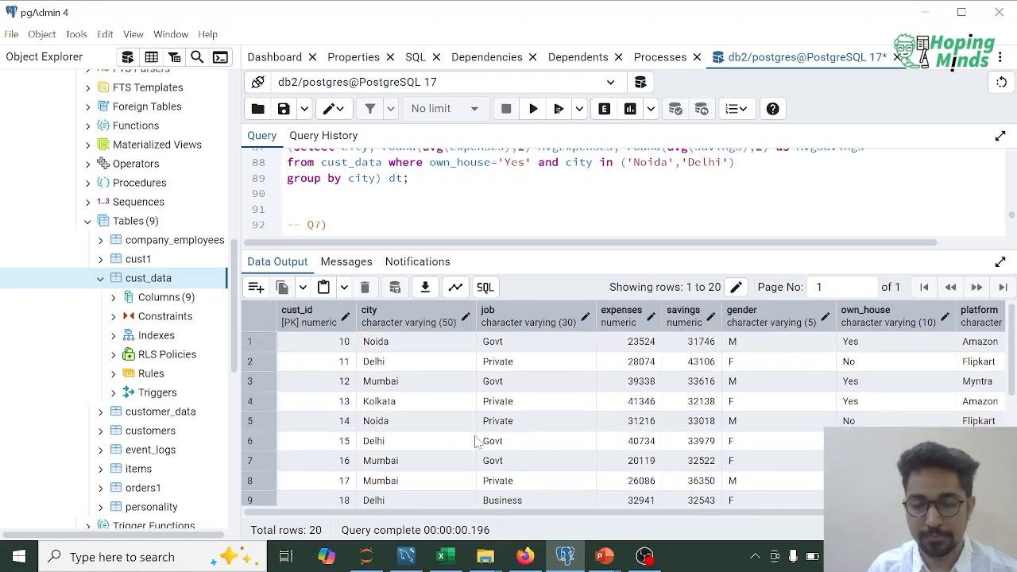
Extend the "-- Q7)" comment on line 92 with the text "Find Job wise Avg_Savings"
{"action": "key", "text": "Return"}
{"action": "key", "text": "Return"}
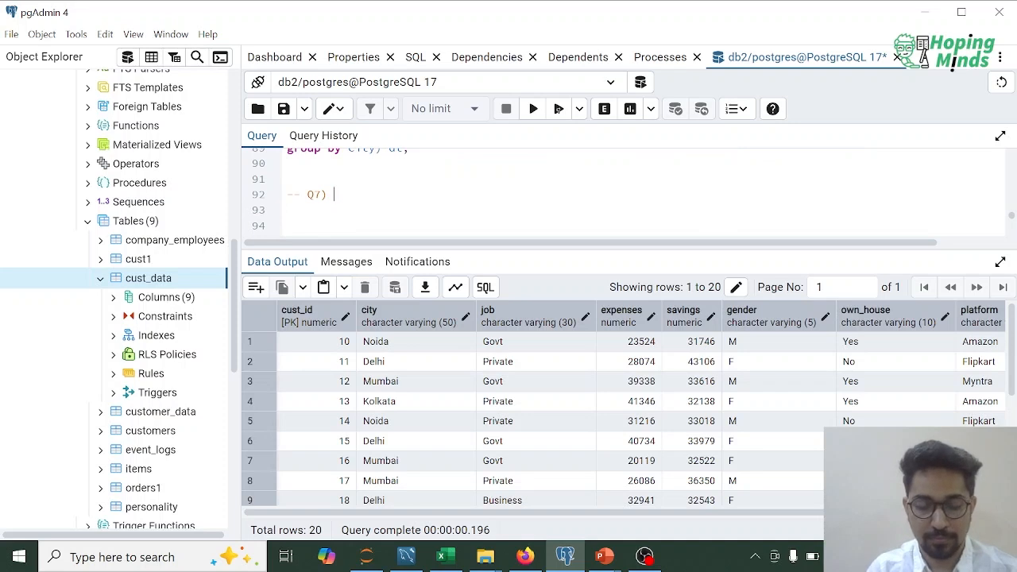
{"action": "type", "text": "Find "}
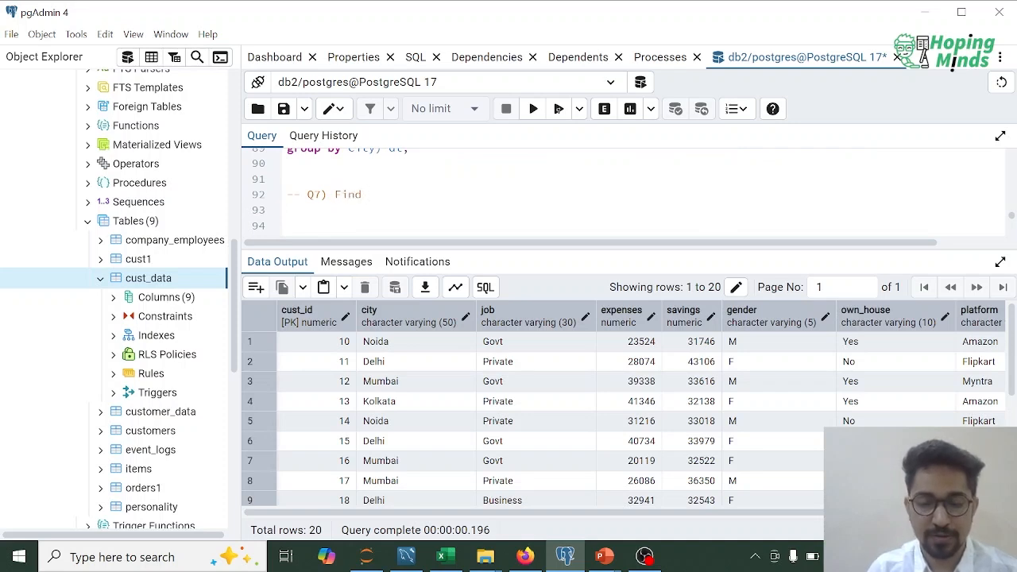
{"action": "type", "text": "Job wis"}
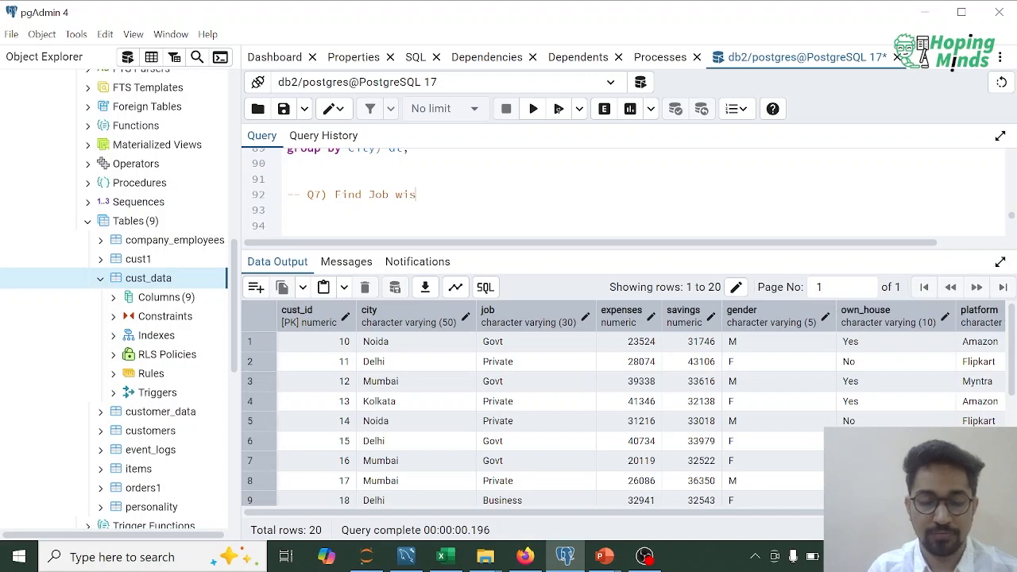
{"action": "type", "text": "e Avg "}
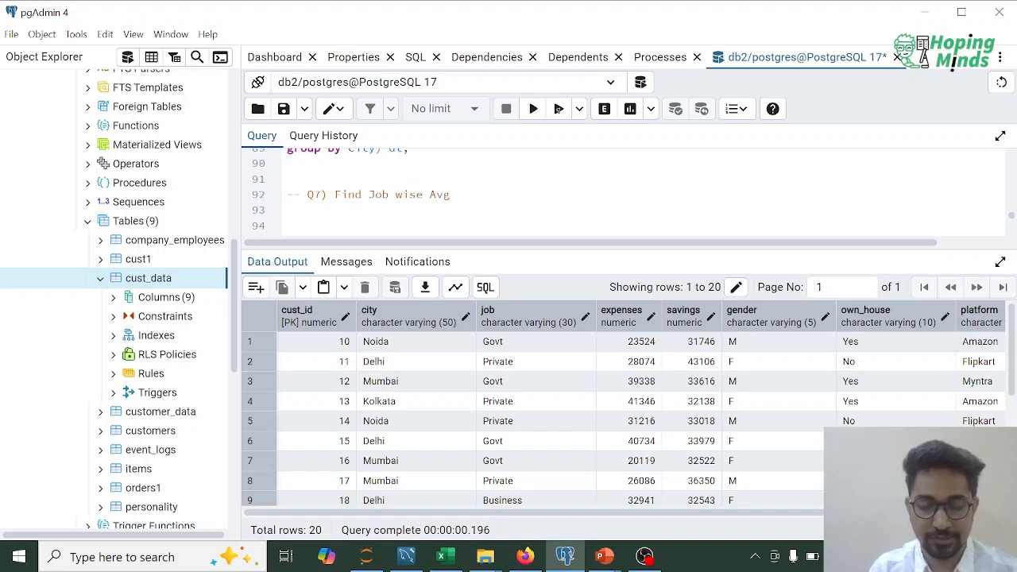
{"action": "type", "text": "_Savings"}
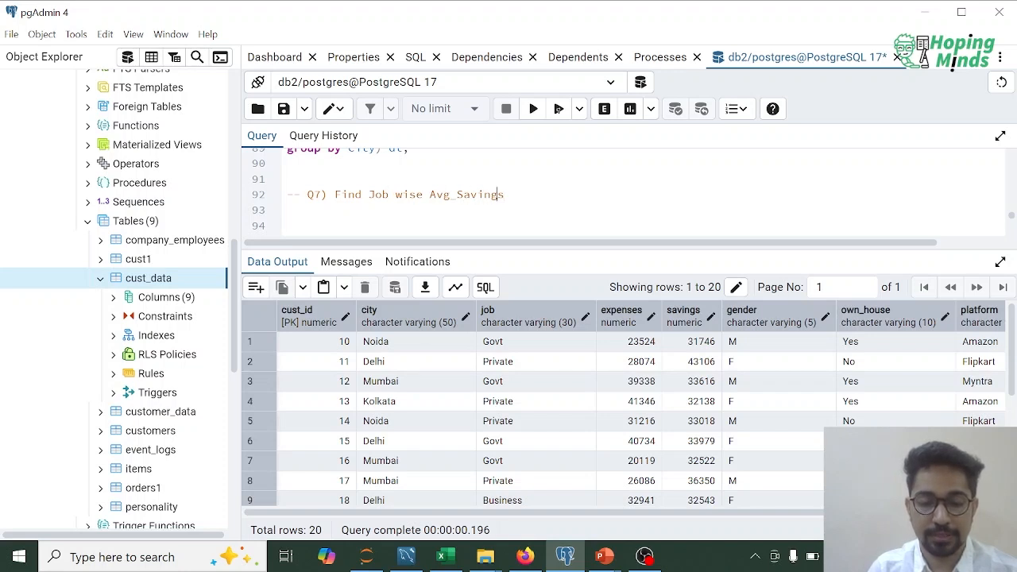
Replace the word "Find" in the Q7 comment with "Compare"
{"action": "key", "text": "shift+Left"}
{"action": "key", "text": "shift+Left"}
{"action": "key", "text": "shift+Left"}
{"action": "key", "text": "shift+Left"}
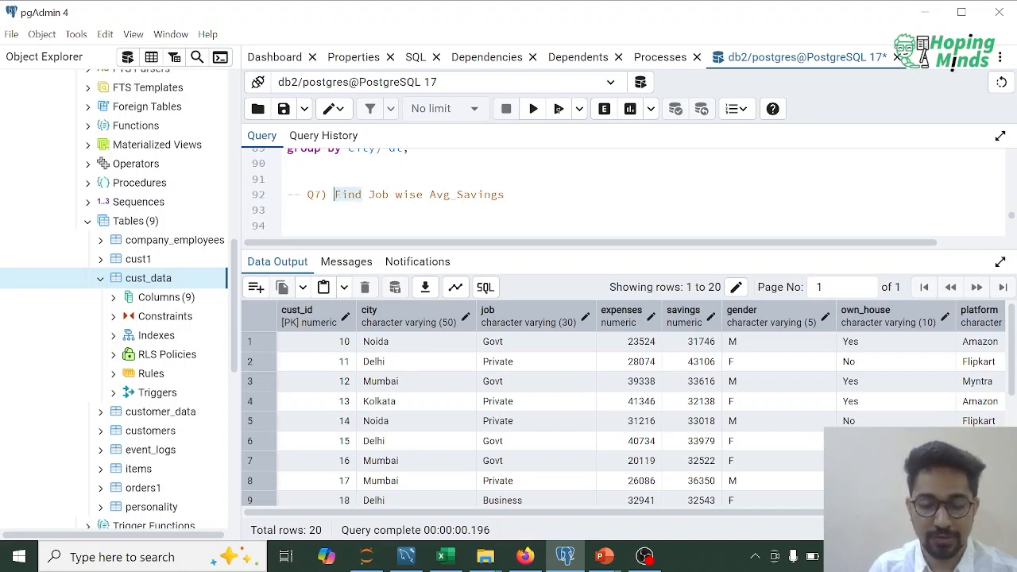
{"action": "type", "text": "Compatre"}
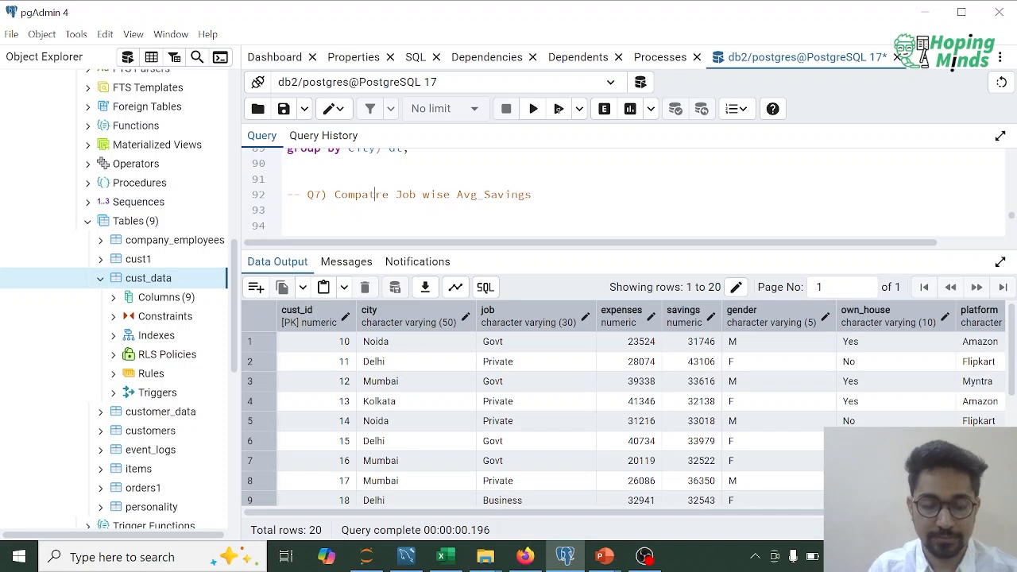
{"action": "key", "text": "BackSpace"}
{"action": "type", "text": "e"}
{"action": "key", "text": "Right"}
{"action": "key", "text": "Right"}
{"action": "key", "text": "Right"}
{"action": "key", "text": "Left"}
{"action": "key", "text": "Left"}
{"action": "key", "text": "shift+Right"}
{"action": "key", "text": "shift+Right"}
{"action": "key", "text": "shift+Right"}
{"action": "key", "text": "shift+Right"}
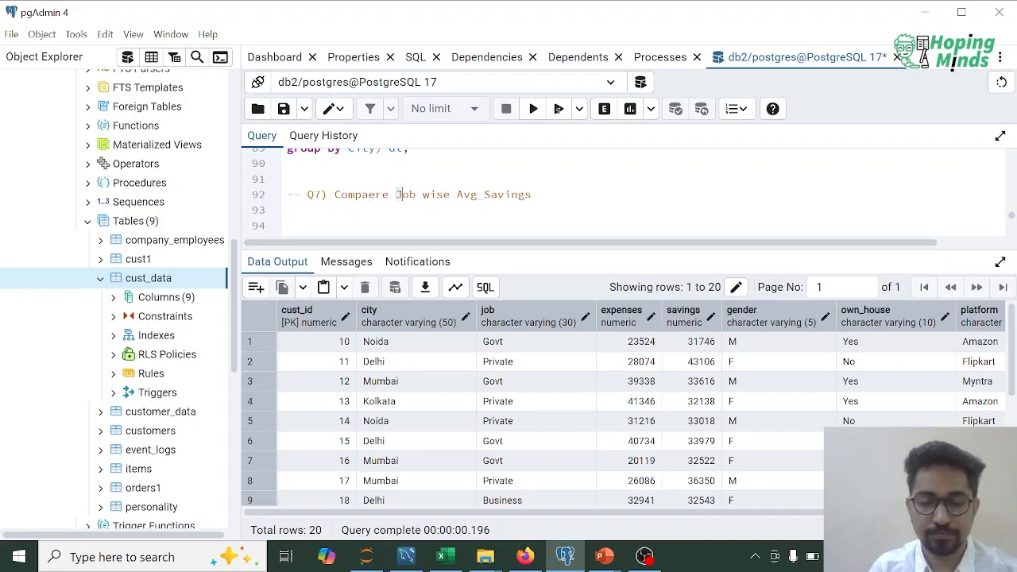
{"action": "key", "text": "shift+Left"}
{"action": "key", "text": "shift+Left"}
{"action": "key", "text": "Left"}
{"action": "key", "text": "Left"}
{"action": "key", "text": "Left"}
{"action": "key", "text": "Left"}
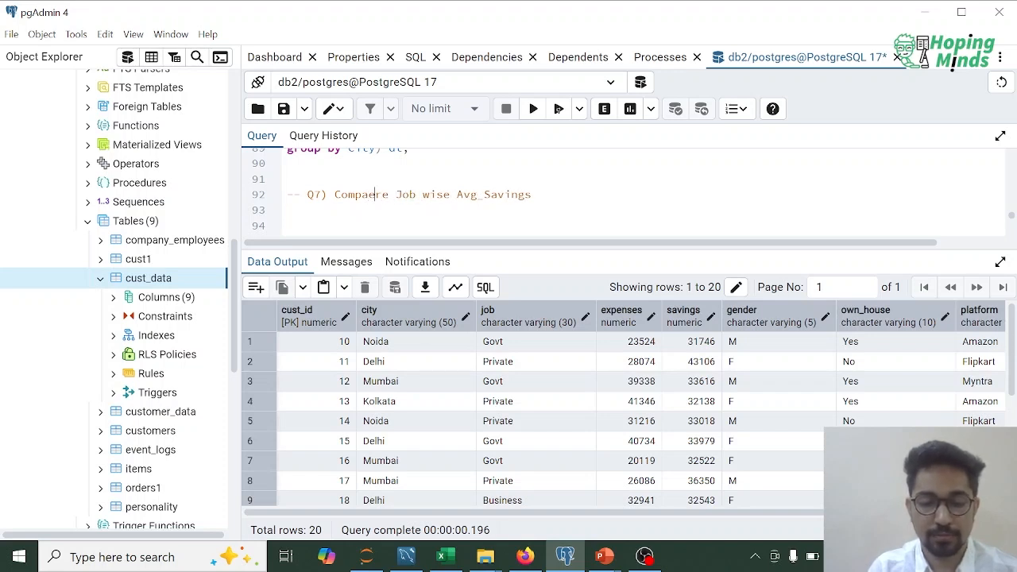
{"action": "key", "text": "BackSpace"}
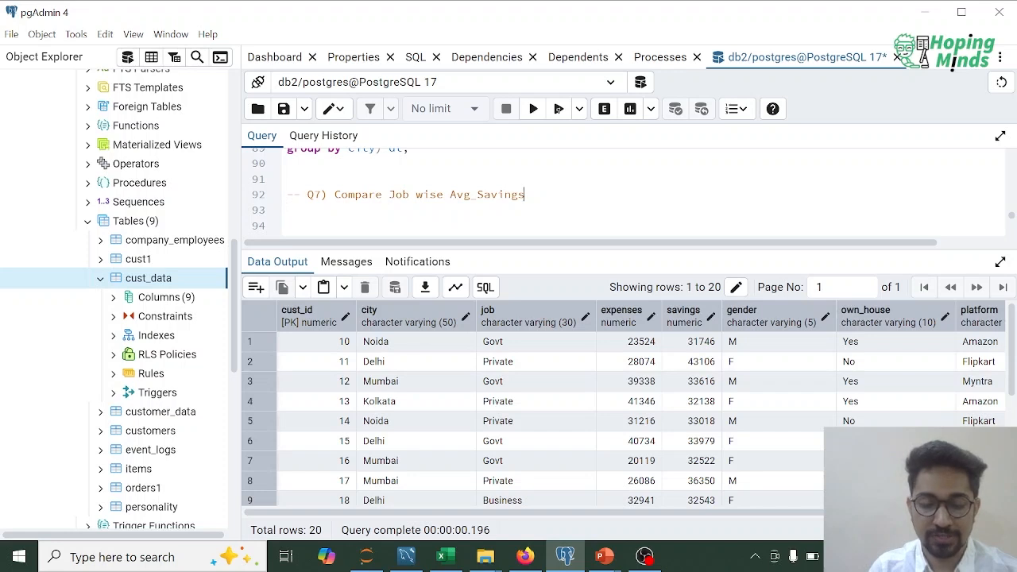
Add "for Business vs Rest" to the end of the Q7 comment
{"action": "type", "text": "for Bi"}
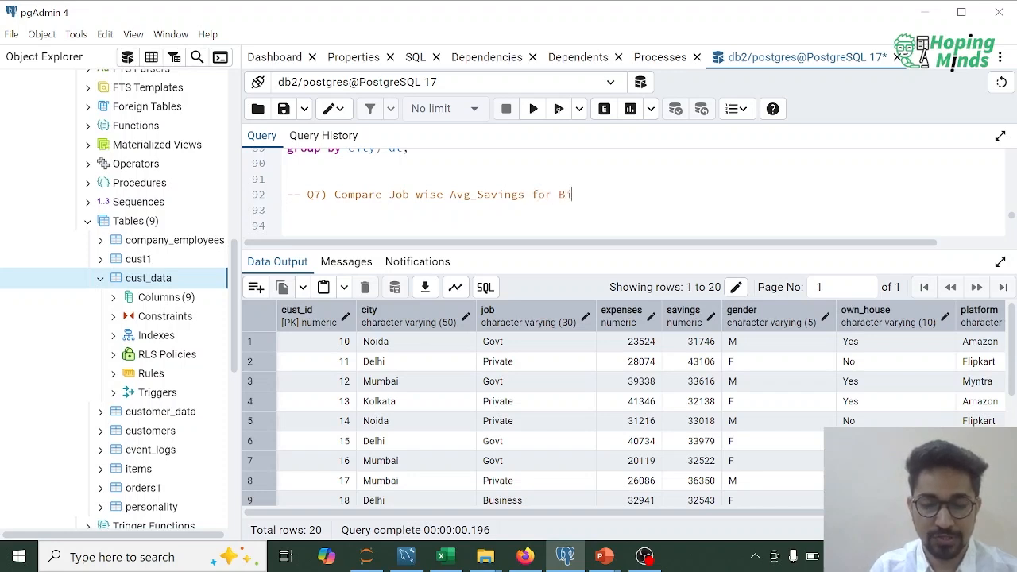
{"action": "key", "text": "BackSpace"}
{"action": "type", "text": "usiness vs "}
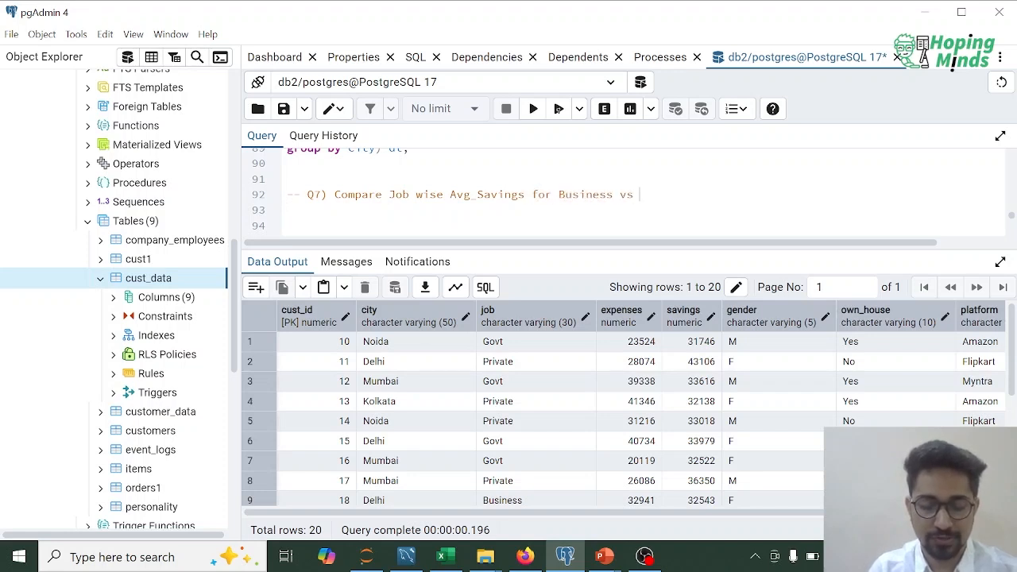
{"action": "type", "text": "rest"}
{"action": "key", "text": "BackSpace"}
{"action": "type", "text": "Rest"}
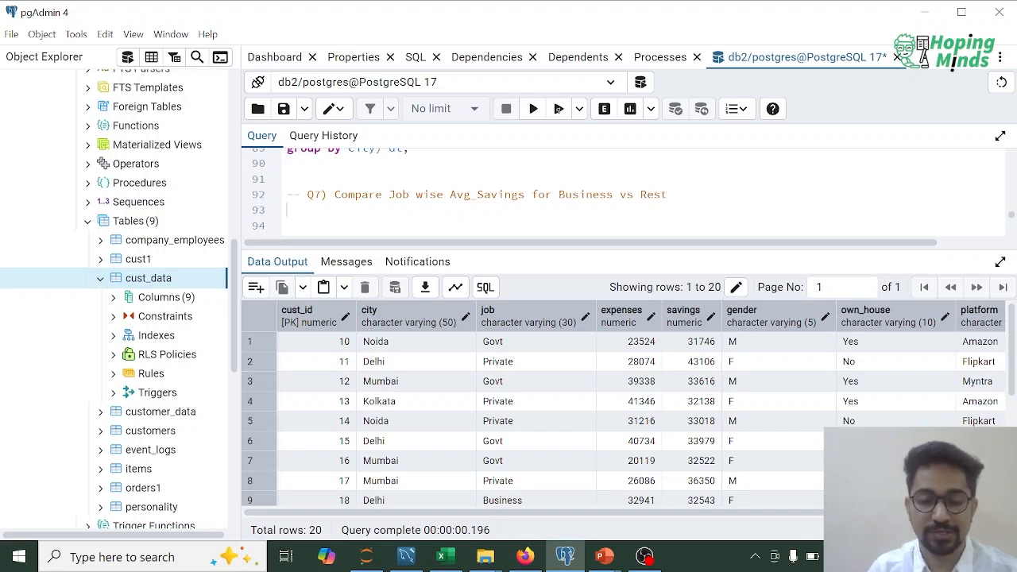
Start the Q7 query on line 94 with "select job, avg(savings)"
{"action": "key", "text": "Return"}
{"action": "key", "text": "Return"}
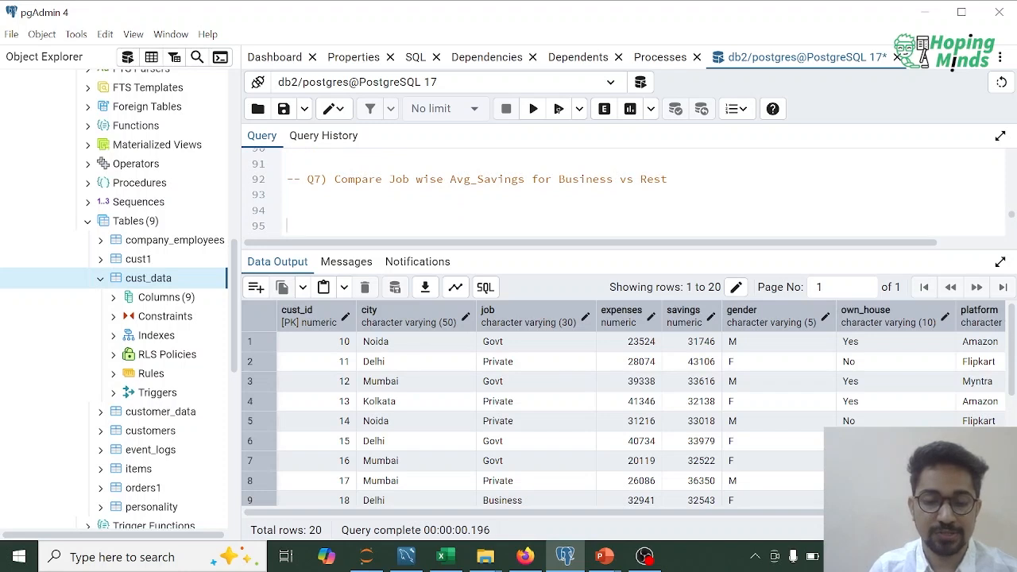
{"action": "type", "text": "select"}
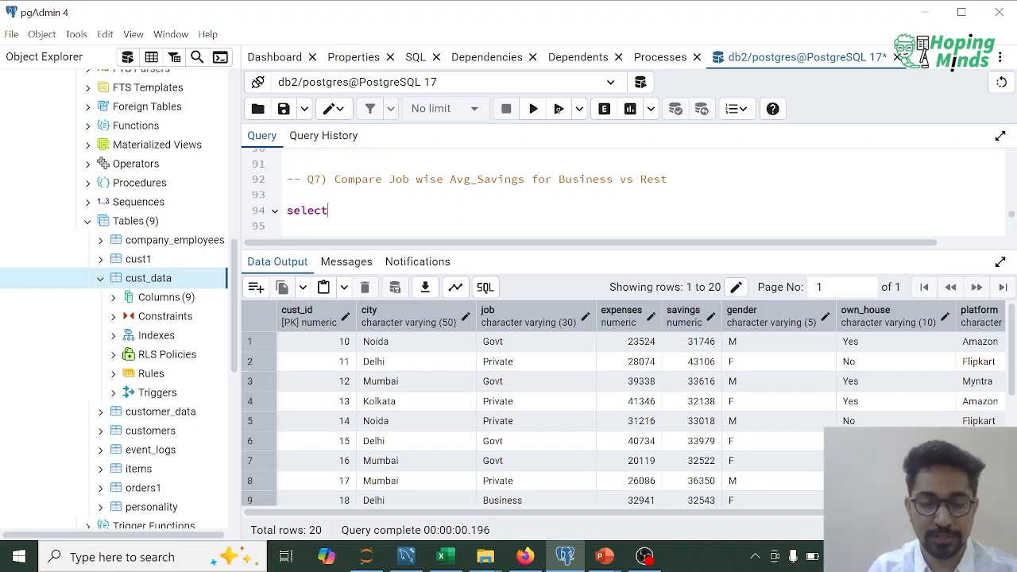
{"action": "type", "text": " job, avg"}
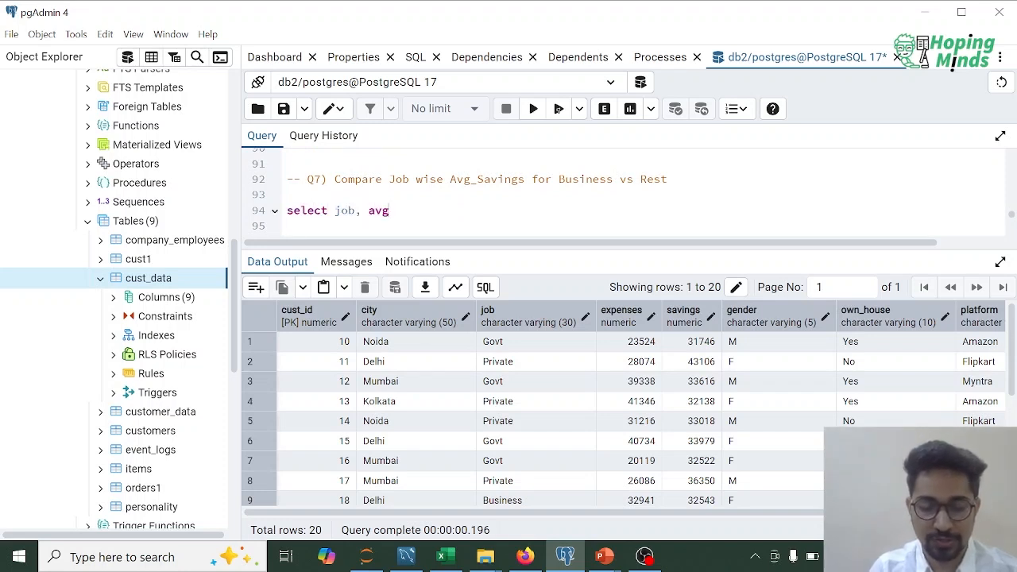
{"action": "type", "text": "(savo"}
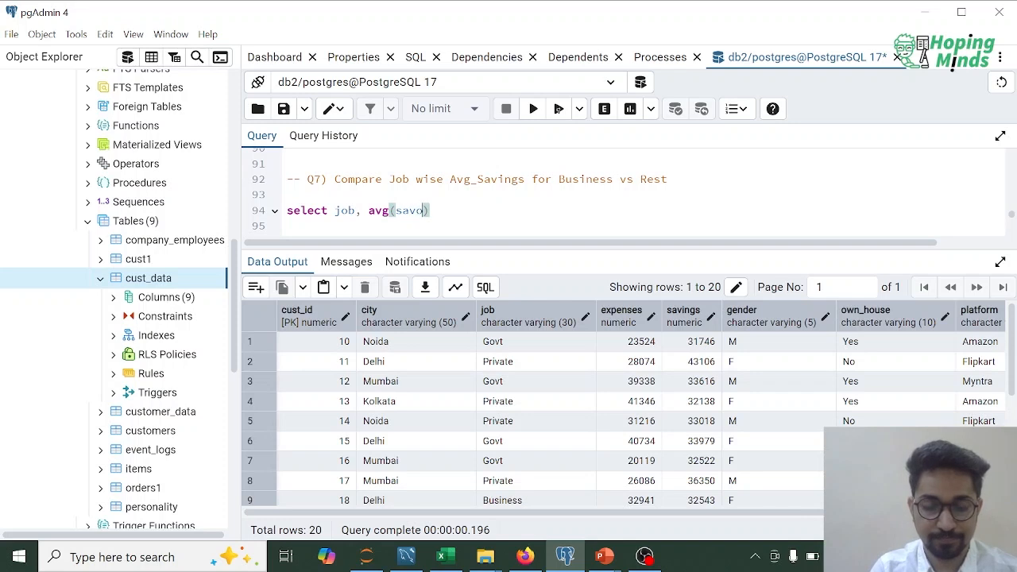
{"action": "key", "text": "BackSpace"}
{"action": "type", "text": "ings"}
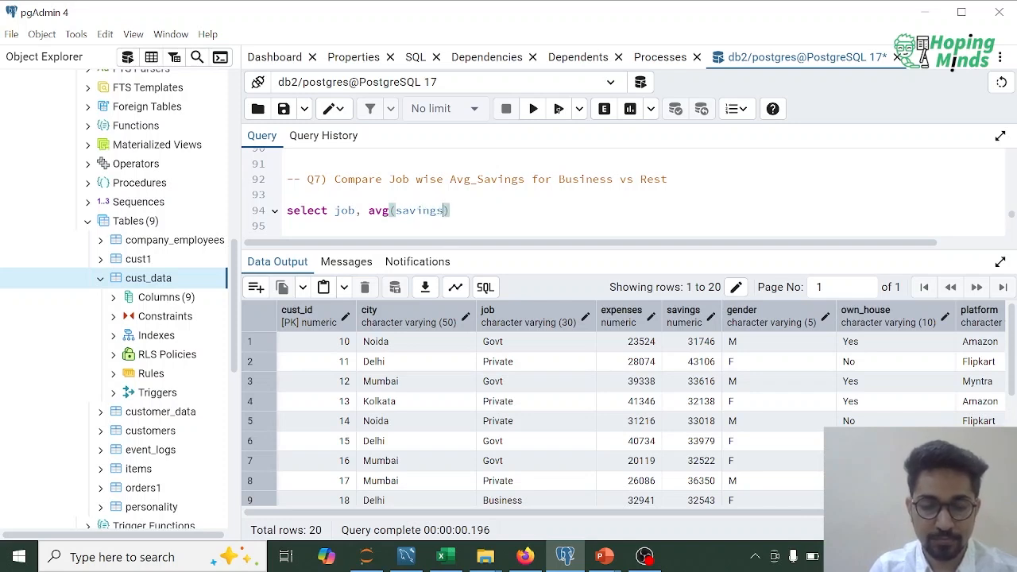
Replace the selected job column with a case expression containing the branch when job = "Business" then 'Business', keeping avg(savings) after it
{"action": "double_click", "coordinate": [344, 210]}
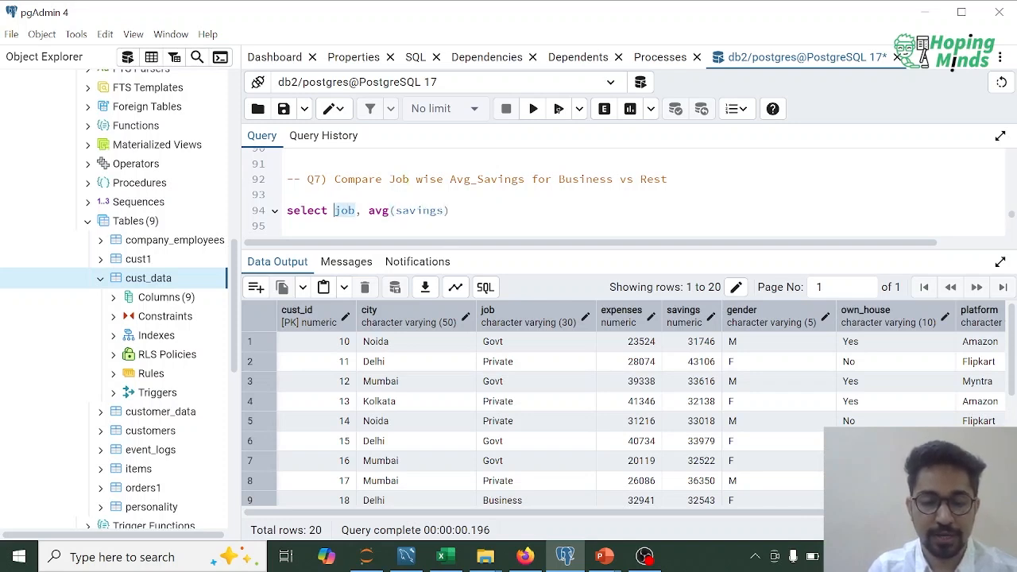
{"action": "key", "text": "Return"}
{"action": "type", "text": "case"}
{"action": "key", "text": "Return"}
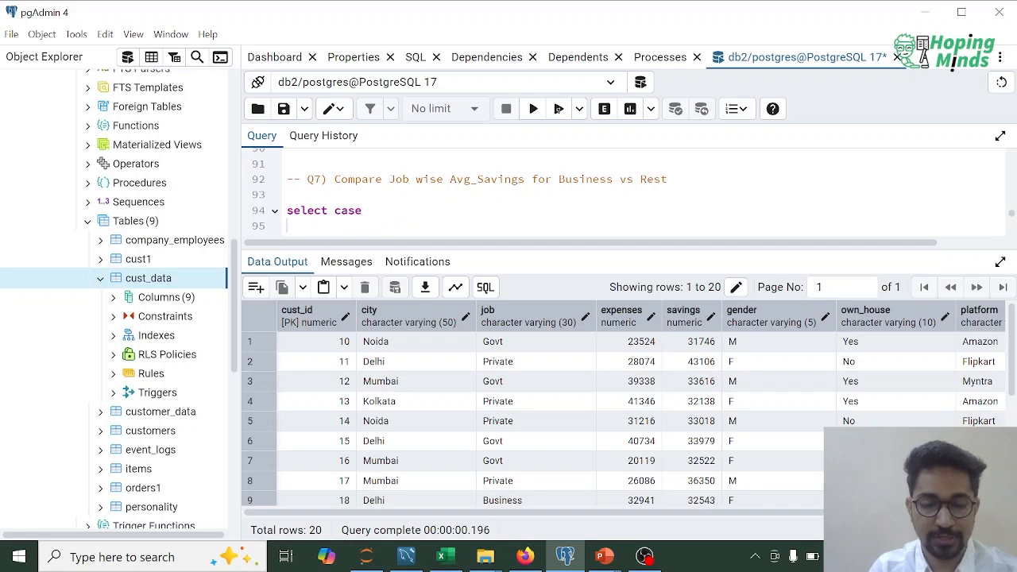
{"action": "type", "text": "wher"}
{"action": "key", "text": "BackSpace"}
{"action": "type", "text": "n"}
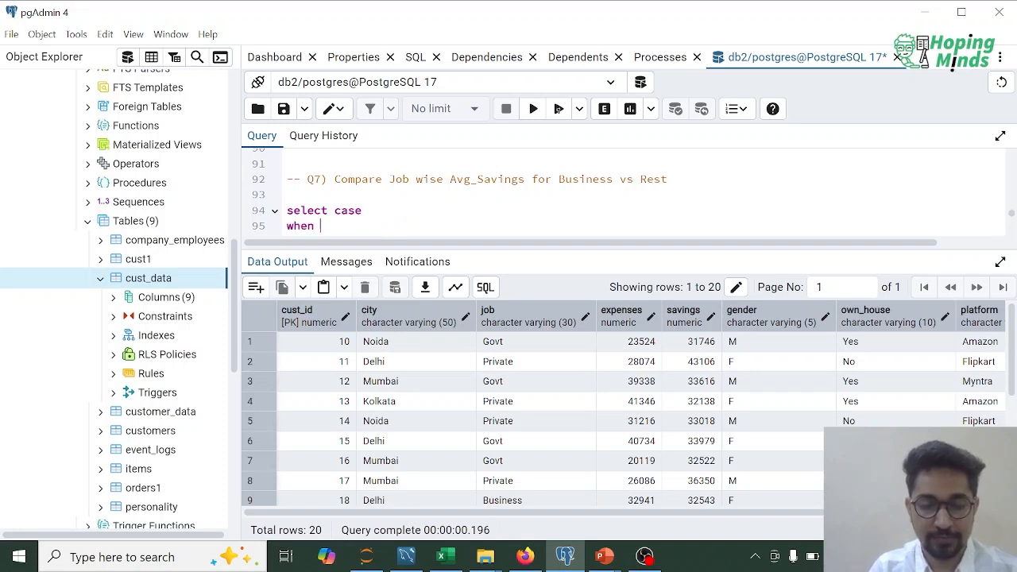
{"action": "key", "text": "Down"}
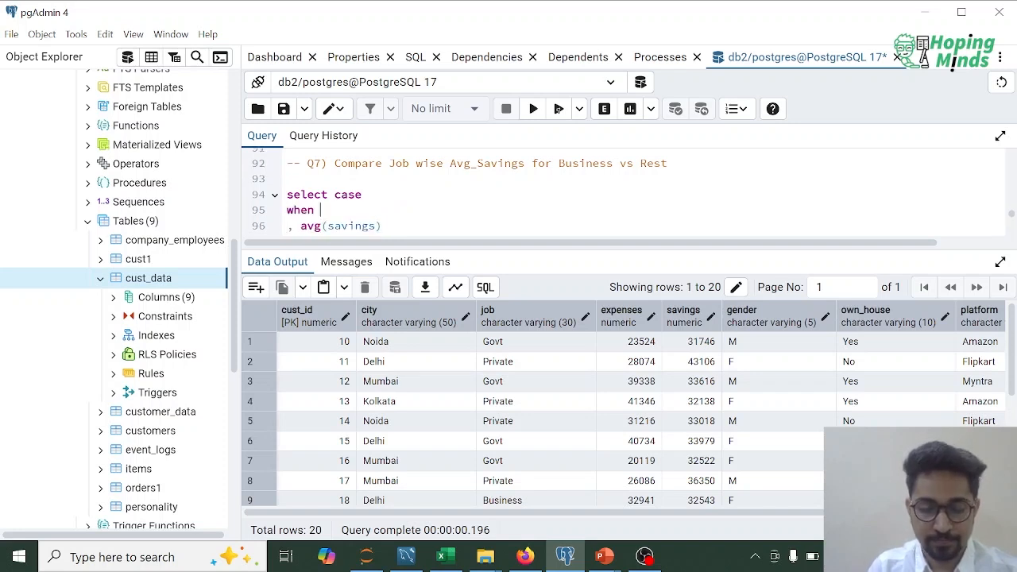
{"action": "type", "text": "job = '"}
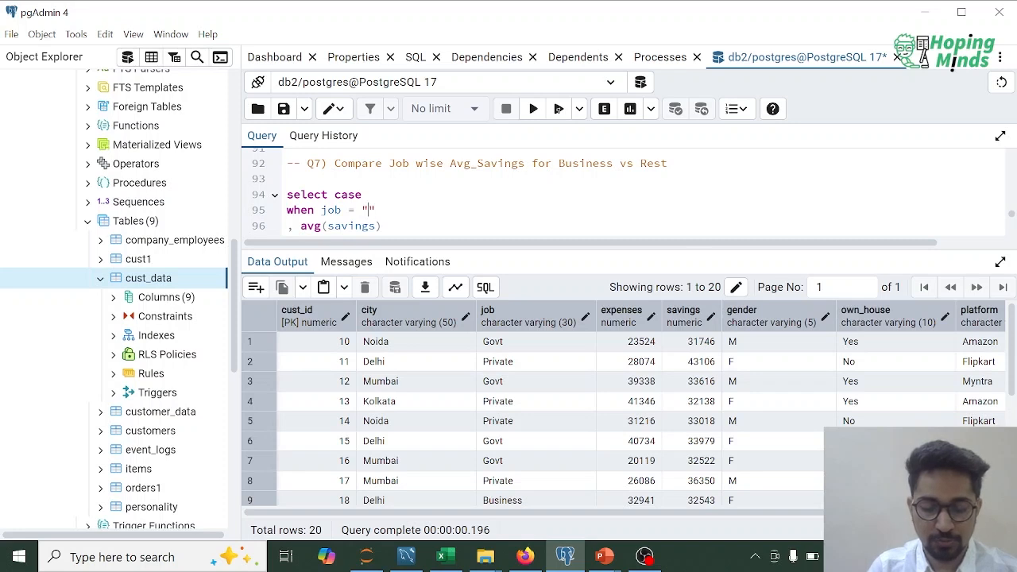
{"action": "type", "text": "Business\" t"}
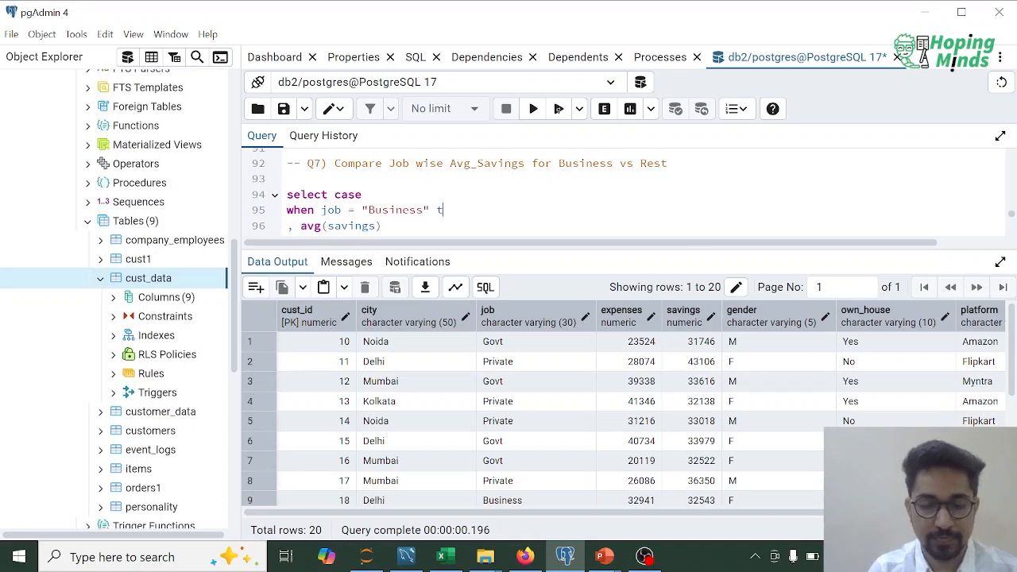
{"action": "type", "text": "hen"}
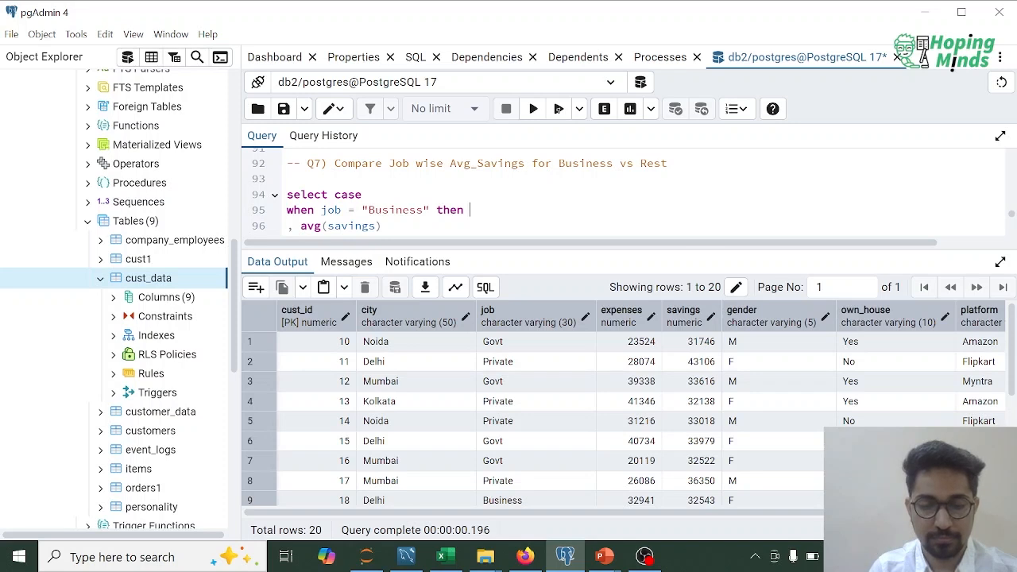
{"action": "type", "text": " 'Business"}
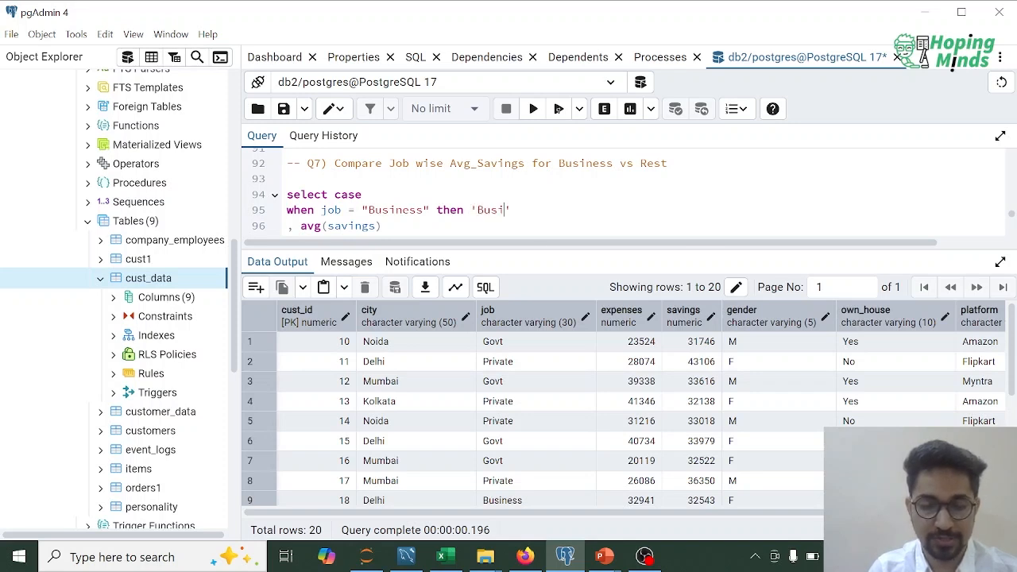
Complete the case expression with else "Rest" end as Job_TYpe on line 96
{"action": "key", "text": "Return"}
{"action": "type", "text": "else "}
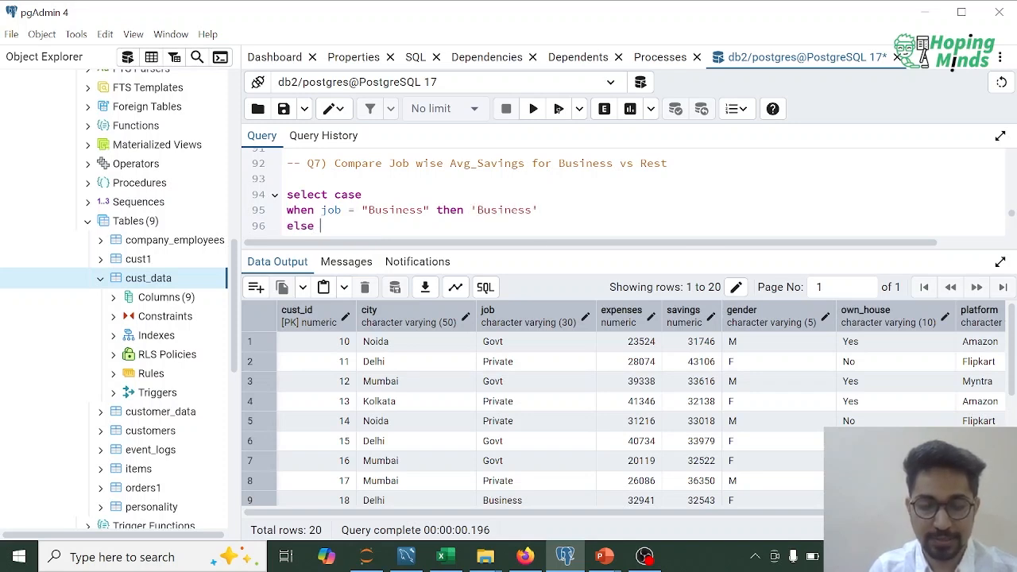
{"action": "type", "text": "'Rest"}
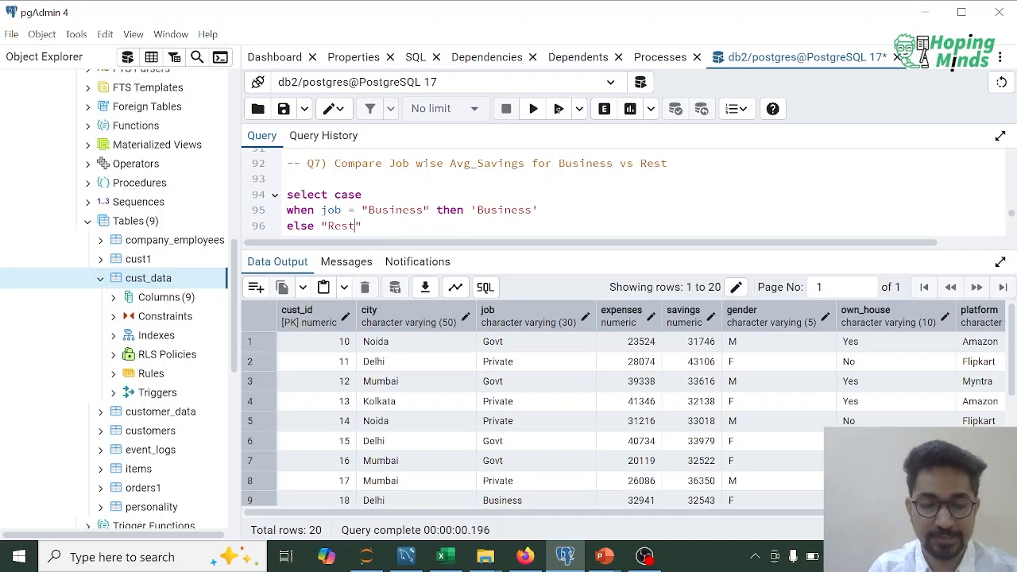
{"action": "key", "text": "Return"}
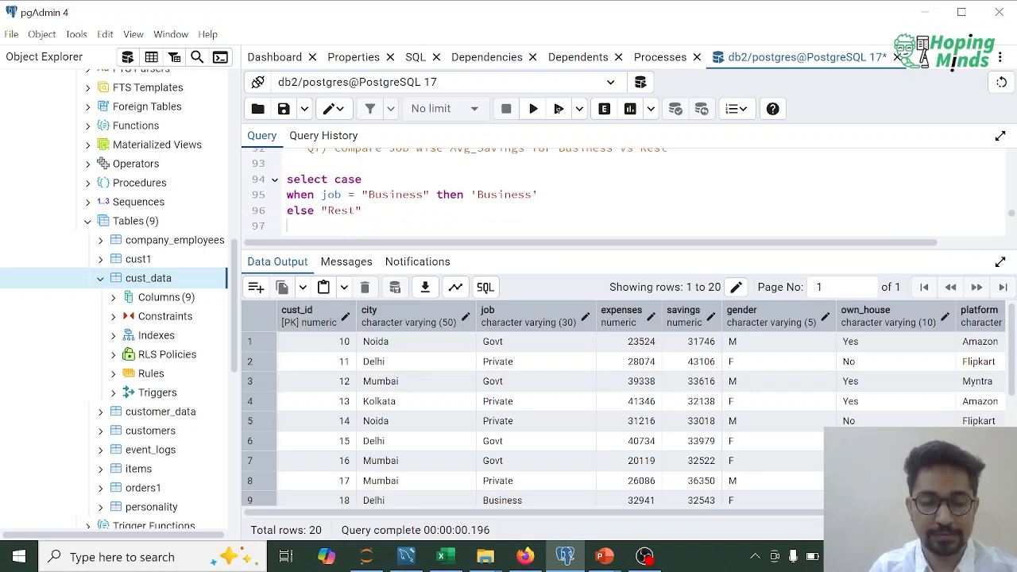
{"action": "type", "text": "end as "}
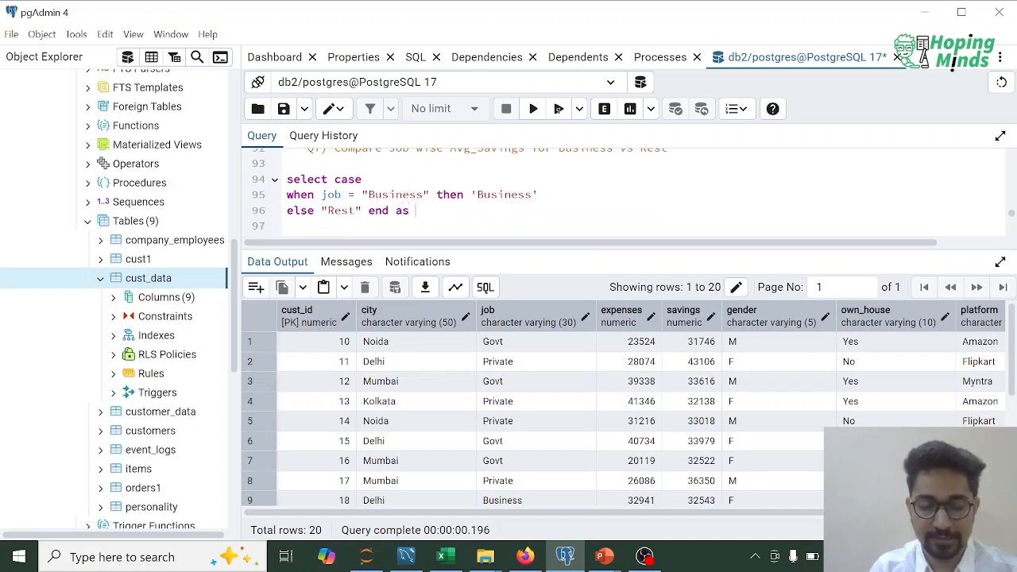
{"action": "type", "text": "Job_TYpe"}
{"action": "key", "text": "Return"}
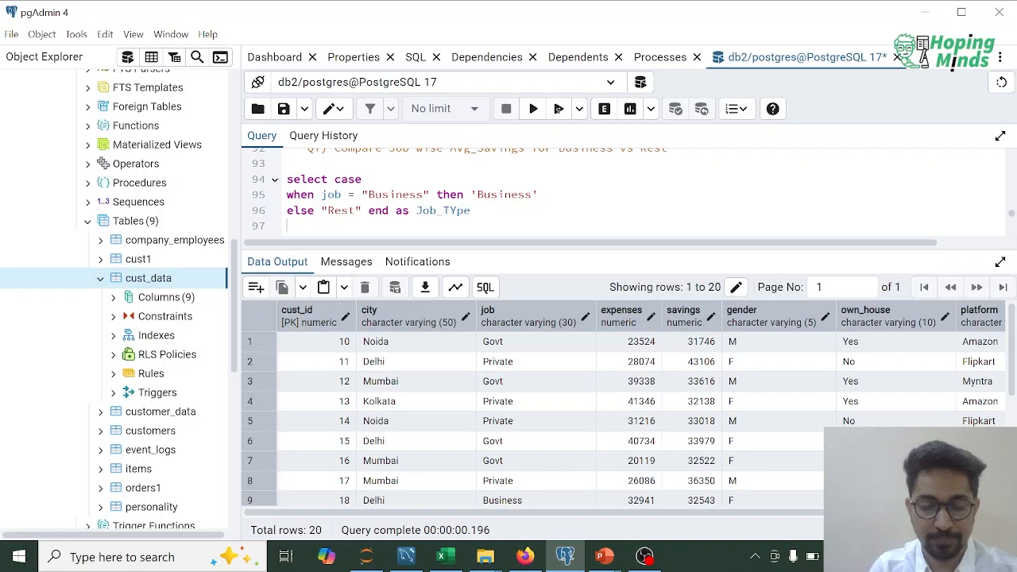
Correct the case alias to Job_Type, and continue the Q7 query with ", avg(savings)" and "from cust_data" on separate lines
{"action": "key", "text": "BackSpace"}
{"action": "type", "text": "y"}
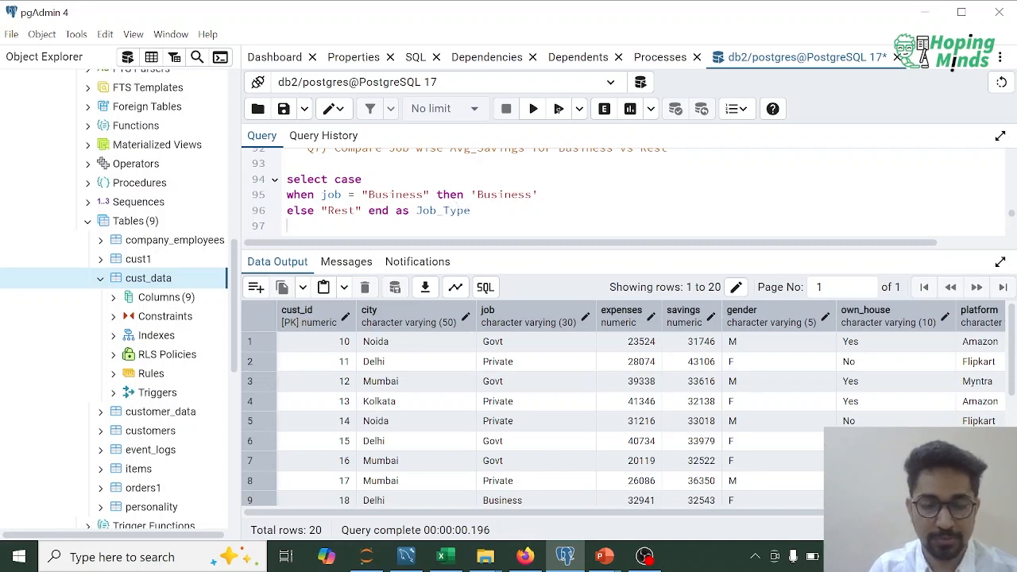
{"action": "type", "text": ", avg(savings)"}
{"action": "key", "text": "Return"}
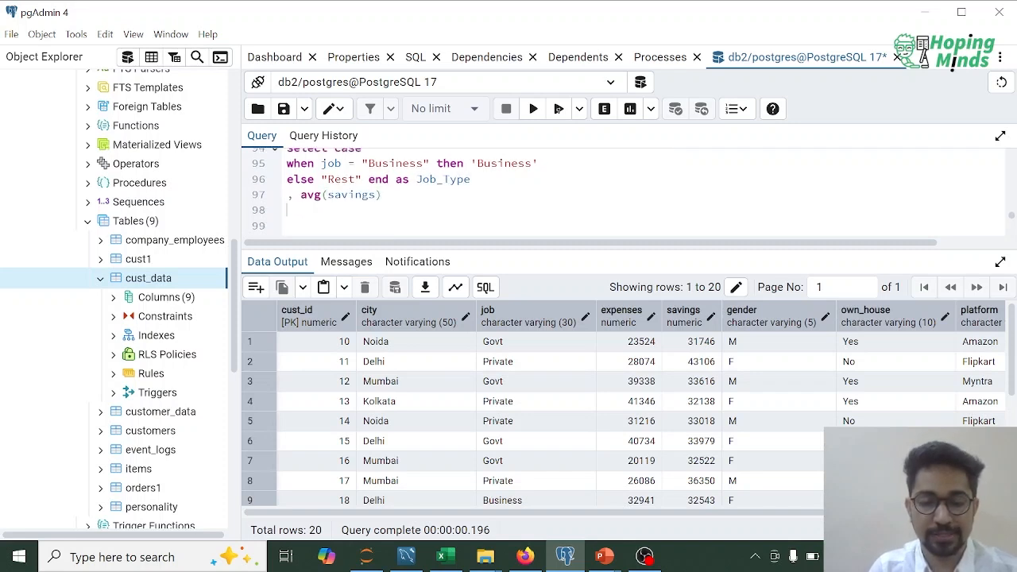
{"action": "type", "text": "from c"}
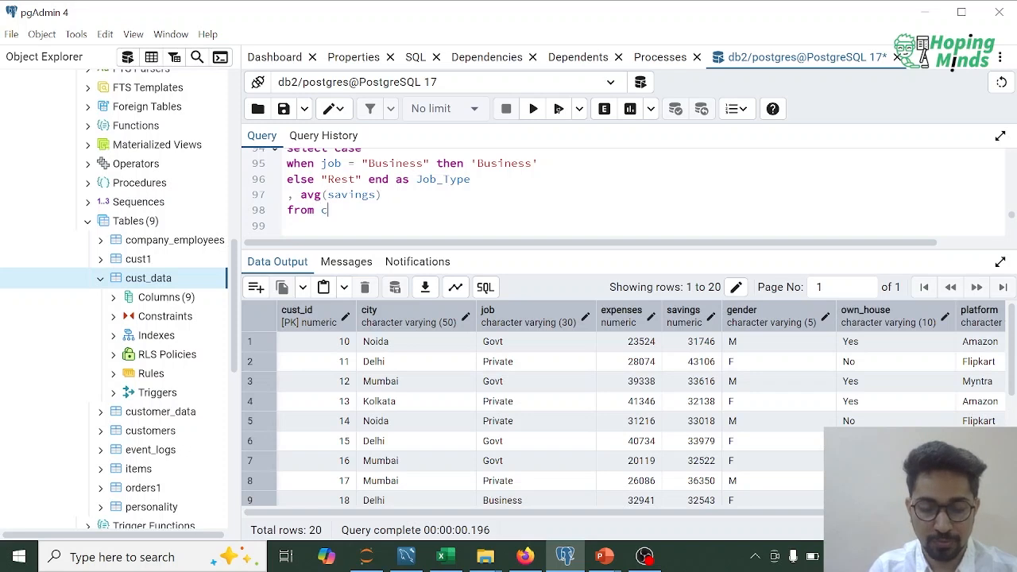
{"action": "type", "text": "ust_data "}
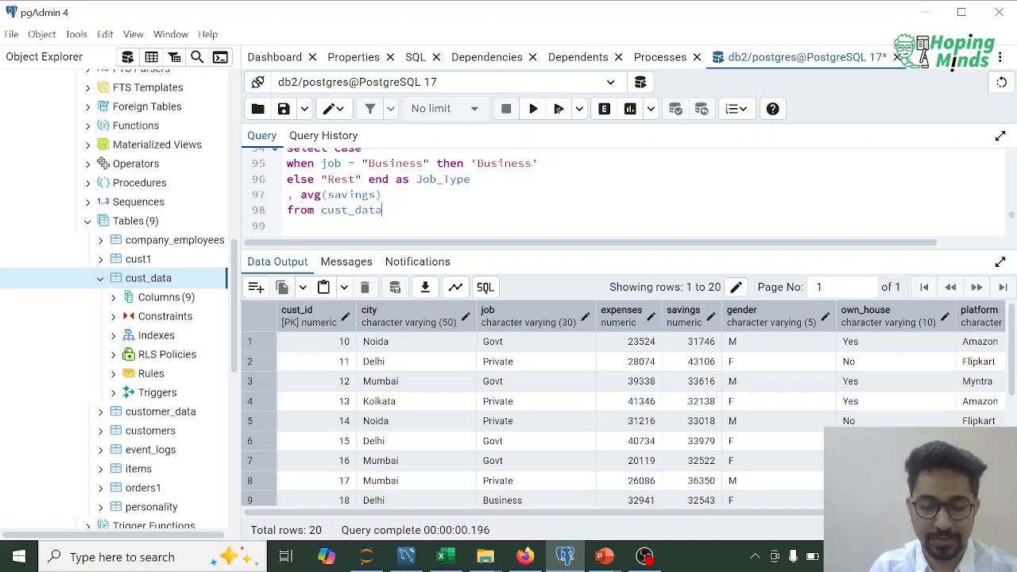
Finish the Q7 query with "group by Job_Type;" on line 99, reusing the alias from the case expression
{"action": "type", "text": "grpou"}
{"action": "key", "text": "BackSpace"}
{"action": "key", "text": "BackSpace"}
{"action": "key", "text": "BackSpace"}
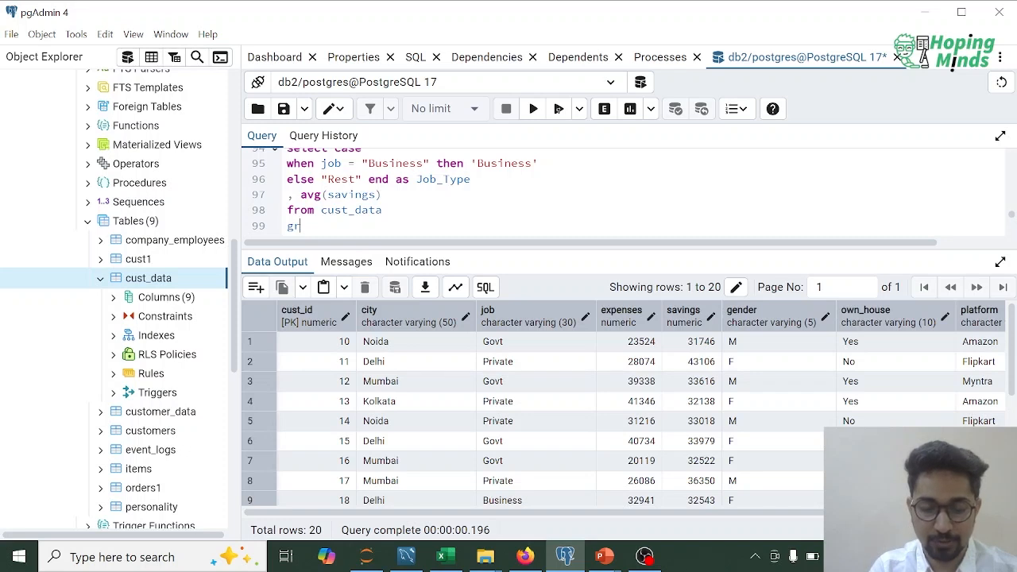
{"action": "type", "text": "oup by"}
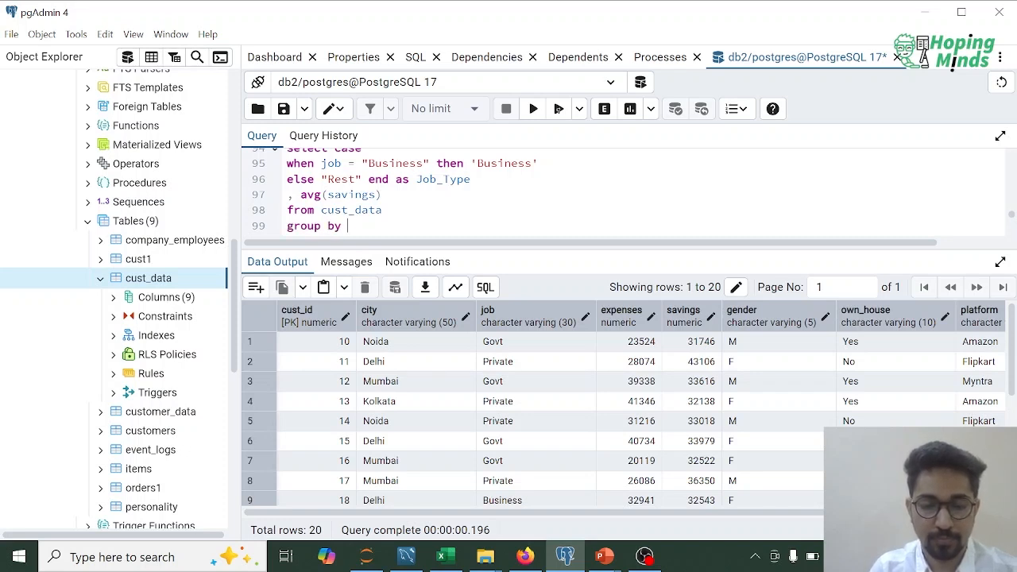
{"action": "double_click", "coordinate": [443, 179]}
{"action": "key", "text": "ctrl+c"}
{"action": "key", "text": "Down"}
{"action": "key", "text": "Down"}
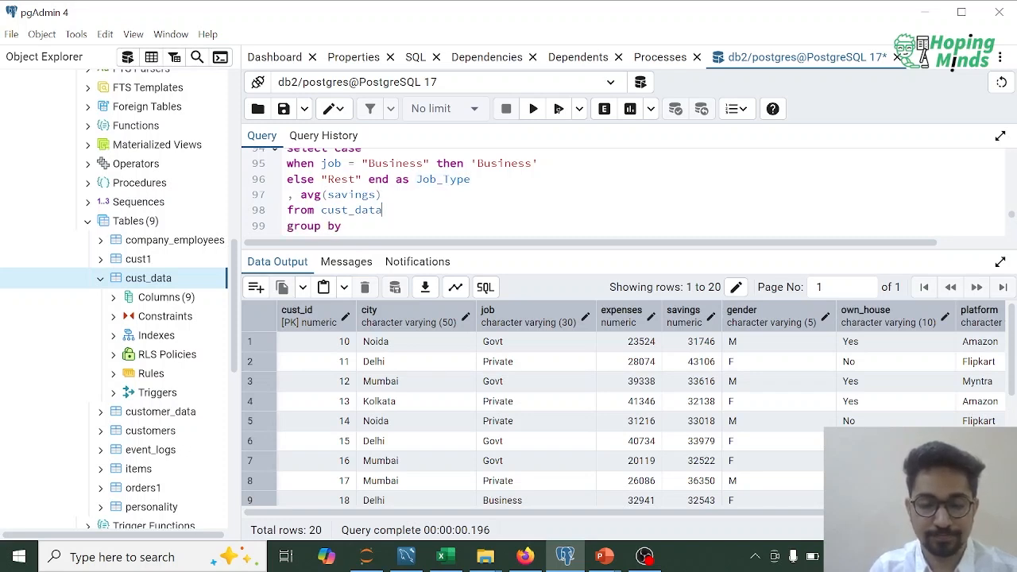
{"action": "key", "text": "ctrl+v"}
Select the complete Q7 query and try to run it
{"action": "key", "text": "shift+Up"}
{"action": "key", "text": "shift+Up"}
{"action": "key", "text": "shift+Up"}
{"action": "key", "text": "shift+Up"}
{"action": "key", "text": "shift+Up"}
{"action": "key", "text": "shift+Home"}
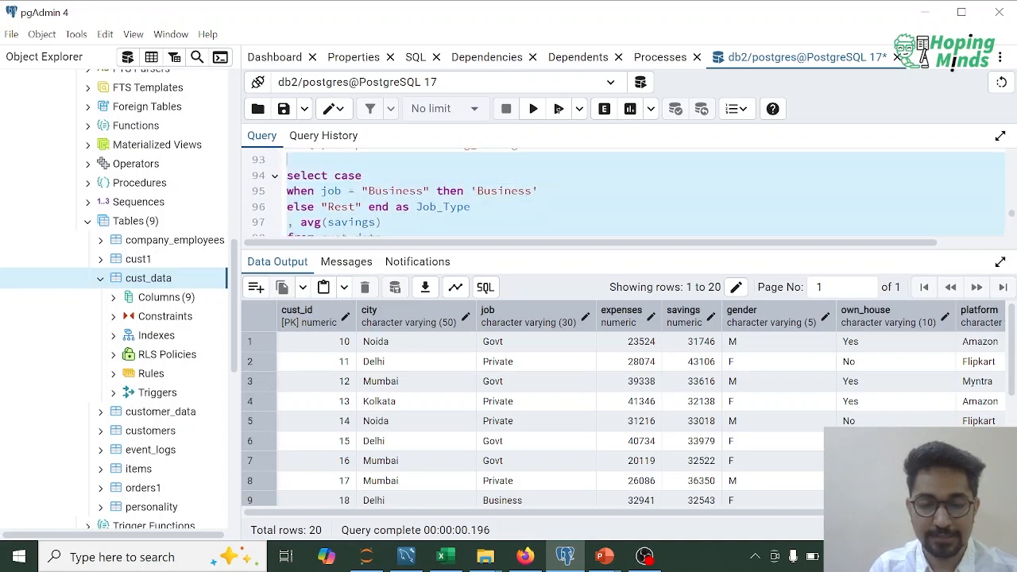
{"action": "key", "text": "F5"}
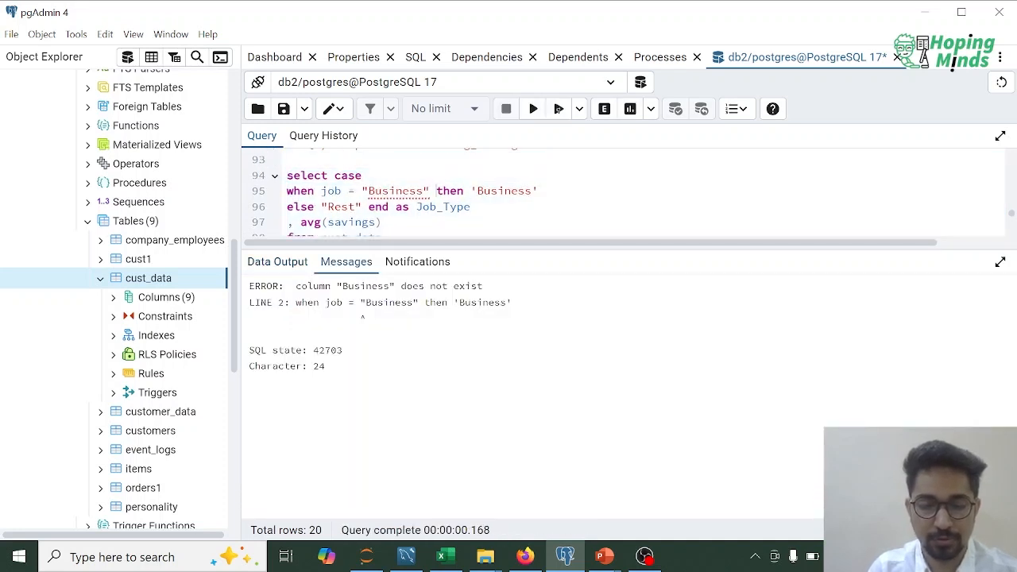
Change the double quotes around Business in the job condition on line 95 to single quotes
{"action": "key", "text": "Left"}
{"action": "key", "text": "BackSpace"}
{"action": "type", "text": "'"}
{"action": "key", "text": "Left"}
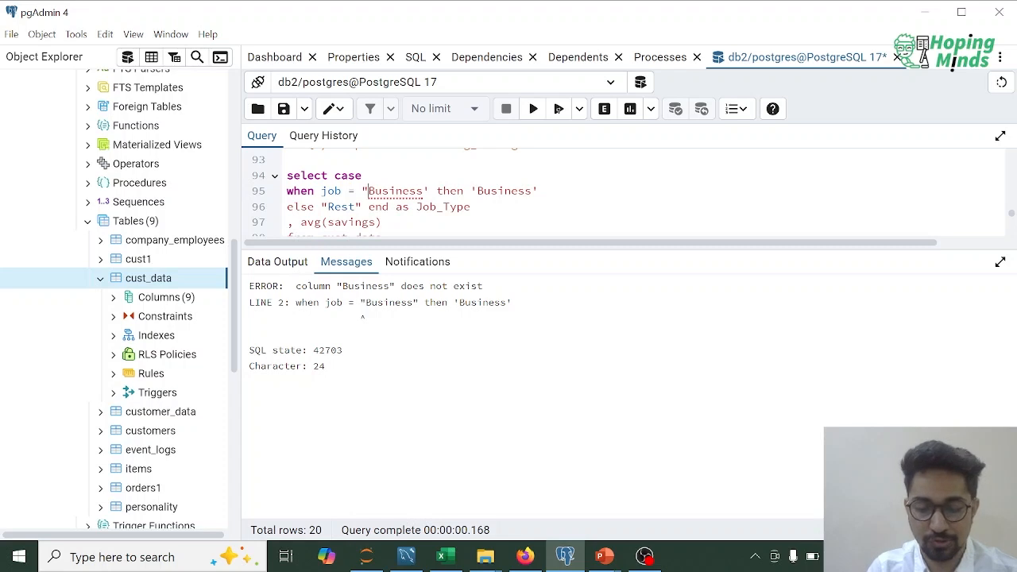
{"action": "key", "text": "BackSpace"}
{"action": "type", "text": "'"}
Enlarge the query editor area to show the whole Q7 query, and select the query through its group by line
{"action": "key", "text": "shift+Down"}
{"action": "key", "text": "shift+Down"}
{"action": "key", "text": "shift+Down"}
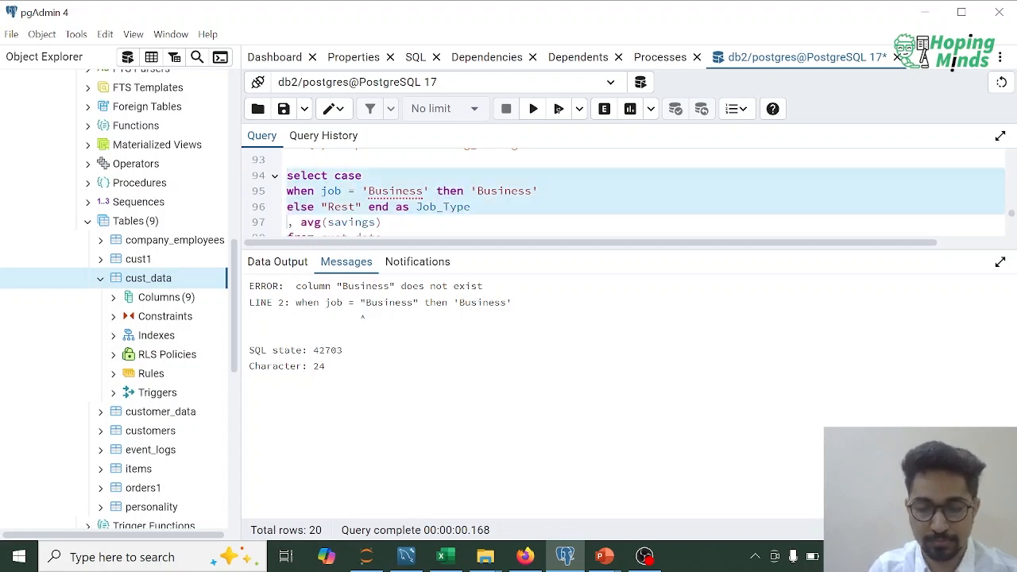
{"action": "left_click_drag", "start_coordinate": [844, 252], "coordinate": [842, 346]}
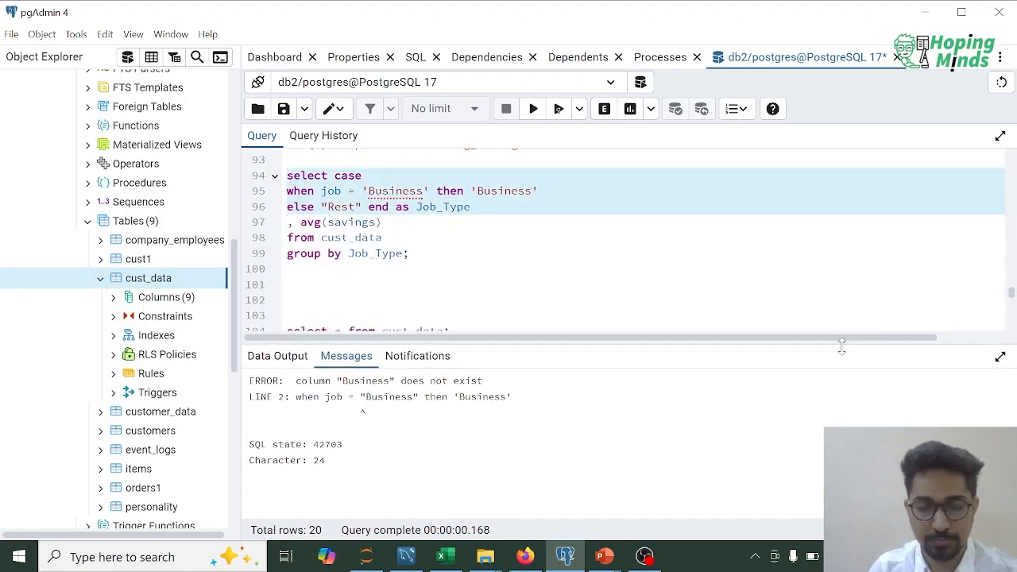
{"action": "key", "text": "shift+Down"}
{"action": "key", "text": "shift+Down"}
{"action": "key", "text": "shift+End"}
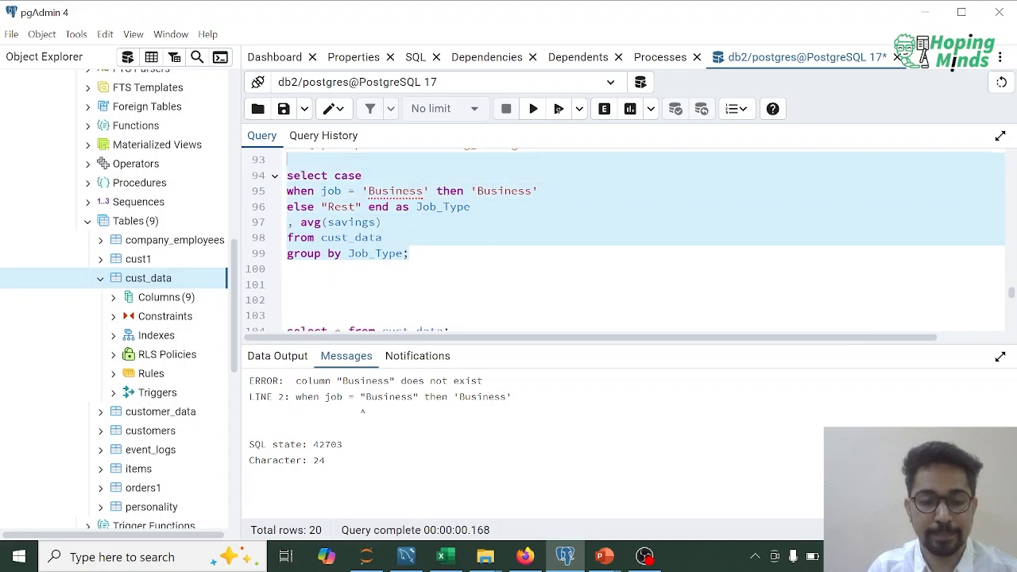
Change the double quotes around Rest in the else branch on line 96 to single quotes
{"action": "left_click", "coordinate": [361, 207]}
{"action": "key", "text": "BackSpace"}
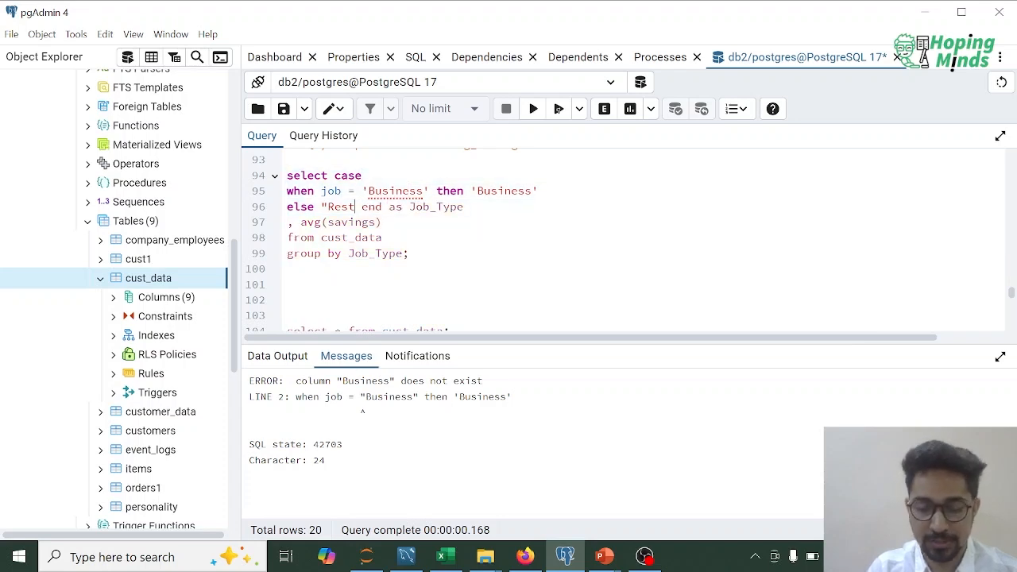
{"action": "type", "text": "'"}
{"action": "key", "text": "Left"}
{"action": "key", "text": "BackSpace"}
{"action": "type", "text": "'"}
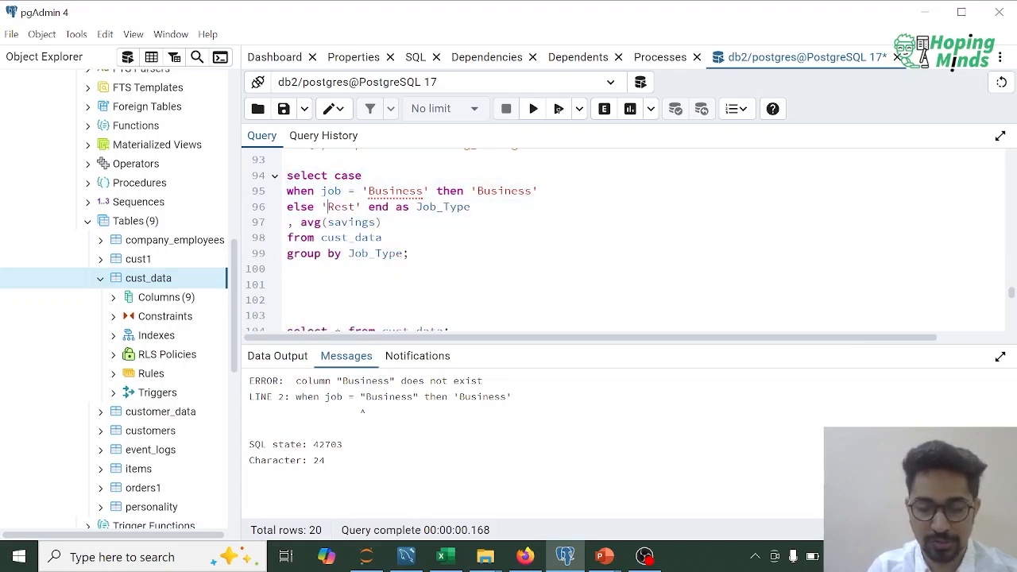
Run only the corrected Q7 query, from the select case line through the group by line
{"action": "key", "text": "shift+Down"}
{"action": "key", "text": "shift+Down"}
{"action": "key", "text": "shift+Down"}
{"action": "key", "text": "shift+Down"}
{"action": "key", "text": "shift+Down"}
{"action": "key", "text": "shift+Down"}
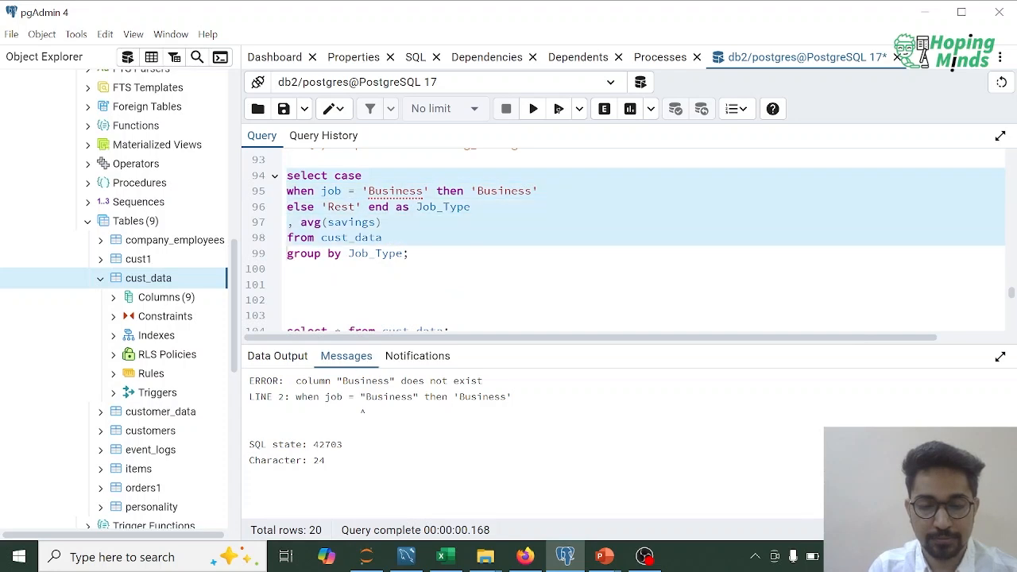
{"action": "key", "text": "shift+Down"}
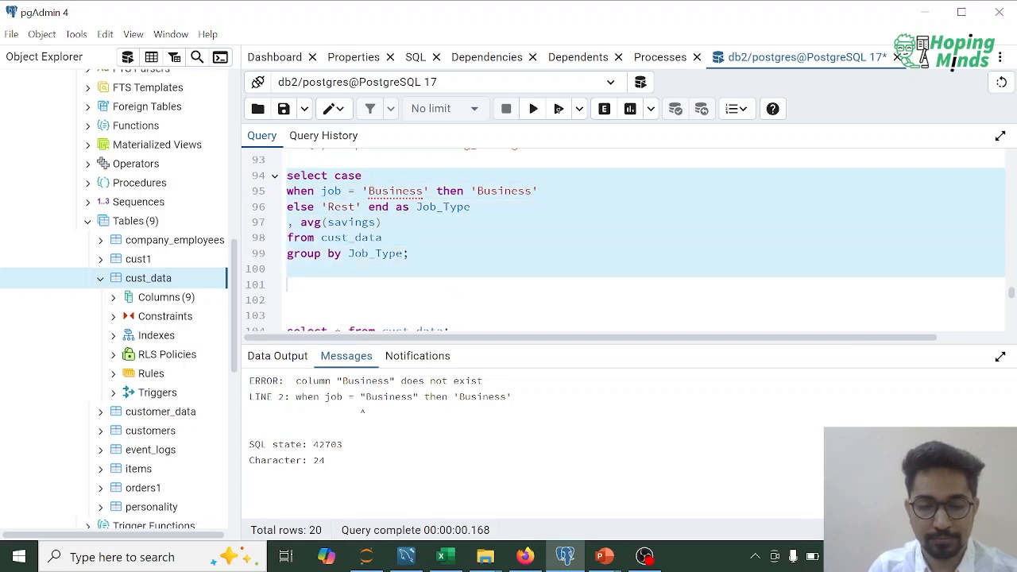
{"action": "left_click", "coordinate": [535, 113]}
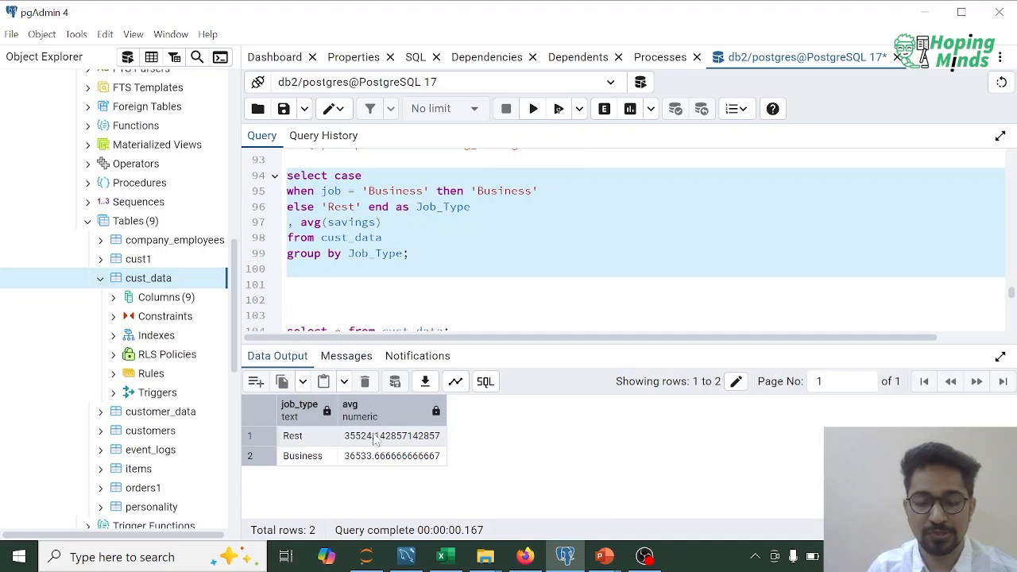
Give the avg(savings) column on line 97 the alias AvgSavings
{"action": "left_click", "coordinate": [471, 208]}
{"action": "key", "text": "Down"}
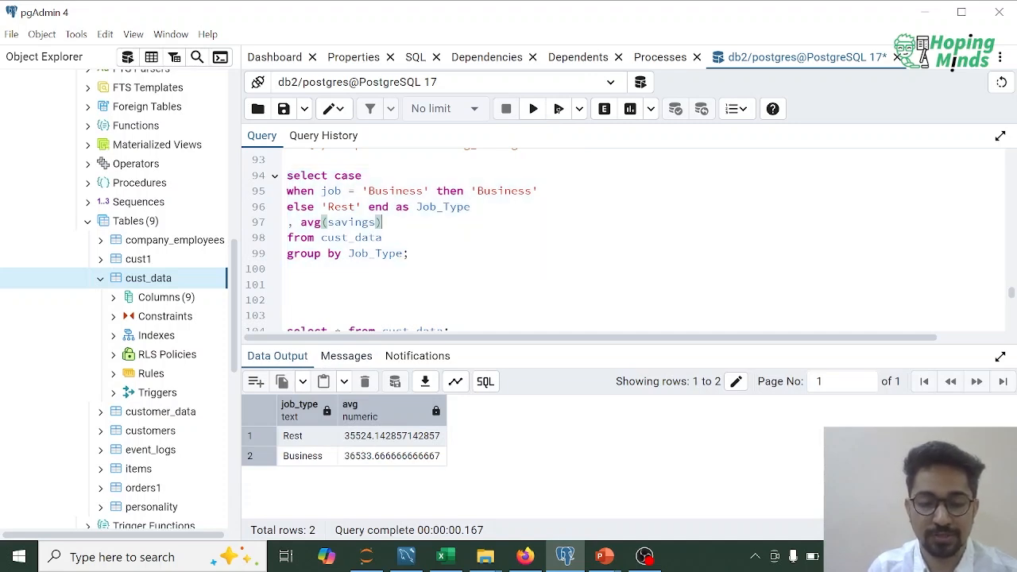
{"action": "type", "text": "Avg"}
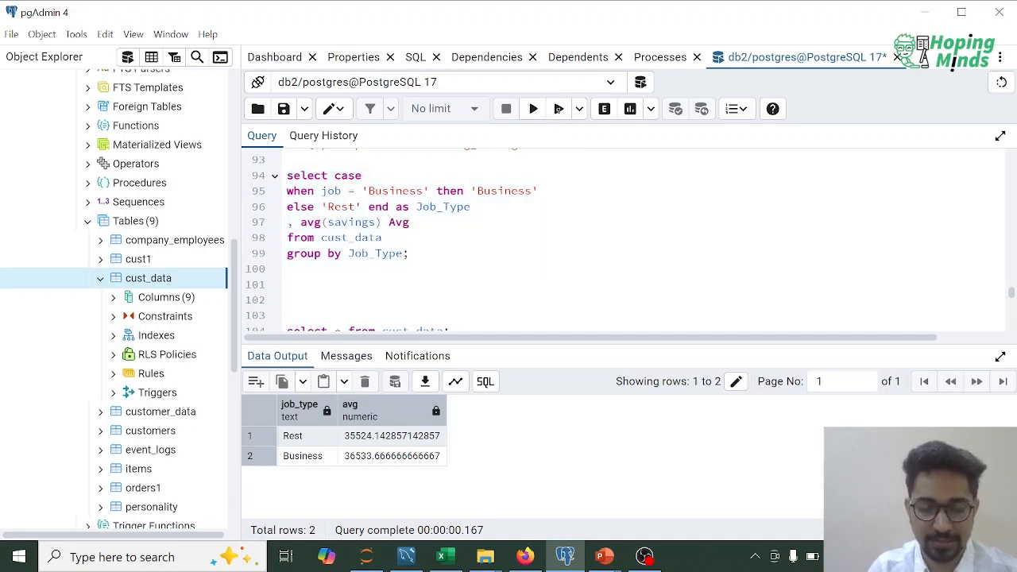
{"action": "type", "text": "Savings"}
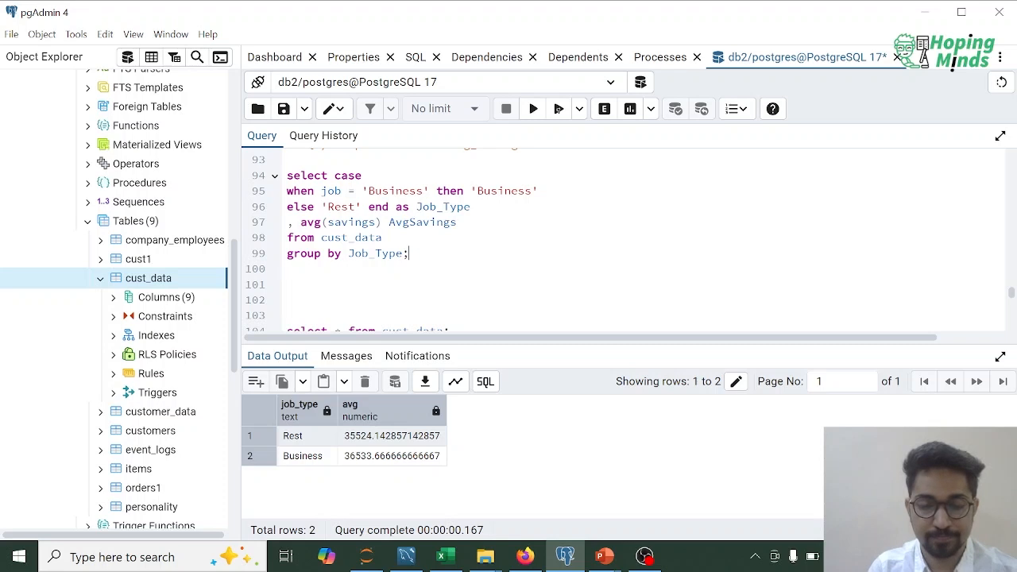
Run the Q7 query again with the AvgSavings alias
{"action": "key", "text": "shift+Up"}
{"action": "key", "text": "shift+Up"}
{"action": "key", "text": "shift+Up"}
{"action": "key", "text": "shift+Up"}
{"action": "key", "text": "shift+Up"}
{"action": "key", "text": "shift+Up"}
{"action": "key", "text": "shift+Right"}
{"action": "key", "text": "F5"}
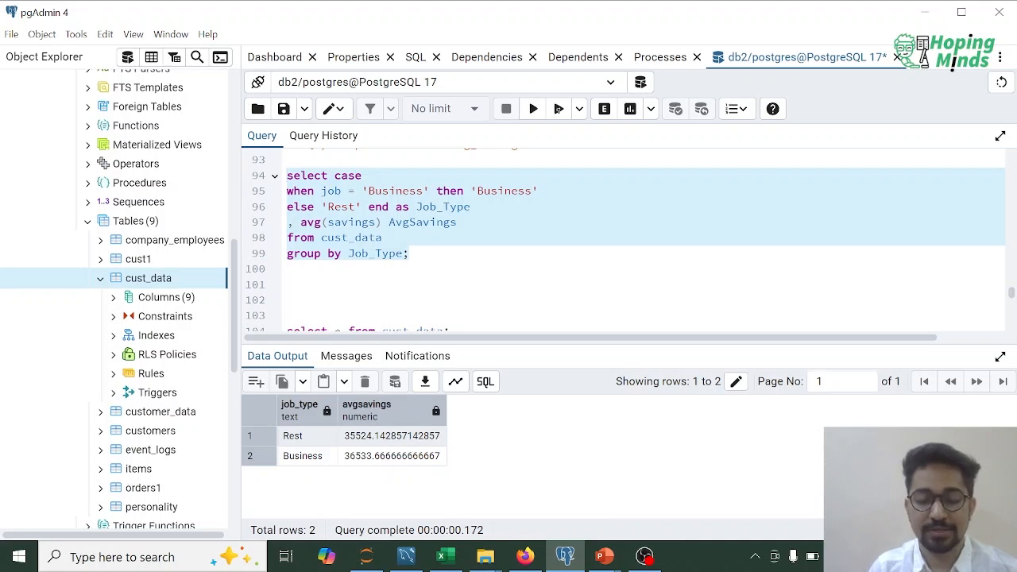
Put a comma after Job_Type and add the column "avg(expenses) AvgExpenses," on a new line above avg(savings)
{"action": "left_click", "coordinate": [413, 253]}
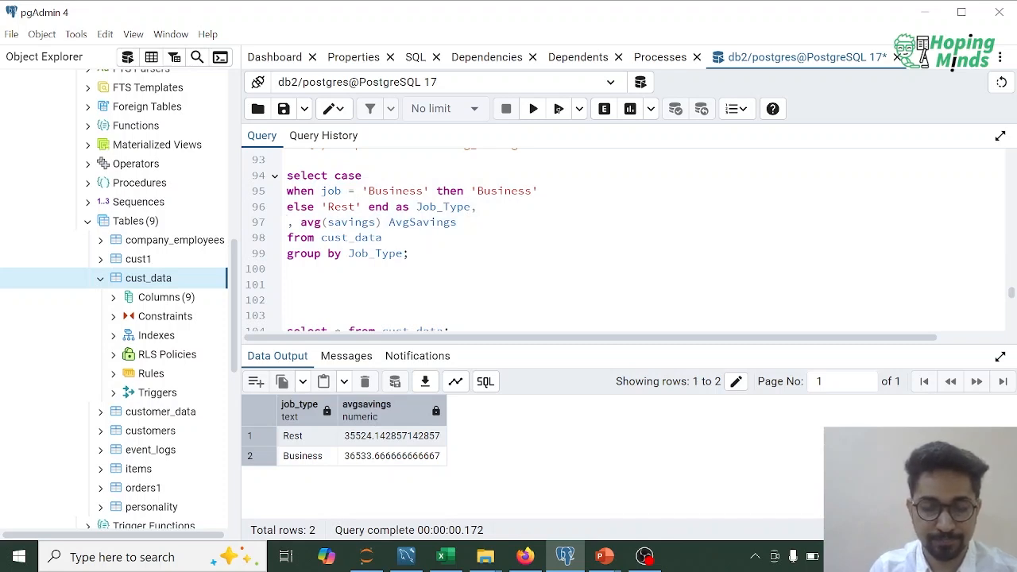
{"action": "key", "text": "Return"}
{"action": "type", "text": "avg(exp"}
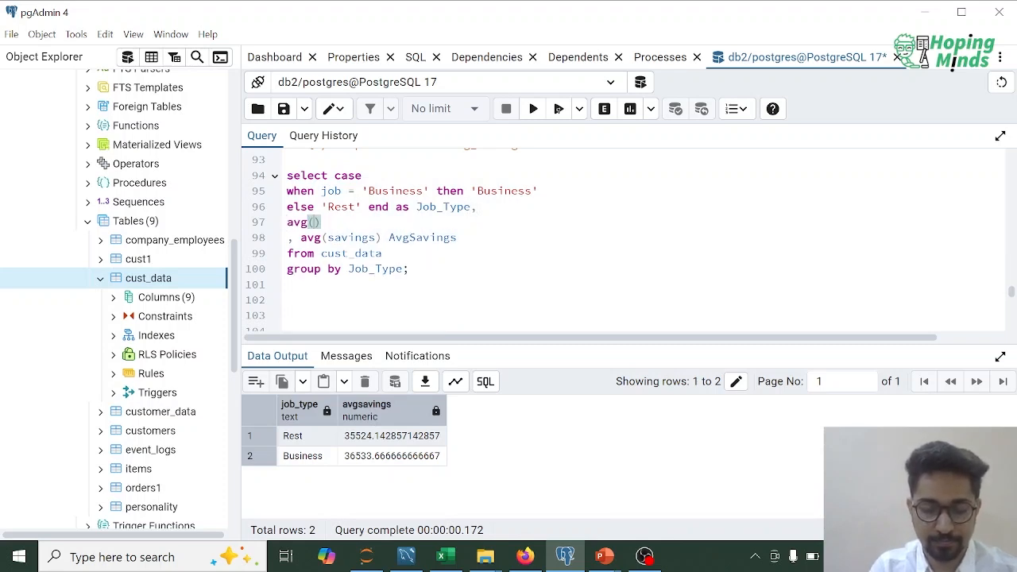
{"action": "type", "text": "enses)"}
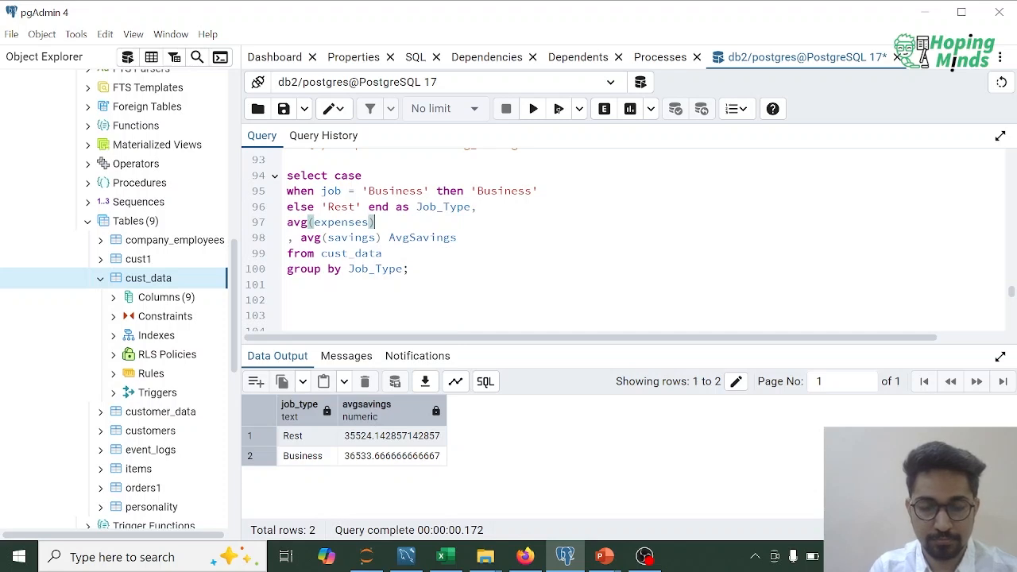
{"action": "type", "text": " AvgEx"}
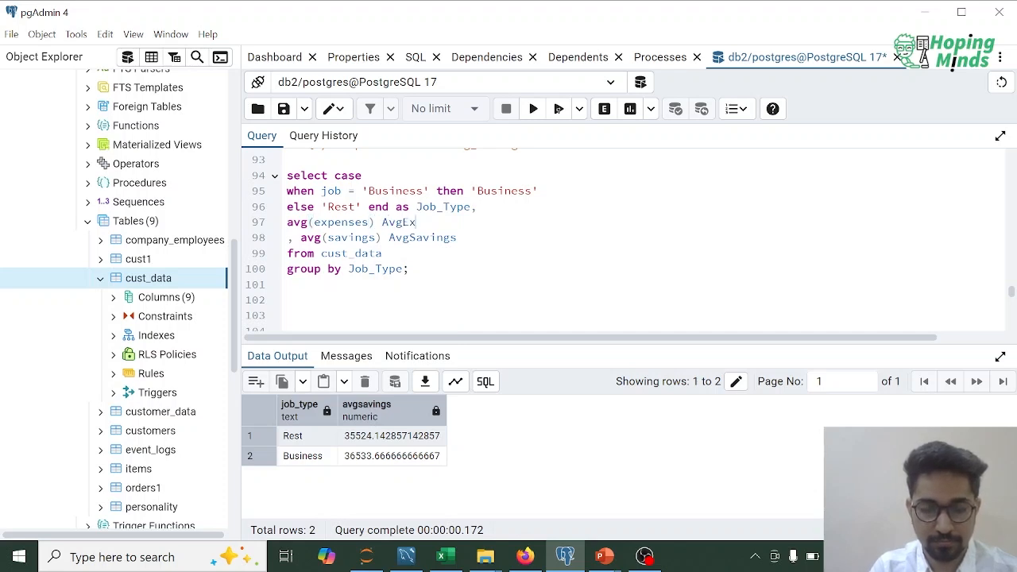
{"action": "type", "text": "penses"}
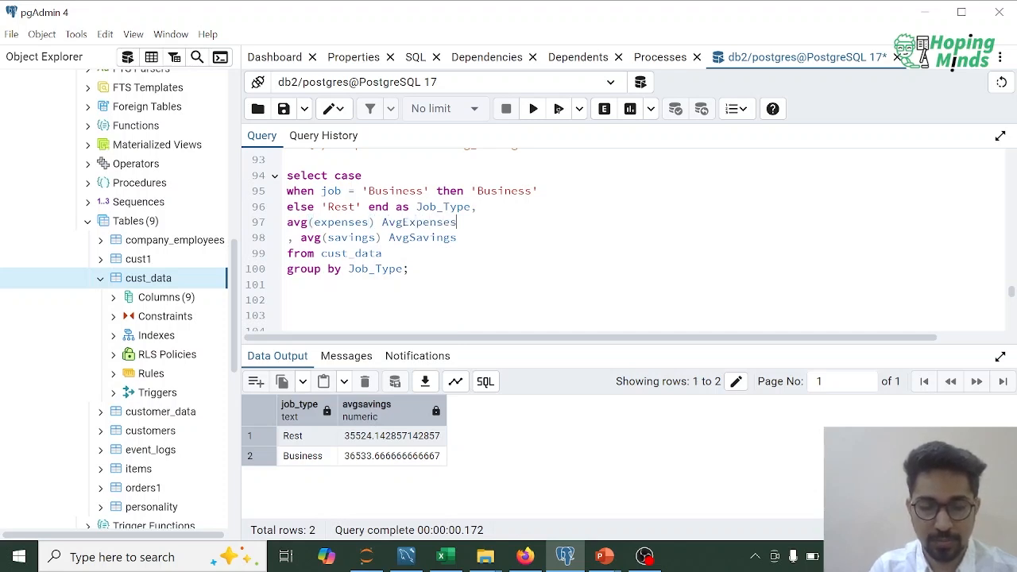
{"action": "type", "text": ","}
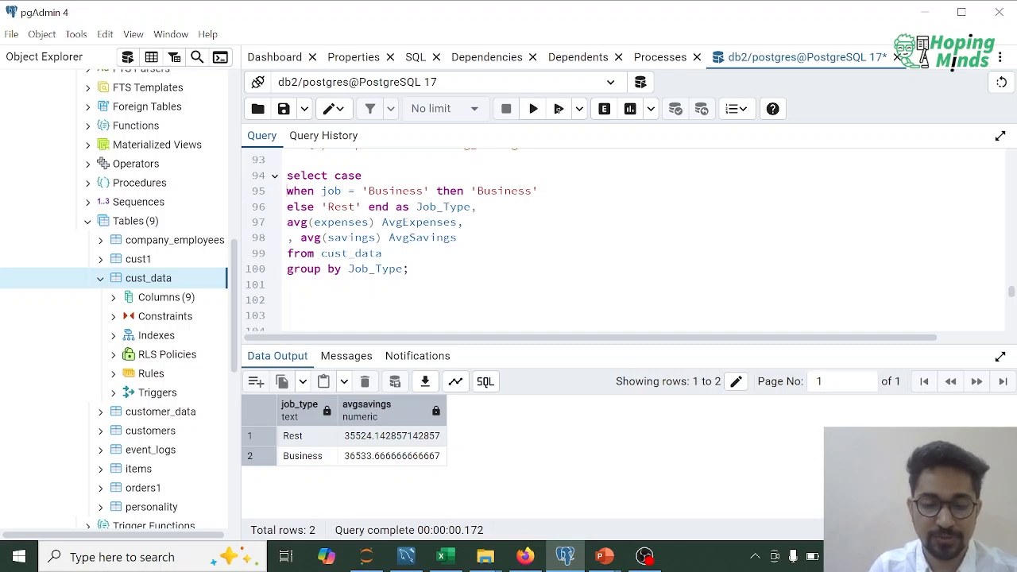
{"action": "key", "text": "shift+Down"}
{"action": "key", "text": "shift+Down"}
{"action": "key", "text": "shift+Down"}
{"action": "key", "text": "shift+Down"}
{"action": "key", "text": "Right"}
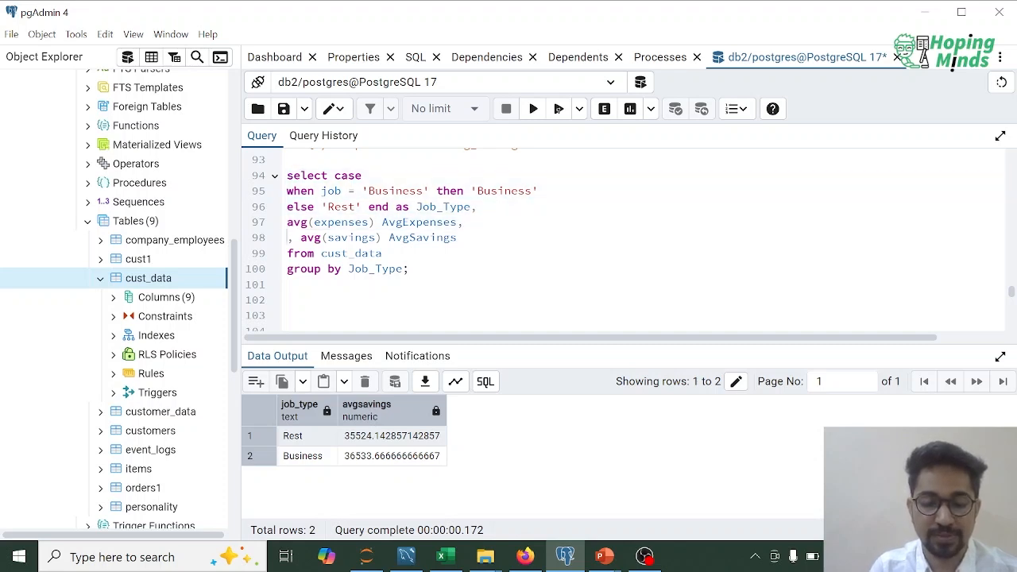
Round the average expenses to two decimals by changing the expression to round(avg(expenses),2)
{"action": "key", "text": "Up"}
{"action": "type", "text": "round("}
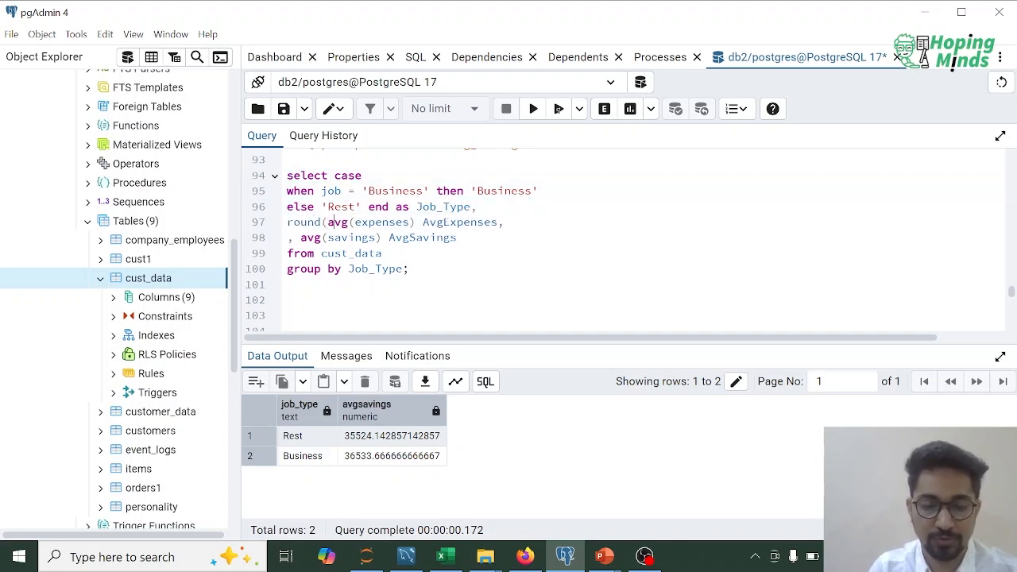
{"action": "key", "text": "Right"}
{"action": "key", "text": "Right"}
{"action": "key", "text": "Right"}
{"action": "key", "text": "Right"}
{"action": "key", "text": "Right"}
{"action": "key", "text": "Right"}
{"action": "key", "text": "Right"}
{"action": "key", "text": "Right"}
{"action": "key", "text": "Right"}
{"action": "key", "text": "Right"}
{"action": "key", "text": "Right"}
{"action": "key", "text": "Right"}
{"action": "key", "text": "Right"}
{"action": "type", "text": ",2)"}
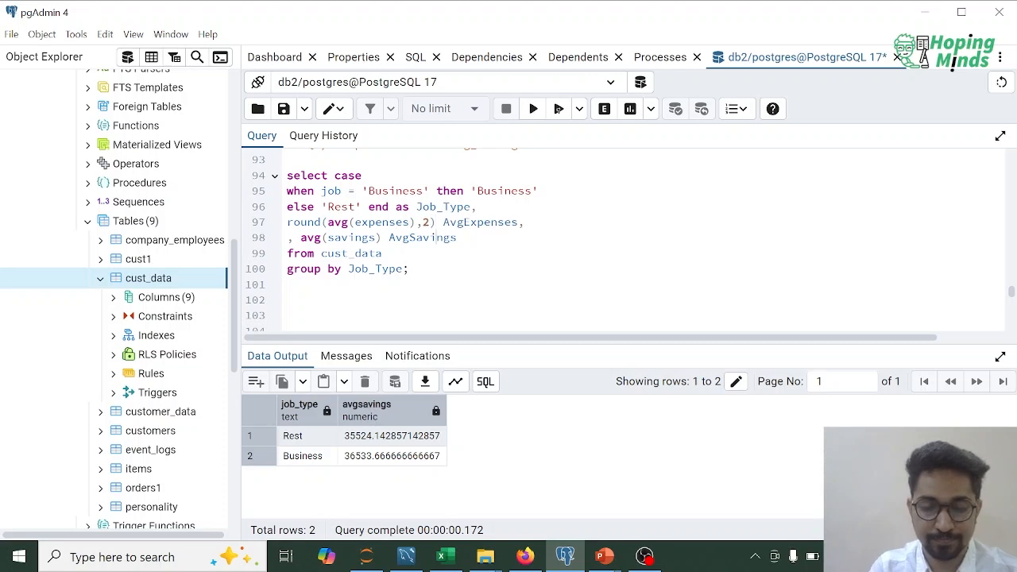
Round the average savings to two decimals by changing the expression to round(avg(savings),2)
{"action": "type", "text": "round("}
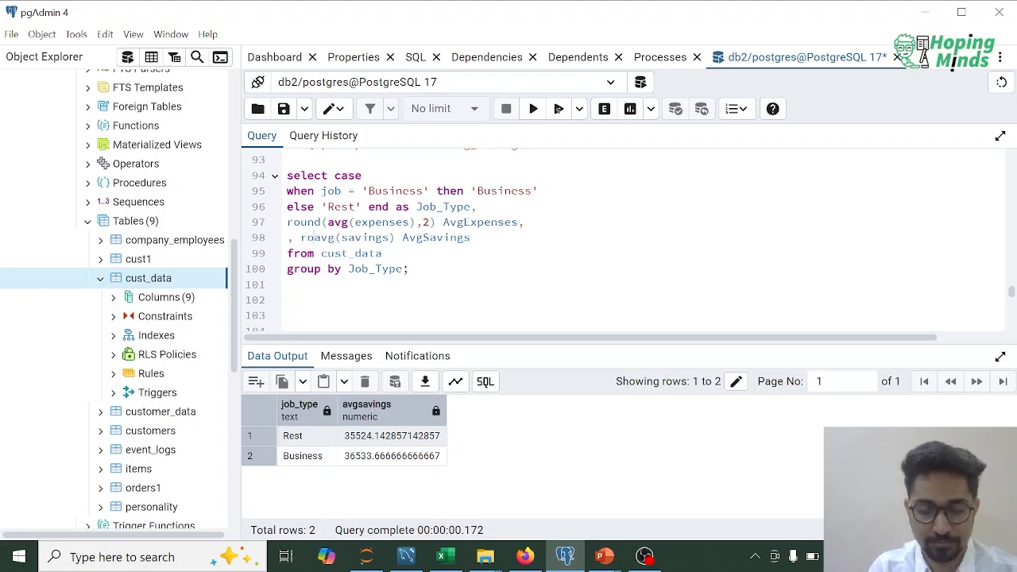
{"action": "key", "text": "Right"}
{"action": "key", "text": "Right"}
{"action": "key", "text": "Right"}
{"action": "key", "text": "Right"}
{"action": "key", "text": "Right"}
{"action": "key", "text": "Right"}
{"action": "key", "text": "Right"}
{"action": "key", "text": "Right"}
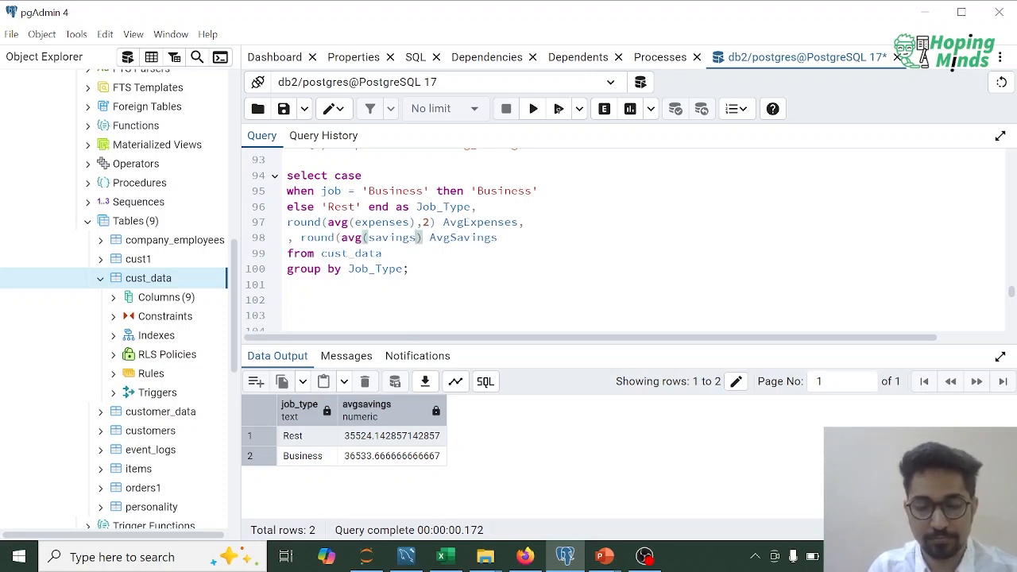
{"action": "type", "text": ",2)"}
Try to run the Q7 query, from select case through group by Job_Type, with the rounded average expenses and savings columns
{"action": "key", "text": "Up"}
{"action": "key", "text": "Up"}
{"action": "key", "text": "Up"}
{"action": "key", "text": "Up"}
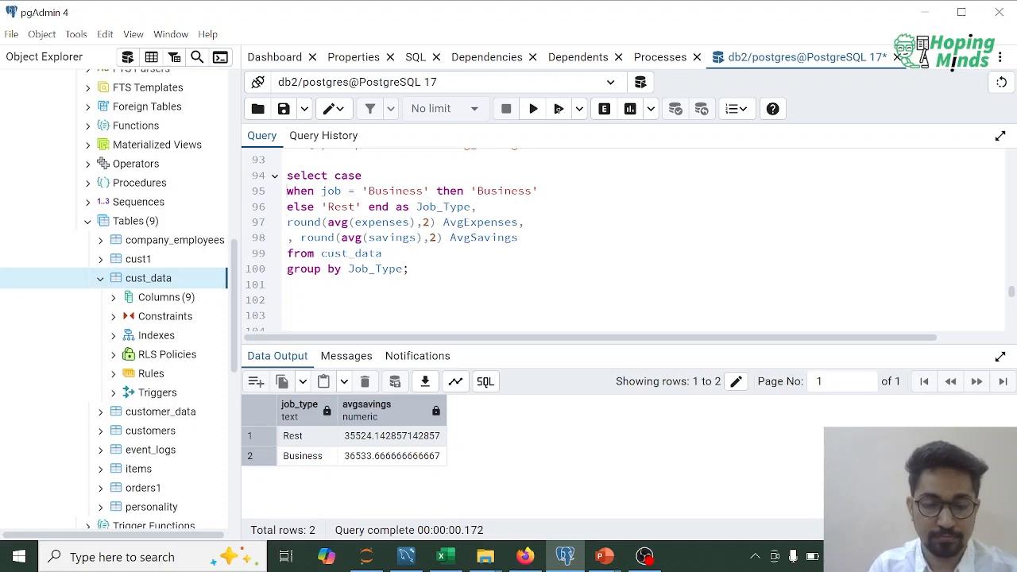
{"action": "key", "text": "shift+Down"}
{"action": "key", "text": "shift+Down"}
{"action": "key", "text": "shift+Down"}
{"action": "key", "text": "shift+Down"}
{"action": "key", "text": "shift+Down"}
{"action": "key", "text": "shift+Down"}
{"action": "key", "text": "shift+Down"}
{"action": "key", "text": "shift+Left"}
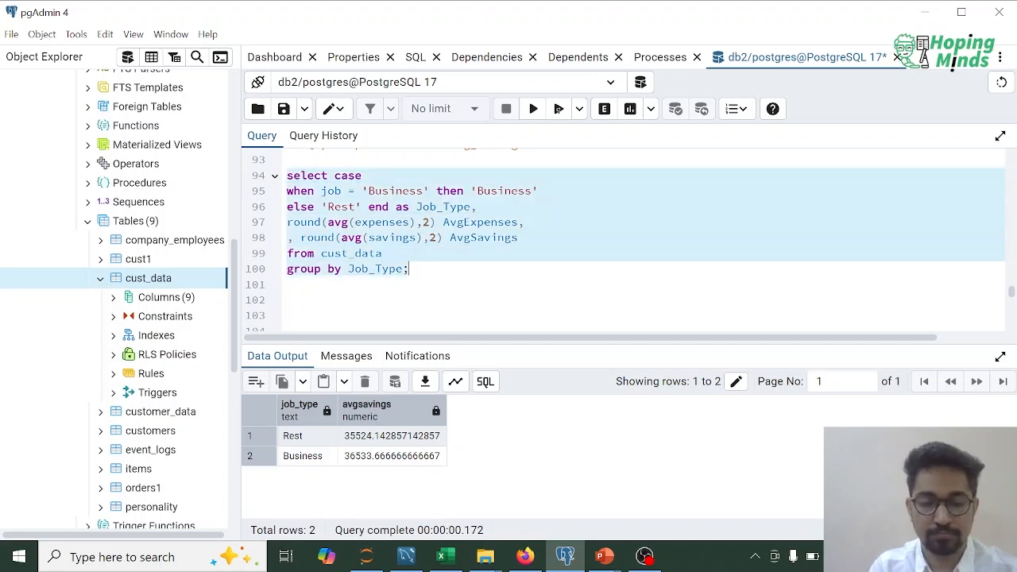
{"action": "left_click", "coordinate": [531, 110]}
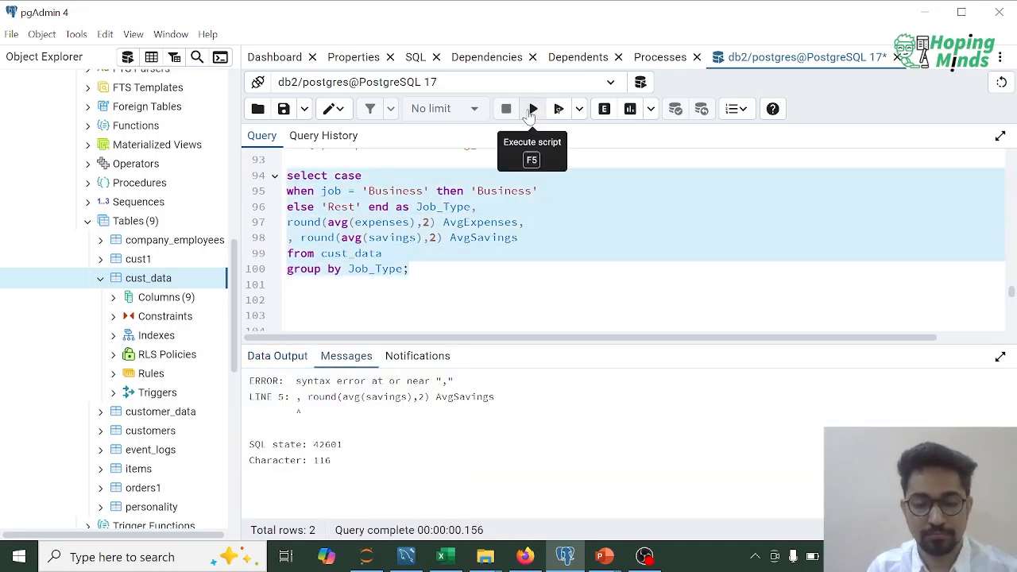
Remove the extra comma and space in front of round(avg(savings),2) in the Q7 query
{"action": "left_click", "coordinate": [525, 222]}
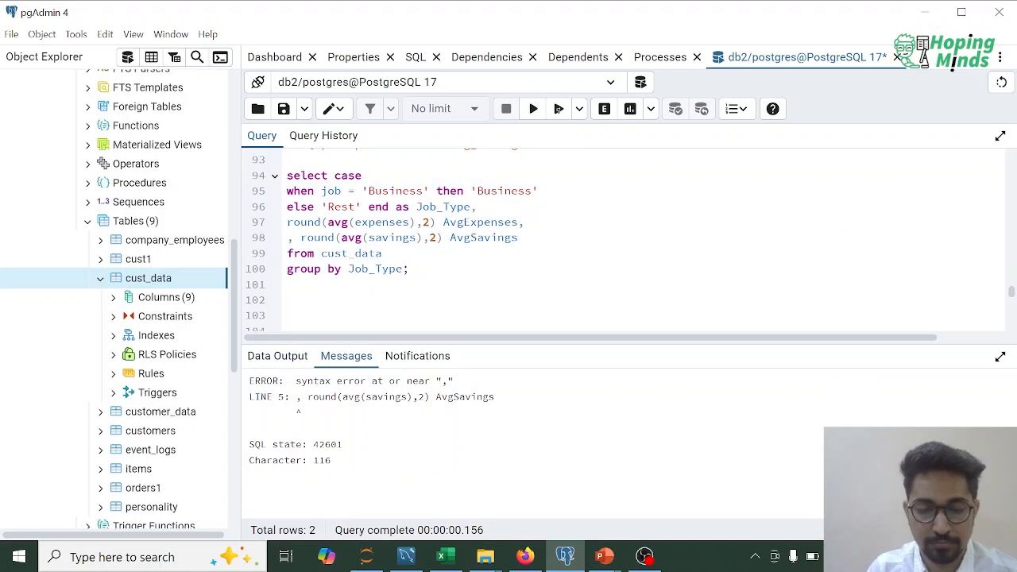
{"action": "key", "text": "Left"}
{"action": "key", "text": "Left"}
{"action": "key", "text": "Left"}
{"action": "key", "text": "Left"}
{"action": "key", "text": "Left"}
{"action": "key", "text": "Left"}
{"action": "key", "text": "Left"}
{"action": "key", "text": "Left"}
{"action": "key", "text": "Left"}
{"action": "key", "text": "Left"}
{"action": "key", "text": "Left"}
{"action": "key", "text": "Left"}
{"action": "key", "text": "Left"}
{"action": "key", "text": "Left"}
{"action": "key", "text": "Left"}
{"action": "key", "text": "BackSpace"}
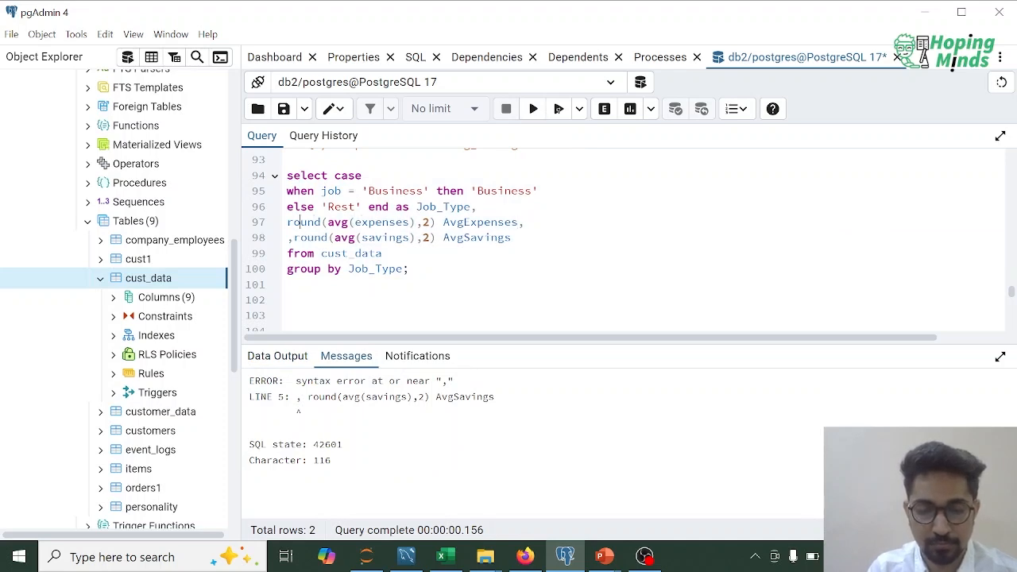
{"action": "key", "text": "Right"}
{"action": "key", "text": "Right"}
{"action": "key", "text": "Right"}
{"action": "key", "text": "Right"}
{"action": "key", "text": "Right"}
{"action": "key", "text": "Right"}
{"action": "key", "text": "Right"}
{"action": "key", "text": "Right"}
{"action": "key", "text": "Right"}
{"action": "key", "text": "Right"}
{"action": "key", "text": "Right"}
{"action": "key", "text": "Right"}
{"action": "key", "text": "Right"}
{"action": "key", "text": "Right"}
{"action": "key", "text": "Right"}
{"action": "key", "text": "Right"}
{"action": "key", "text": "Right"}
{"action": "key", "text": "Left"}
{"action": "key", "text": "Left"}
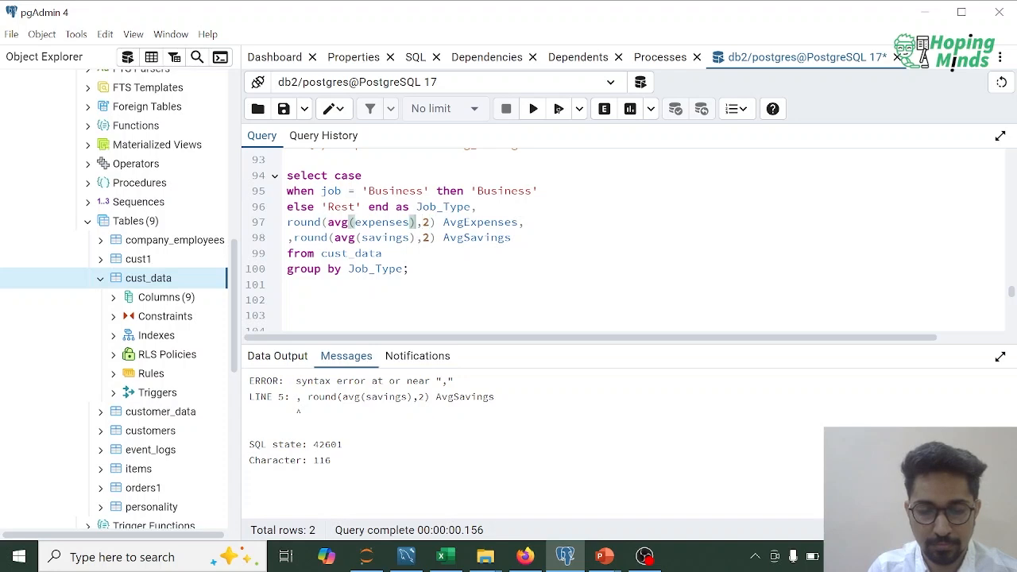
{"action": "key", "text": "Right"}
{"action": "key", "text": "Right"}
{"action": "key", "text": "Right"}
{"action": "key", "text": "Right"}
{"action": "key", "text": "Right"}
{"action": "key", "text": "Right"}
{"action": "key", "text": "Right"}
{"action": "key", "text": "Right"}
{"action": "key", "text": "Right"}
{"action": "key", "text": "Right"}
{"action": "key", "text": "Right"}
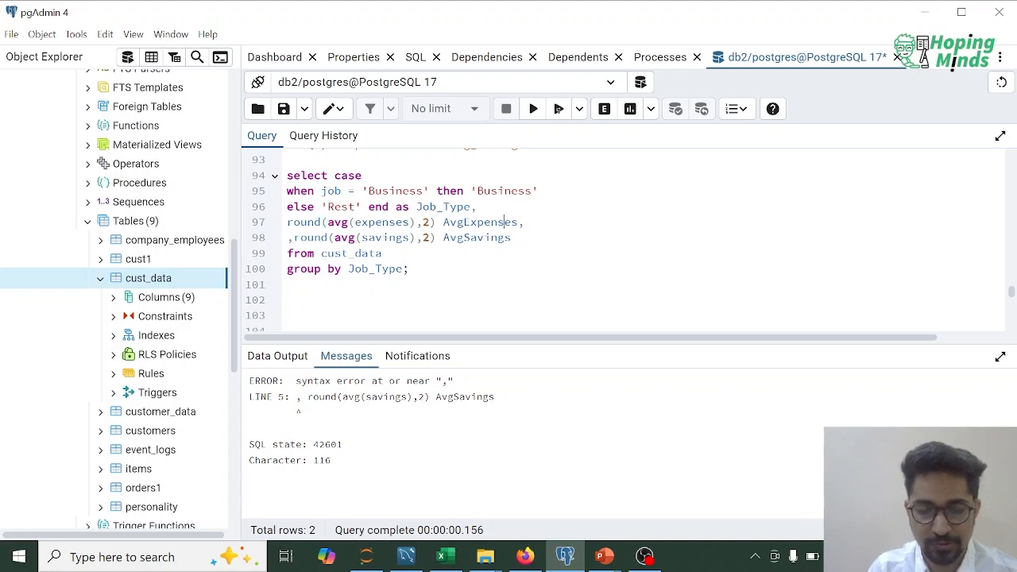
{"action": "key", "text": "Home"}
{"action": "key", "text": "Up"}
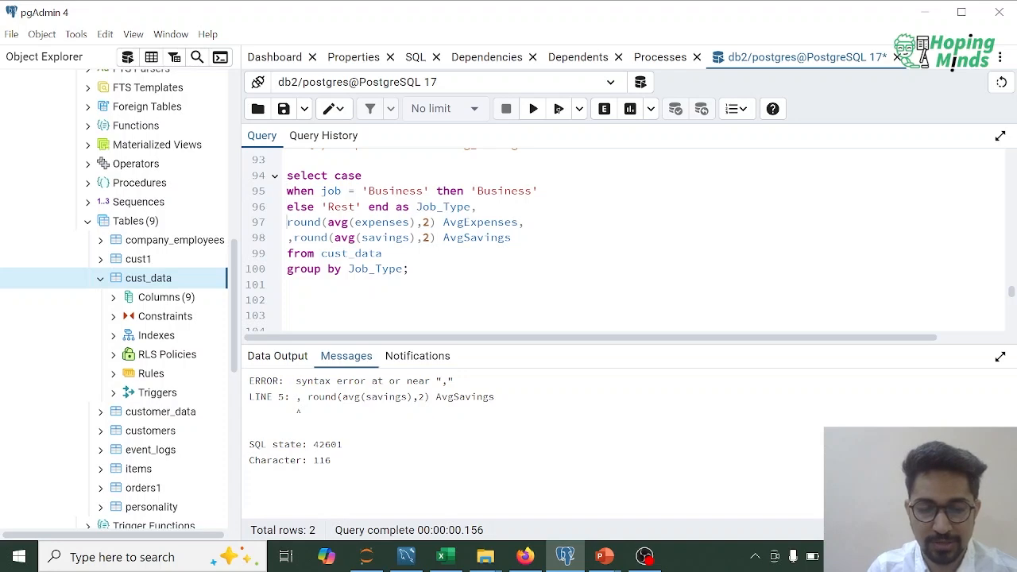
{"action": "key", "text": "Down"}
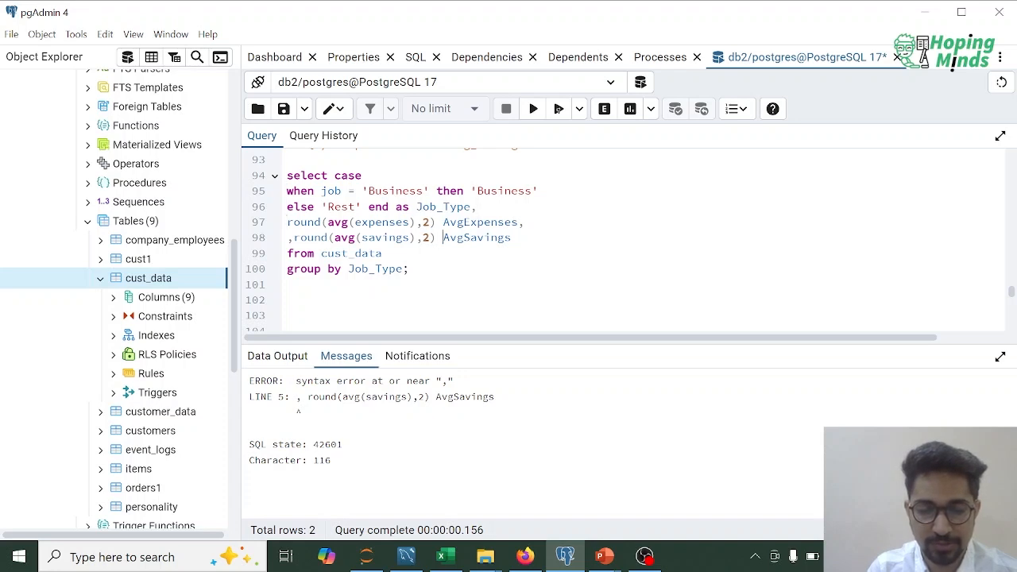
{"action": "key", "text": "Left"}
{"action": "key", "text": "Left"}
{"action": "key", "text": "Left"}
{"action": "key", "text": "Left"}
{"action": "key", "text": "Left"}
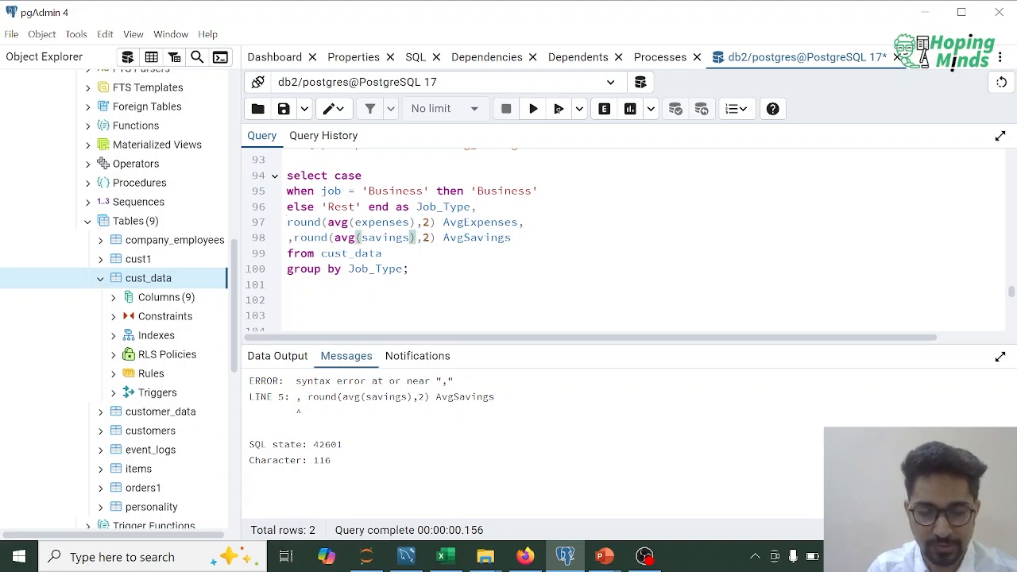
{"action": "key", "text": "Left"}
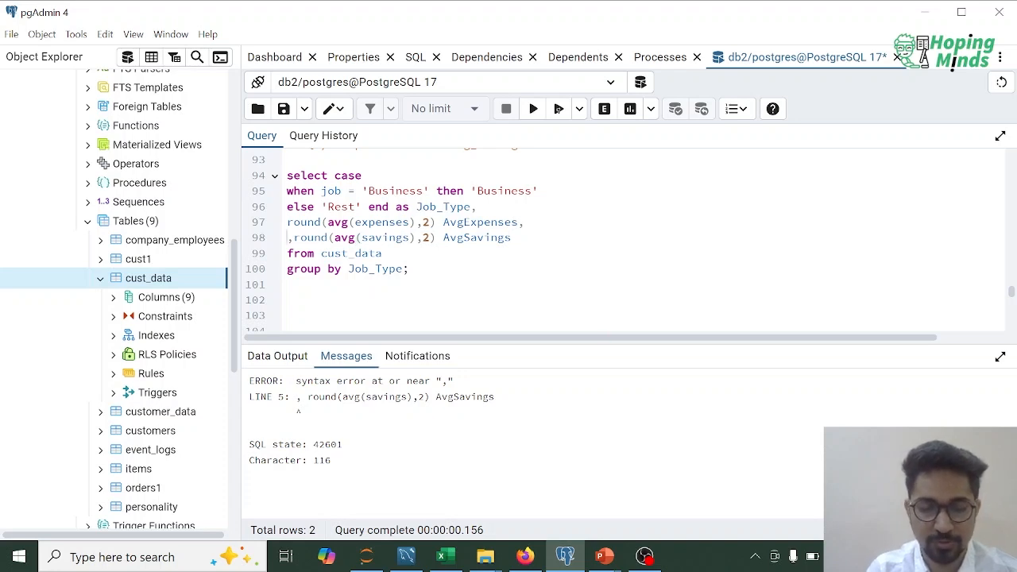
{"action": "key", "text": "Delete"}
Run the complete Q7 query with the corrected AvgSavings line
{"action": "key", "text": "Down"}
{"action": "key", "text": "shift+Down"}
{"action": "key", "text": "shift+Down"}
{"action": "key", "text": "shift+Down"}
{"action": "key", "text": "shift+Down"}
{"action": "key", "text": "shift+Down"}
{"action": "key", "text": "shift+Down"}
{"action": "key", "text": "shift+Down"}
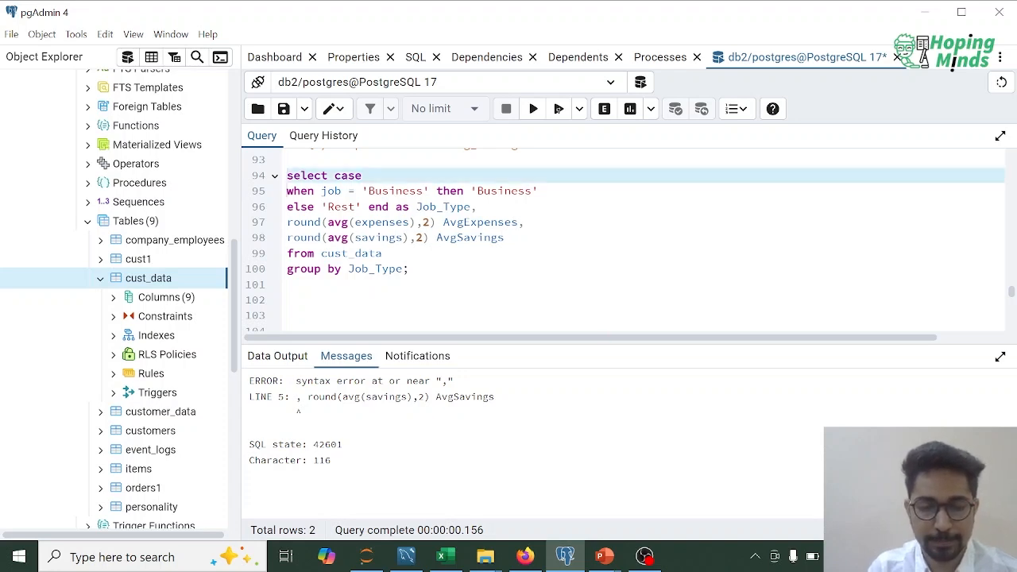
{"action": "key", "text": "shift+Left"}
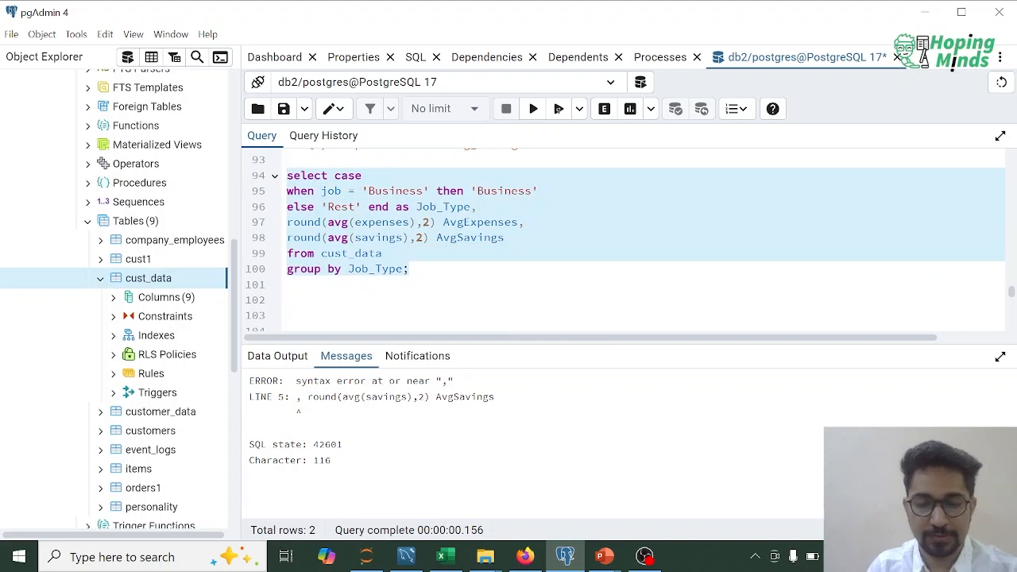
{"action": "left_click", "coordinate": [533, 109]}
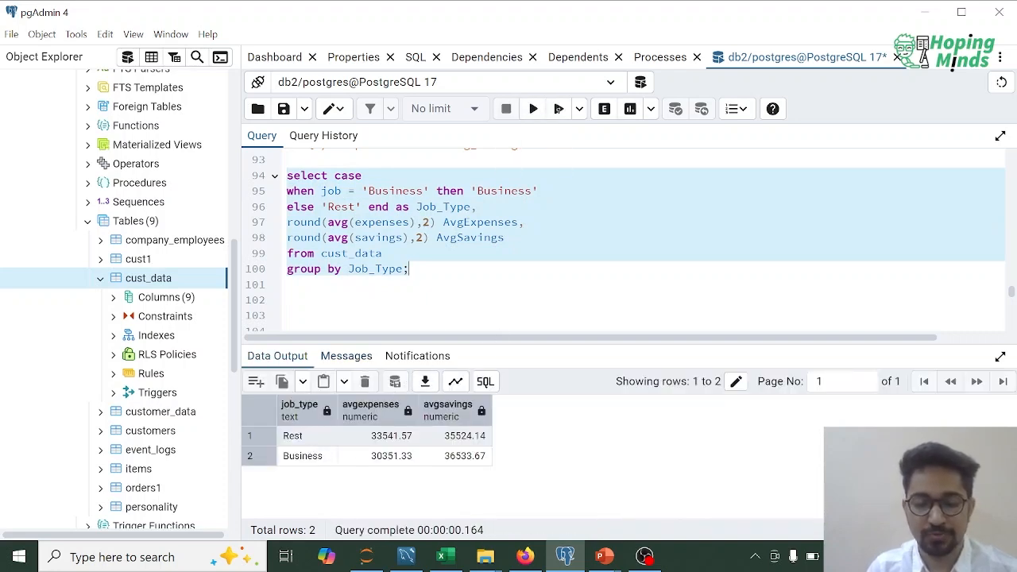
Remove the semicolon after group by Job_Type and add "order by Job_TYpe;" on a new line below it
{"action": "key", "text": "Right"}
{"action": "key", "text": "BackSpace"}
{"action": "key", "text": "Return"}
{"action": "type", "text": "order by "}
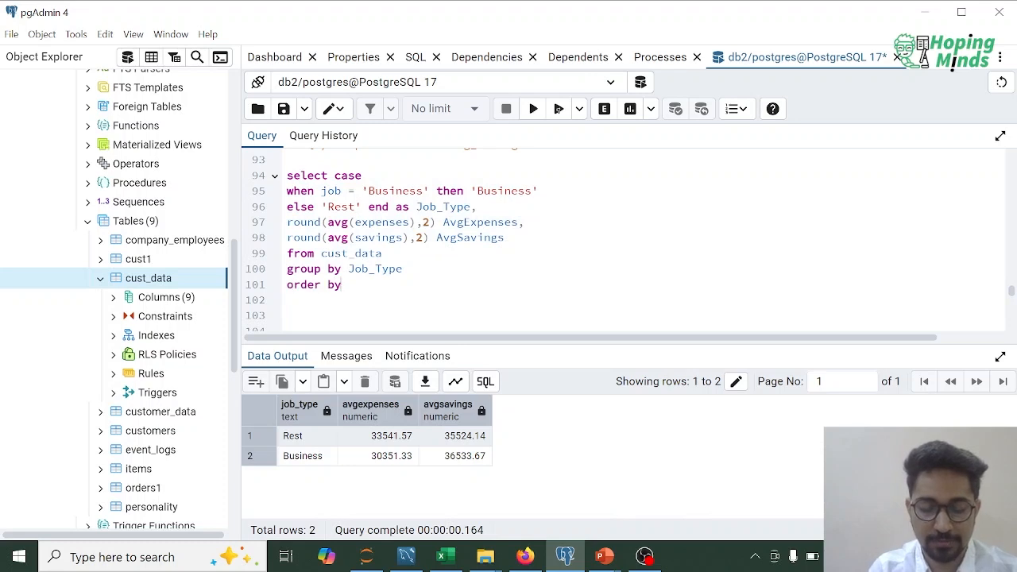
{"action": "type", "text": "Job_TYpe;"}
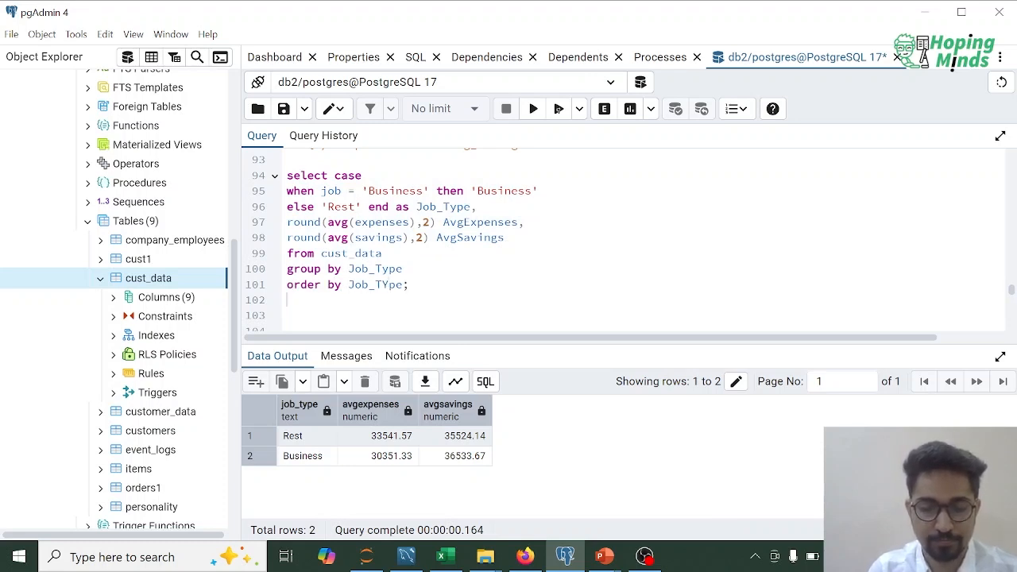
Run the whole Q7 query including its order by clause
{"action": "key", "text": "shift+Up"}
{"action": "key", "text": "shift+Up"}
{"action": "key", "text": "shift+Up"}
{"action": "key", "text": "shift+Up"}
{"action": "key", "text": "shift+Up"}
{"action": "key", "text": "shift+Up"}
{"action": "key", "text": "shift+Up"}
{"action": "key", "text": "shift+Up"}
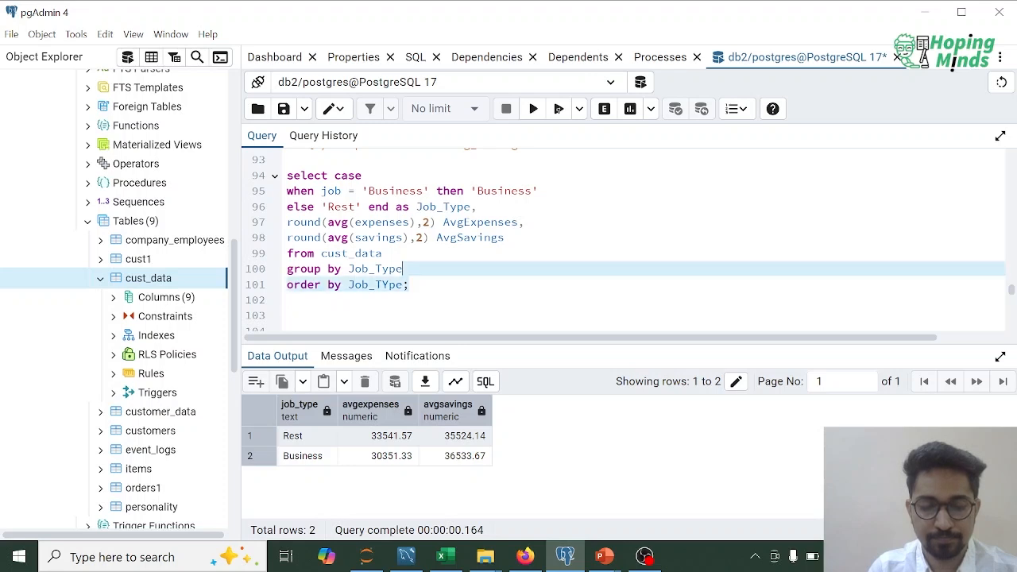
{"action": "key", "text": "F5"}
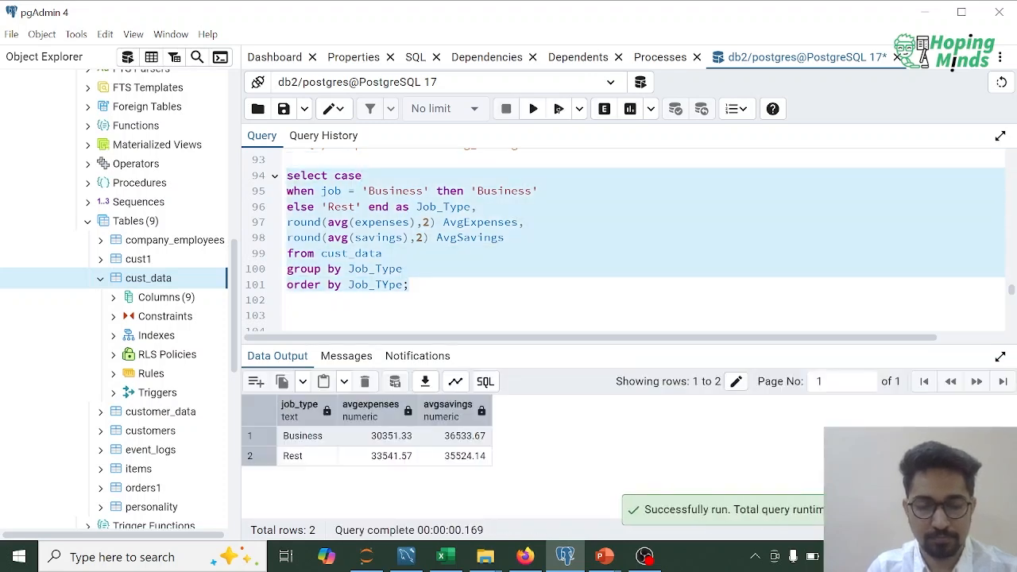
Correct the capitalisation in the order by clause so that it reads Job_Type
{"action": "left_click", "coordinate": [402, 269]}
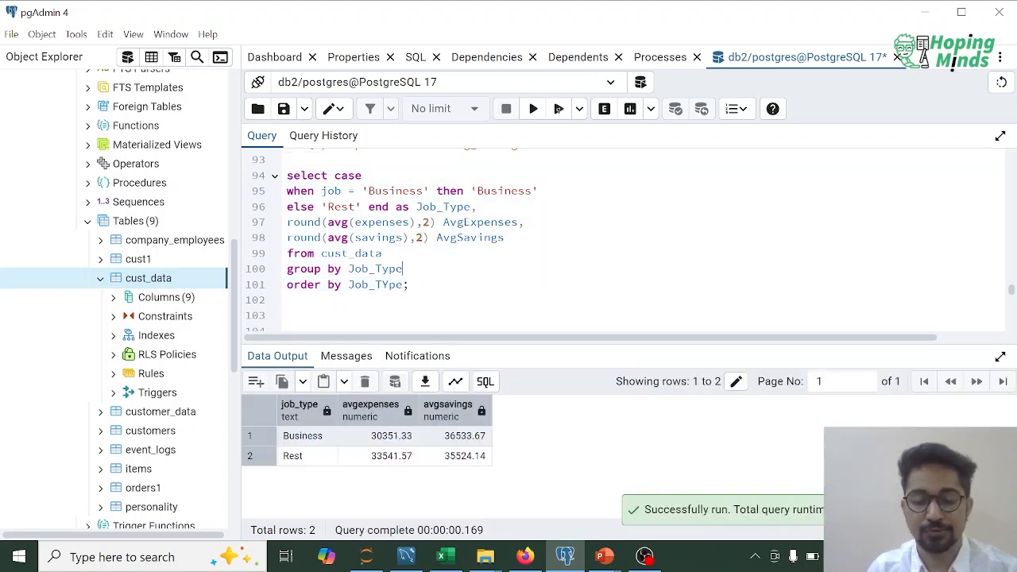
{"action": "key", "text": "Down"}
{"action": "key", "text": "BackSpace"}
{"action": "type", "text": "y"}
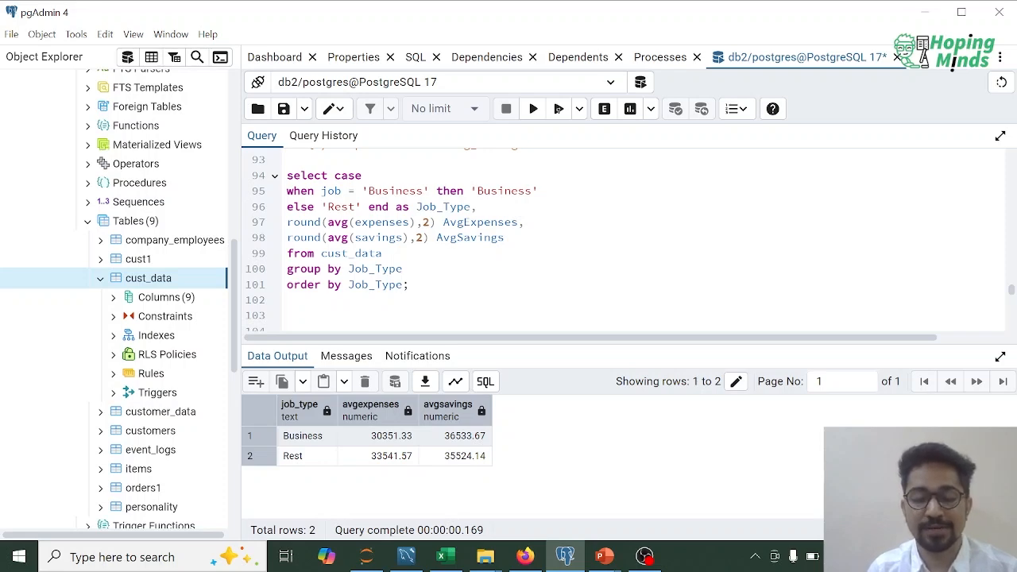
Switch to the PowerPoint slide show and advance from the Agenda slide to the Summary slide
{"action": "key", "text": "alt+Tab"}
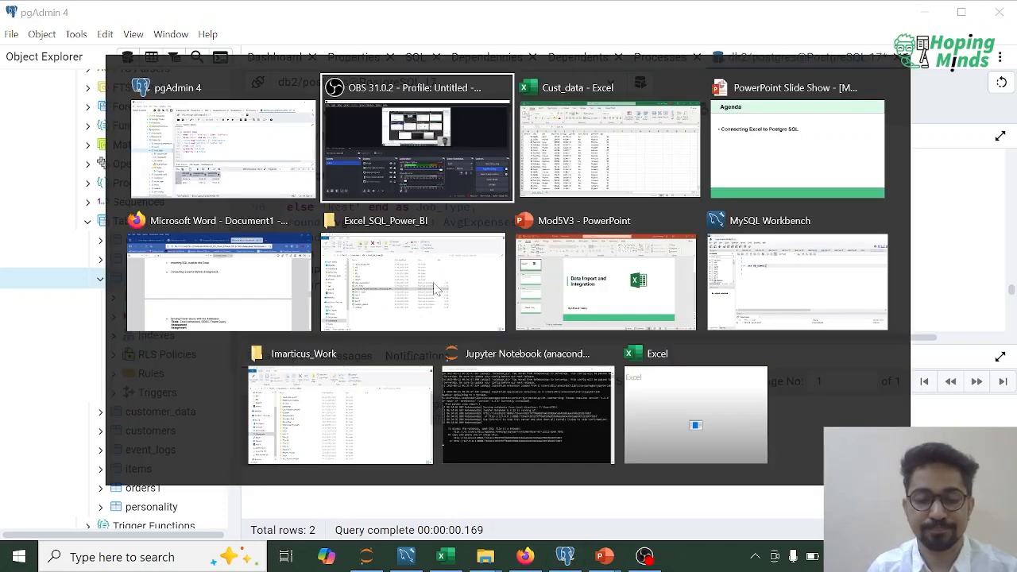
{"action": "key", "text": "alt+Tab"}
{"action": "key", "text": "alt+Tab"}
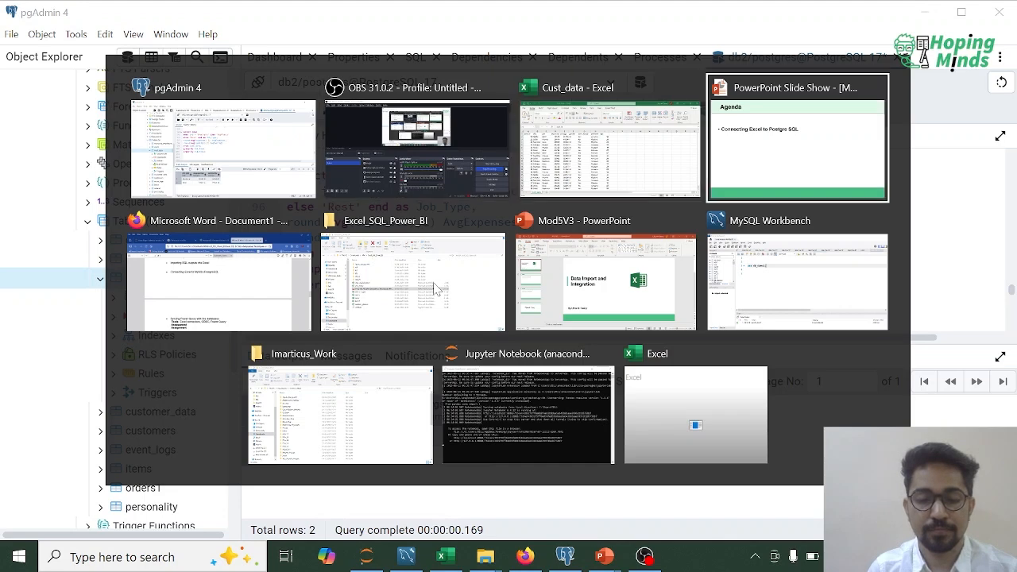
{"action": "key", "text": "Right"}
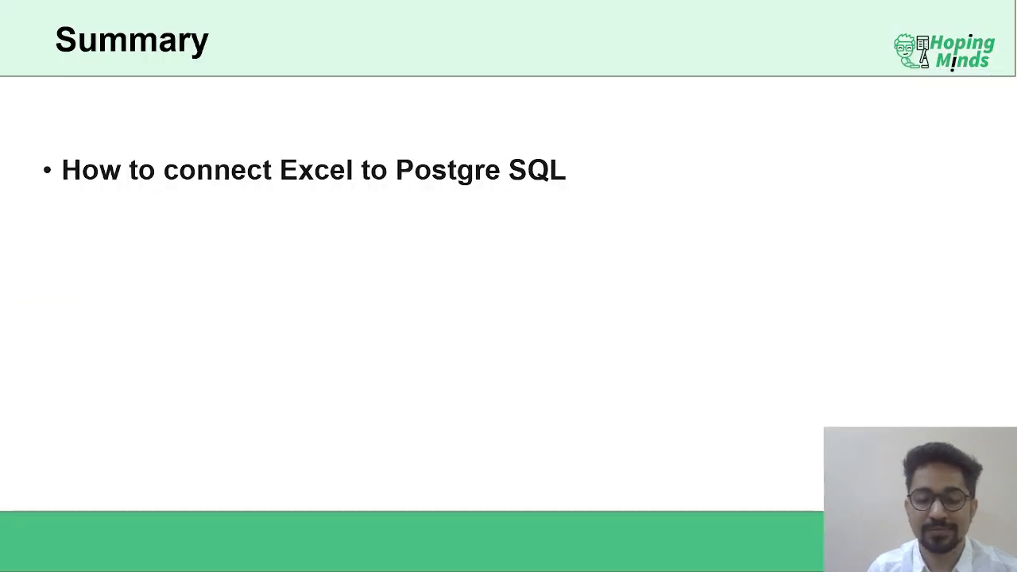